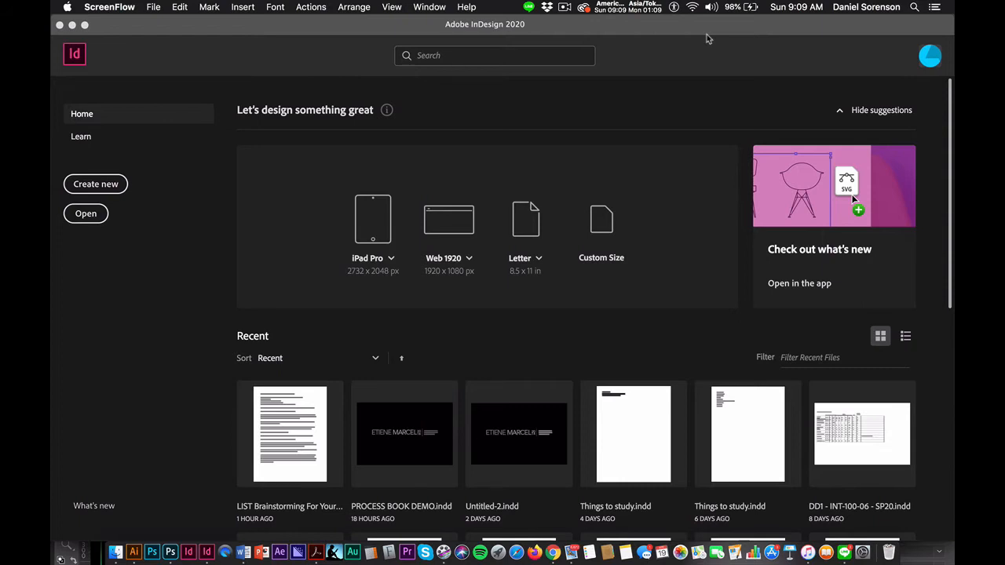
Set up a new print document from the Tabloid preset in landscape orientation with 13 pages
click(100, 185)
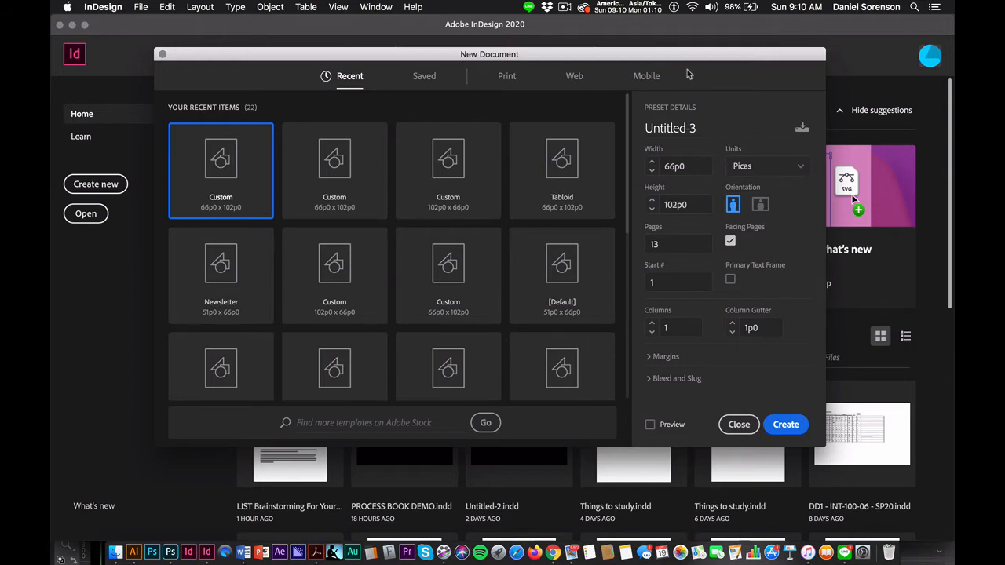
click(507, 78)
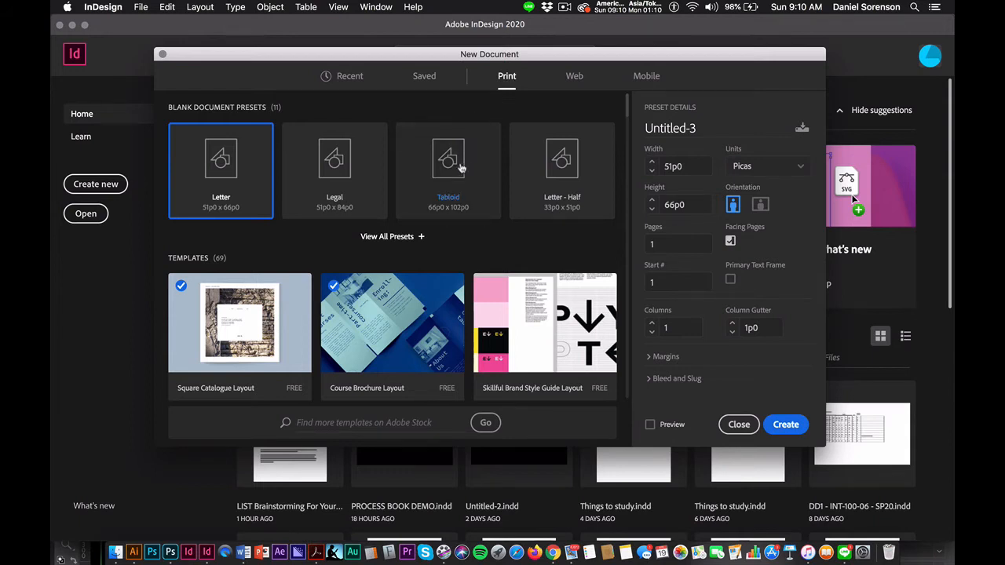
click(461, 168)
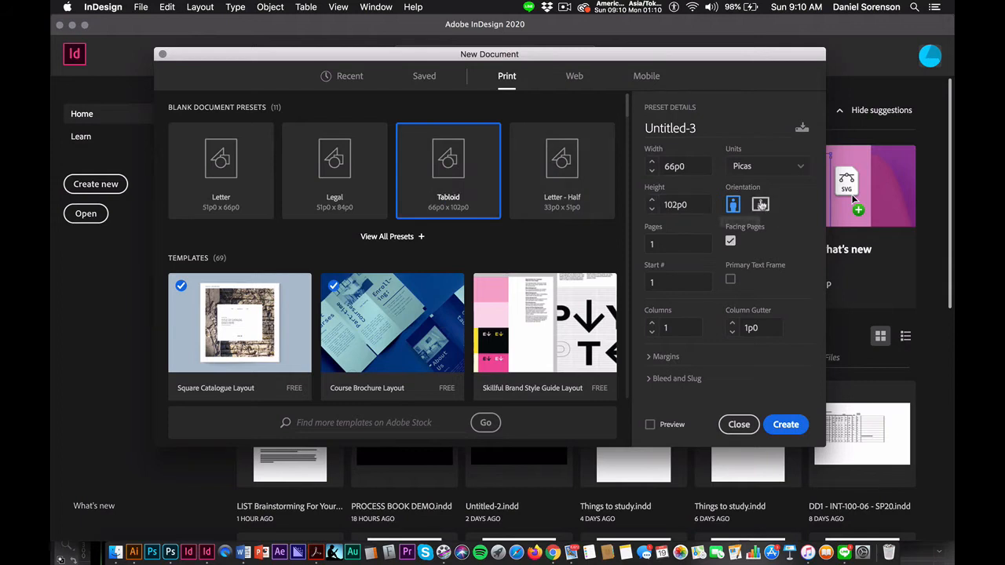
click(761, 205)
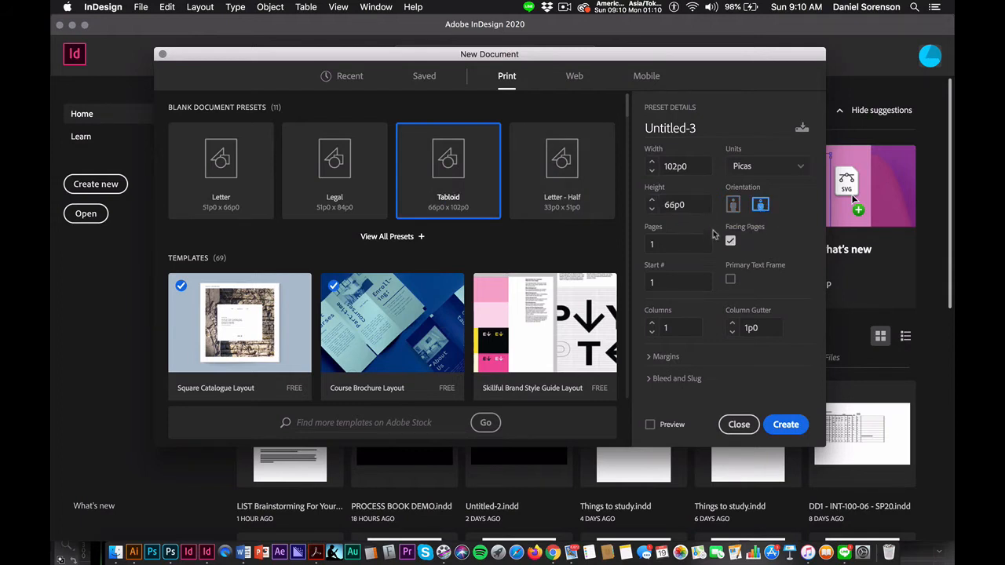
click(648, 245)
text(13)
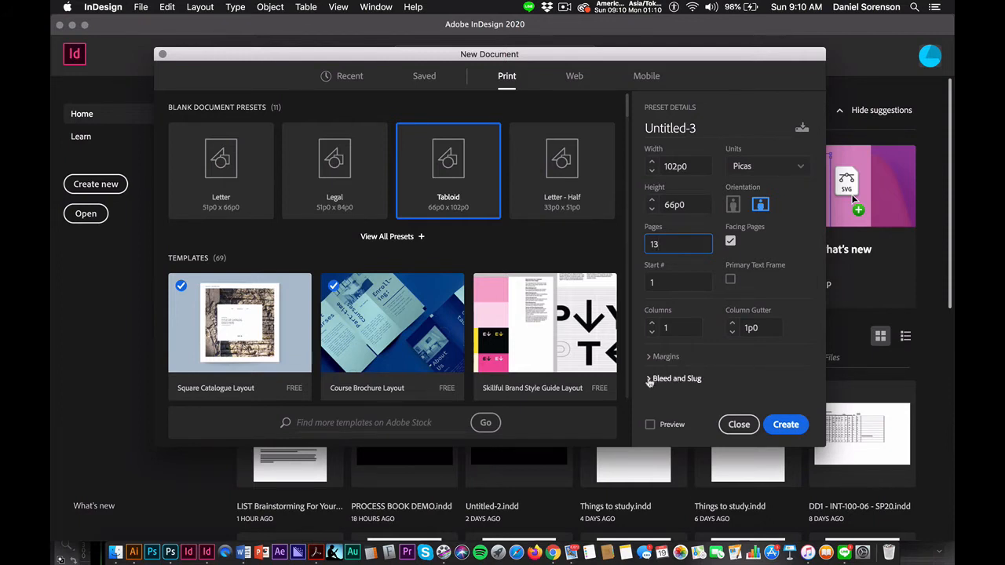
Set the document bleed to .125 picas (0p1.5) on all sides and create the document
click(650, 379)
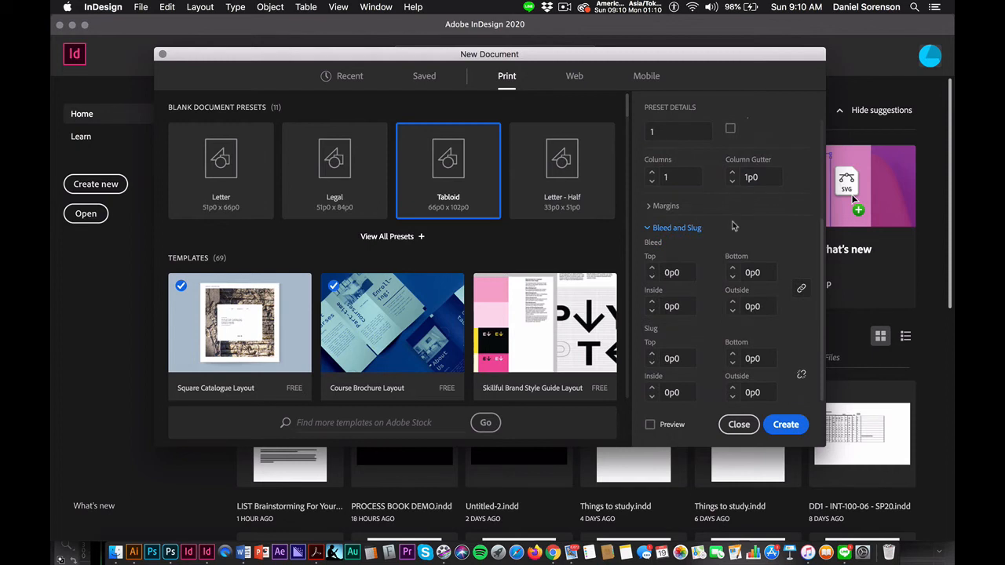
click(683, 272)
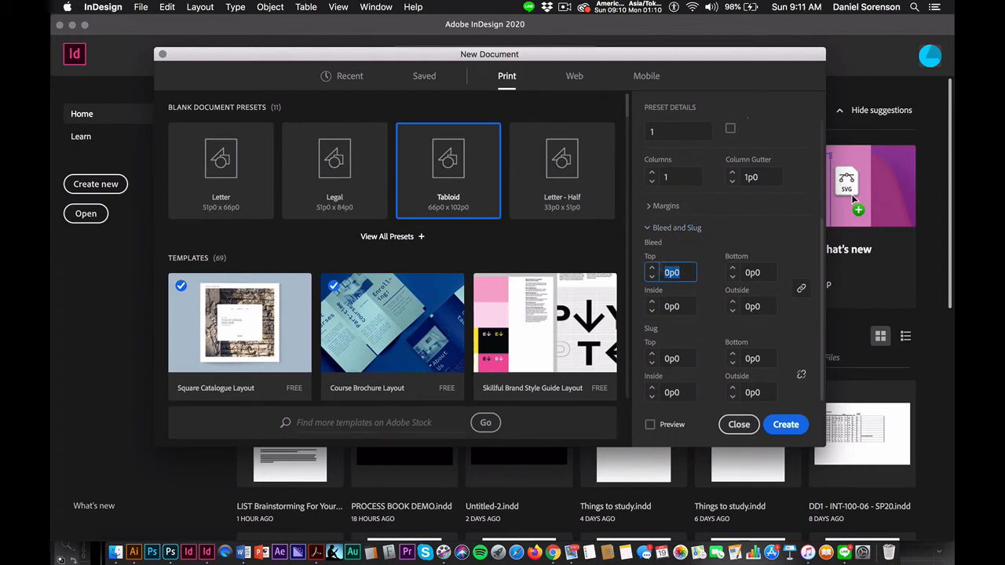
text(.125)
click(801, 289)
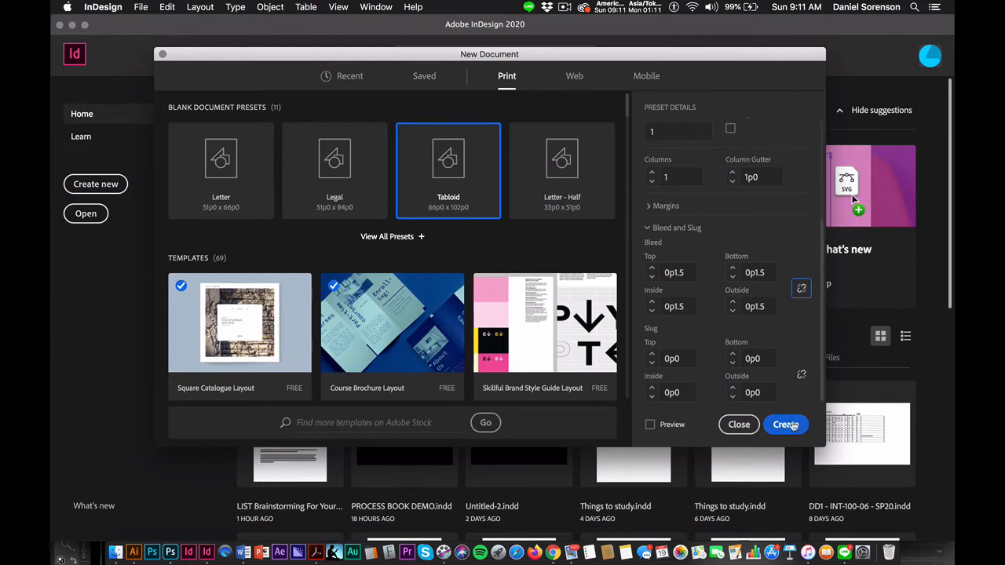
click(787, 425)
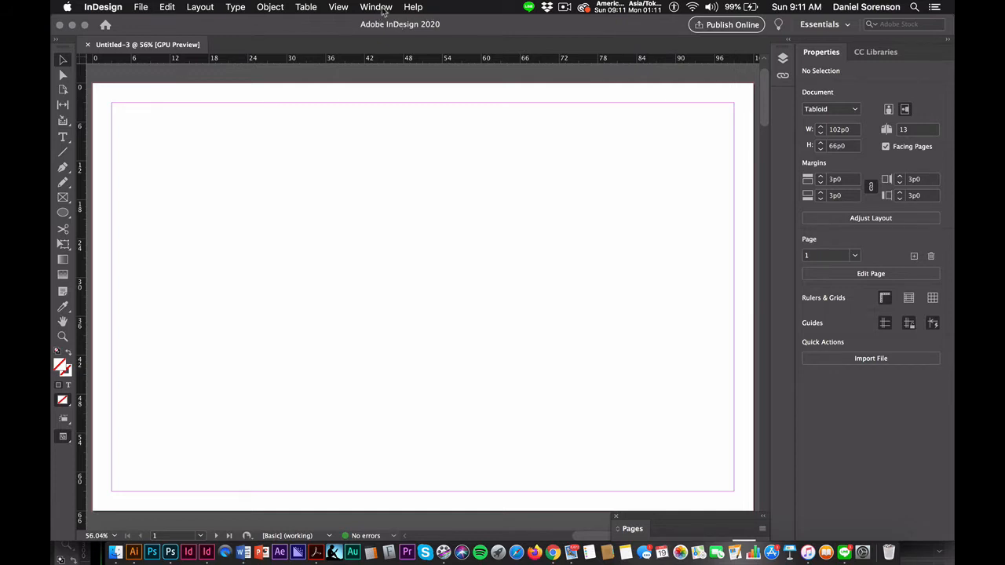
Check which workspace is active and set the display performance to High Quality Display
click(376, 7)
mouse_move(388, 34)
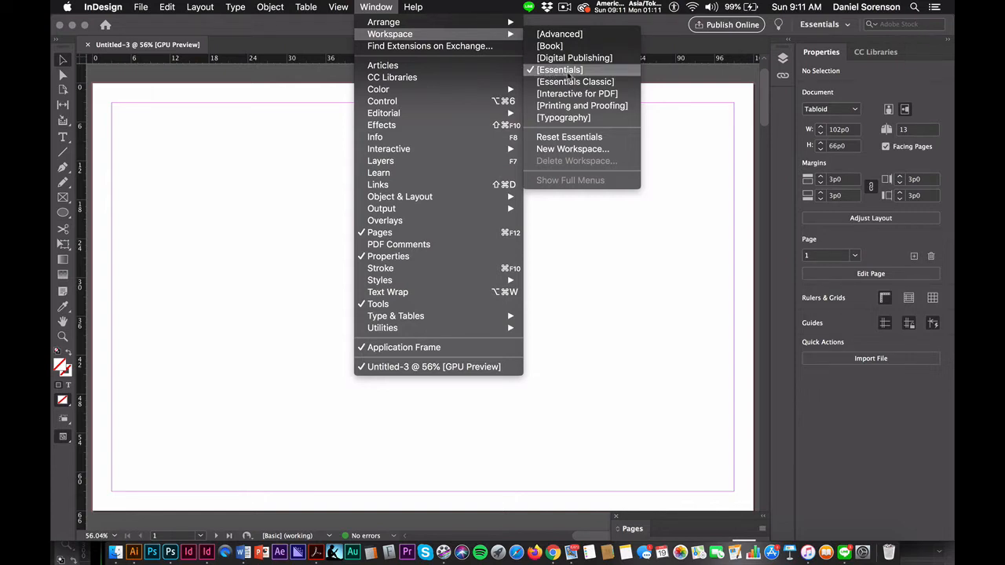
click(467, 10)
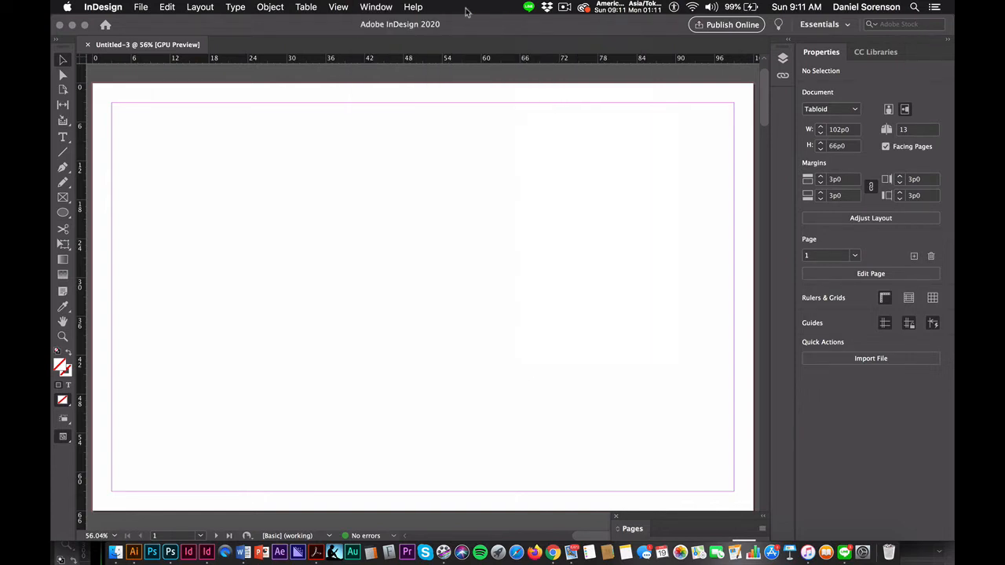
click(338, 8)
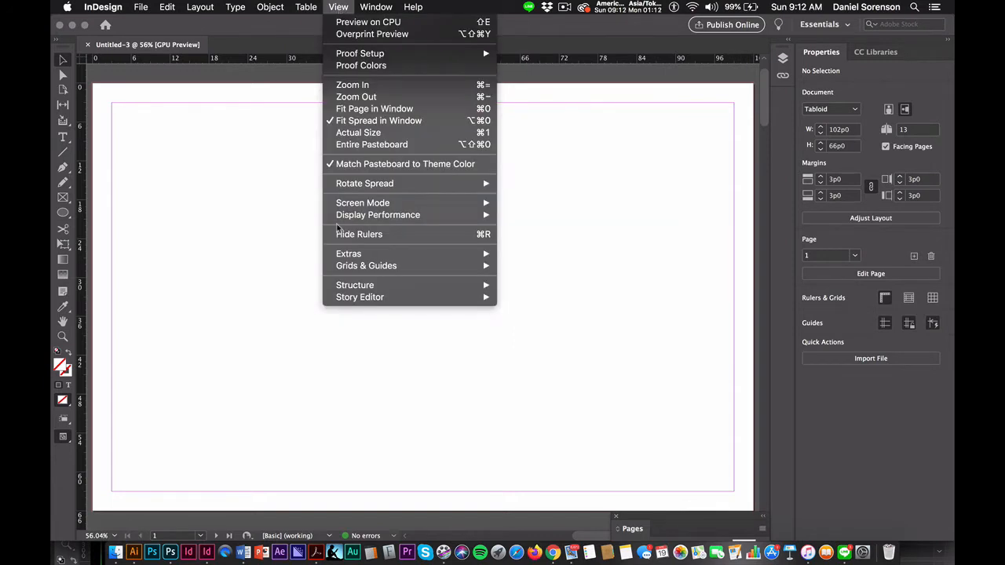
mouse_move(343, 220)
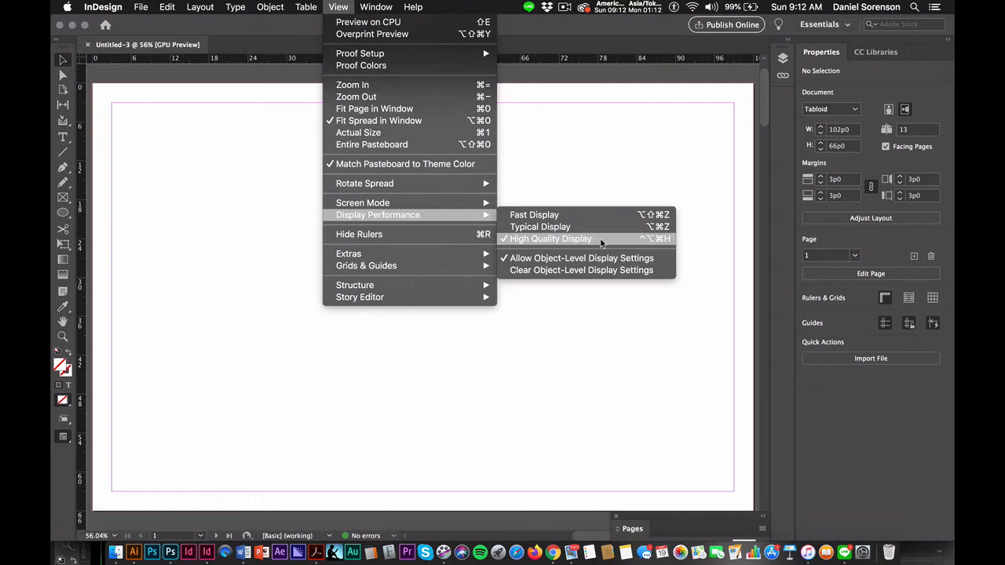
click(601, 242)
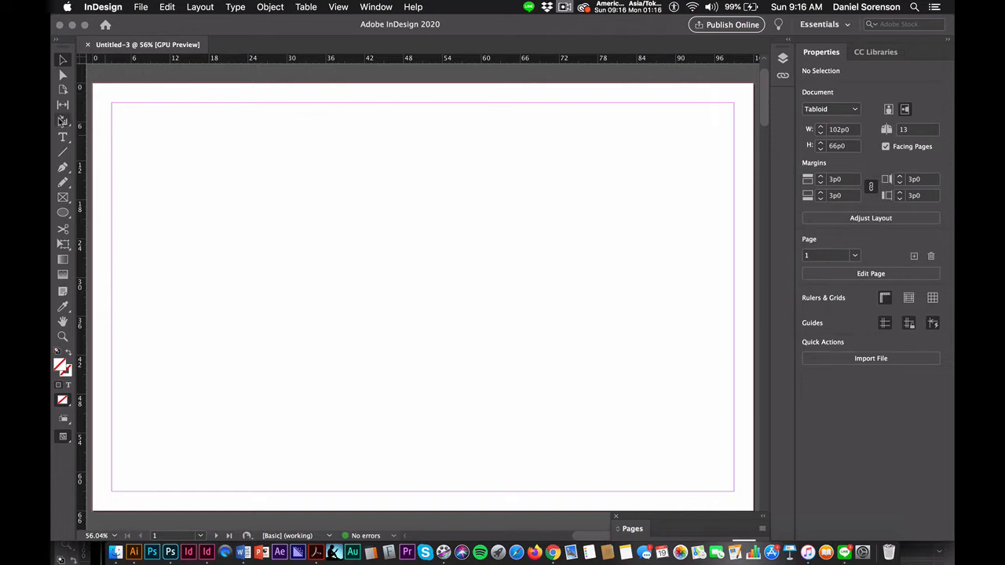
Draw a wide text frame in the upper middle of page 1 and fill it with placeholder text
click(64, 138)
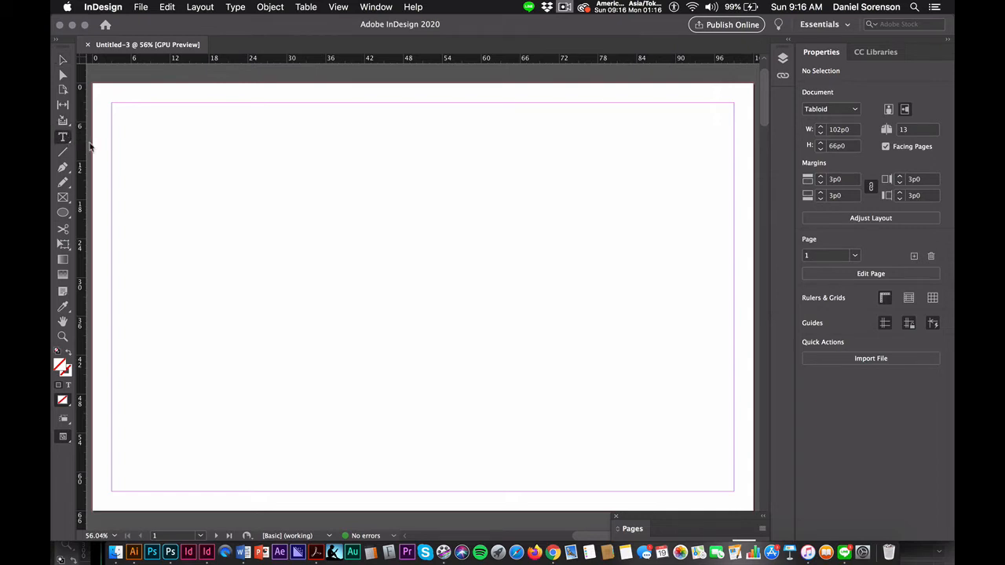
drag(231, 164, 554, 319)
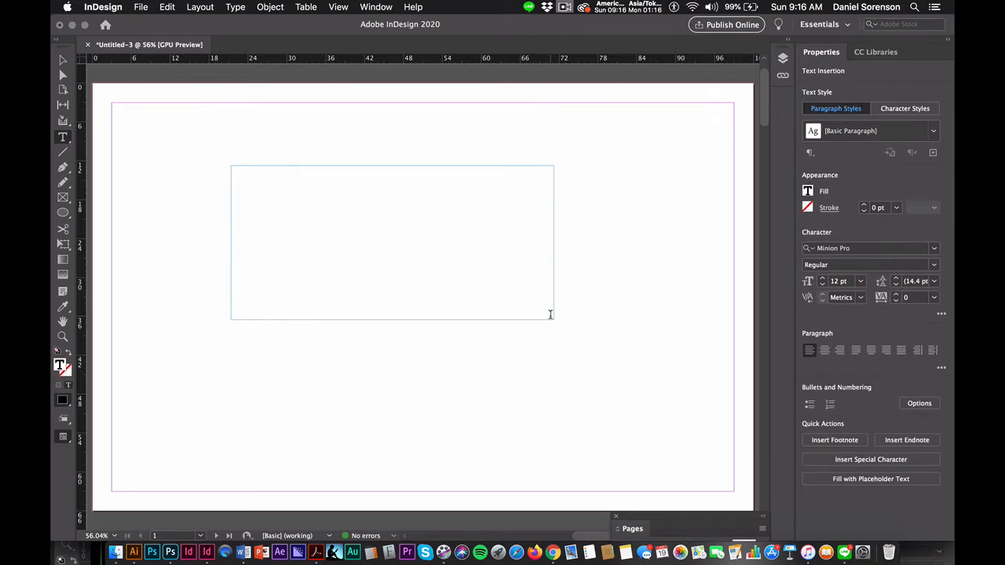
click(235, 8)
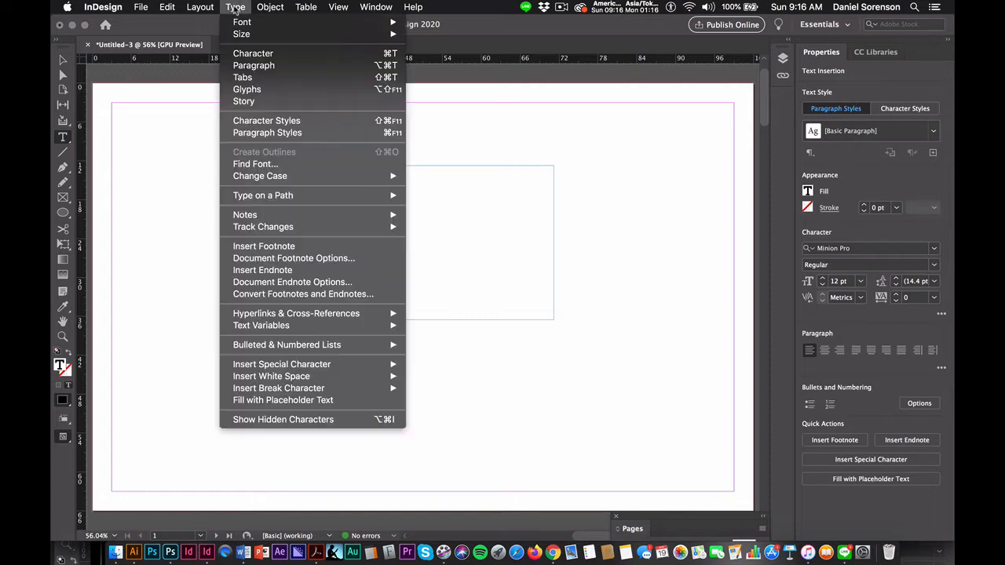
click(283, 401)
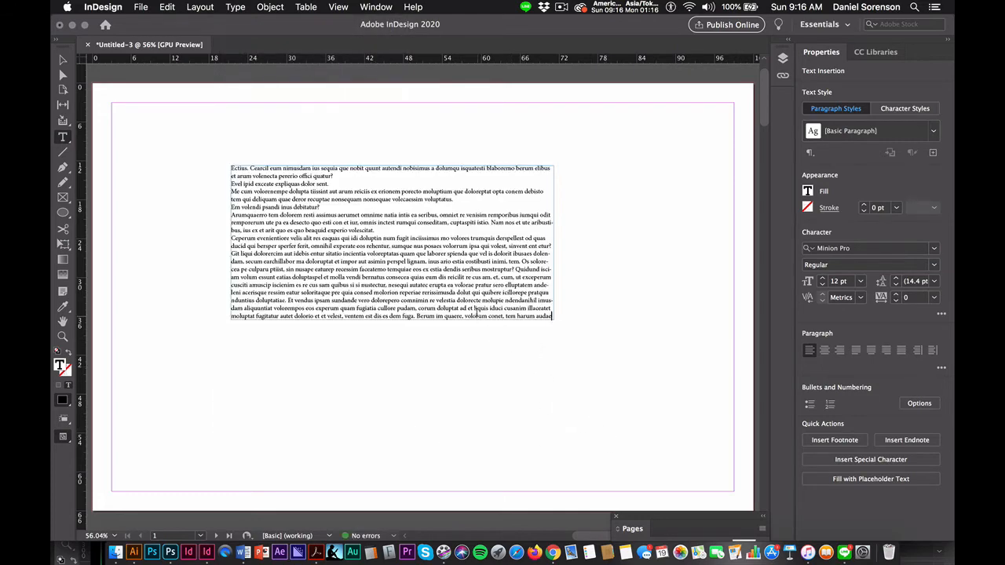
Set the font of all the placeholder text in the frame to Avenir 35 Light
key(super+a)
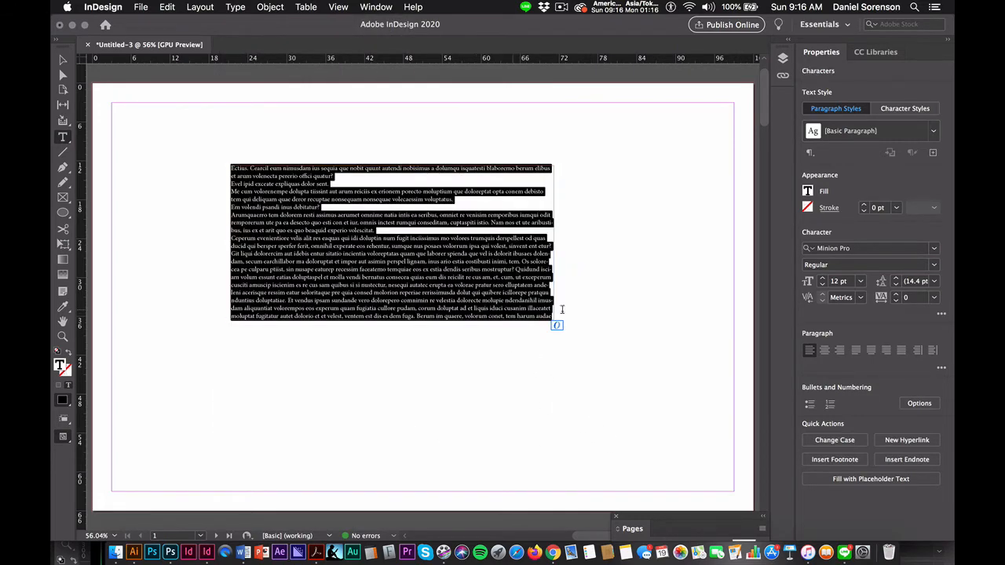
click(860, 248)
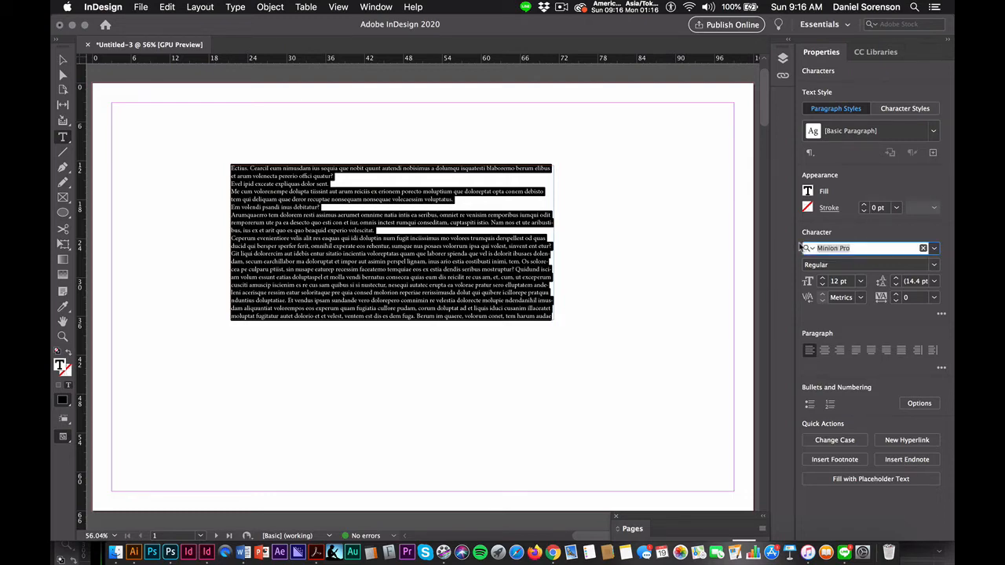
text(av)
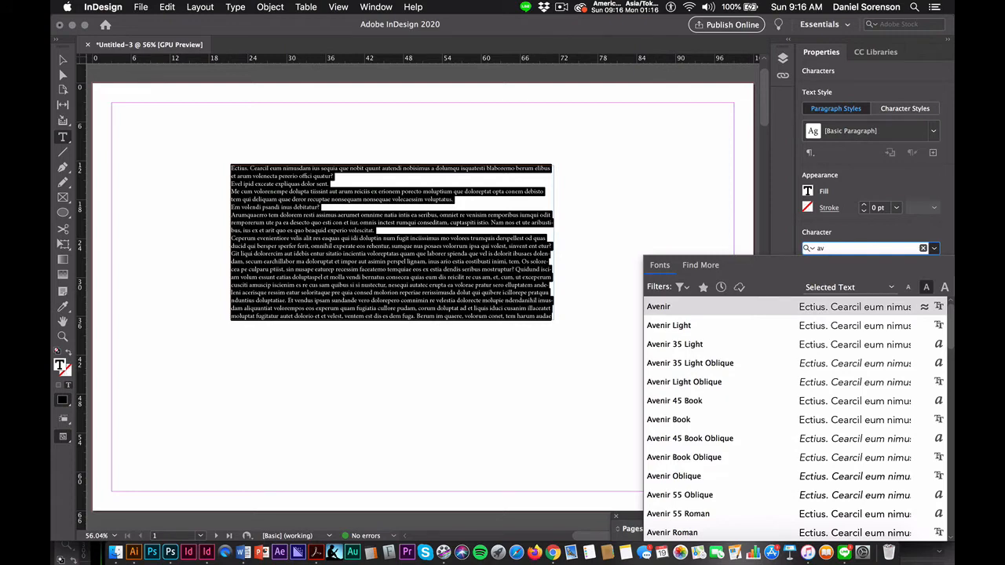
click(682, 332)
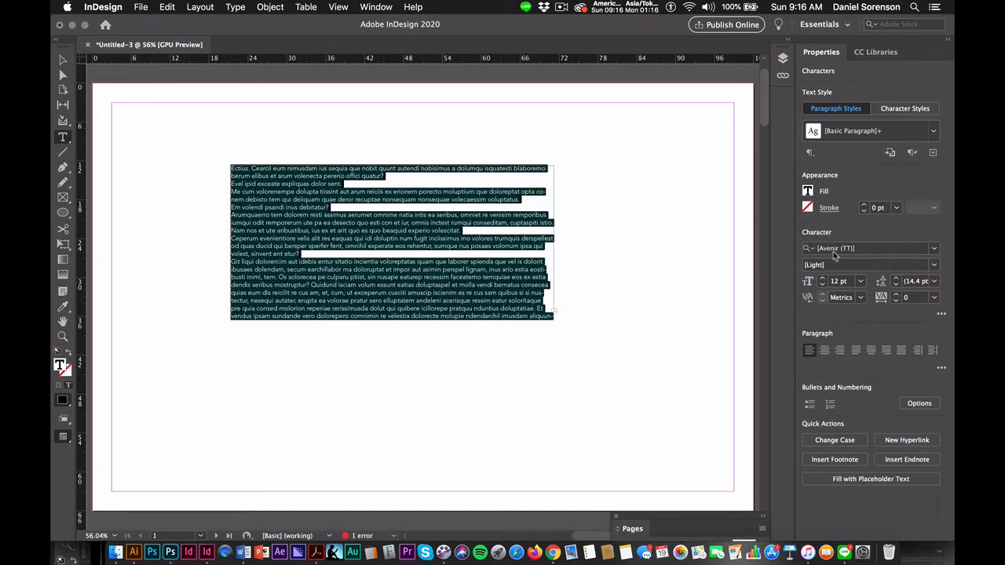
click(934, 249)
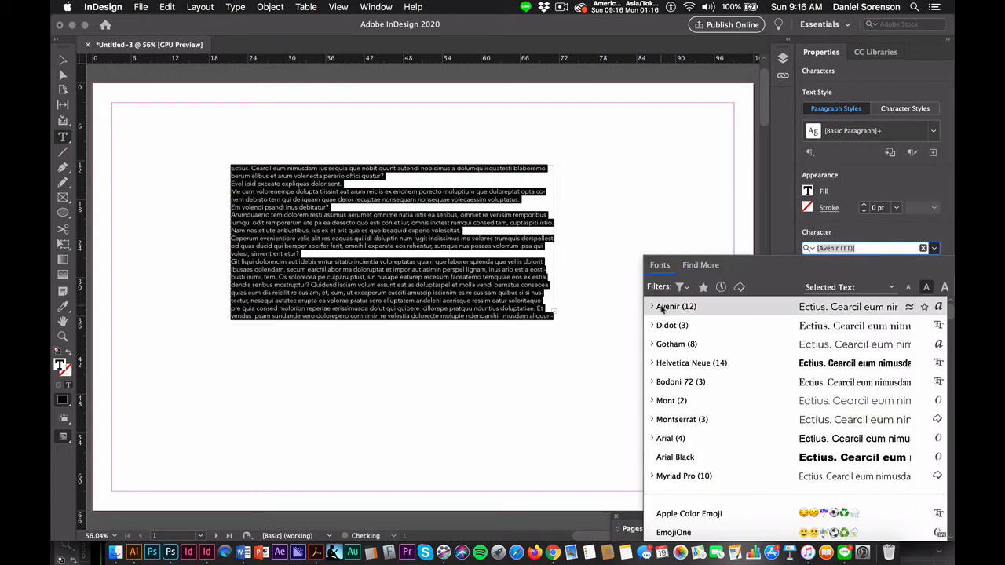
click(665, 311)
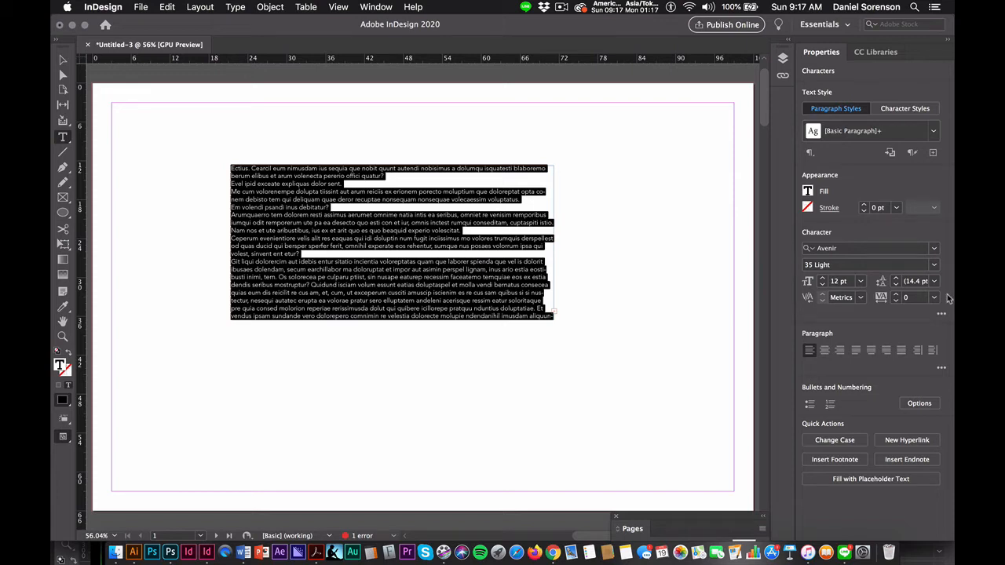
Justify the placeholder text with the last line aligned left and show the additional character options
click(856, 351)
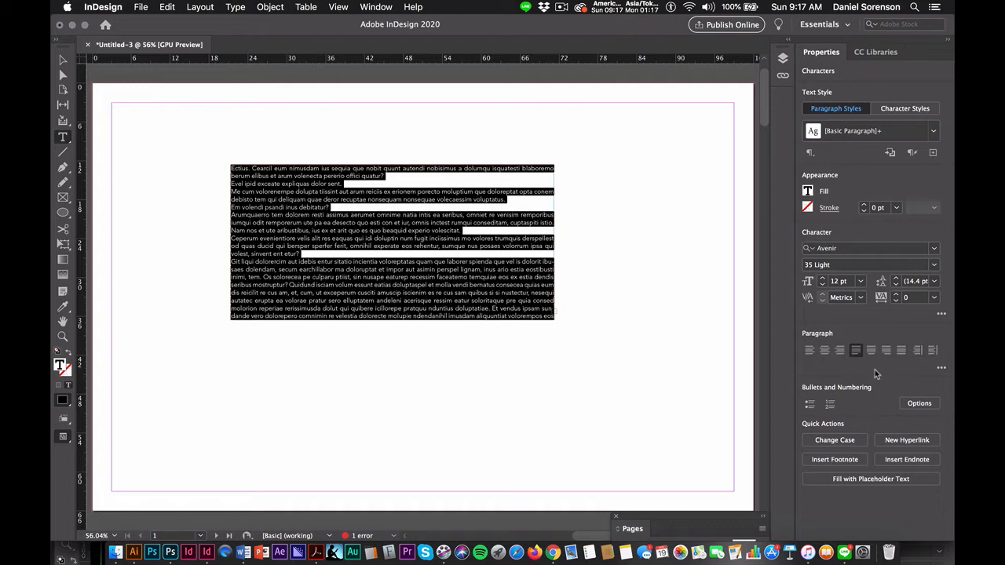
click(941, 315)
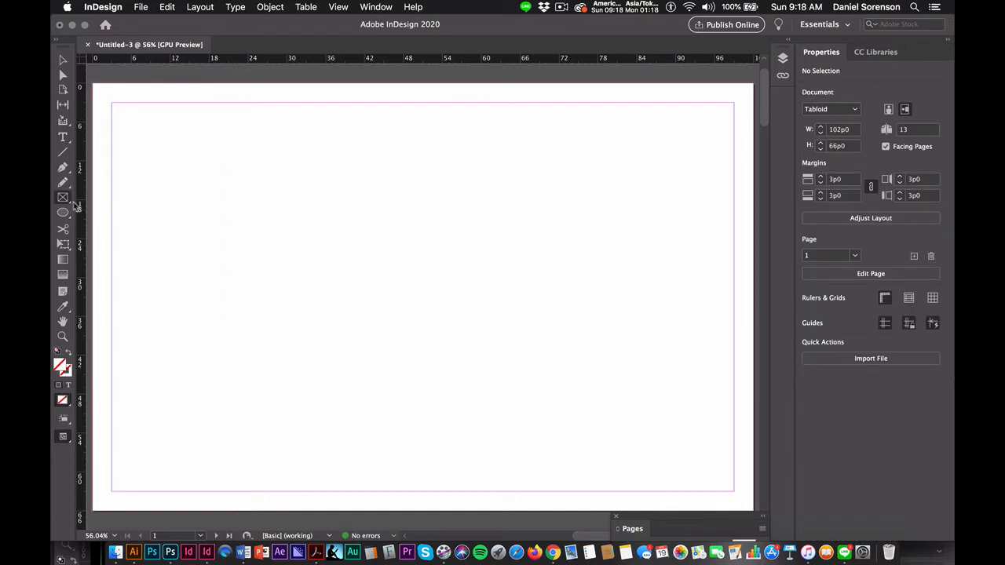
click(66, 201)
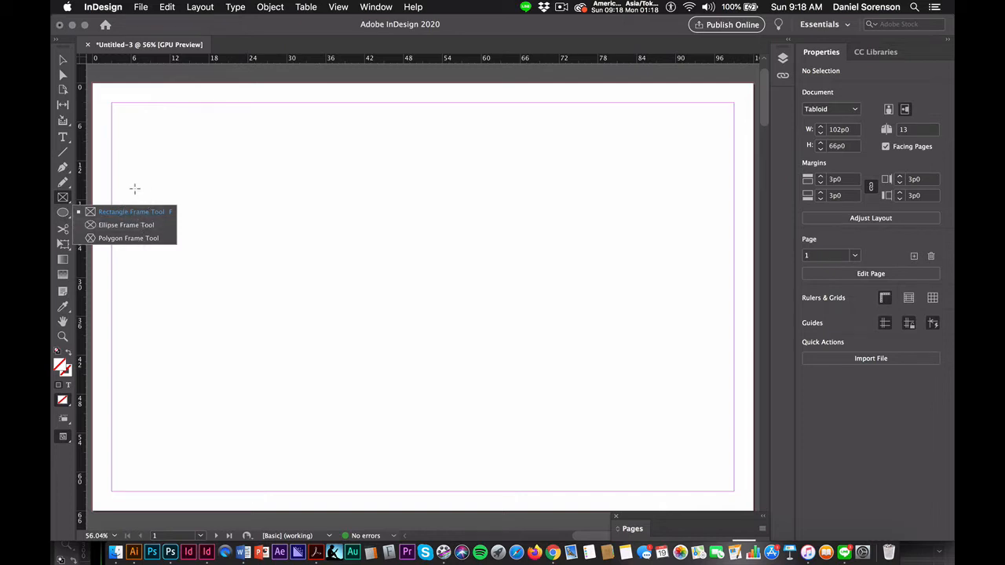
click(63, 213)
click(68, 218)
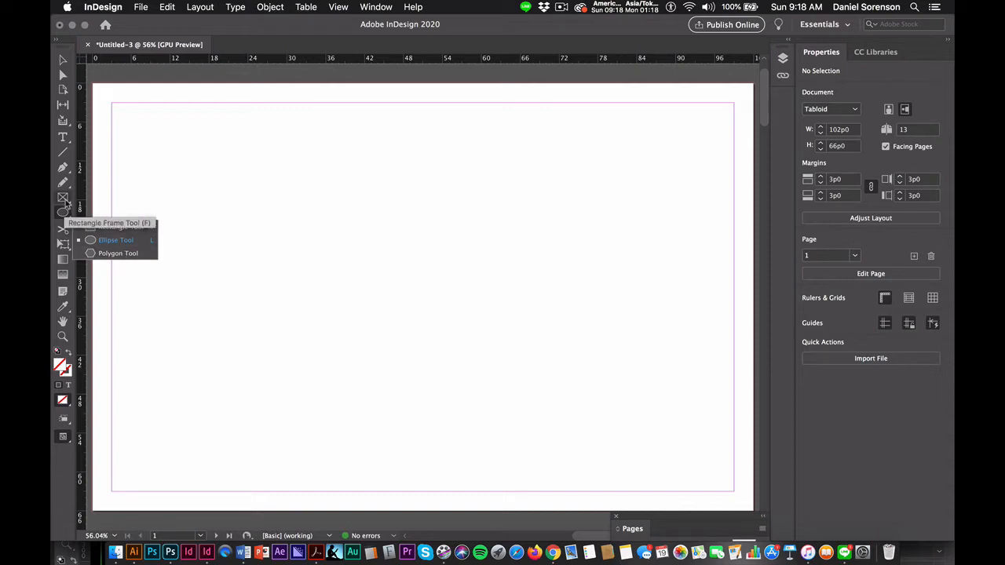
click(65, 200)
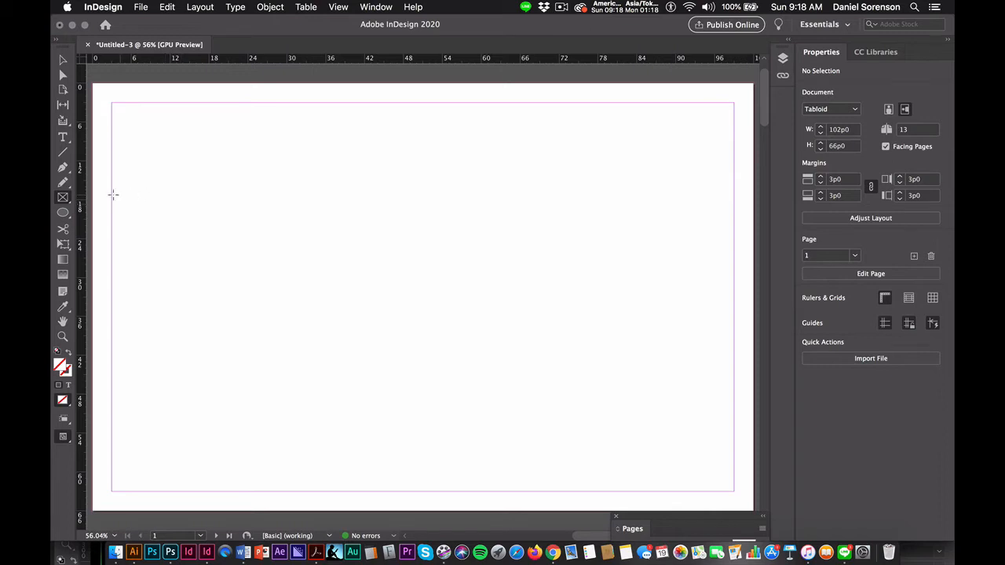
Draw a rectangle about 49 by 20 picas in the upper middle of page 1 with the Rectangle Tool
click(66, 215)
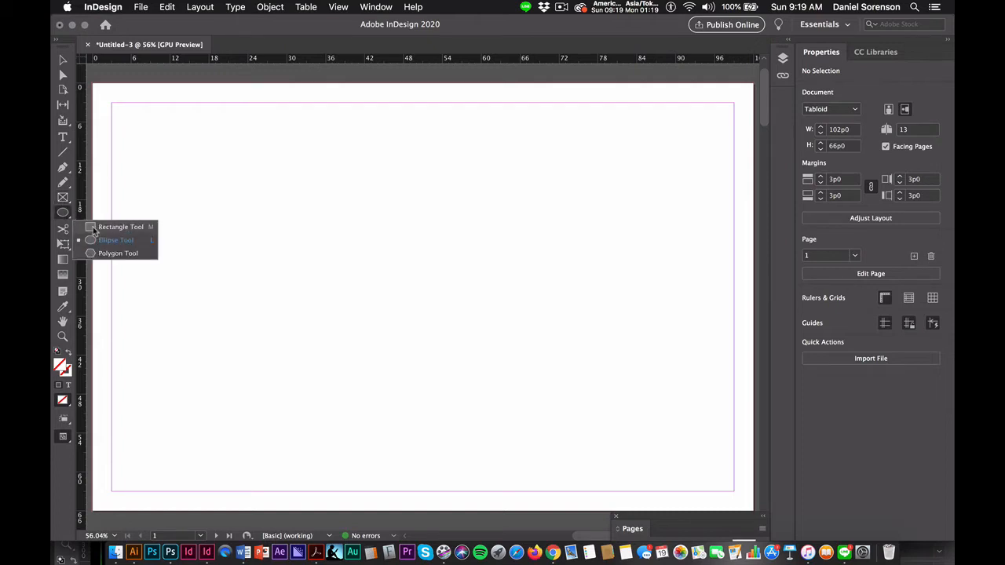
click(92, 227)
drag(193, 178, 512, 308)
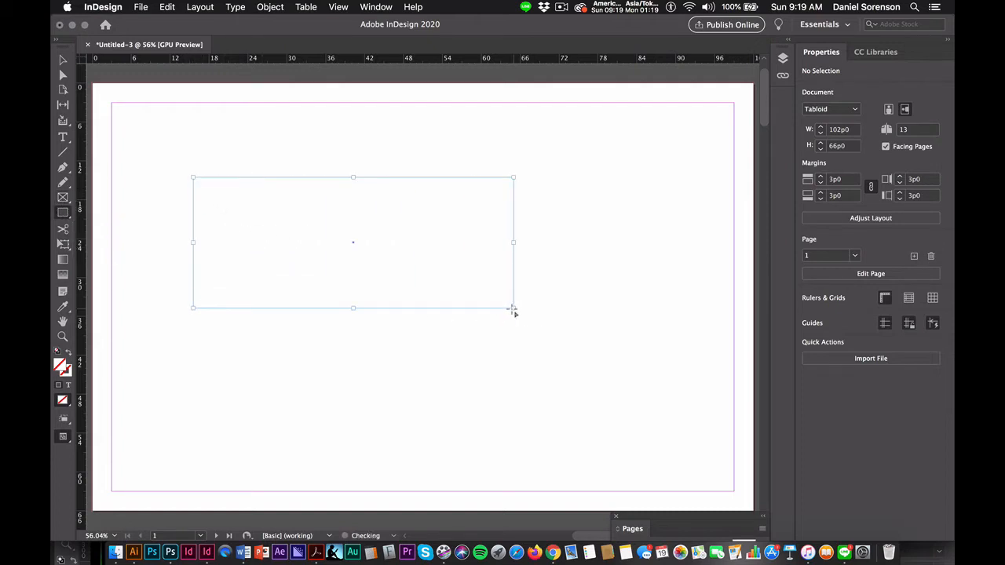
Turn the rectangle into a text frame with the Type tool and fill it with placeholder text
click(63, 137)
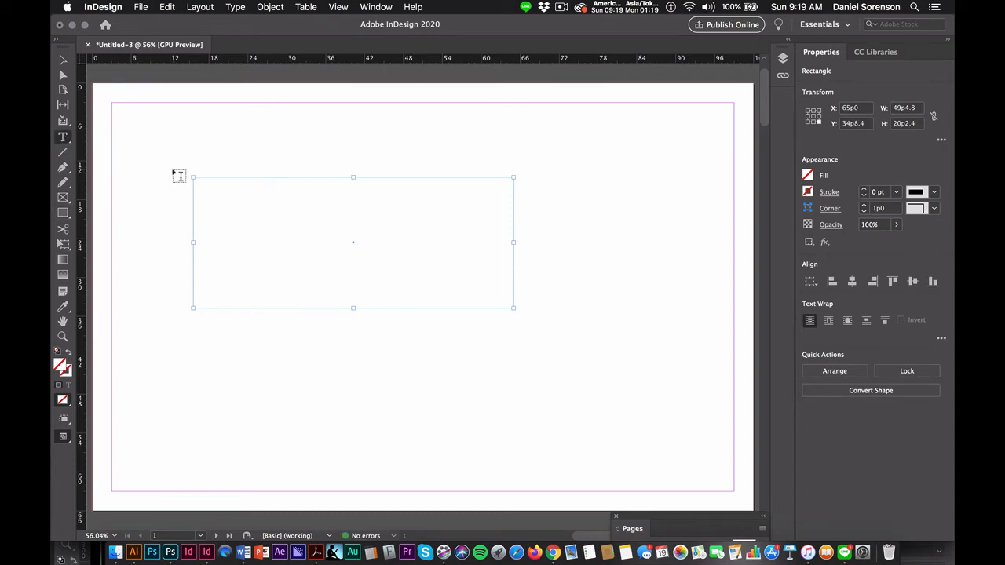
click(206, 185)
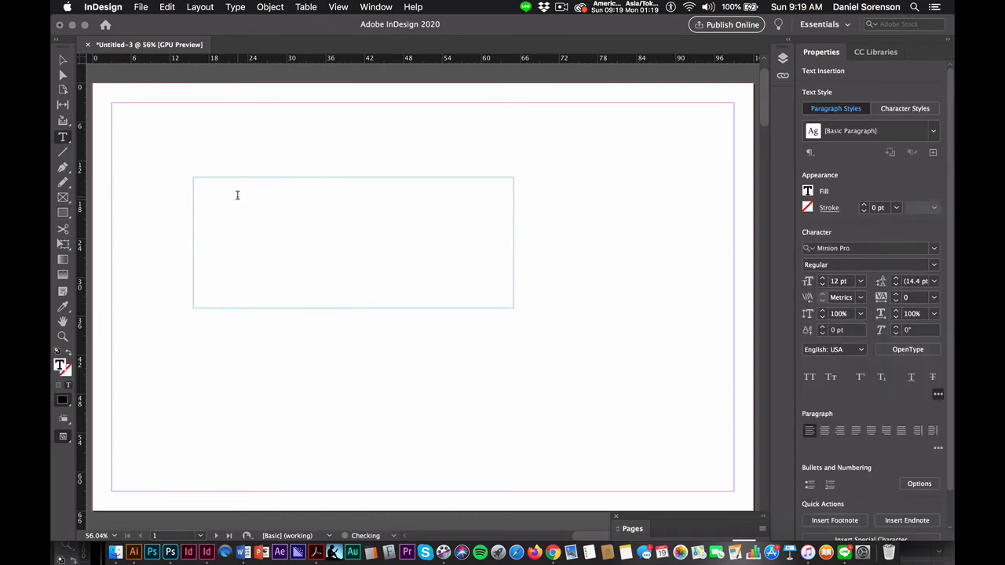
click(235, 8)
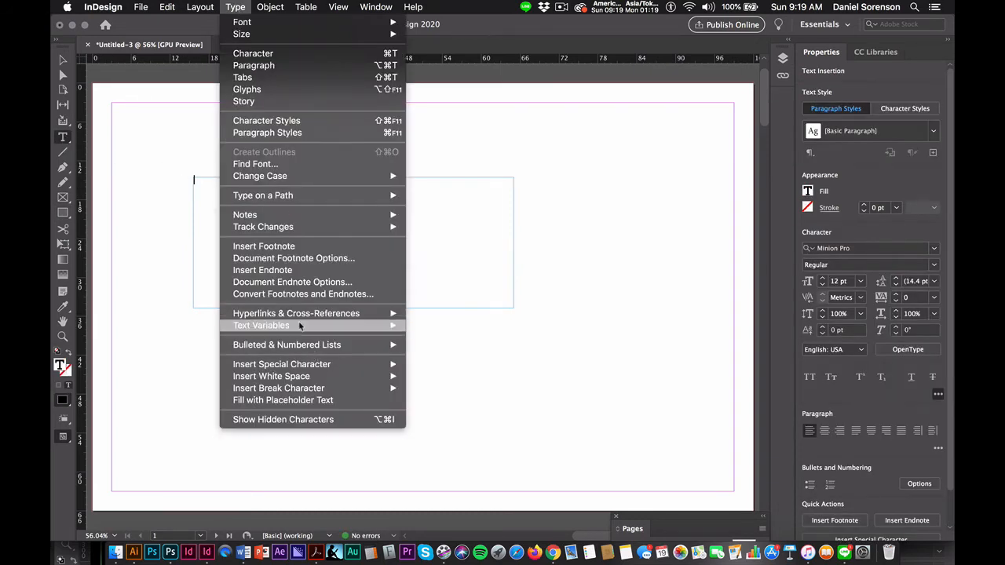
click(302, 400)
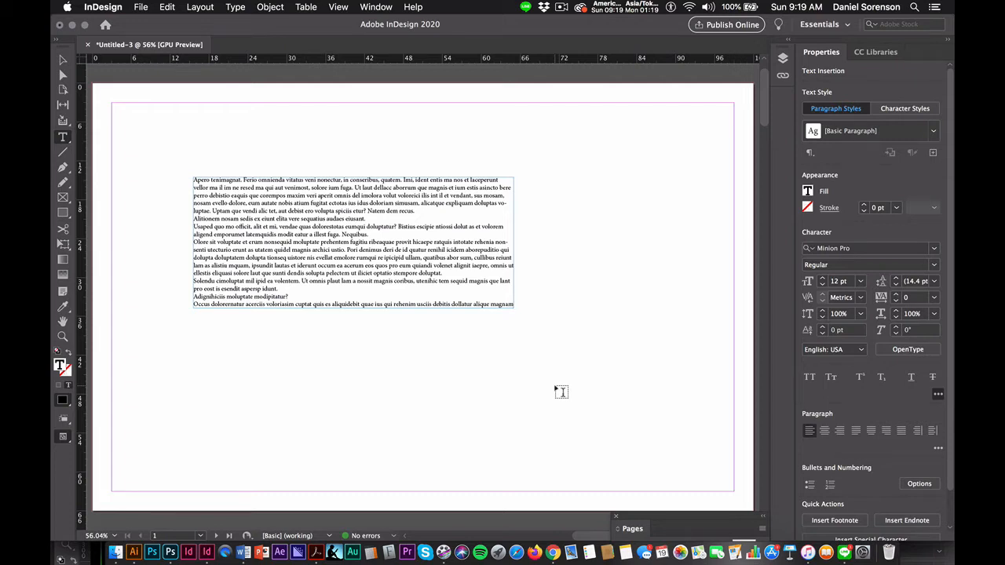
Delete the placeholder text frame and draw a circular frame about 27 picas across with the Ellipse Frame Tool
click(64, 62)
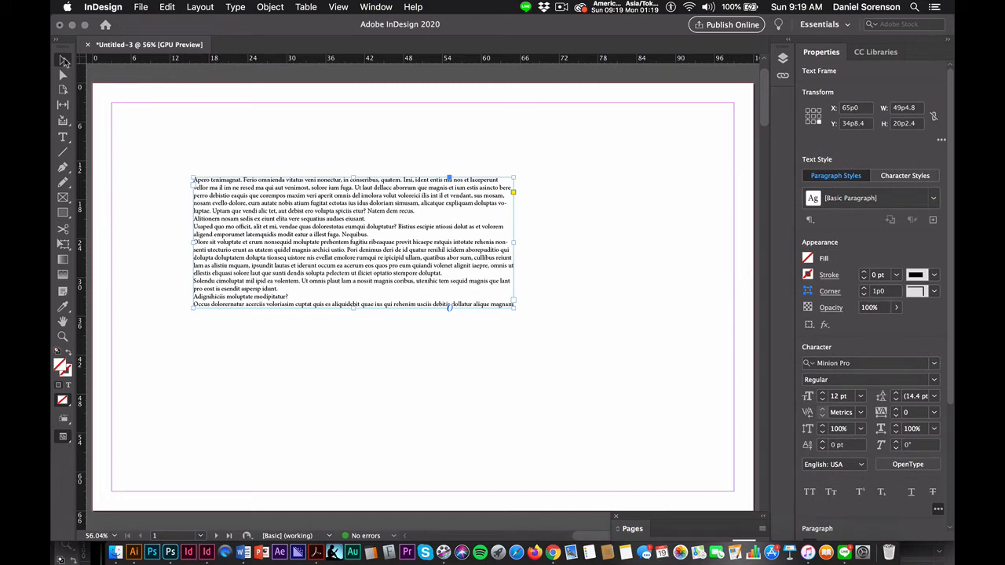
key(BackSpace)
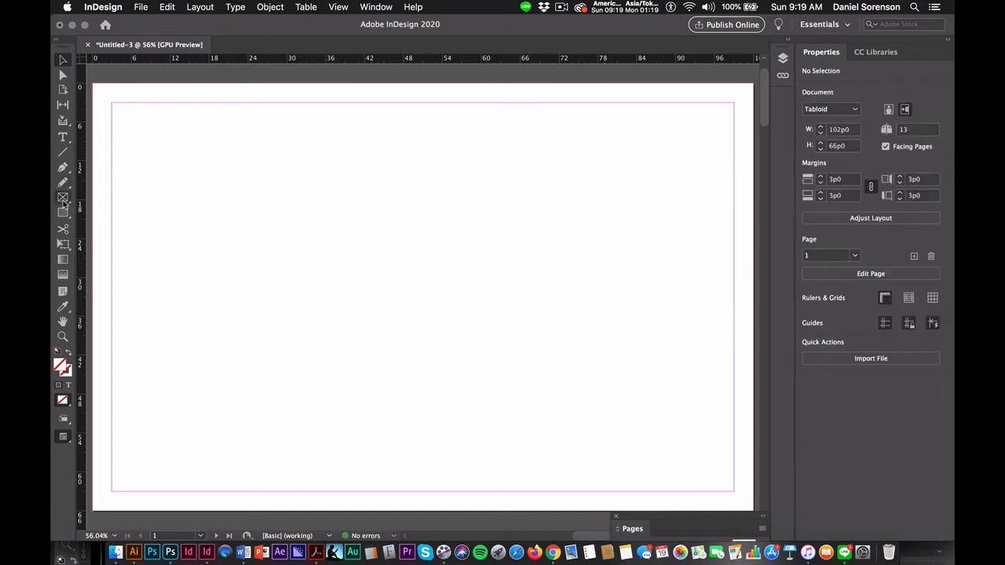
drag(64, 202, 102, 226)
drag(346, 256, 381, 306)
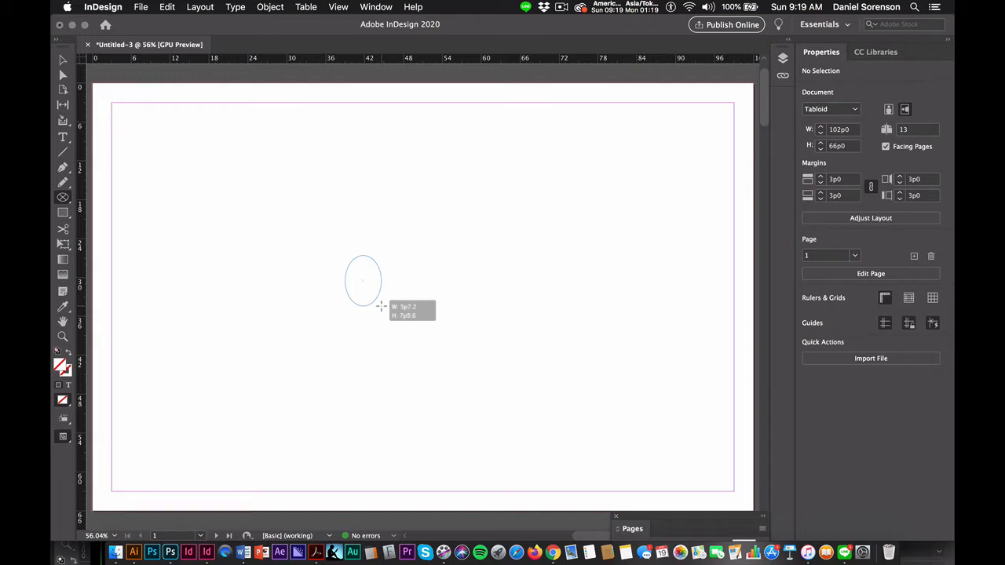
drag(381, 306, 433, 347)
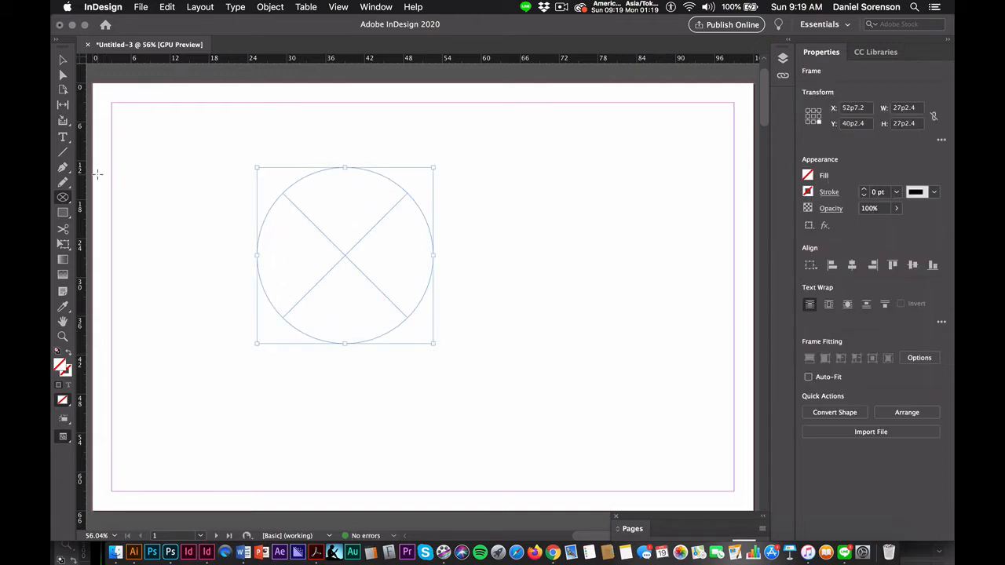
Turn the circular frame into a text frame with the Type tool and fill it with placeholder text
click(61, 136)
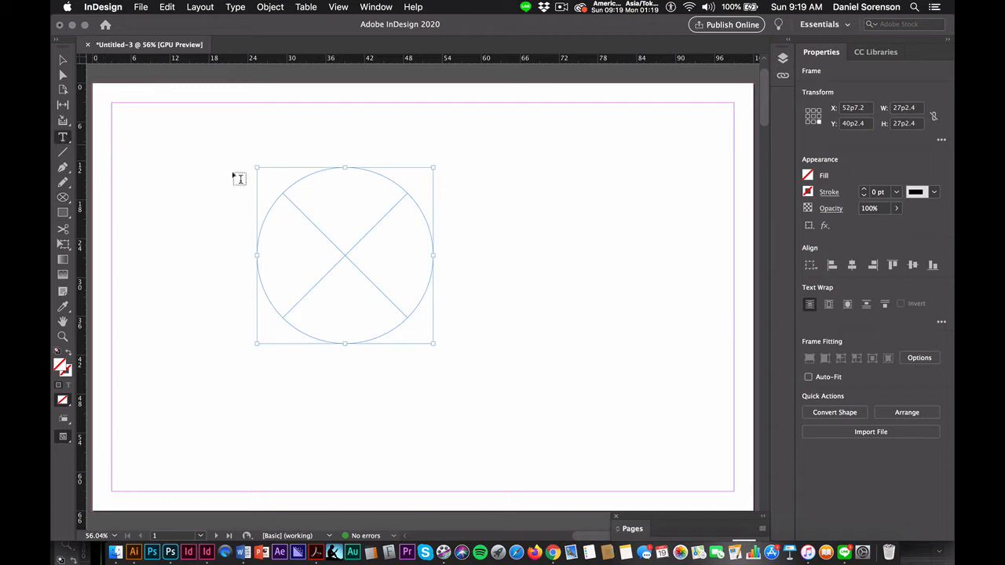
click(311, 183)
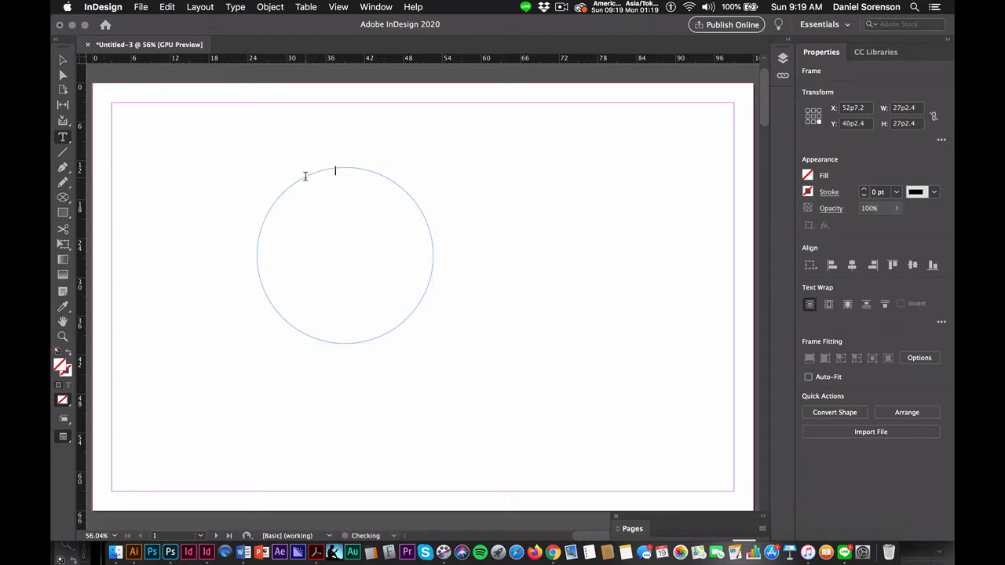
click(237, 7)
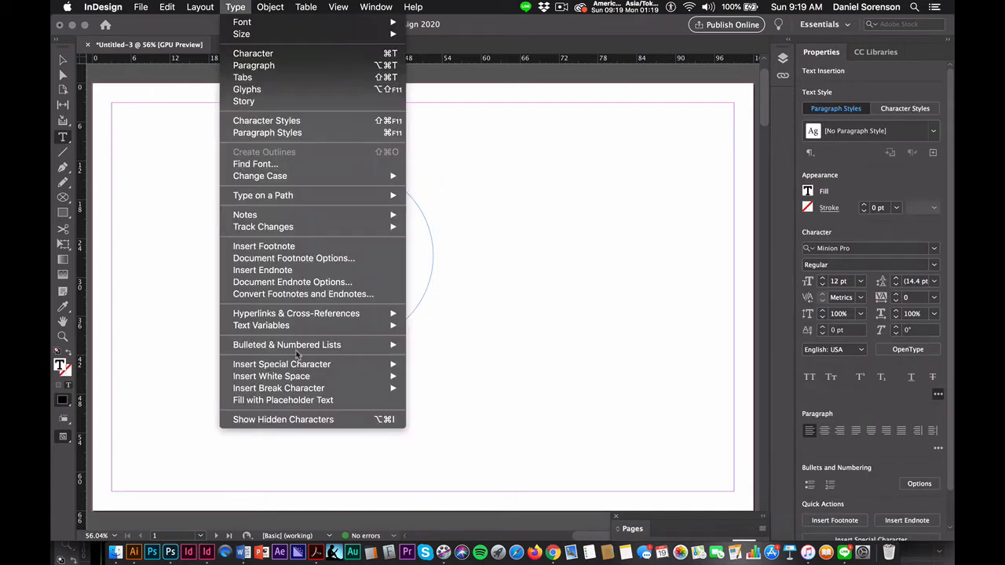
click(306, 401)
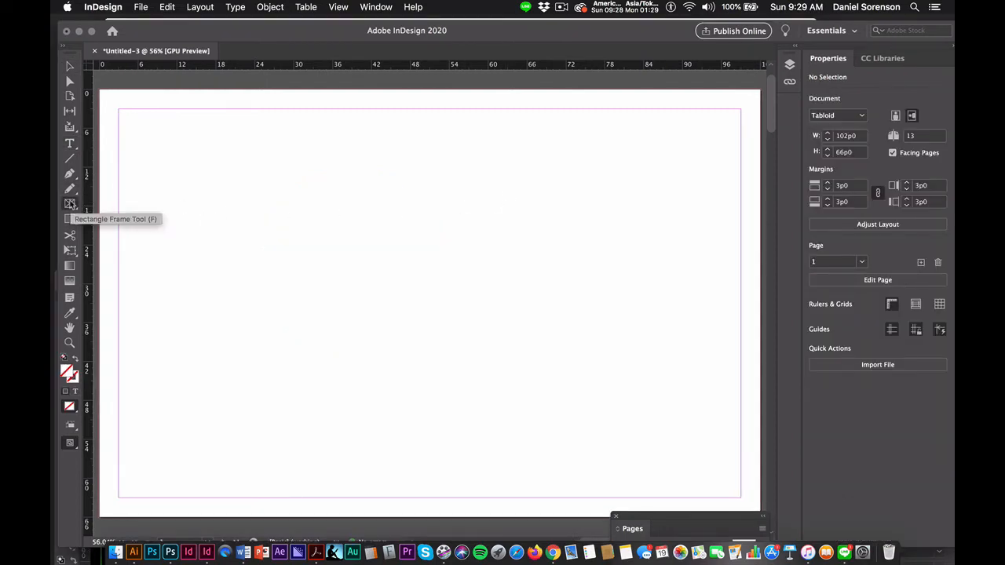
Draw a rectangle frame about 23 by 36 picas on page 1 and place 362A0800.jpg from the Photoshoot assets folder in it
click(70, 204)
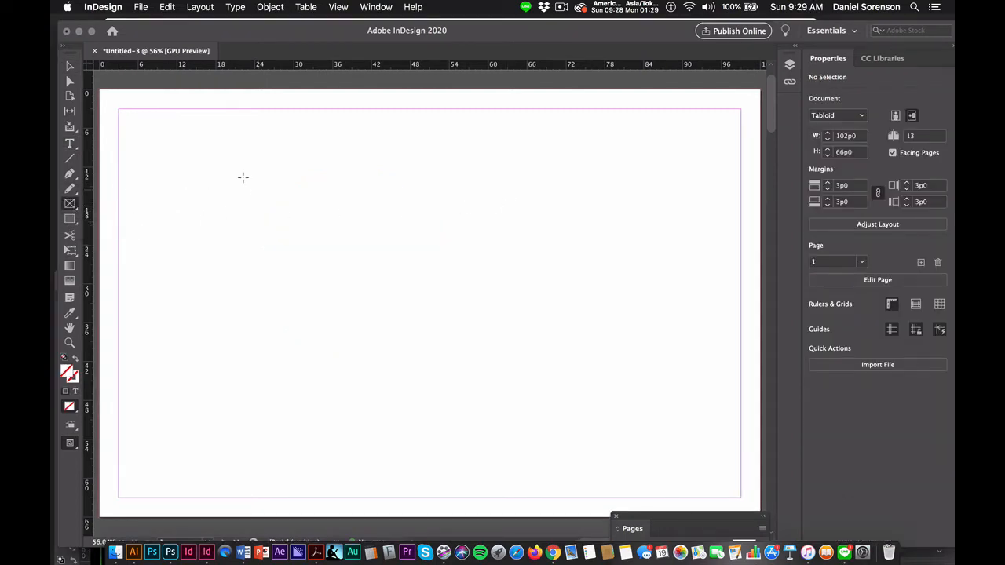
drag(243, 168, 394, 405)
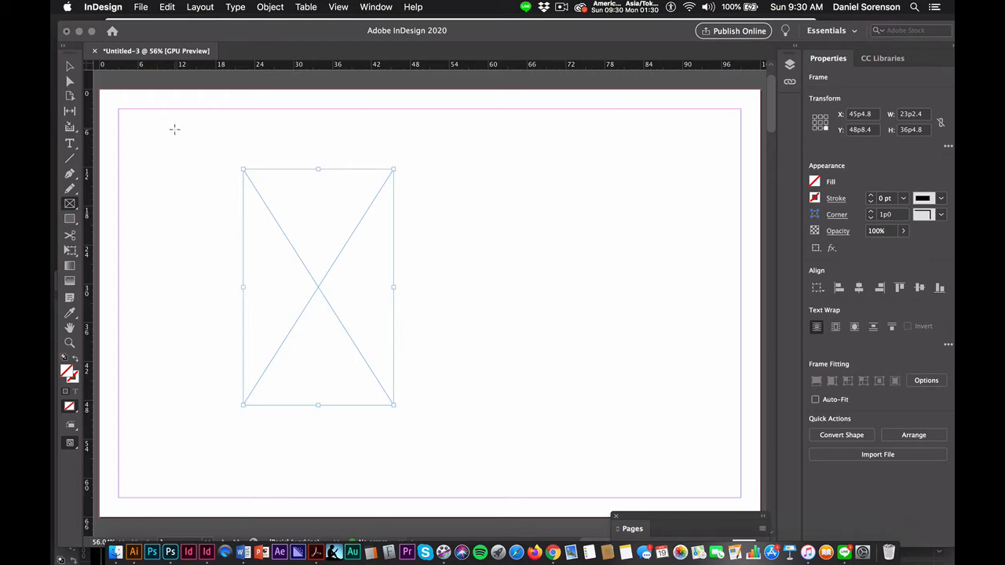
click(141, 8)
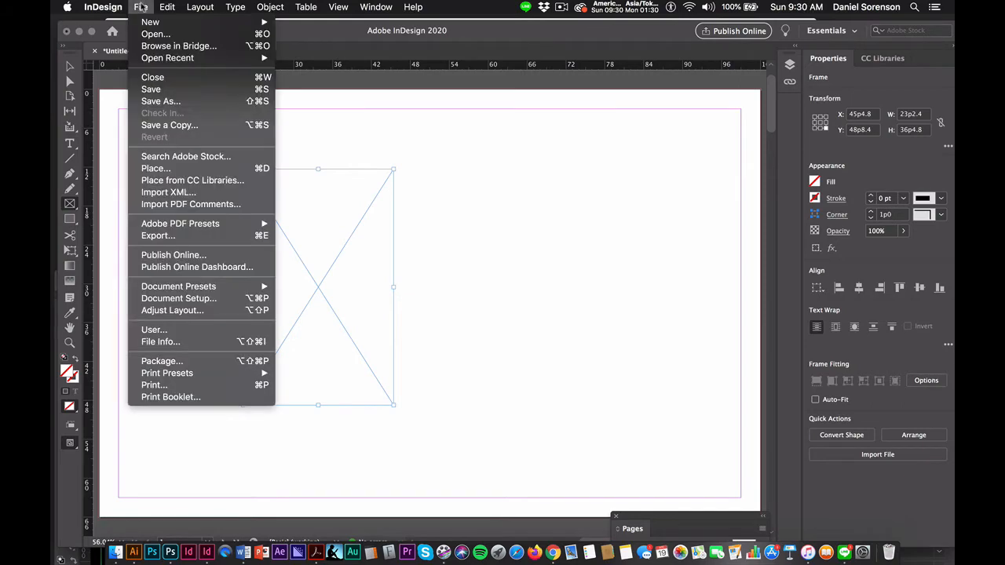
click(147, 169)
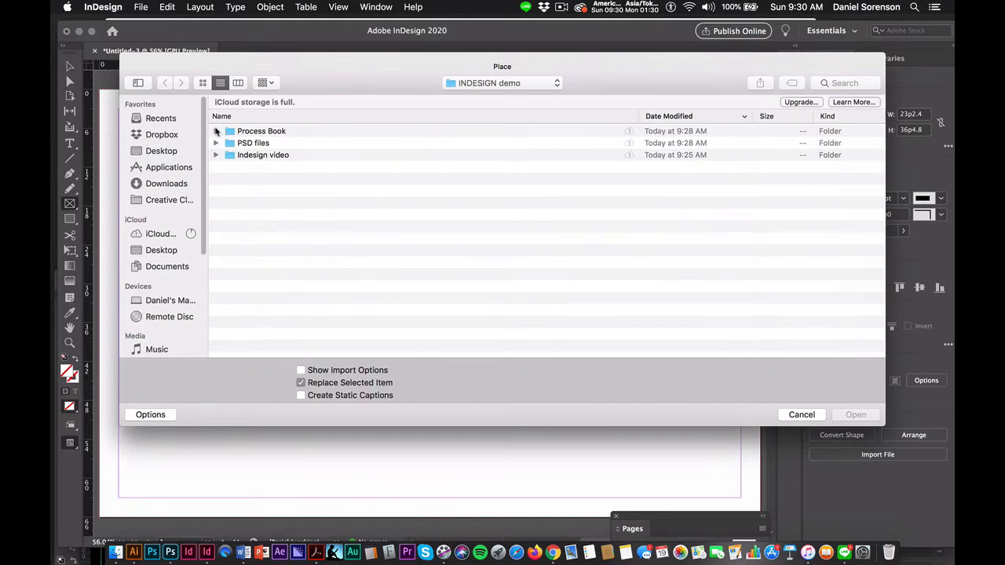
double_click(224, 133)
double_click(224, 133)
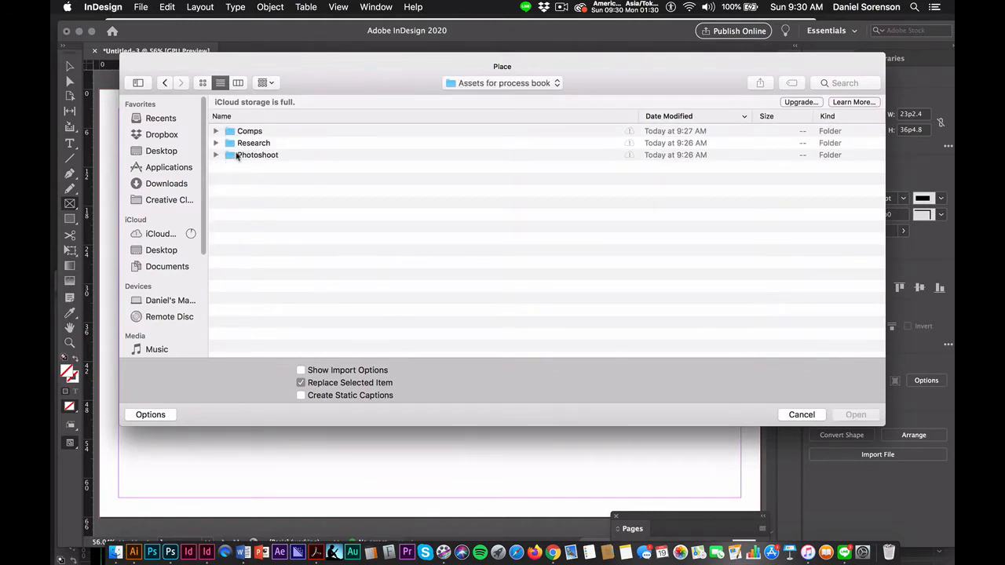
double_click(229, 157)
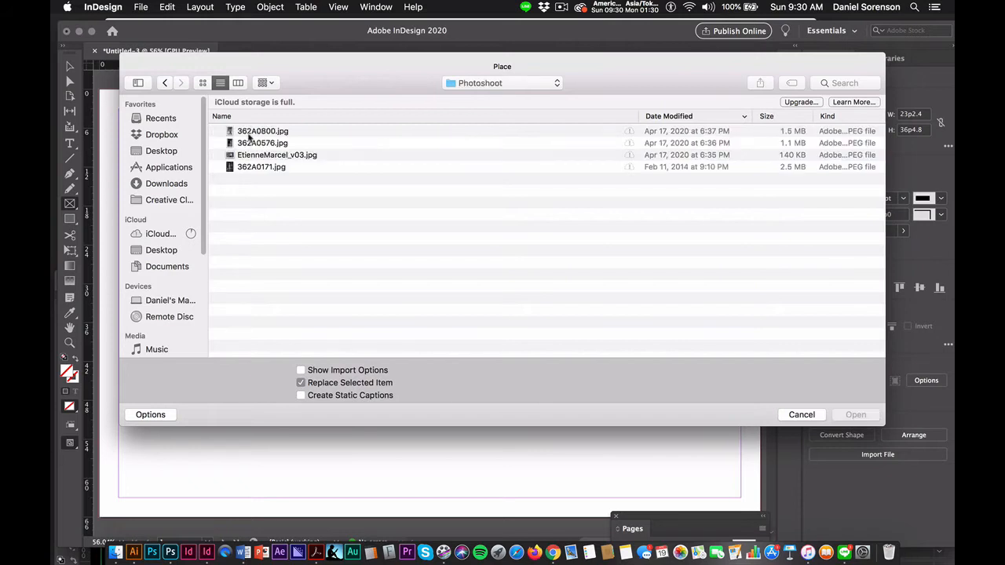
click(248, 134)
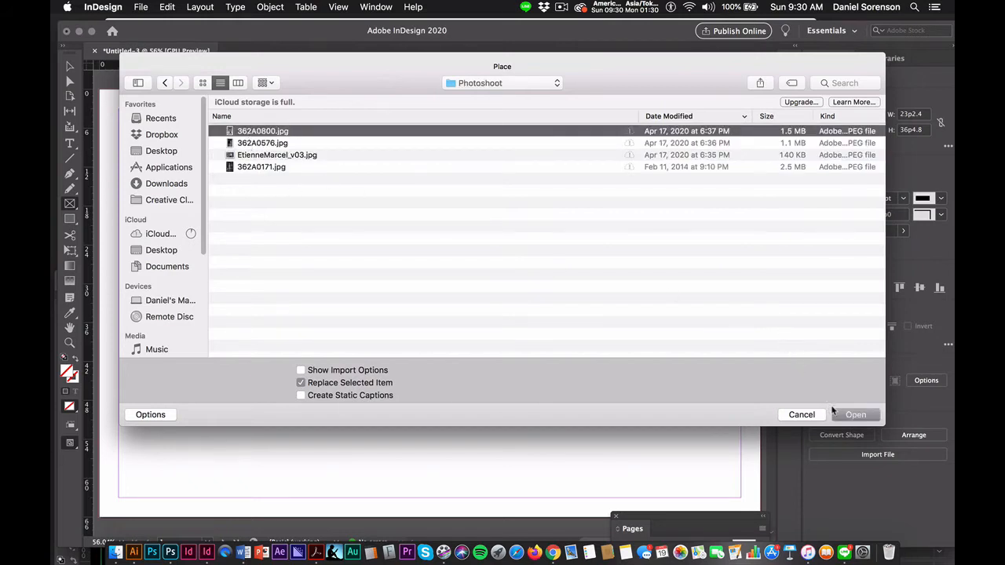
click(856, 414)
key(super+shift+a)
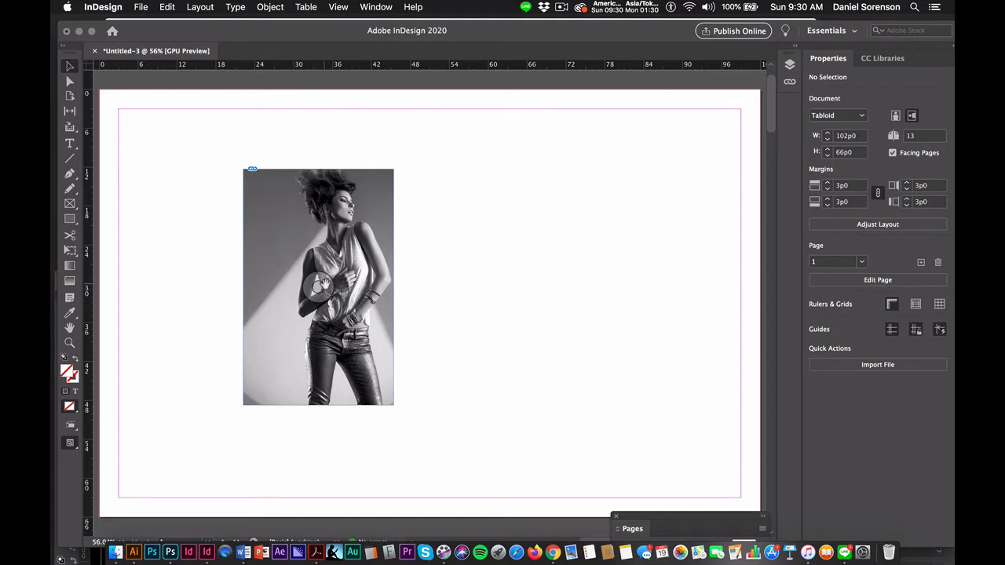
Reposition the photo inside its frame with the content grabber
mouse_move(325, 287)
mouse_down()
mouse_move(307, 287)
mouse_move(350, 301)
mouse_move(336, 292)
mouse_up()
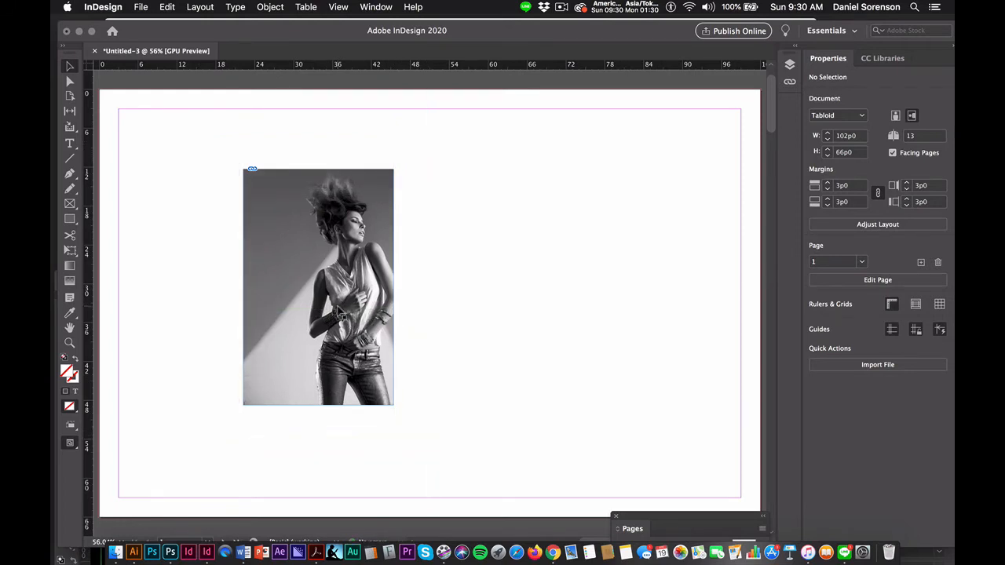
click(324, 288)
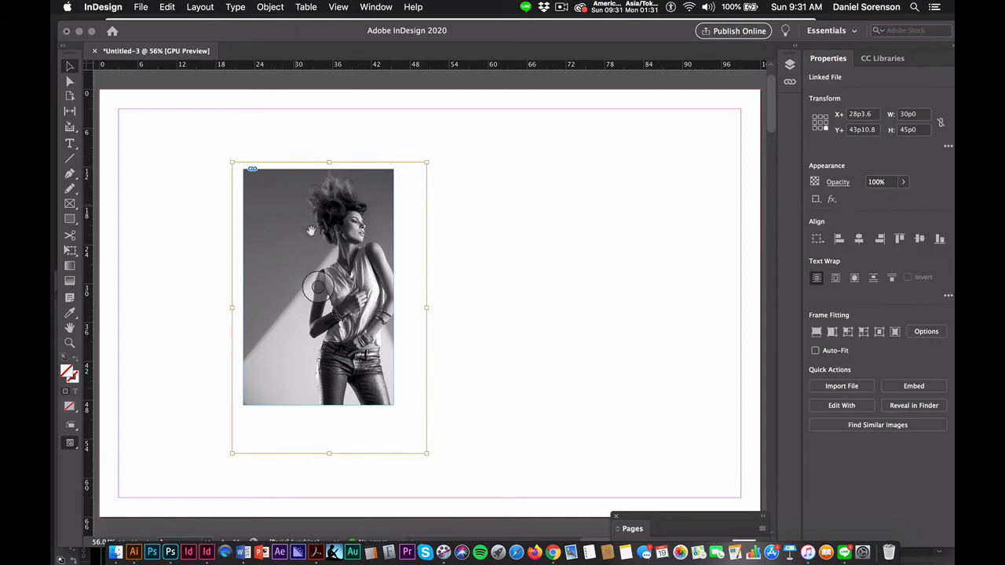
mouse_move(318, 287)
mouse_down()
mouse_move(306, 274)
mouse_move(313, 286)
mouse_up()
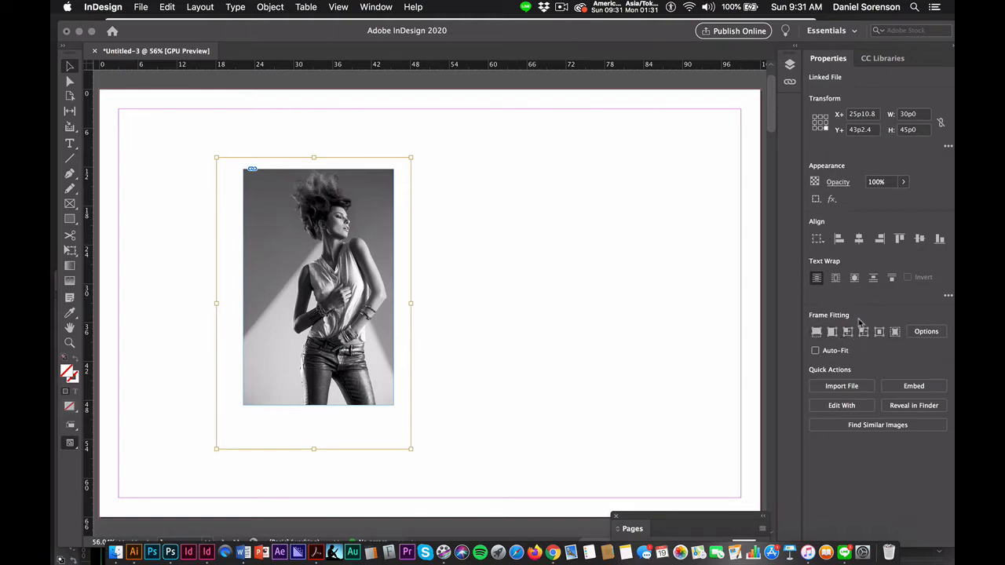
Try the frame fitting options on the photo: fill frame proportionally, fit content proportionally, fit content to frame and fit frame to content, undoing the last
click(816, 332)
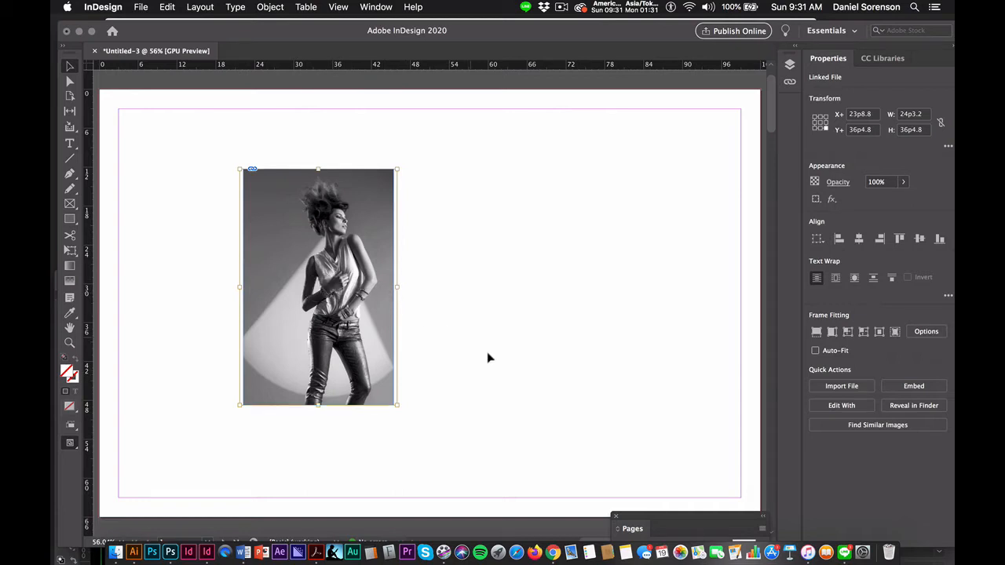
click(832, 332)
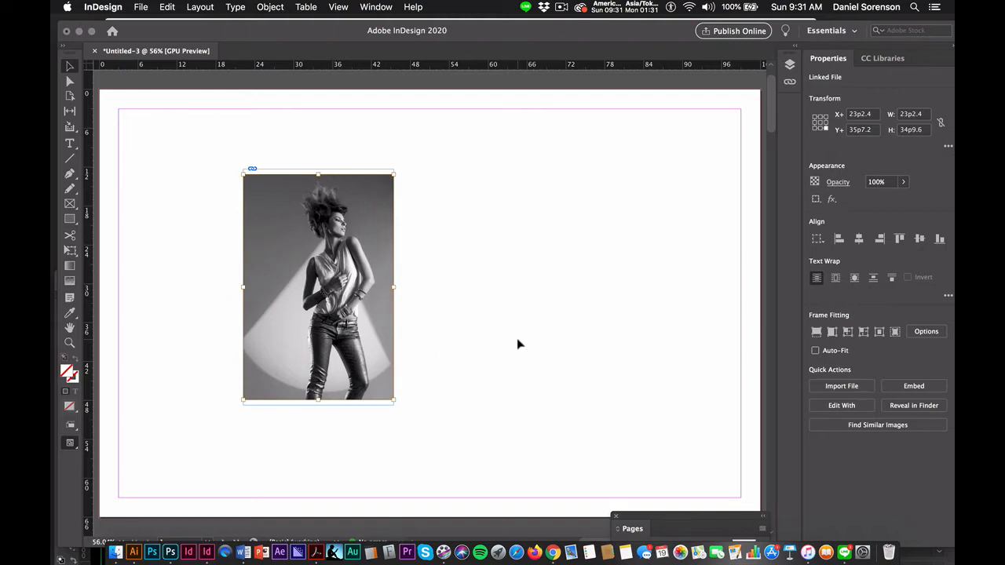
click(847, 334)
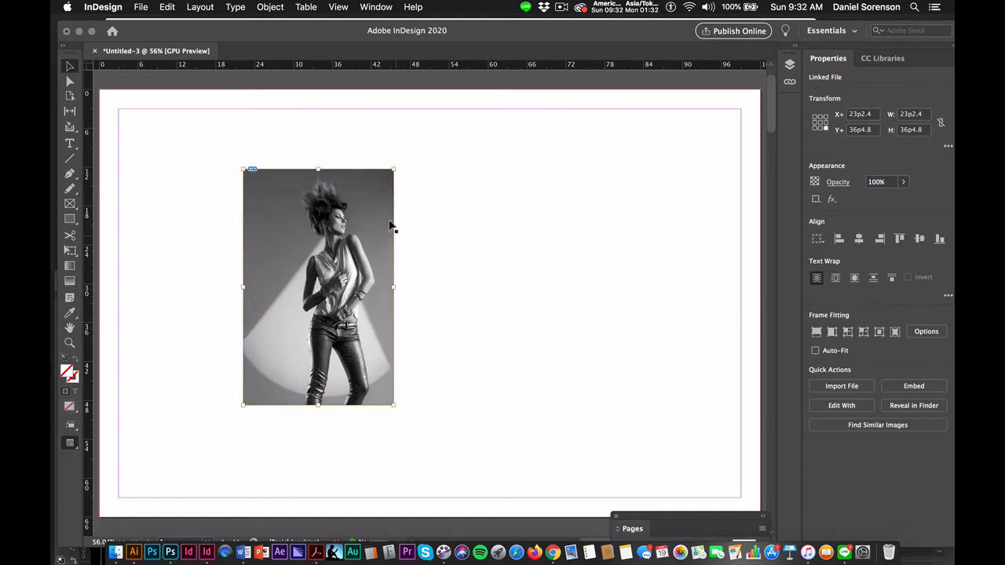
click(865, 333)
key(super+z)
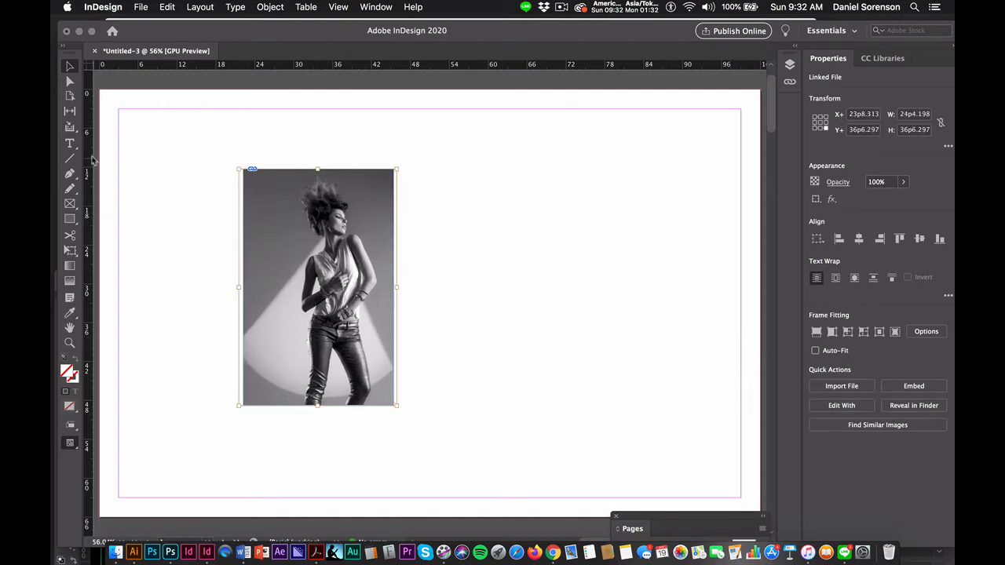
Place EtienneMarcel_v03.jpg from the Photoshoot folder while the first photo is selected, and undo the replacement
click(70, 204)
click(141, 7)
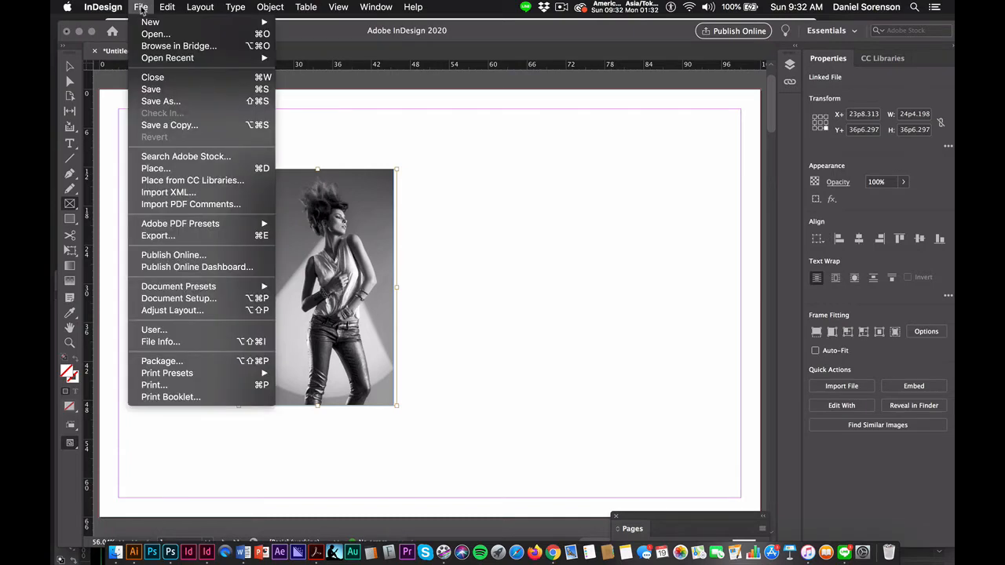
click(146, 168)
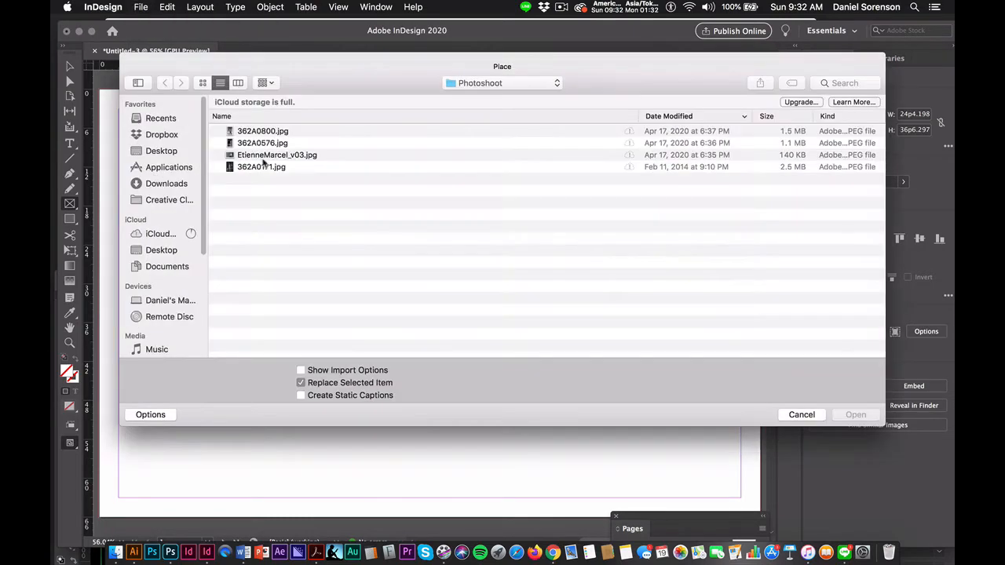
click(254, 157)
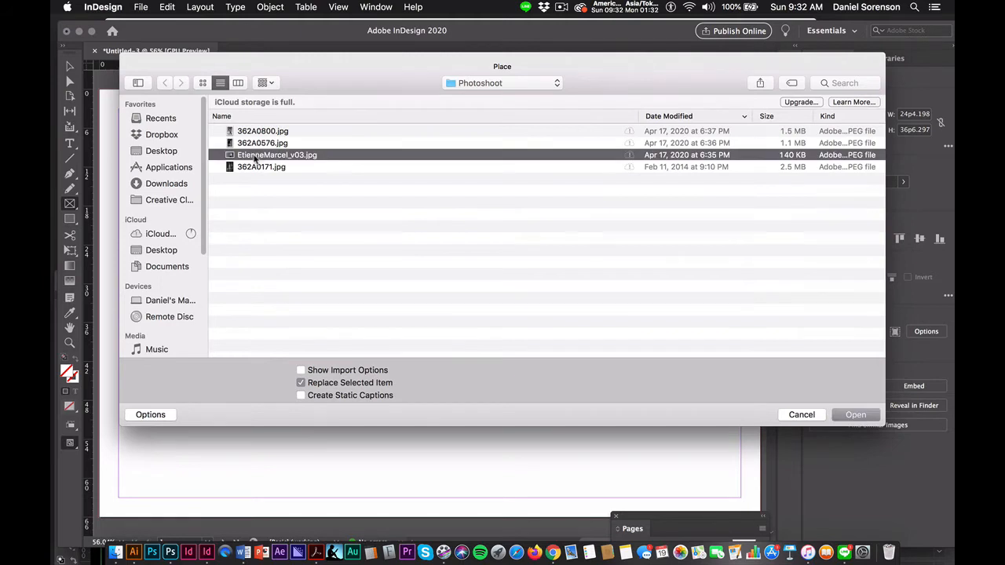
click(855, 415)
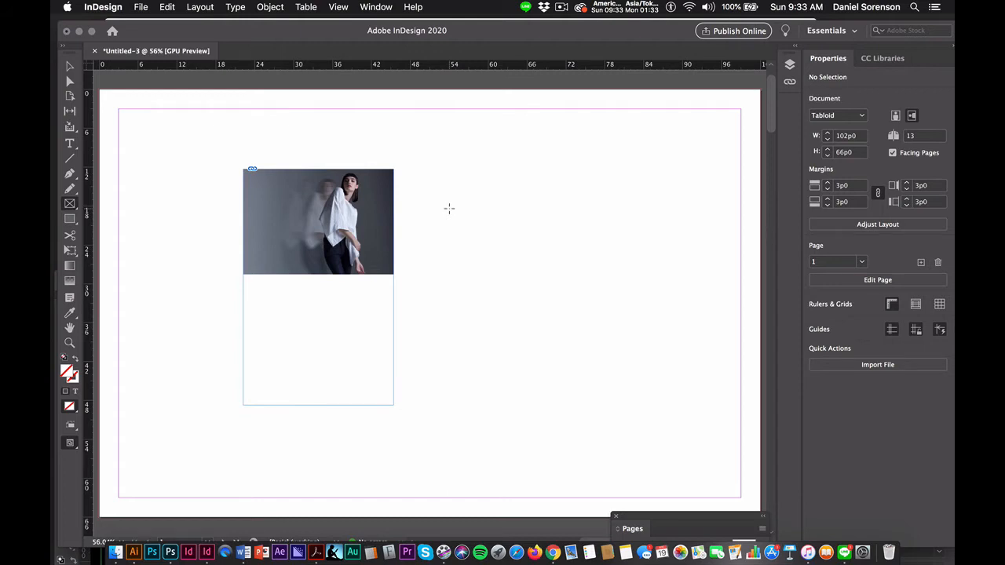
key(super+z)
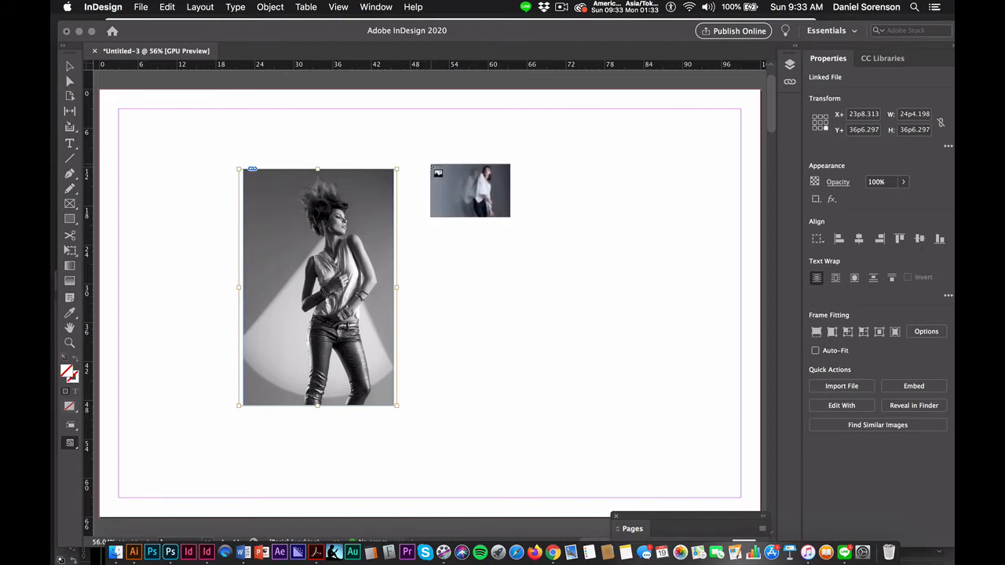
Place the loaded EtienneMarcel_v03.jpg beside the first photo at about 32 by 21 picas, and delete it
mouse_move(431, 164)
mouse_down()
mouse_move(437, 207)
mouse_move(489, 294)
mouse_move(504, 303)
mouse_move(457, 225)
mouse_move(471, 262)
mouse_move(515, 298)
mouse_move(479, 234)
mouse_move(520, 300)
mouse_up()
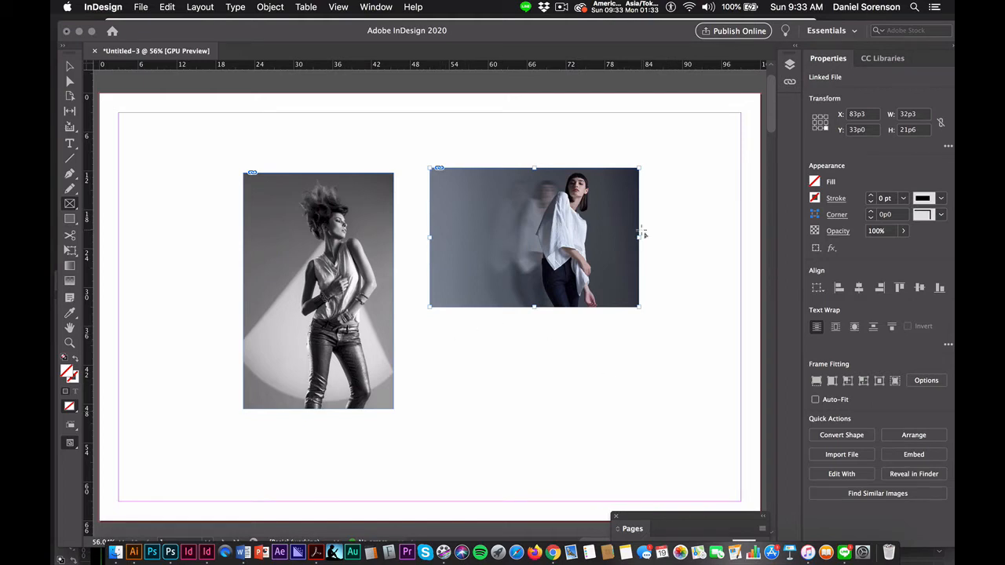
key(Delete)
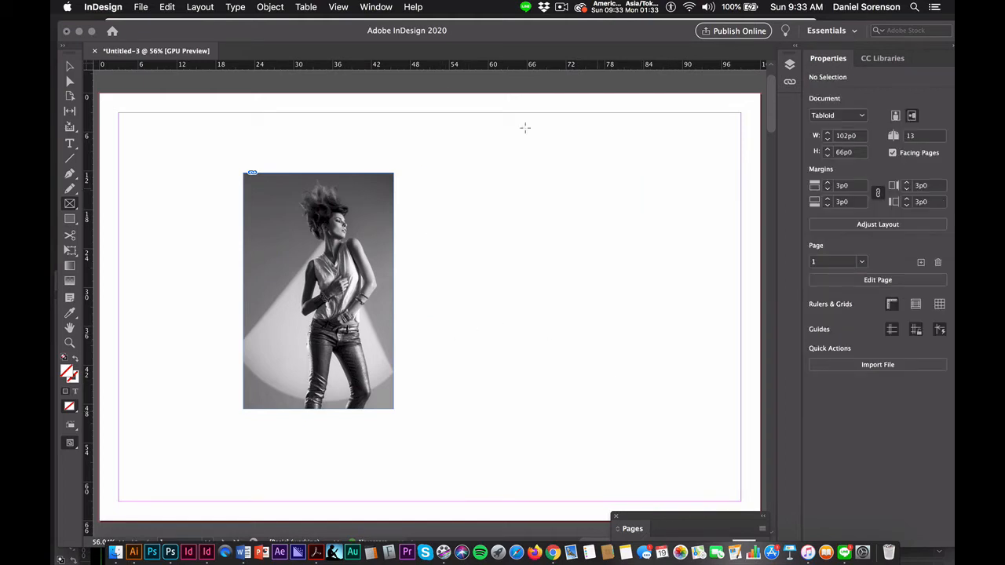
Place 362A0576.jpg from the Photoshoot folder to the right of the first photo at about 22 by 33 picas
click(142, 7)
click(154, 168)
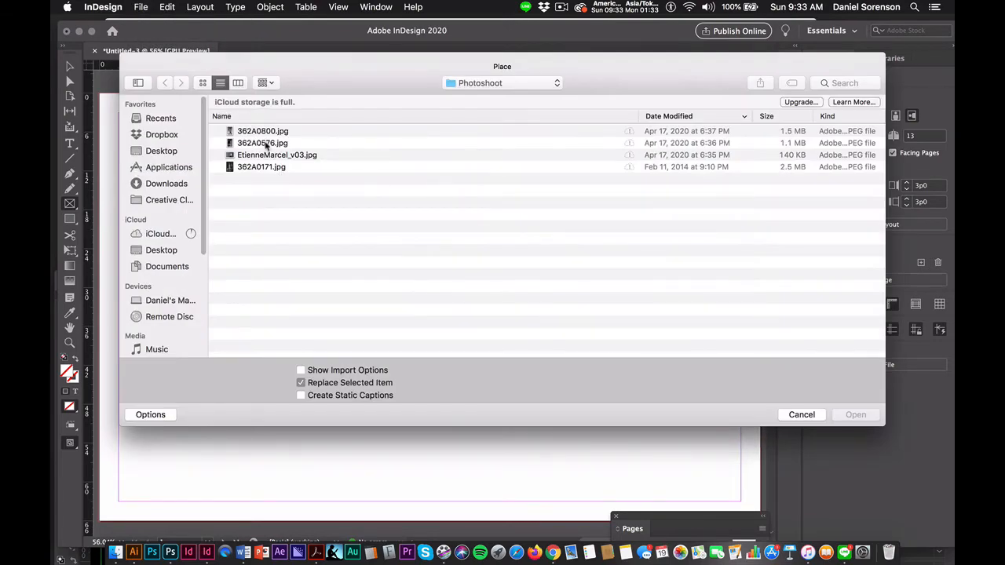
click(265, 146)
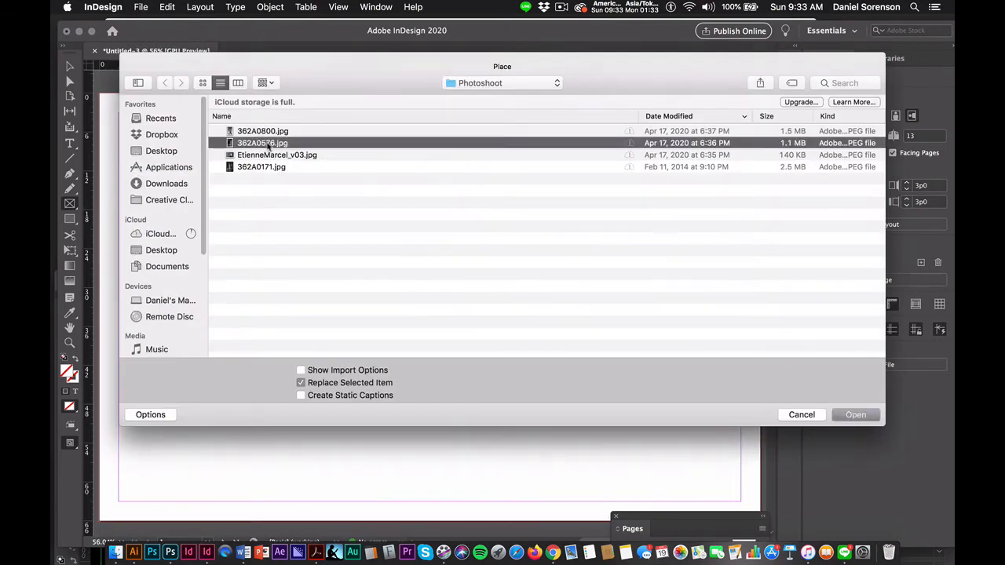
click(855, 415)
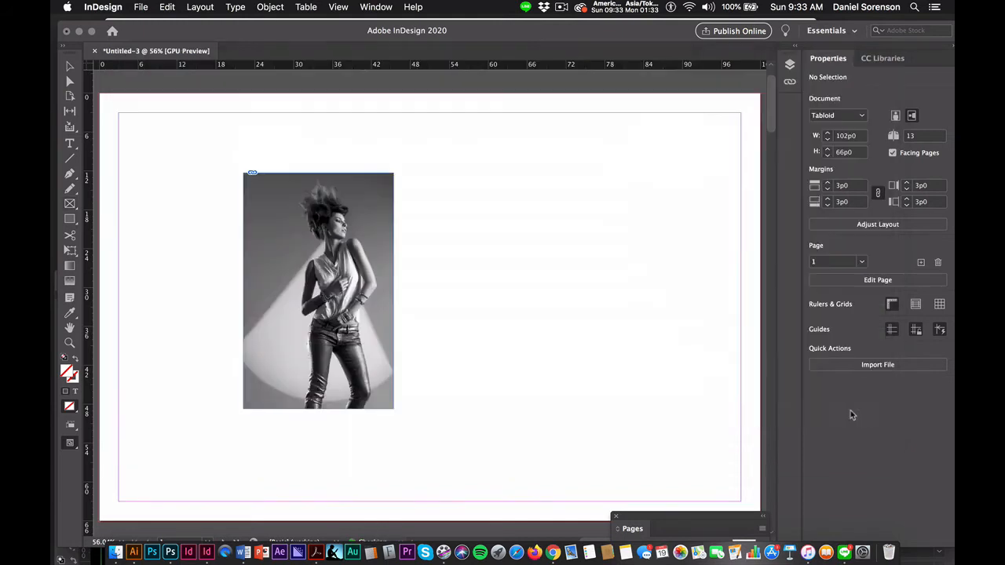
drag(429, 155, 600, 371)
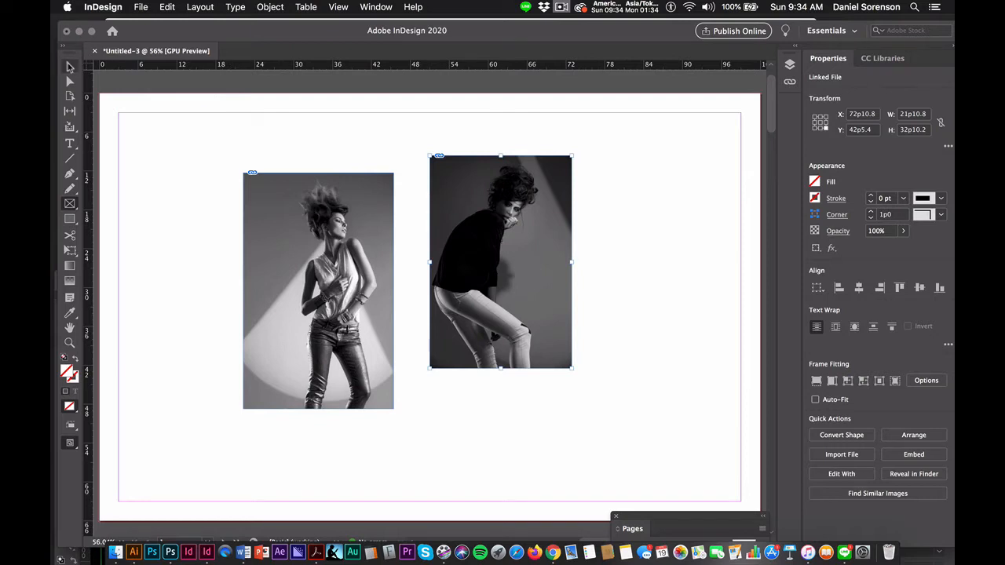
click(69, 68)
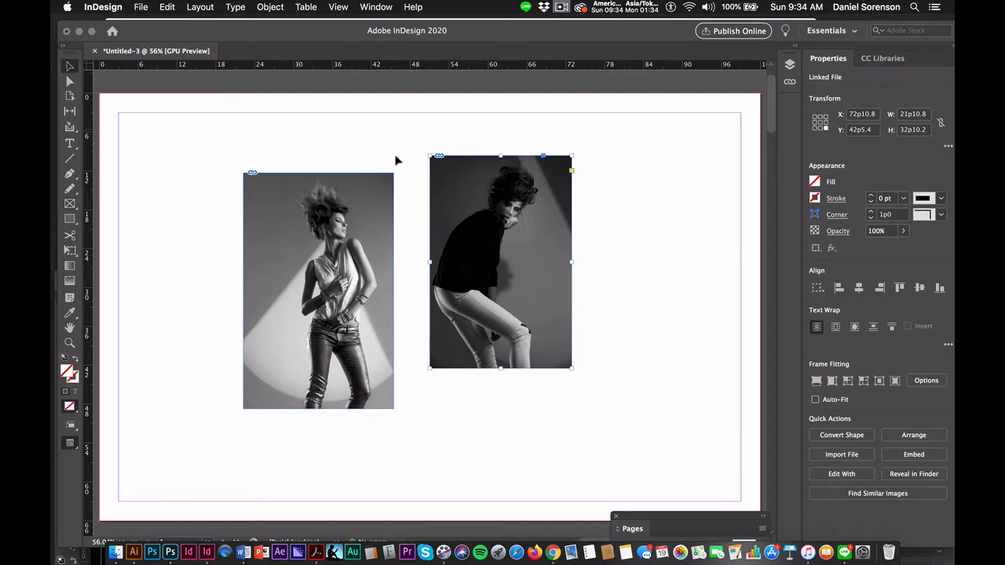
Try cropping the second photo's frame to about 16p7 by 24p11, and undo the crop
click(624, 208)
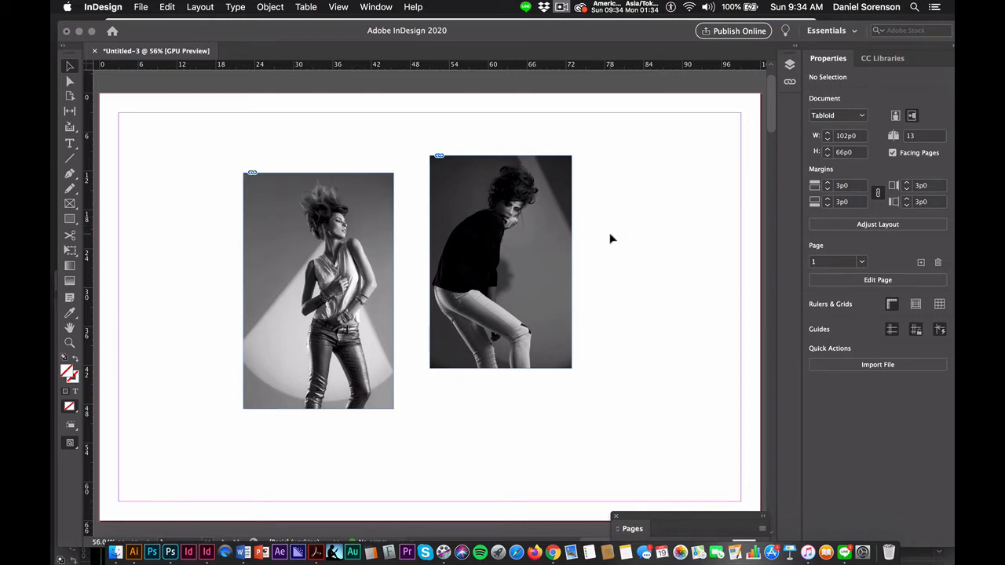
click(567, 256)
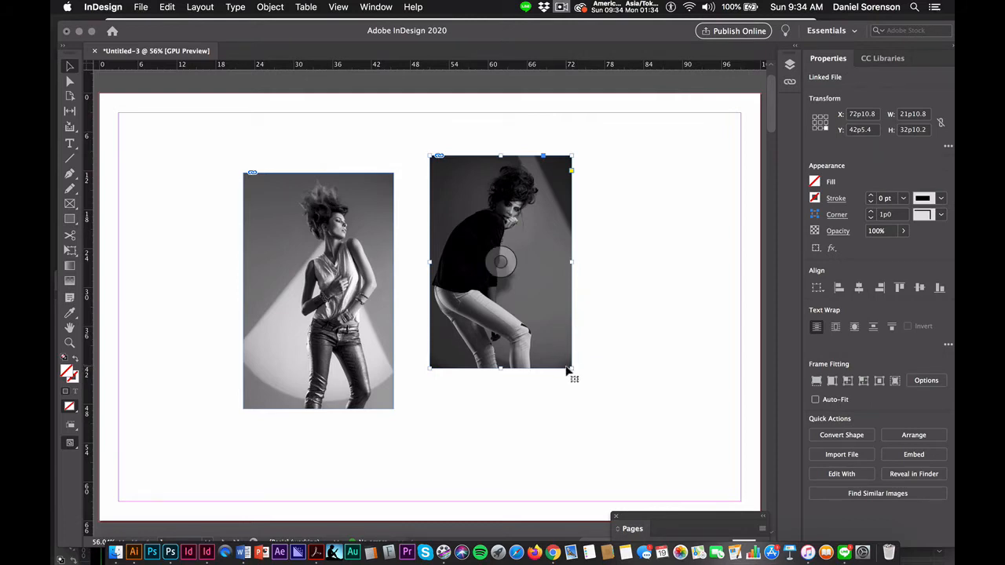
drag(573, 368, 538, 316)
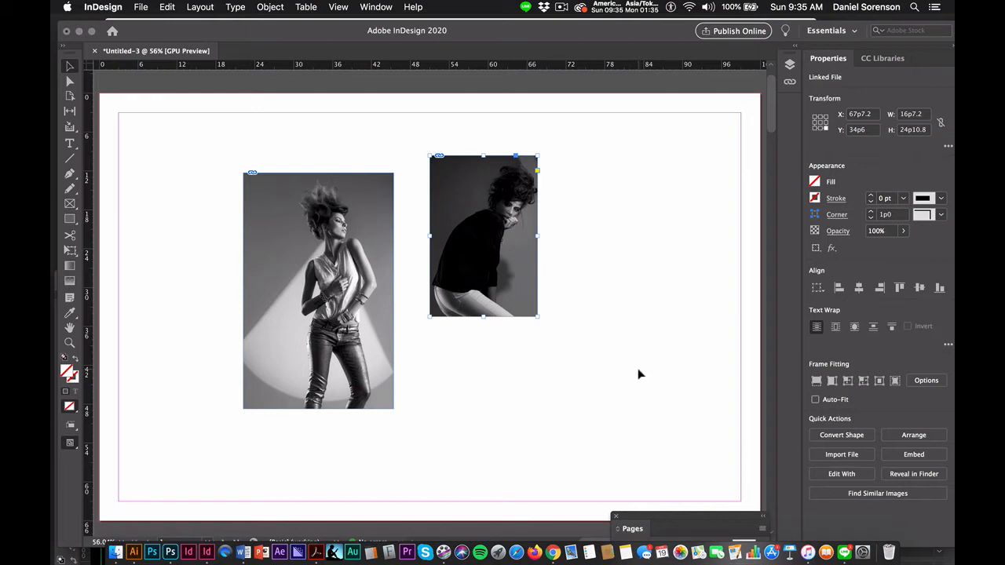
key(super+z)
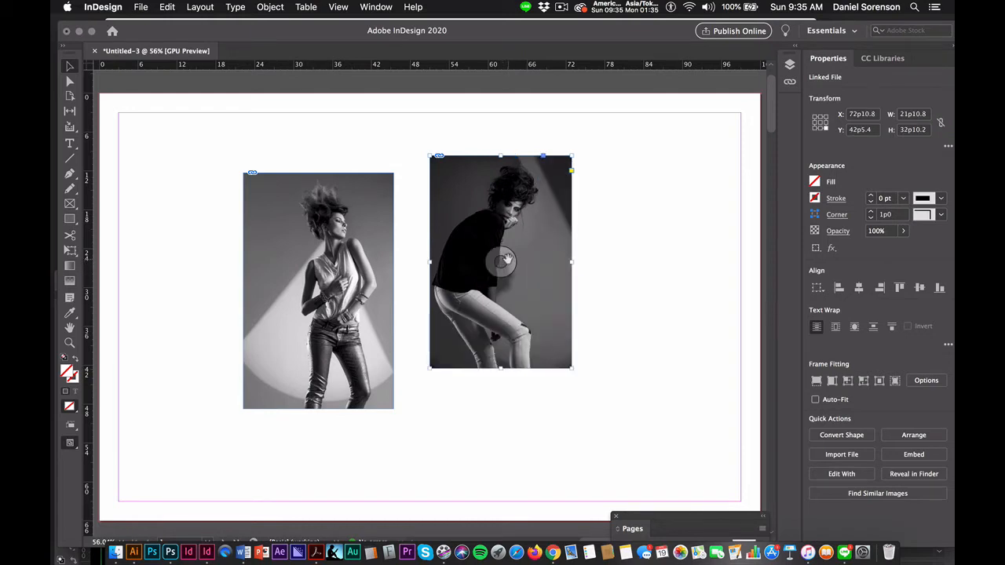
Try scaling the second photo's image inside its frame to about 13p4 by 20p0, and bring back the full-frame fit
click(501, 260)
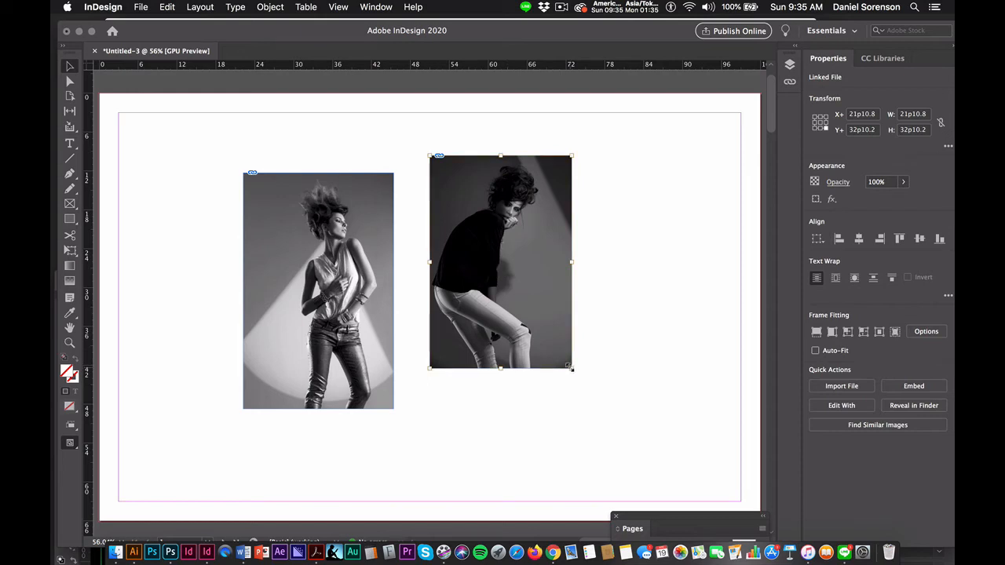
drag(572, 369, 516, 284)
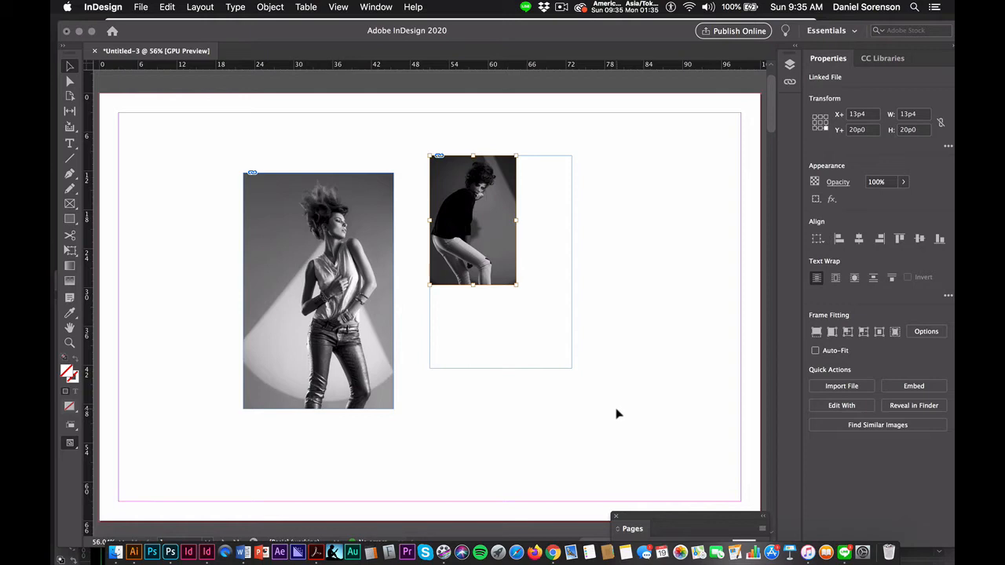
key(super+alt+shift+c)
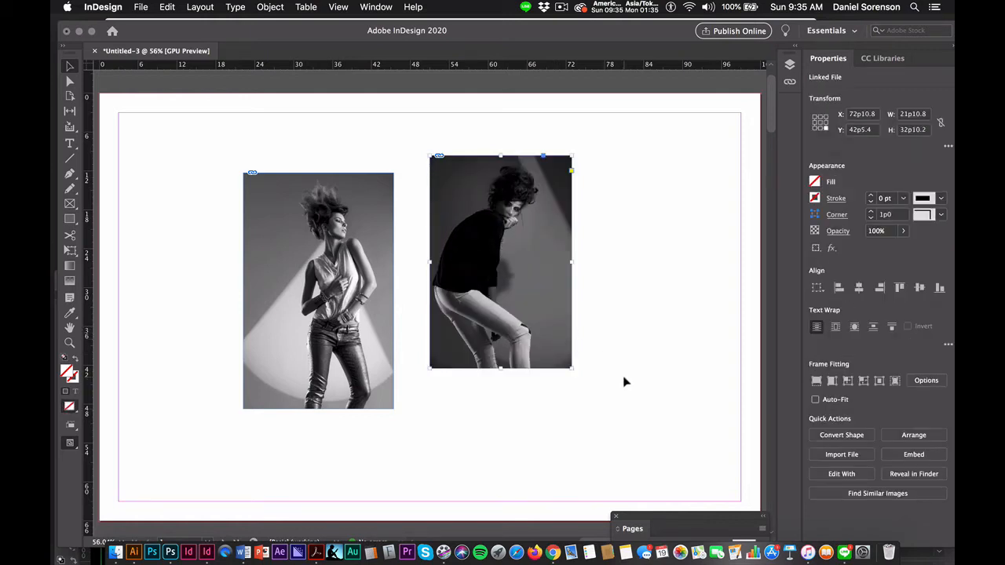
Scale the second photo together with its frame to about 14p5 by 21p7 using Free Transform
key(e)
drag(572, 370, 524, 296)
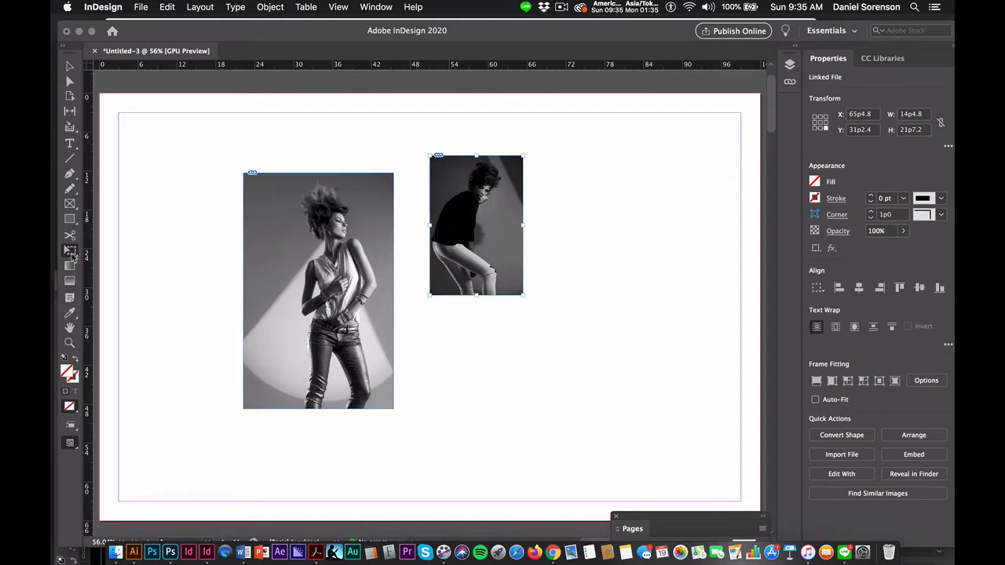
click(71, 68)
click(563, 415)
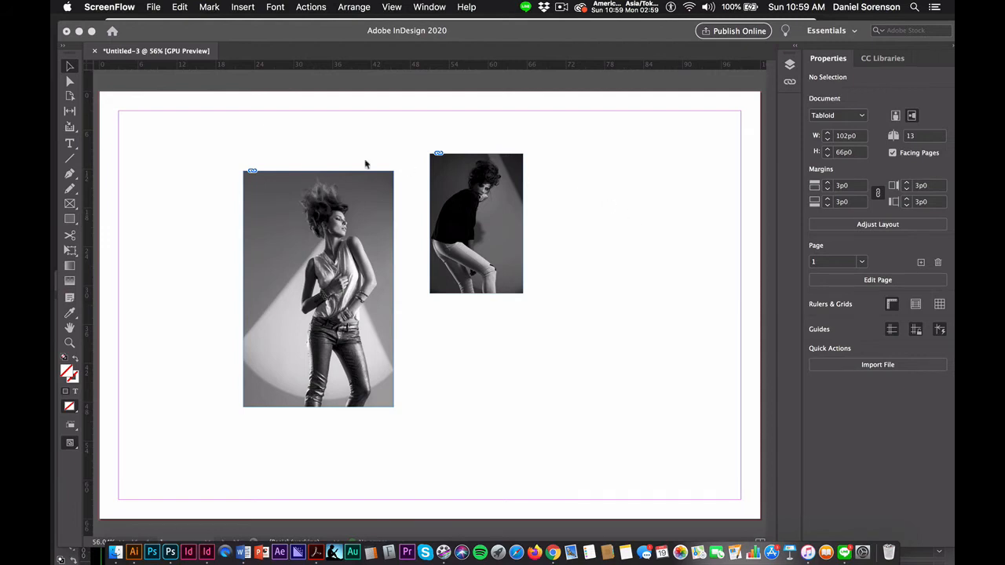
Delete both photos from page 1
click(222, 139)
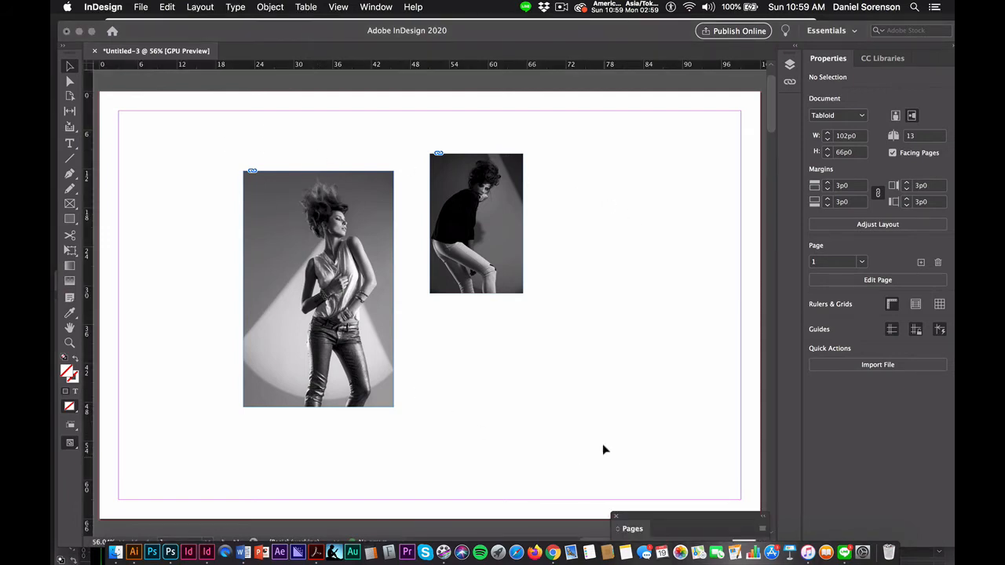
key(super+a)
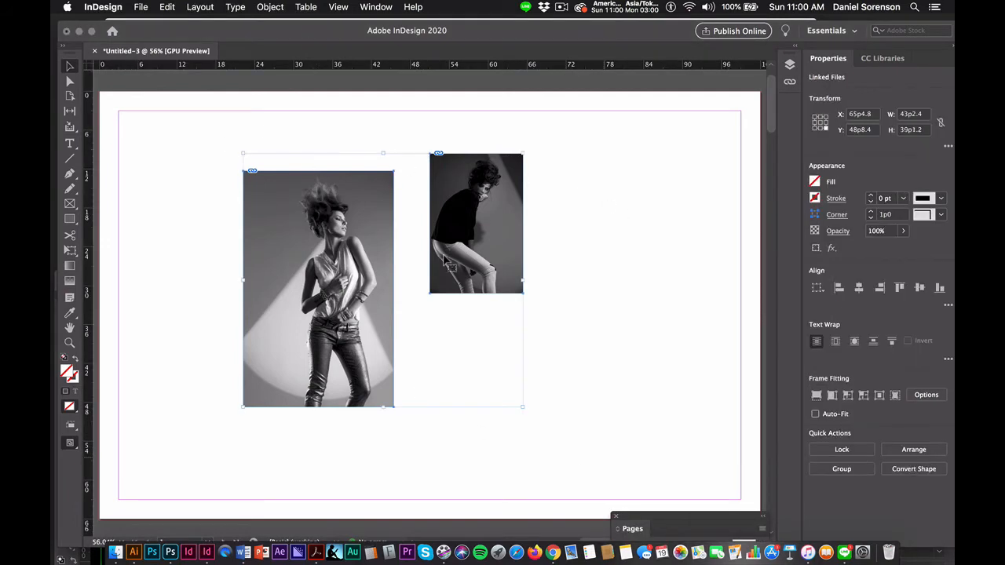
key(Delete)
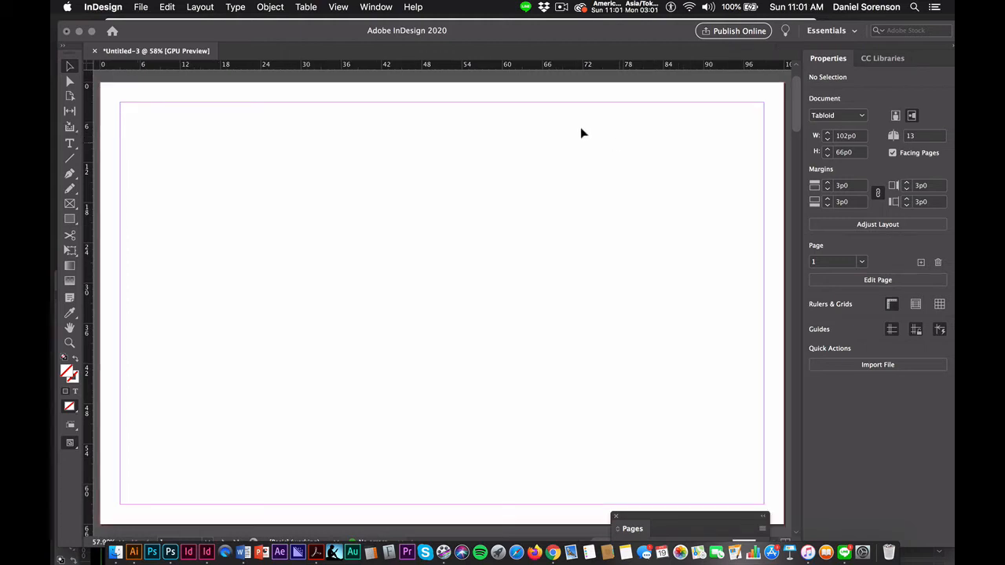
Reset the Essentials workspace and detach the Pages panel so it floats
click(376, 6)
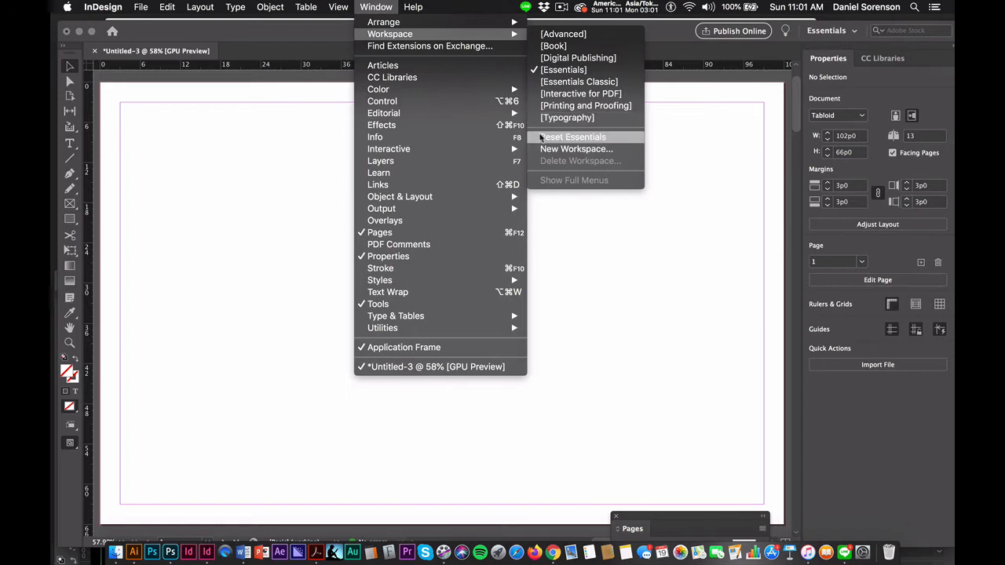
click(542, 136)
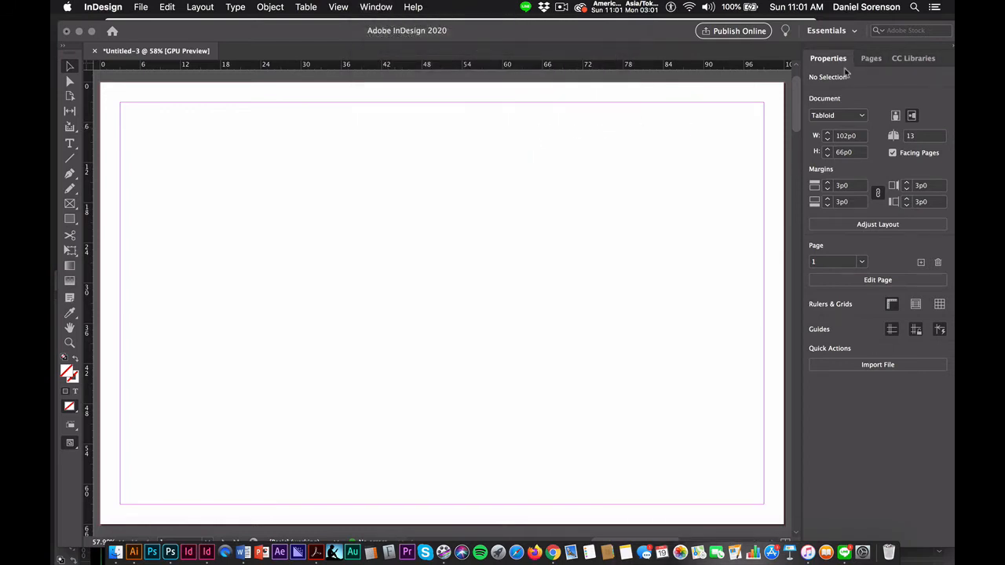
drag(872, 60, 704, 86)
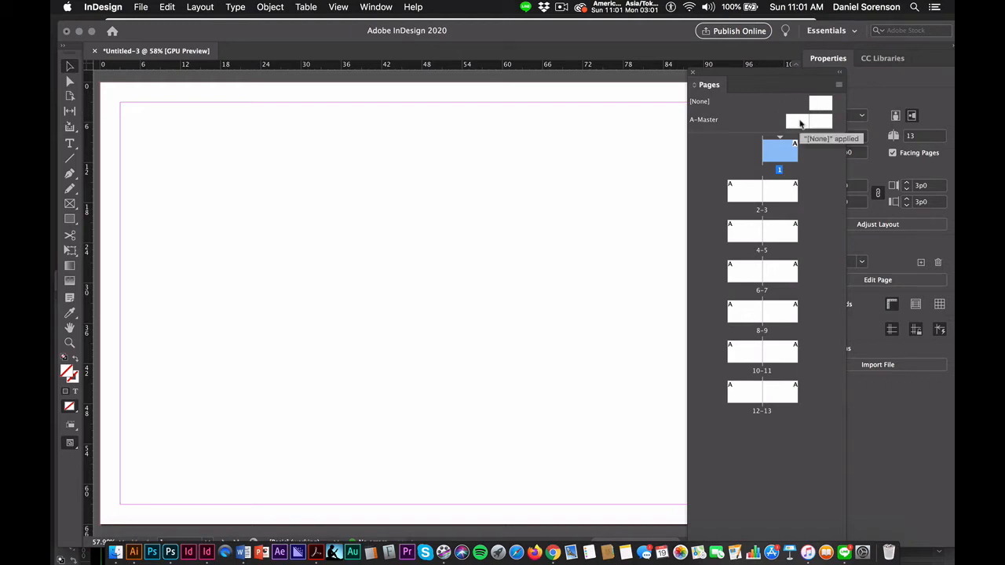
Open the A-Master spread and draw a rectangular frame covering its whole left page
click(800, 123)
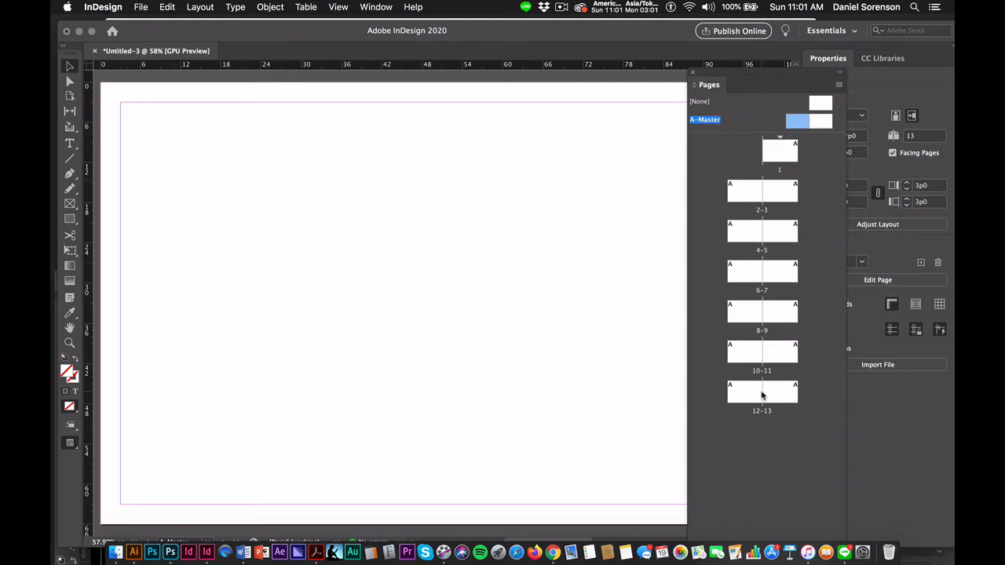
drag(742, 76, 839, 83)
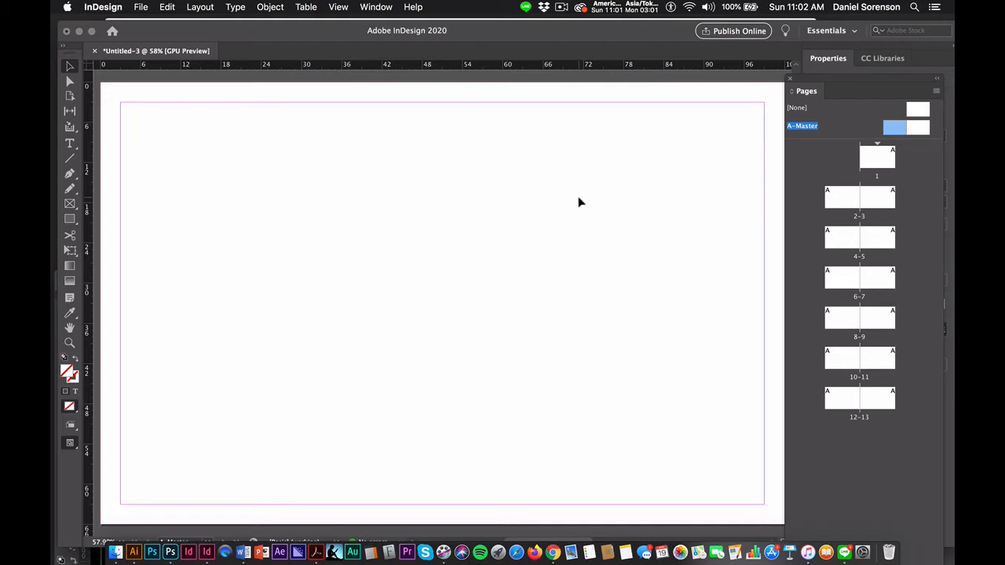
key(super+minus)
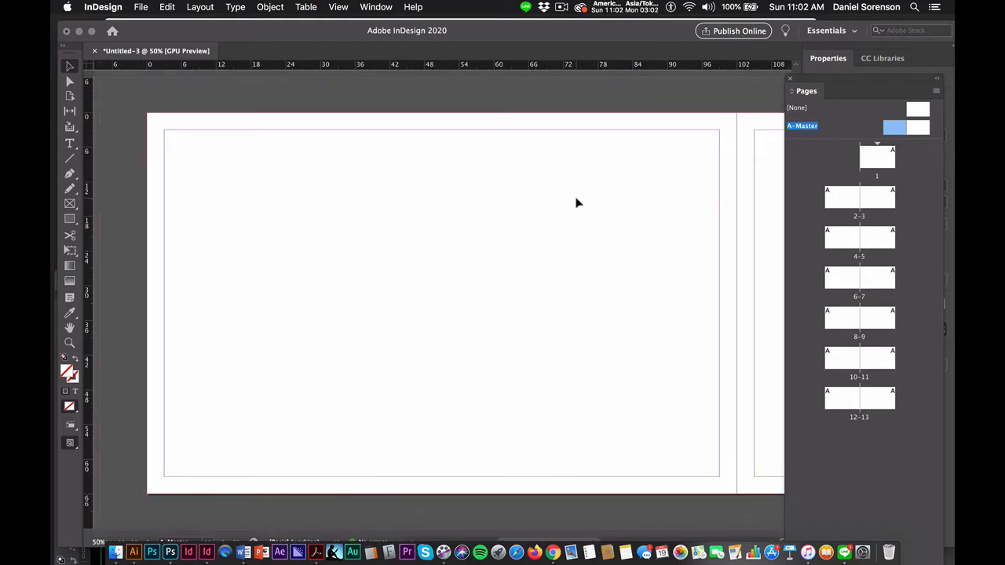
key(super+minus)
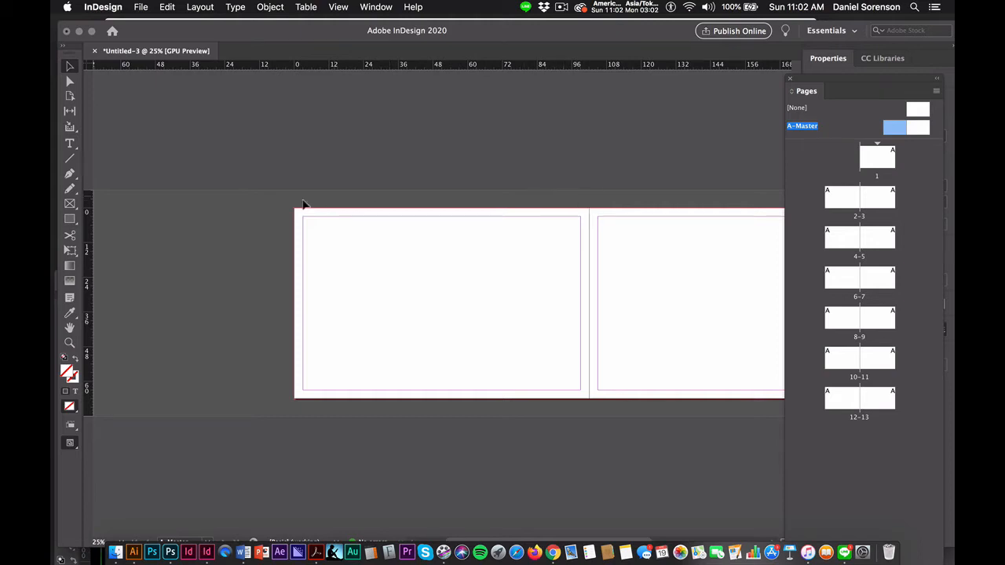
click(70, 203)
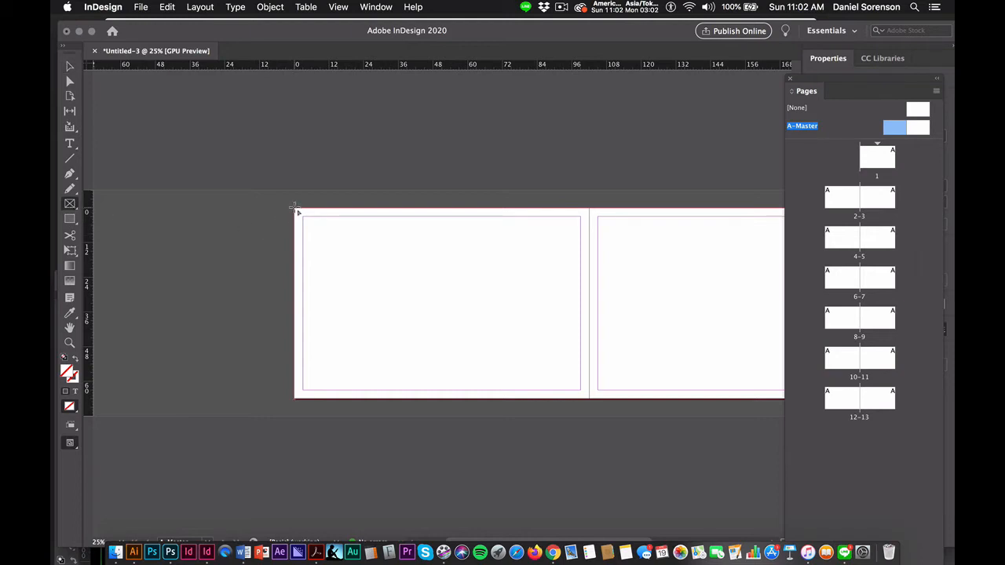
drag(294, 209, 591, 400)
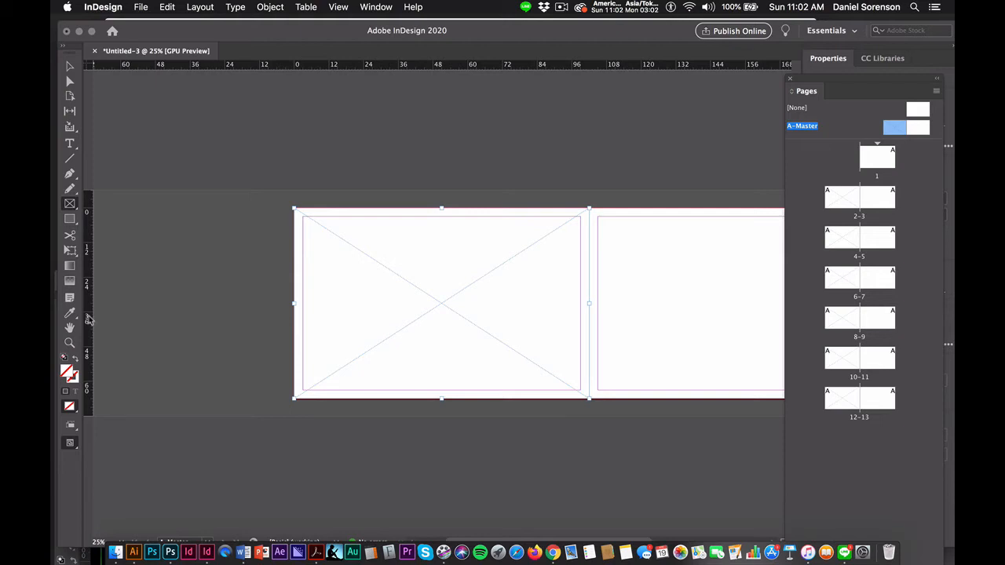
Add a vertical guide at 51p0 and a horizontal guide, both through the frame's centre on the left master page
drag(89, 320, 441, 342)
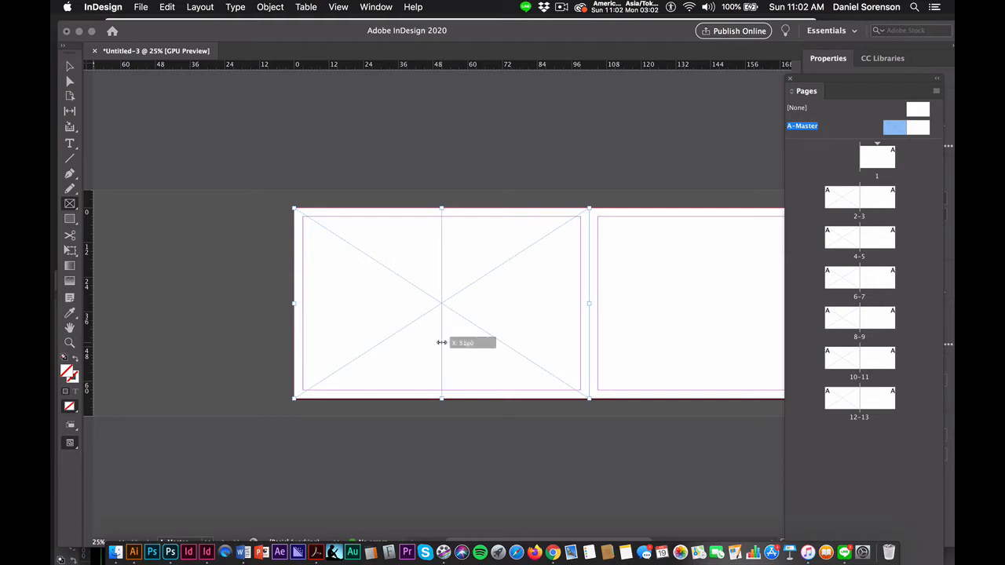
drag(441, 342, 441, 343)
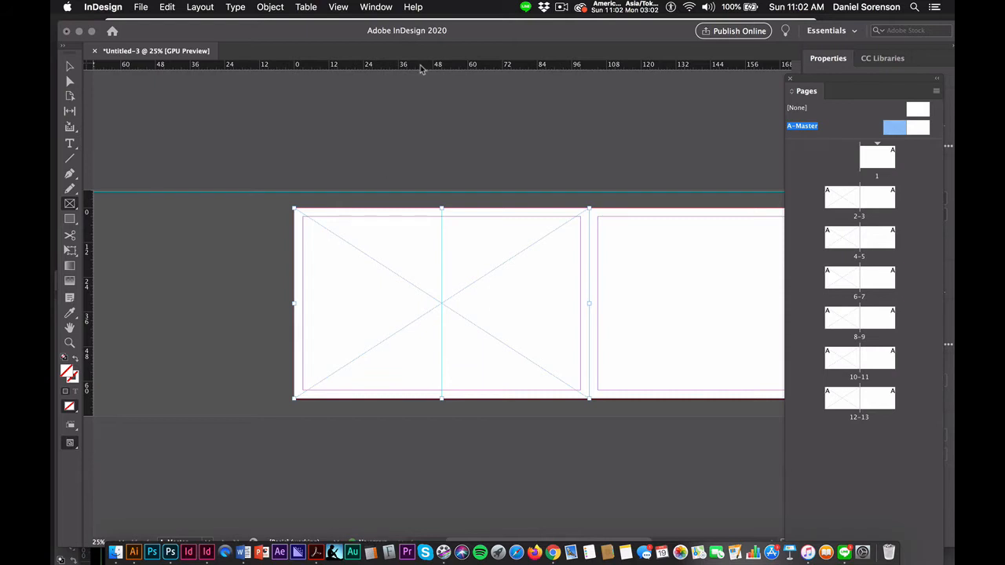
drag(423, 67, 428, 303)
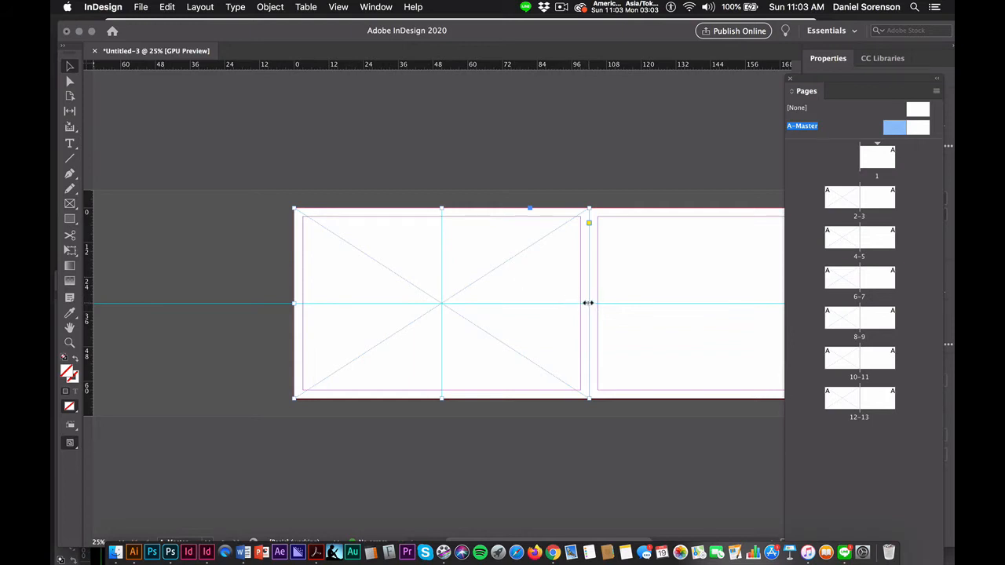
Narrow the frame to half the page and use its centre in each half to place vertical guides at the quarter and three-quarter widths
drag(588, 304, 442, 301)
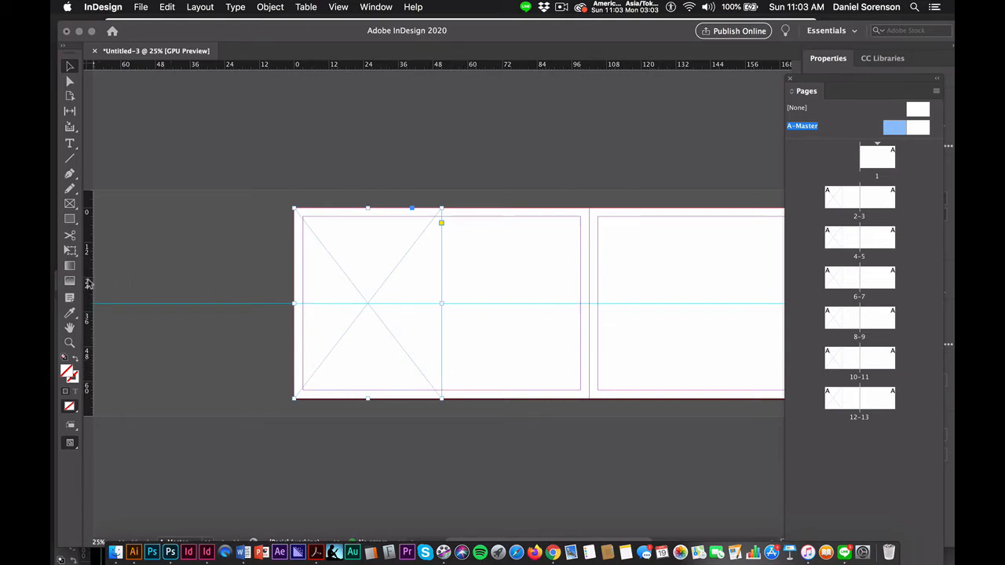
drag(90, 284, 497, 345)
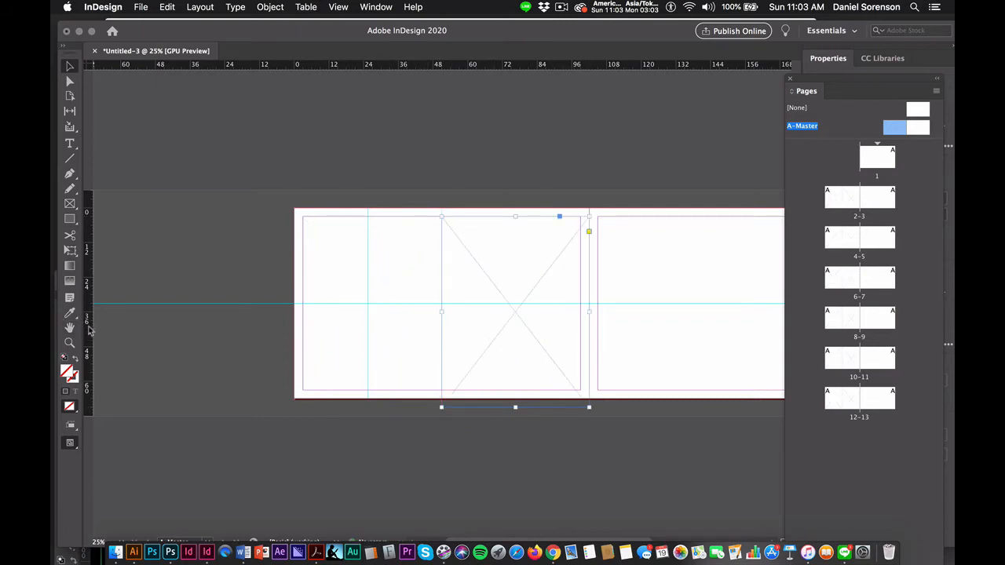
drag(89, 329, 515, 375)
drag(515, 305, 517, 307)
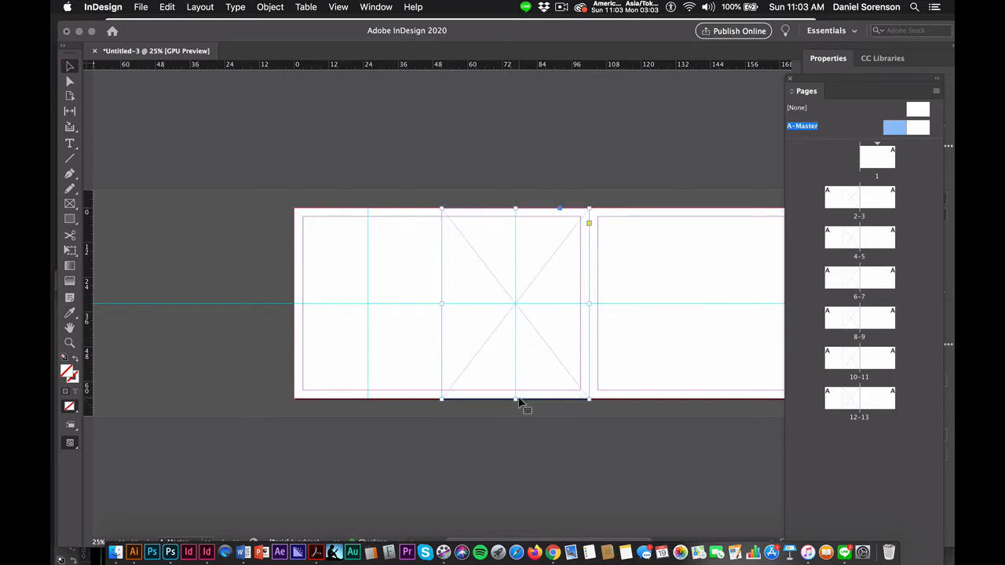
Halve the frame's height and use its centre in each half to place horizontal guides at the quarter and three-quarter heights
drag(516, 397, 513, 304)
drag(477, 69, 485, 257)
drag(484, 256, 496, 363)
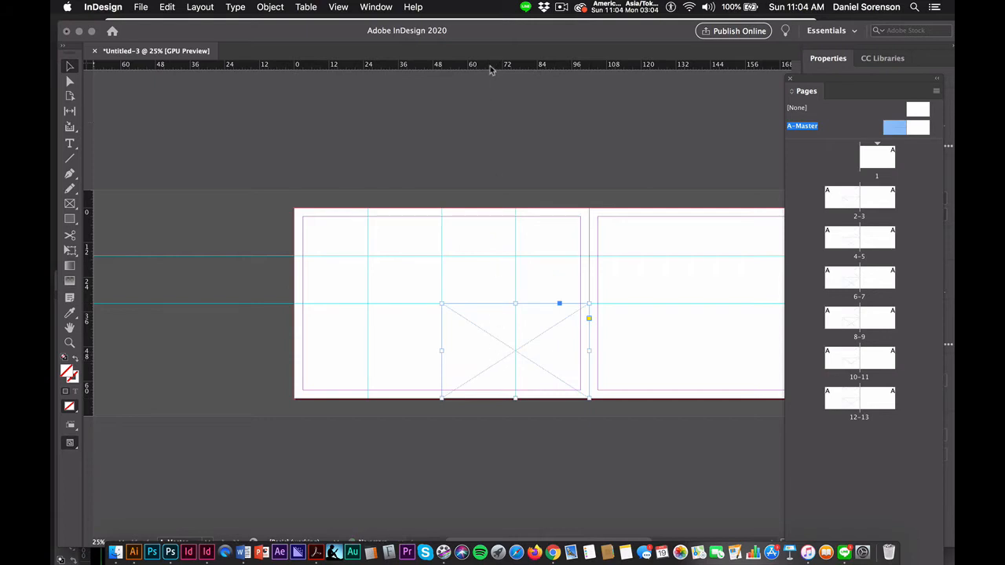
drag(490, 69, 538, 352)
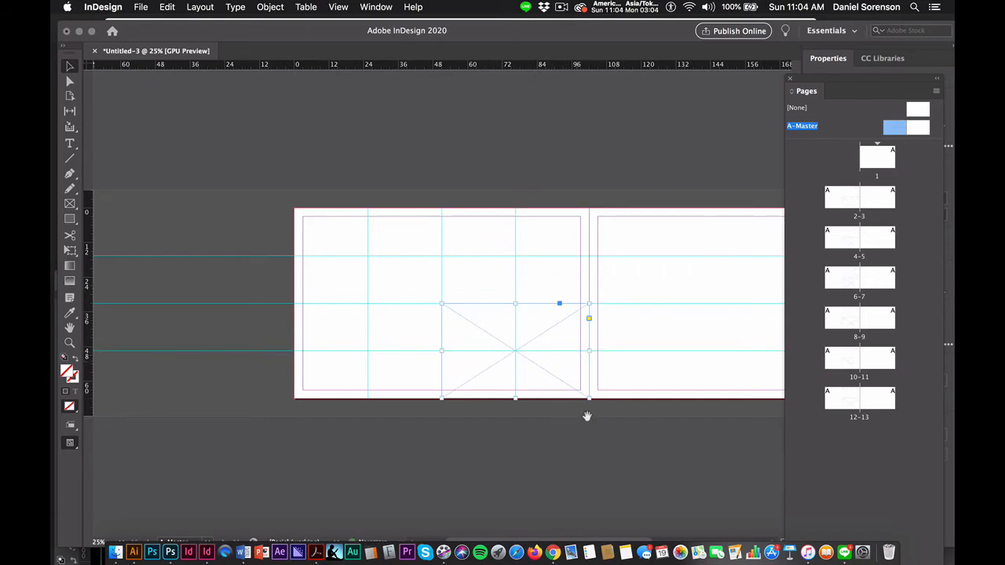
Move the frame to the right master page, enlarge it from the inner margin to the outer page edge, and add a vertical guide through its centre
drag(586, 416, 397, 414)
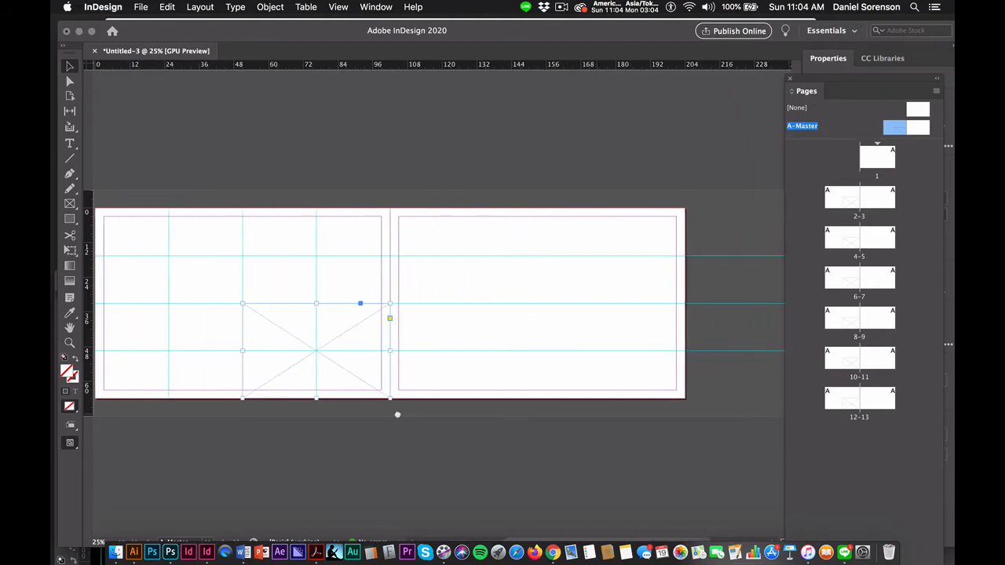
drag(328, 350, 487, 349)
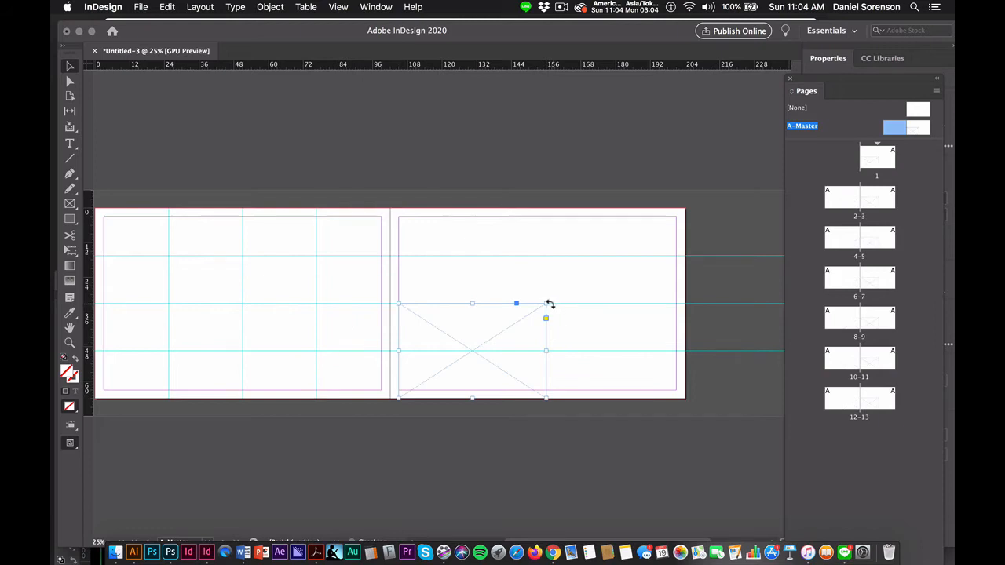
drag(547, 302, 684, 209)
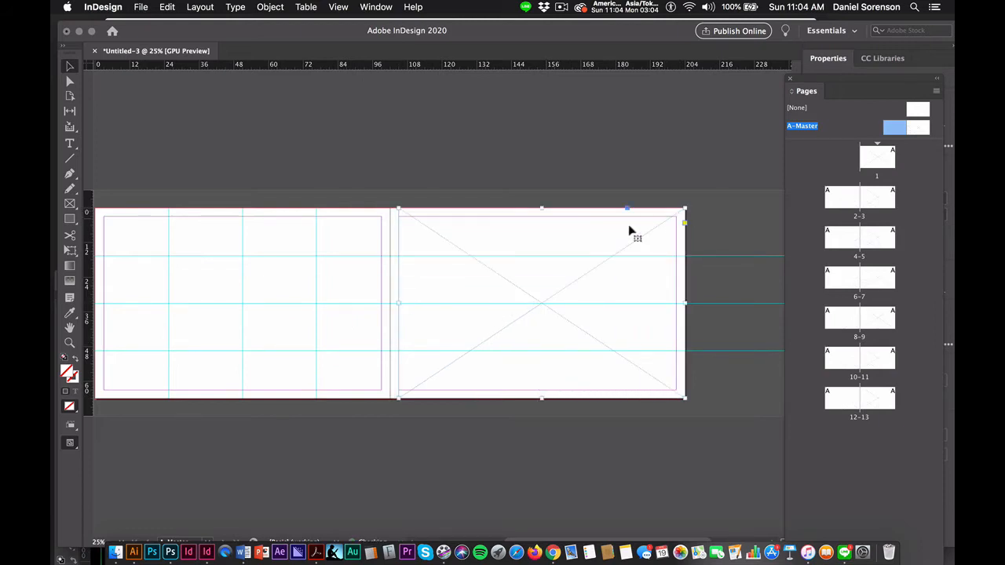
drag(89, 333, 544, 345)
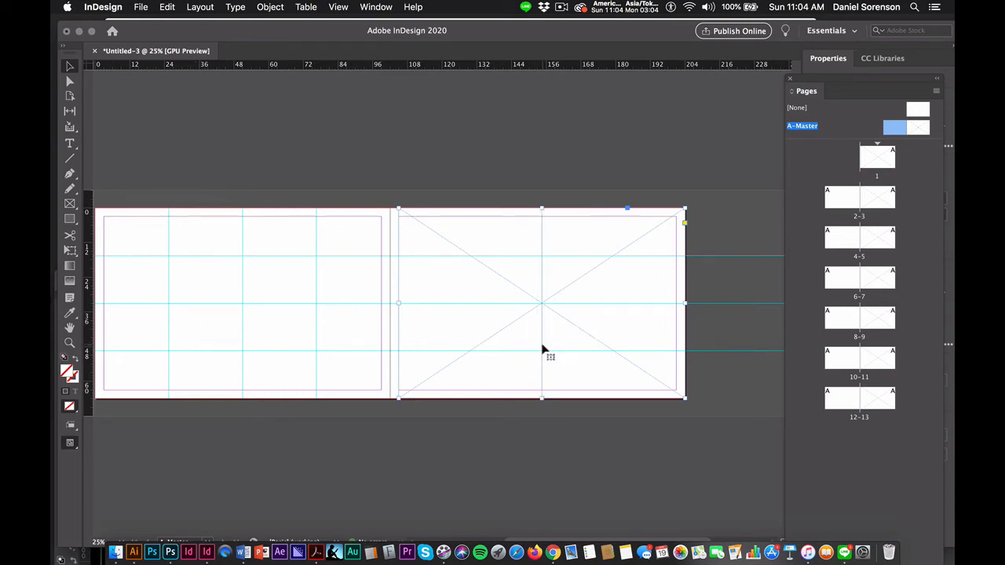
Halve the frame's width on the right master page, use its centre in each half to place quarter-width vertical guides, and delete the frame
drag(399, 302, 542, 315)
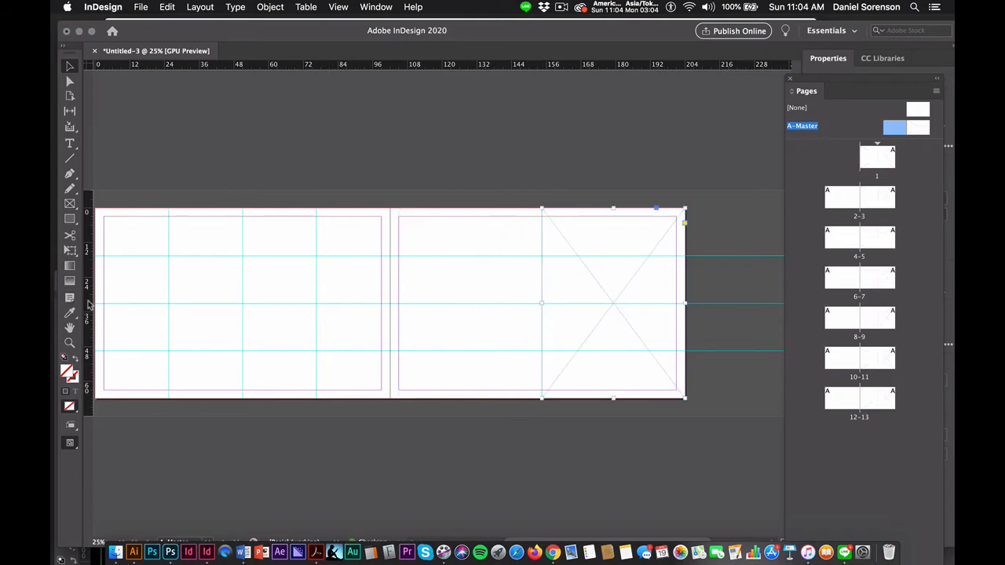
drag(90, 307, 572, 357)
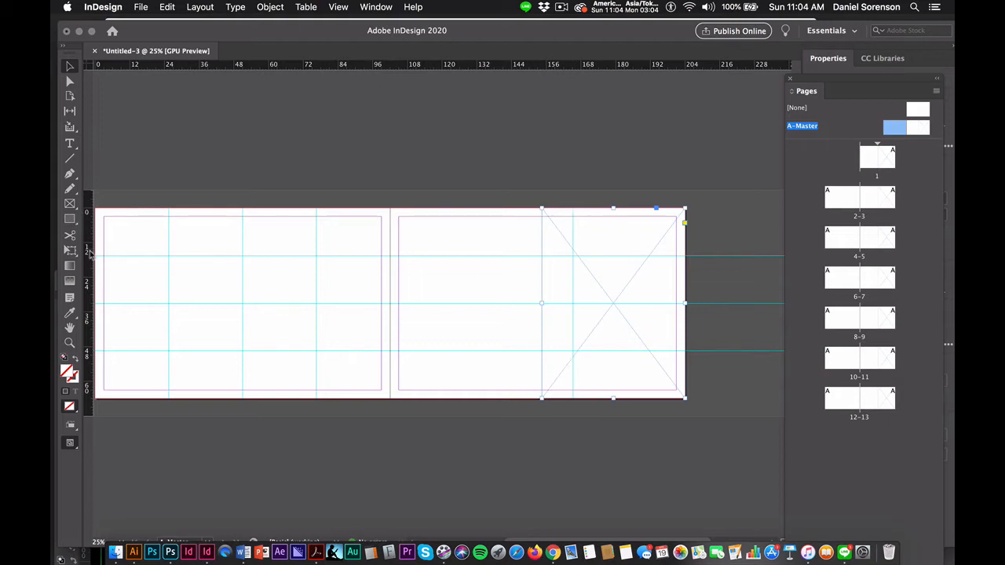
drag(92, 284, 485, 296)
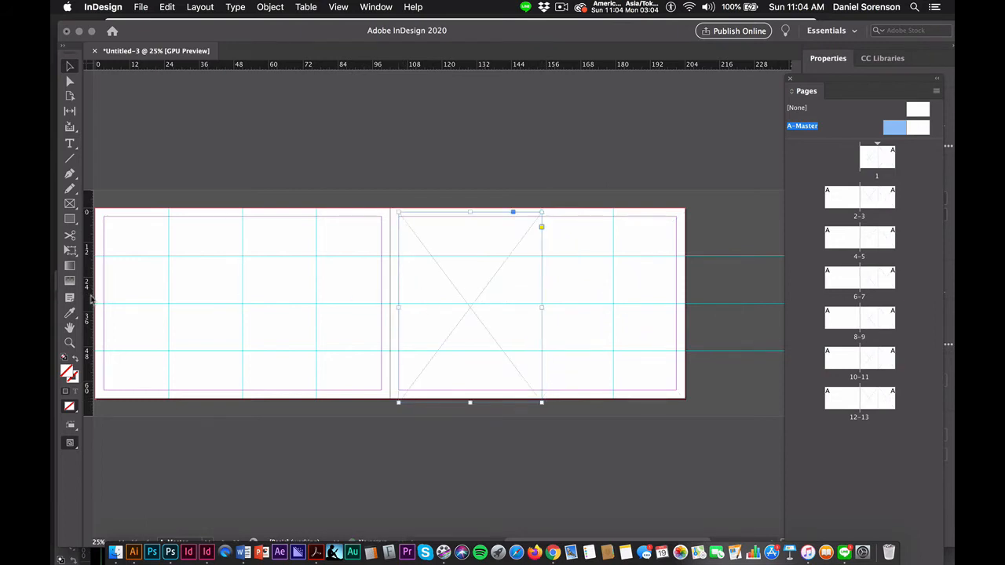
drag(91, 300, 470, 326)
key(Delete)
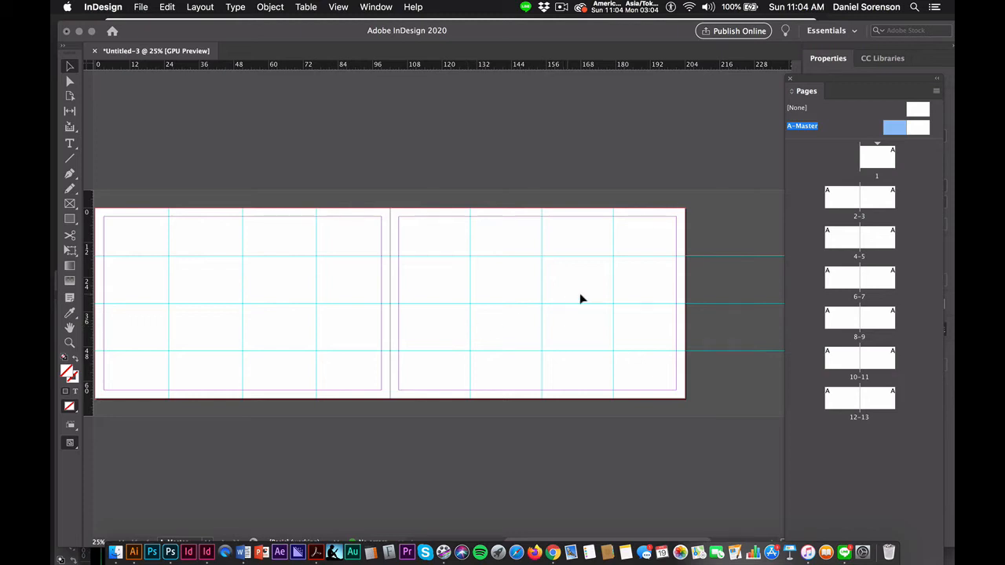
Check the guide grid on spreads 2-3, 4-5 and 6-7
double_click(846, 201)
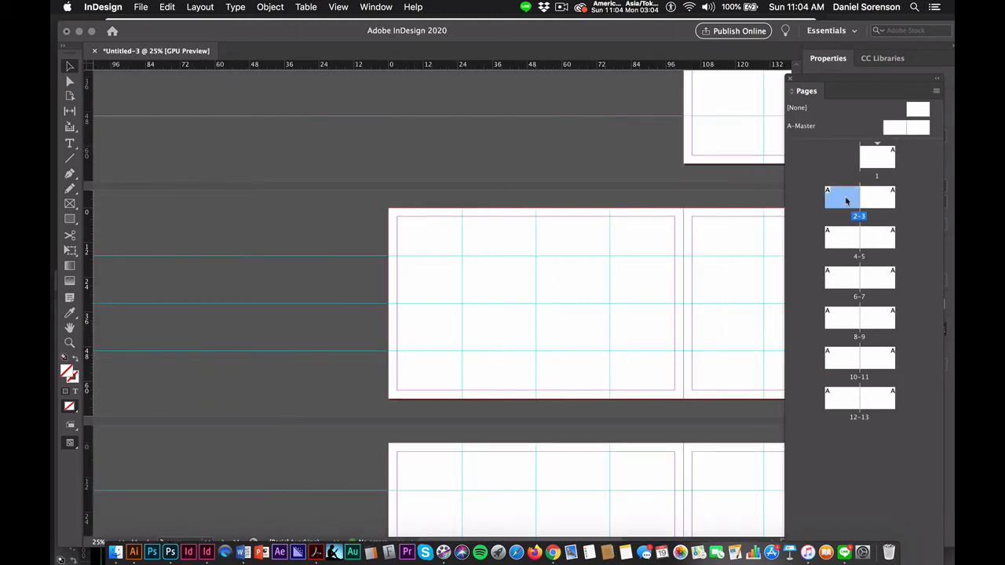
double_click(878, 203)
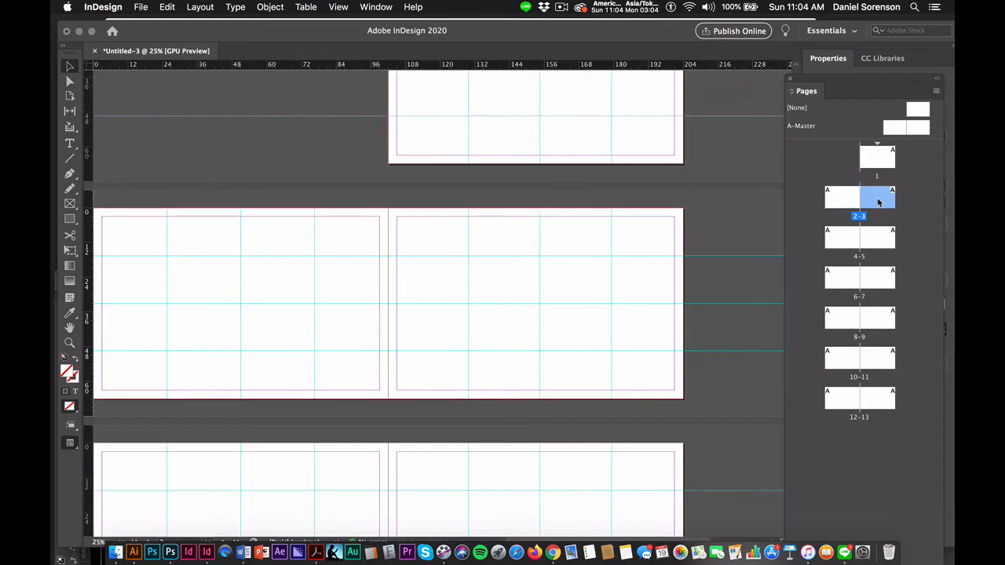
double_click(852, 240)
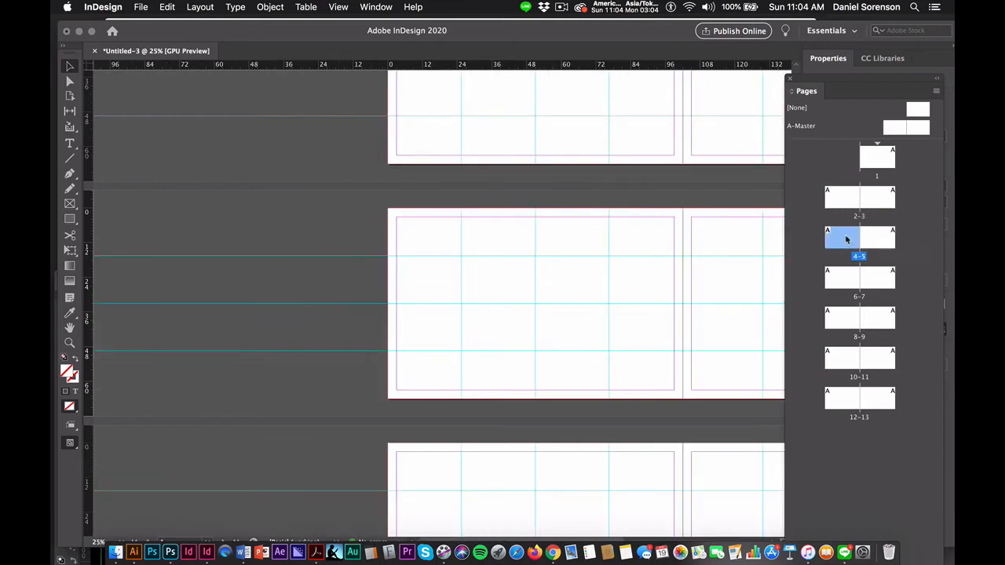
double_click(843, 278)
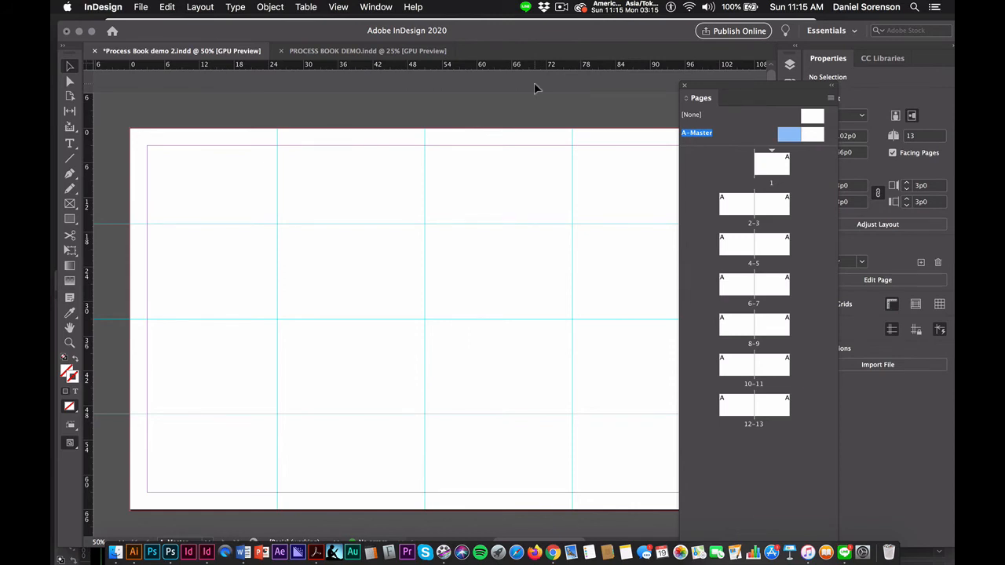
Draw a vertical line about 5p6 long on the first vertical guide near the left master page's top, with a 1 pt red stroke
click(70, 159)
drag(277, 166, 277, 195)
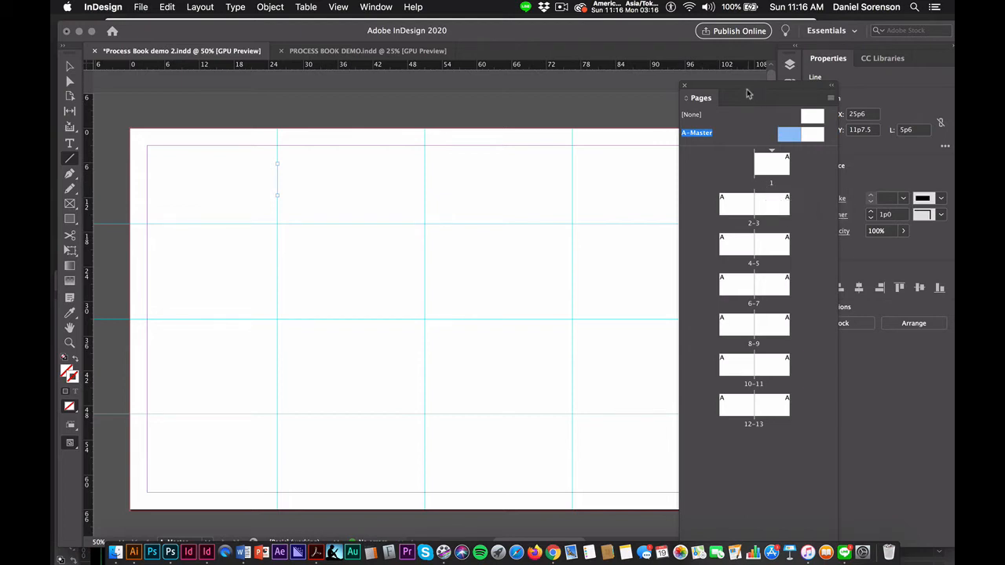
drag(748, 91, 657, 105)
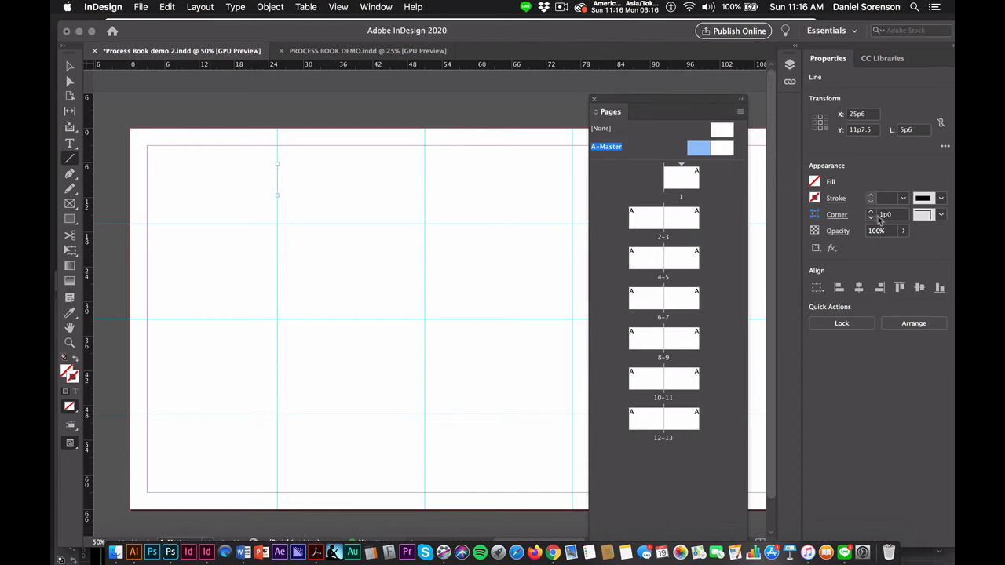
click(817, 201)
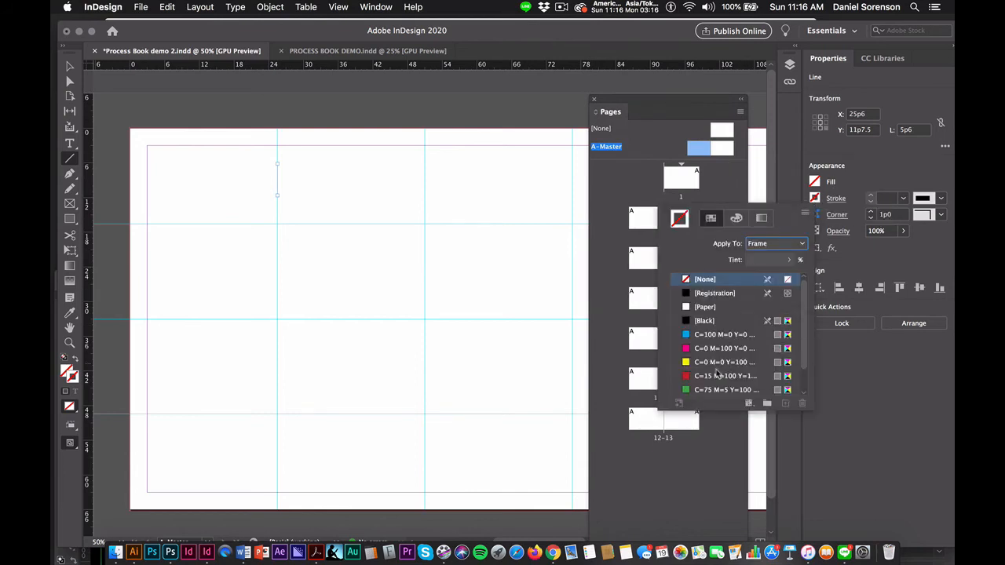
click(686, 377)
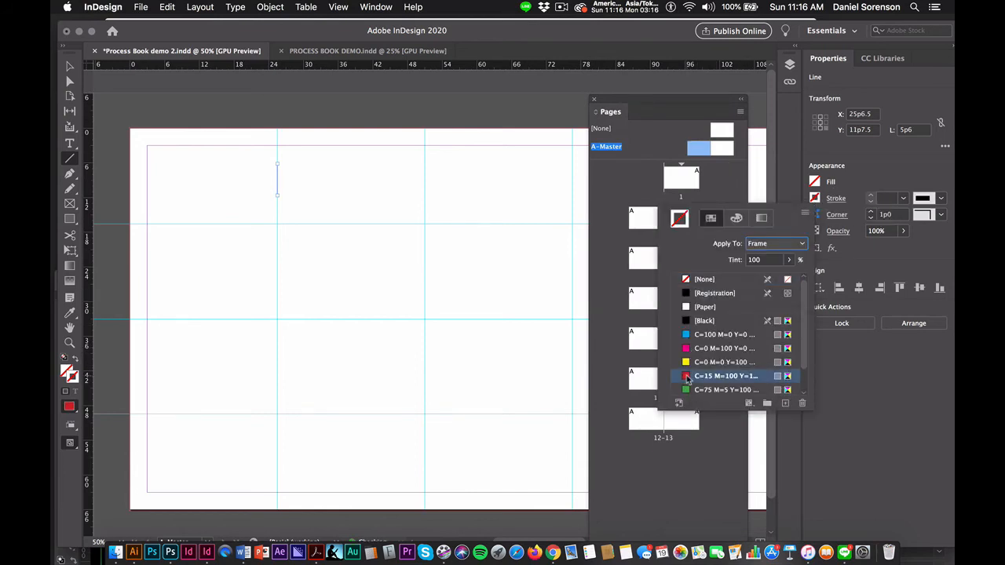
click(872, 200)
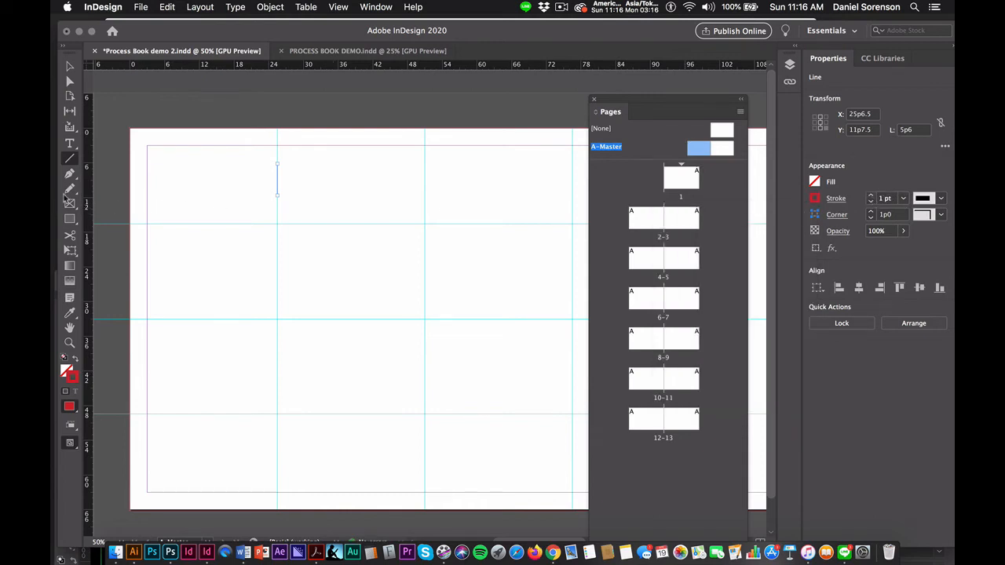
Add a text frame about 35p0 wide beside the line reading "THIS IS GOING TO BE MY HEADER FOR EACH PAGE"
click(69, 143)
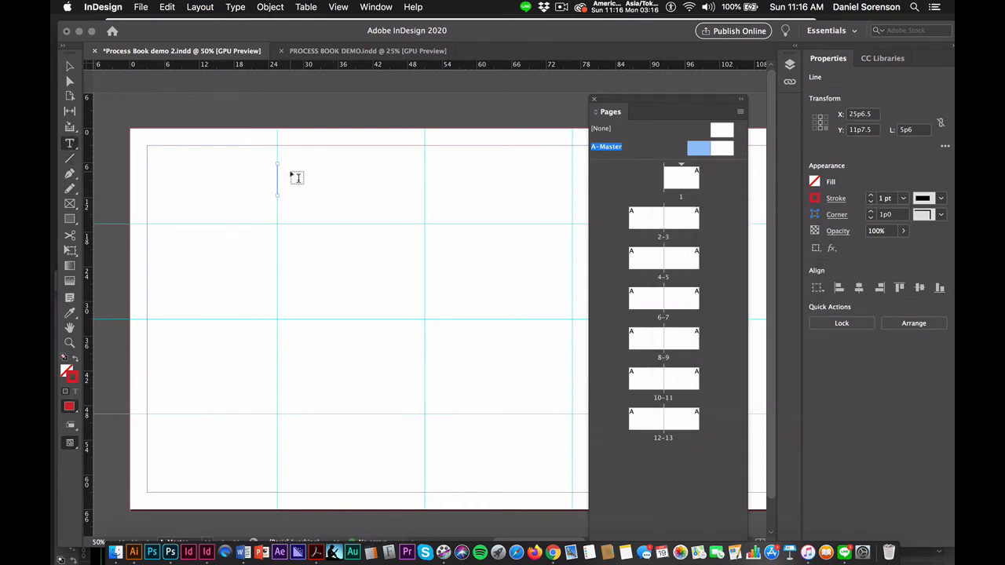
drag(290, 172, 492, 185)
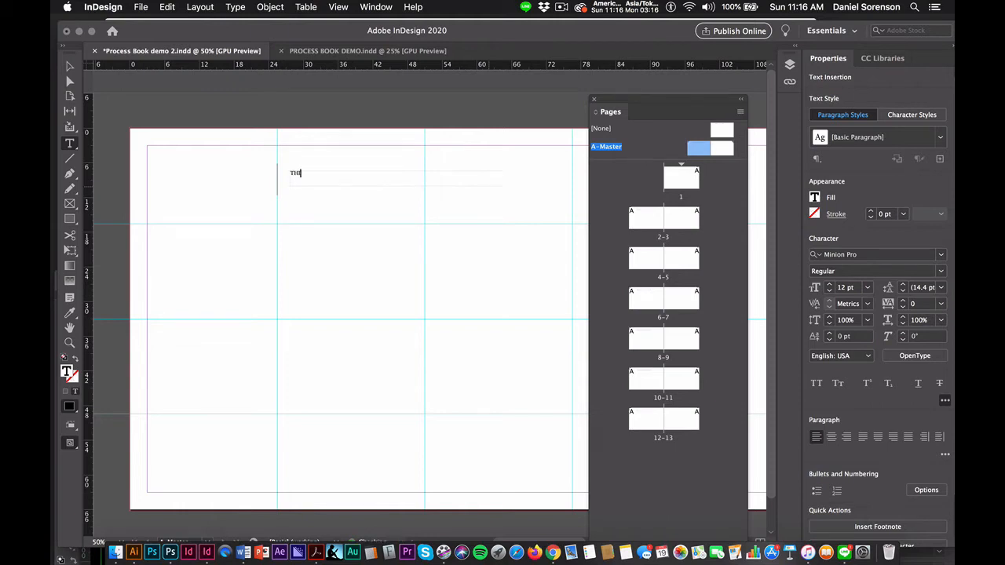
text(THIS IS GOING TO BE MY HEADER FOR EACH PAGE)
Format the header text in Avenir 95 Black at 14 pt with a 45% tint of black
drag(431, 172, 287, 171)
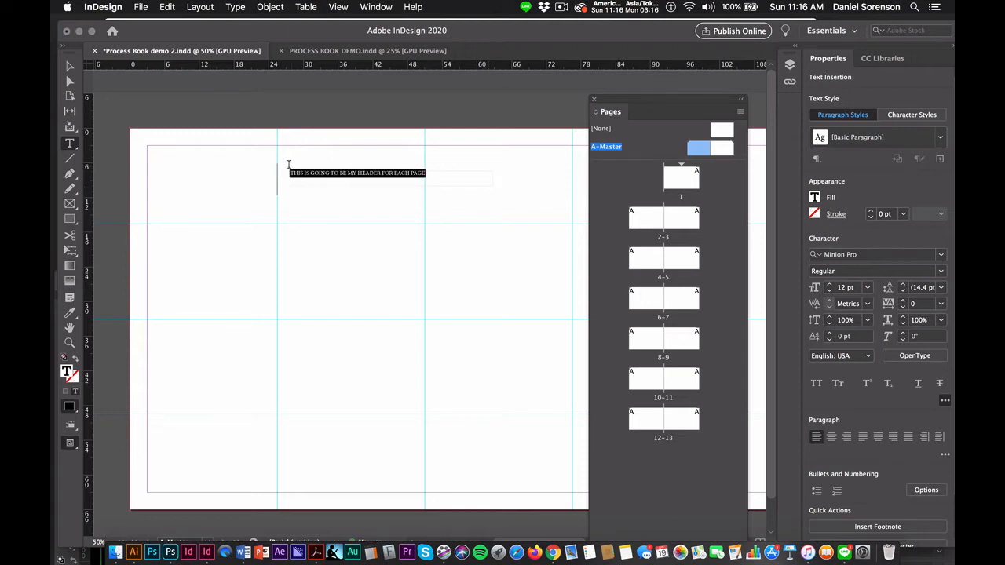
click(850, 255)
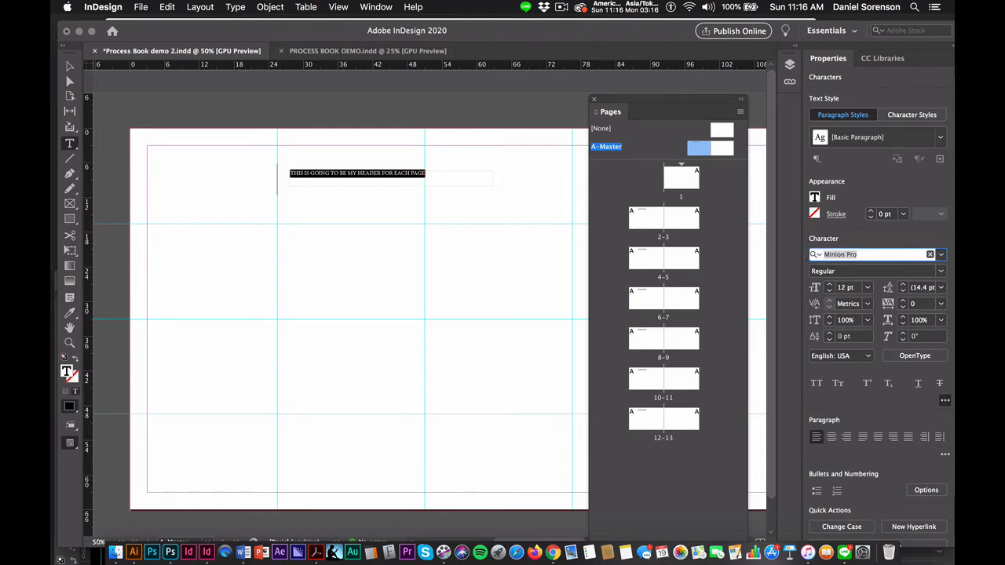
click(853, 419)
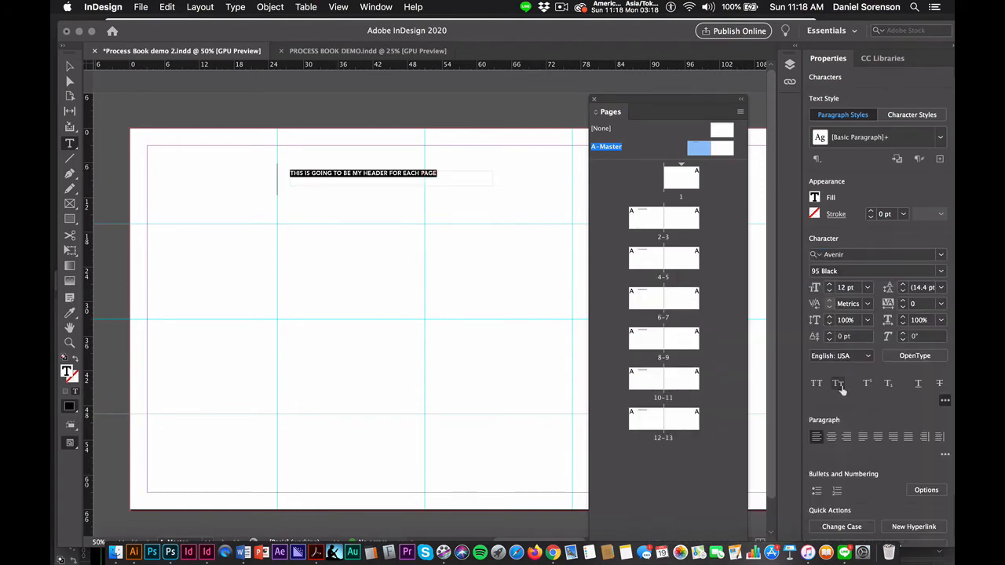
click(867, 289)
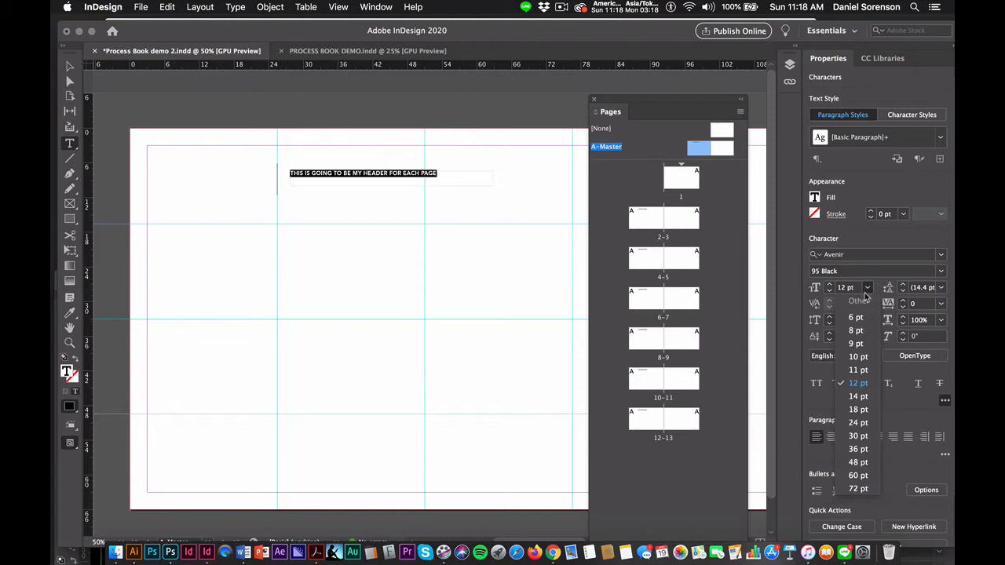
click(859, 399)
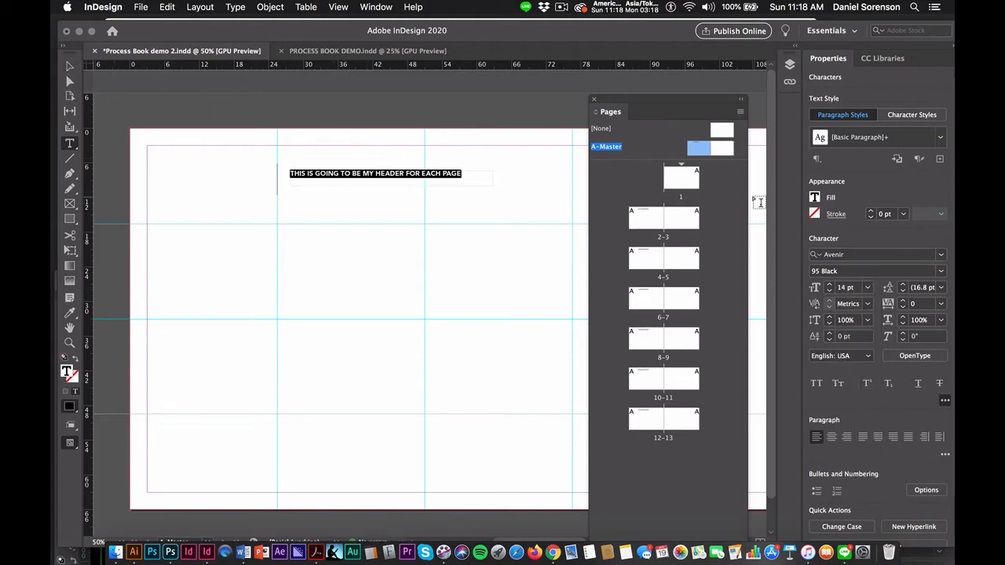
click(815, 198)
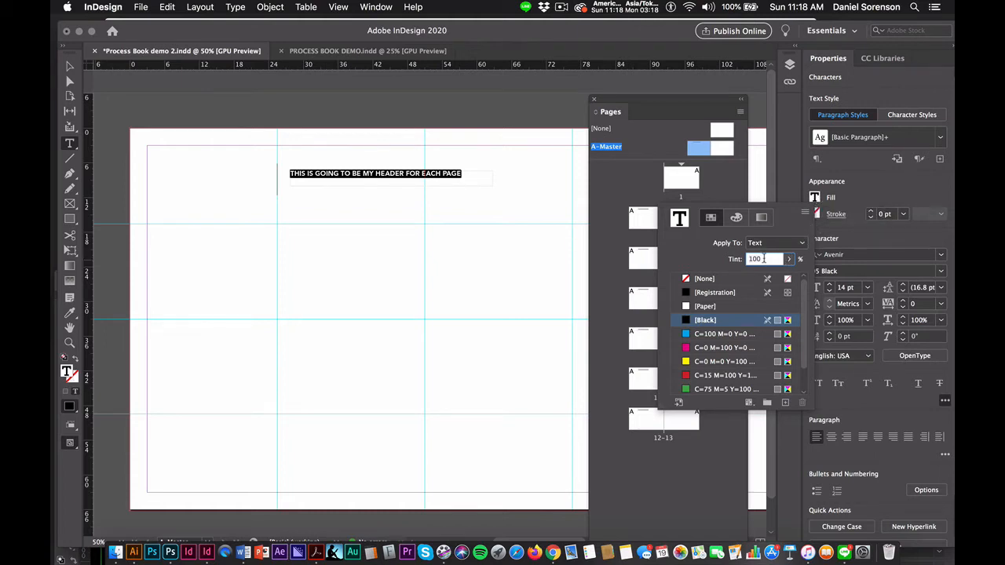
text(45)
key(Return)
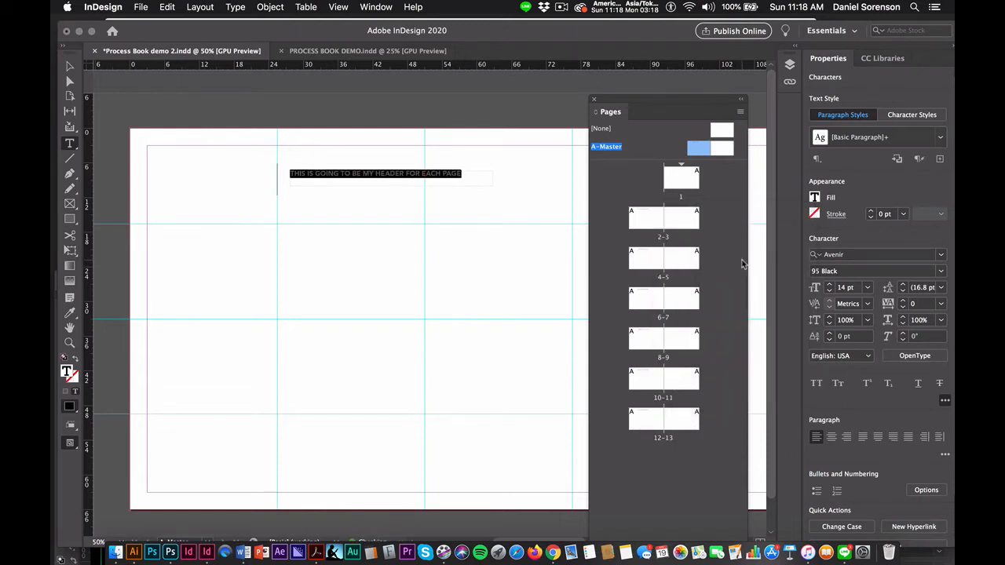
Nudge the header text frame down and closer to the vertical line, to about X 62p2, Y 10p11
click(69, 66)
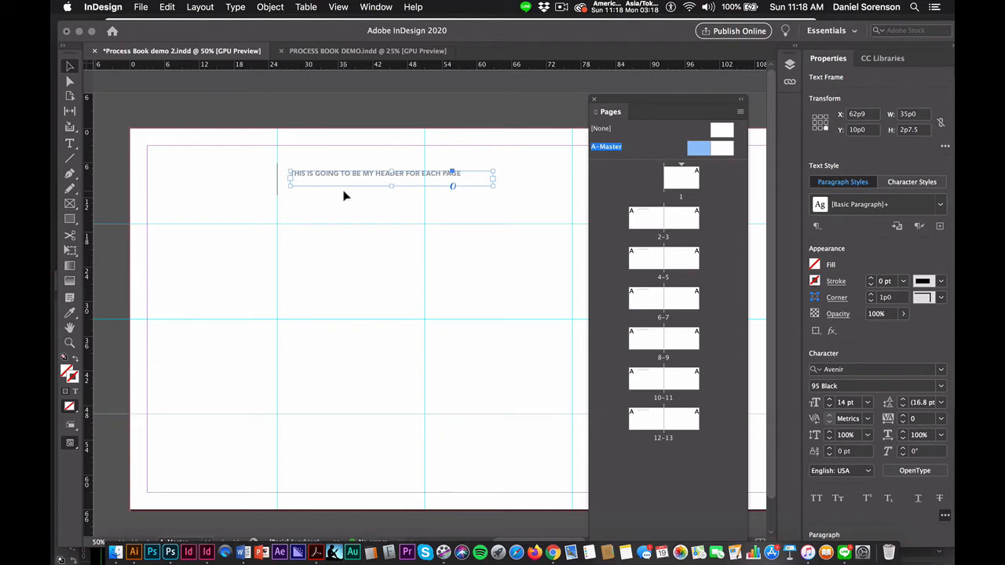
key(Down)
key(Down)
key(Down)
key(Down)
key(Down)
key(Down)
key(Down)
key(Down)
key(Down)
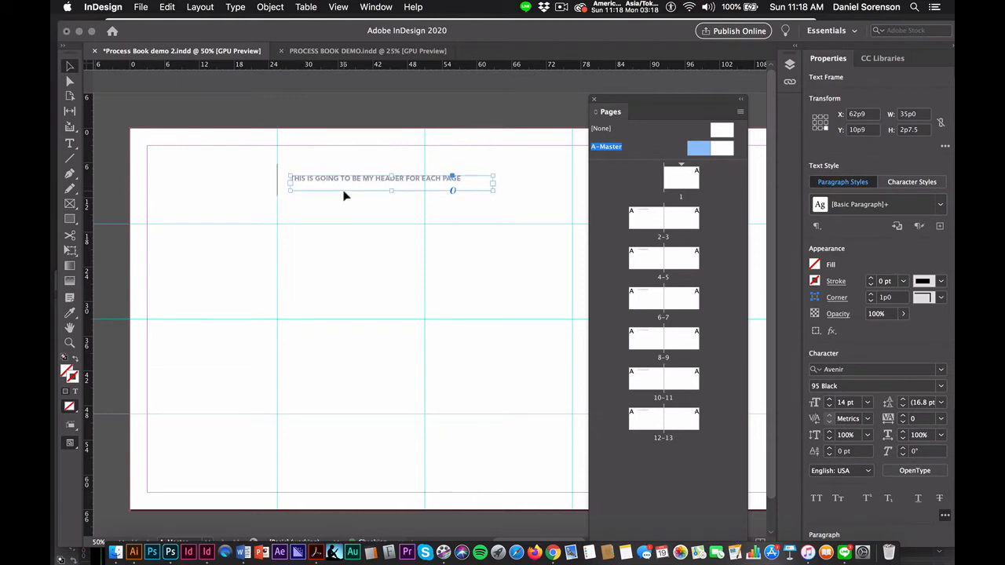
key(Up)
key(Left)
key(Left)
key(Left)
key(Left)
key(Left)
key(Left)
key(Left)
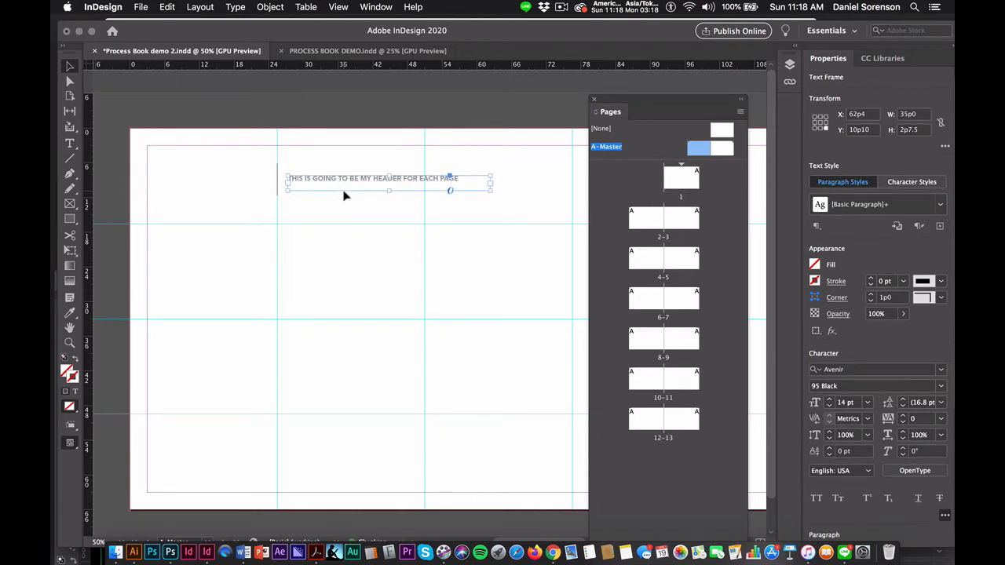
click(245, 209)
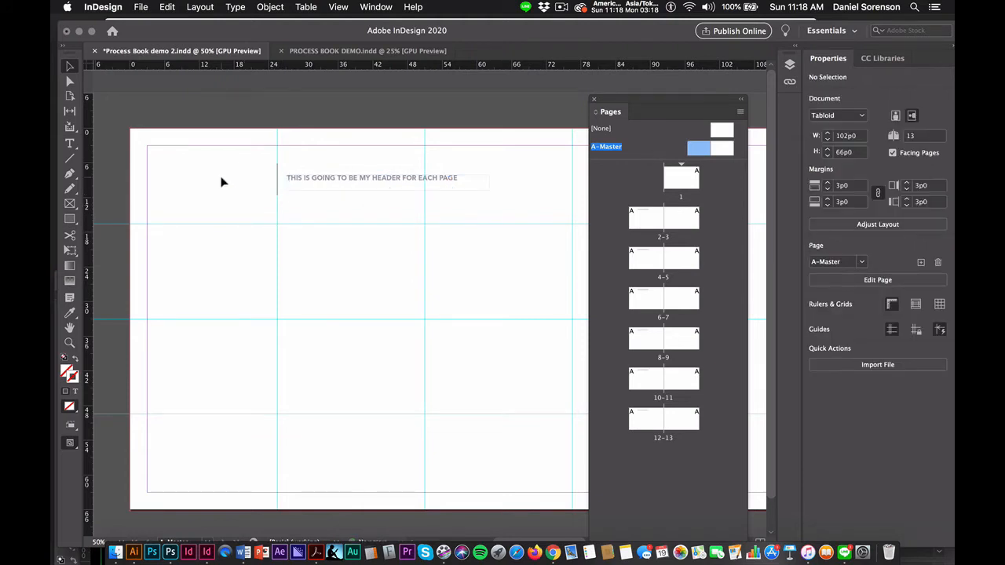
Fine-tune the header's vertical centring on the line to Y 11p0, using a temporary spacer rectangle about 3p7 by 2p1, and delete the rectangle
key(super+1)
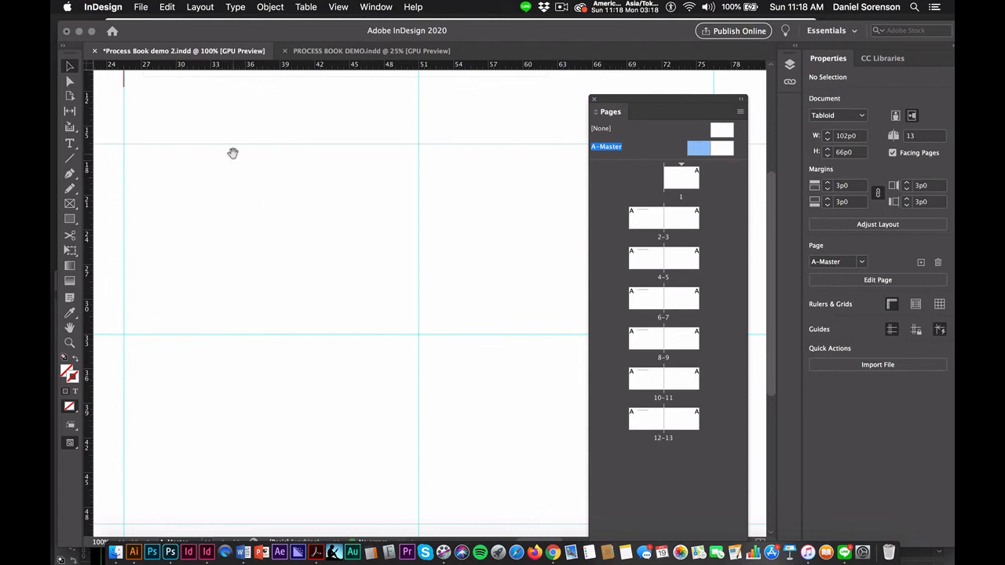
drag(233, 152, 305, 338)
click(236, 241)
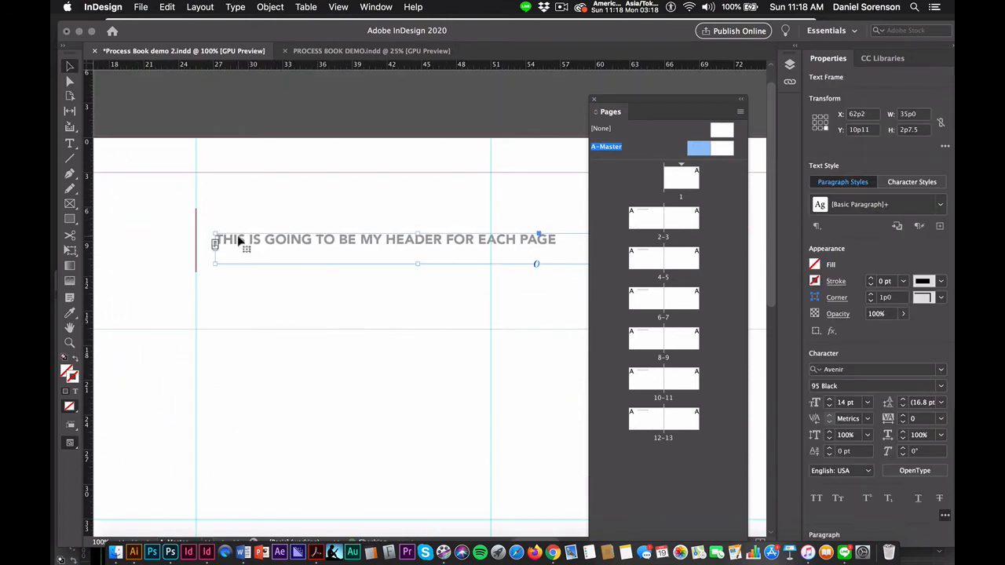
key(Up)
key(Up)
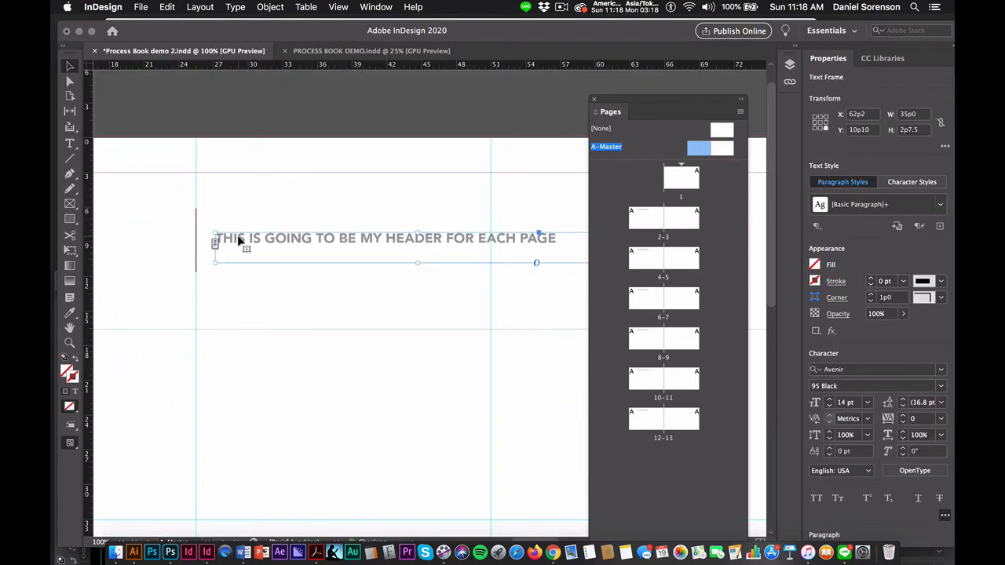
key(m)
drag(196, 210, 237, 232)
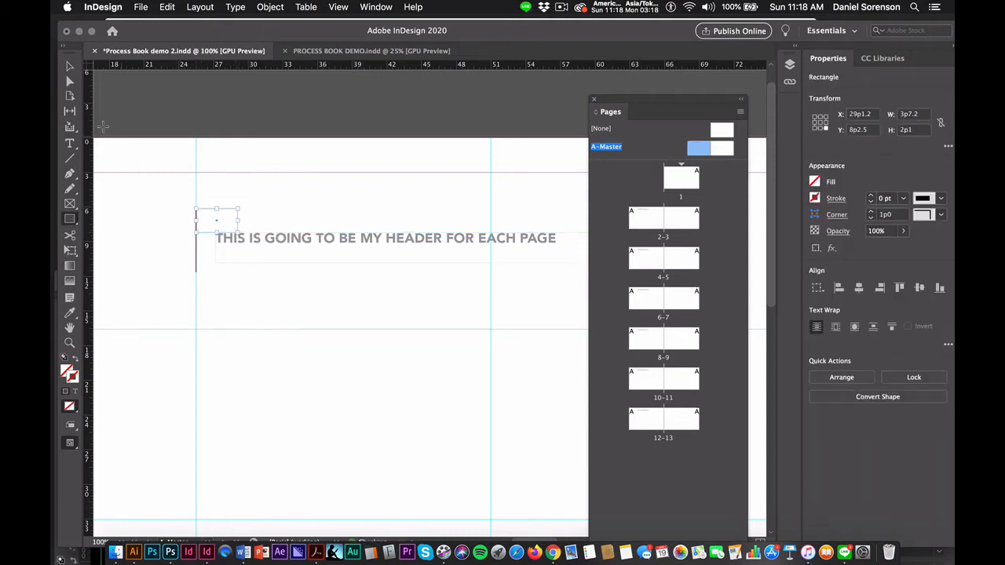
key(v)
drag(203, 230, 207, 277)
click(261, 245)
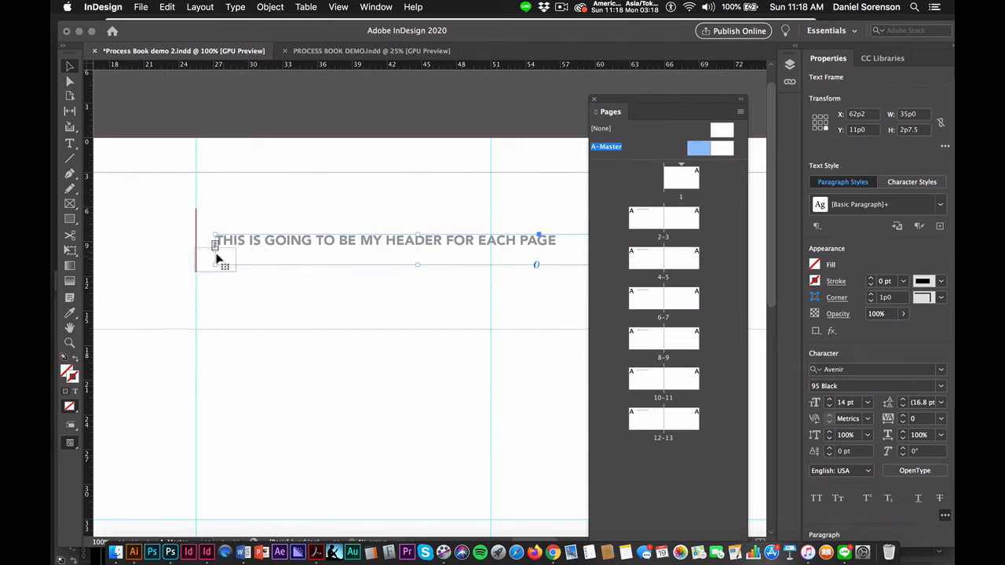
click(206, 255)
drag(212, 249, 207, 214)
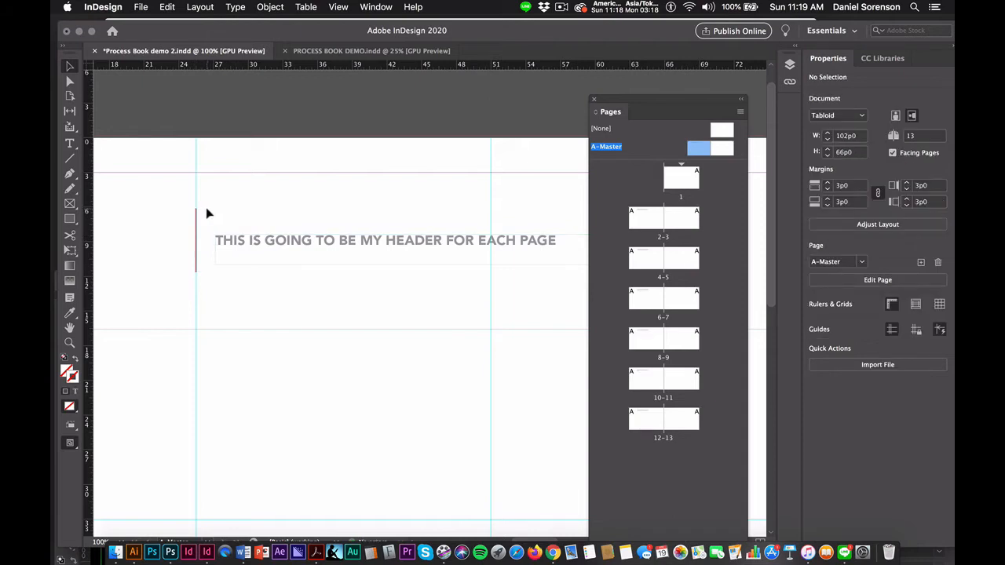
Copy the line and header text together to the right master page, aligning the line with that page's first quarter-width guide
key(super+minus)
key(super+minus)
key(super+minus)
key(super+minus)
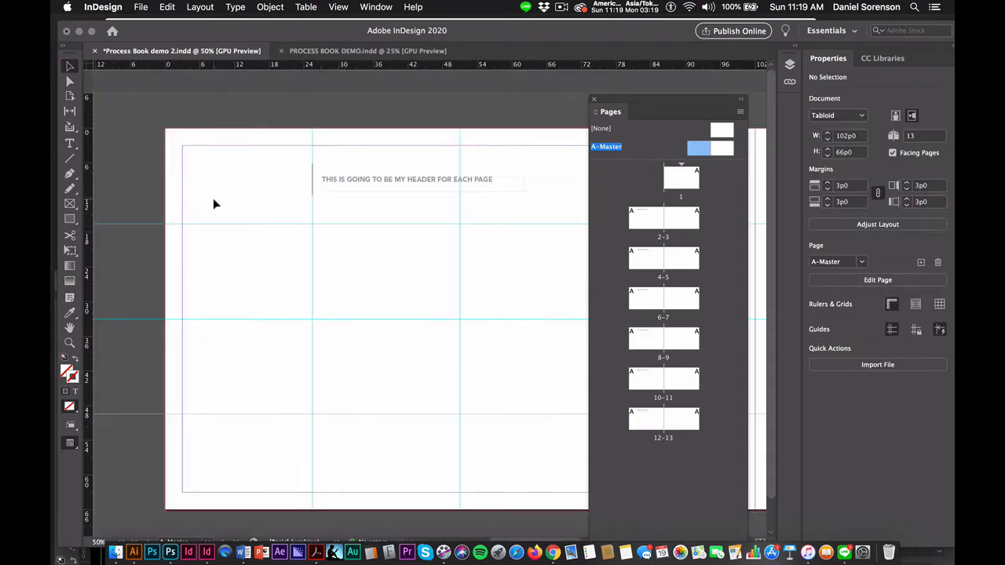
drag(397, 282, 224, 287)
drag(189, 228, 245, 245)
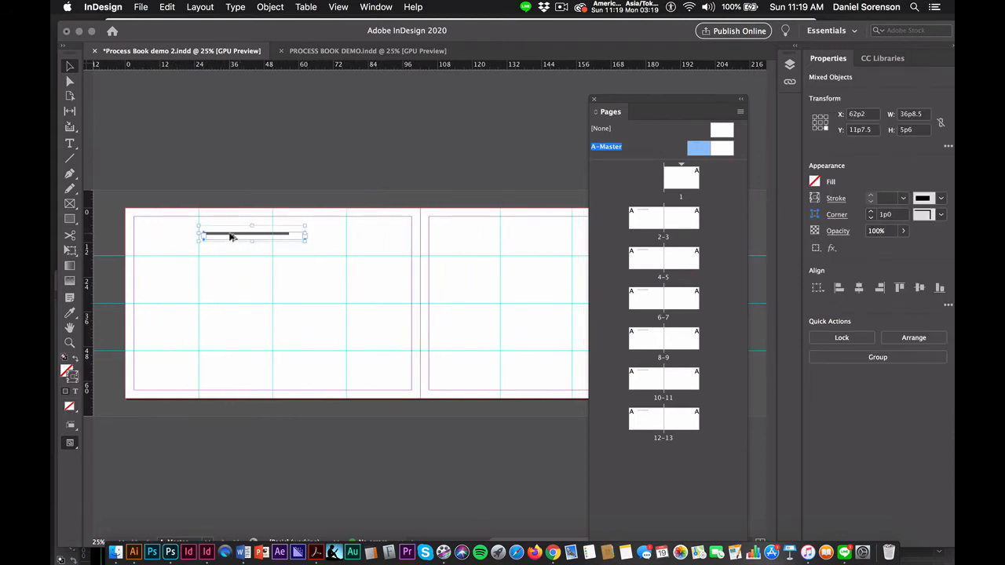
drag(235, 238, 532, 242)
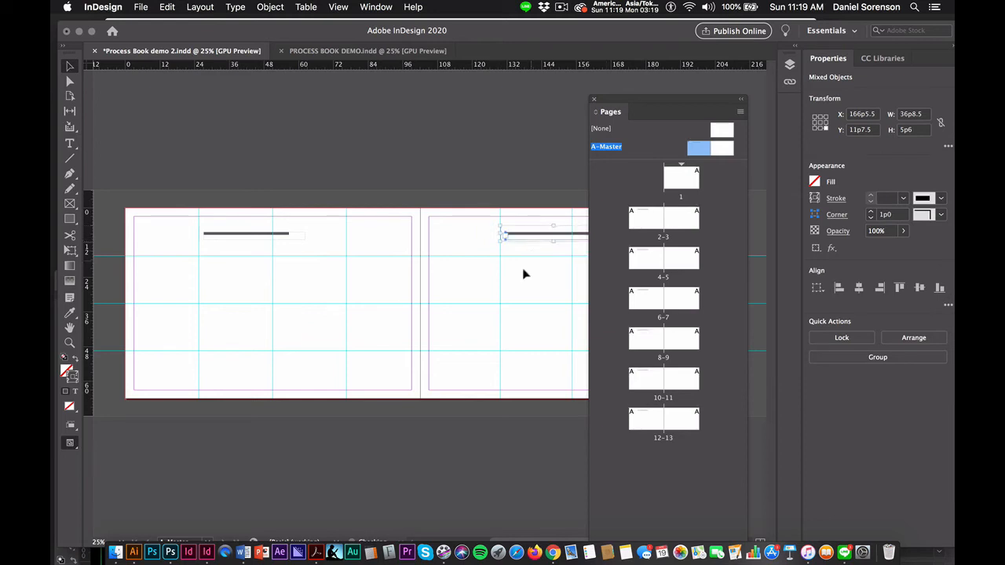
Check how the master header repeats on the spread of pages 2-3
click(189, 183)
double_click(639, 218)
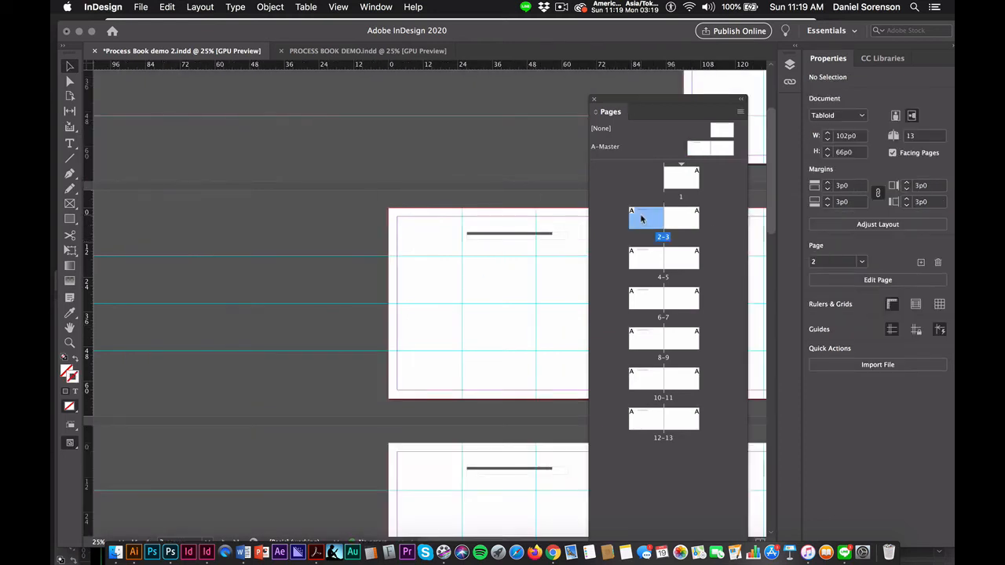
drag(520, 217, 328, 119)
drag(208, 120, 272, 227)
Draw a text frame about 5p6 by 2p6 in the lower-left margin corner of the A-Master's left page
double_click(693, 154)
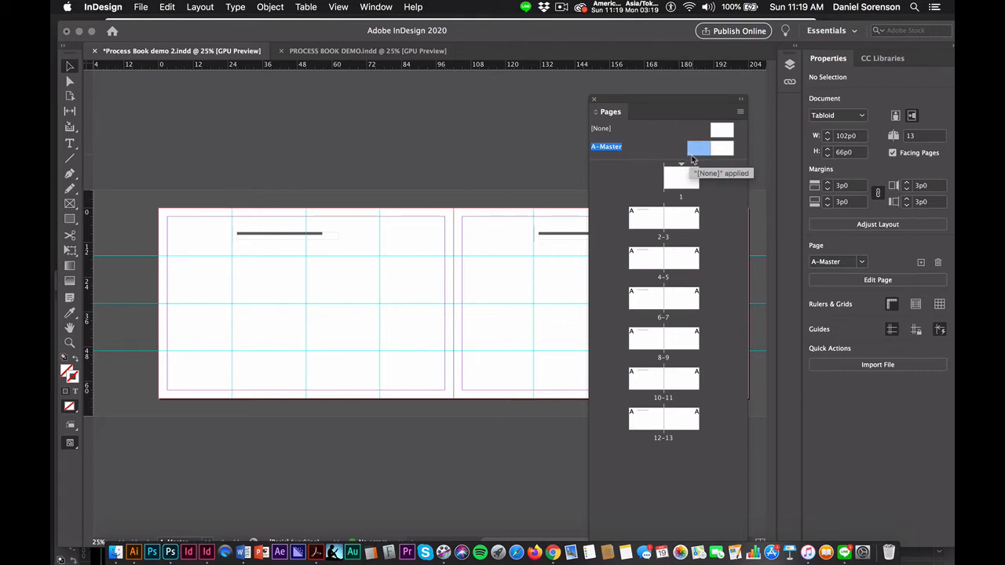
click(70, 144)
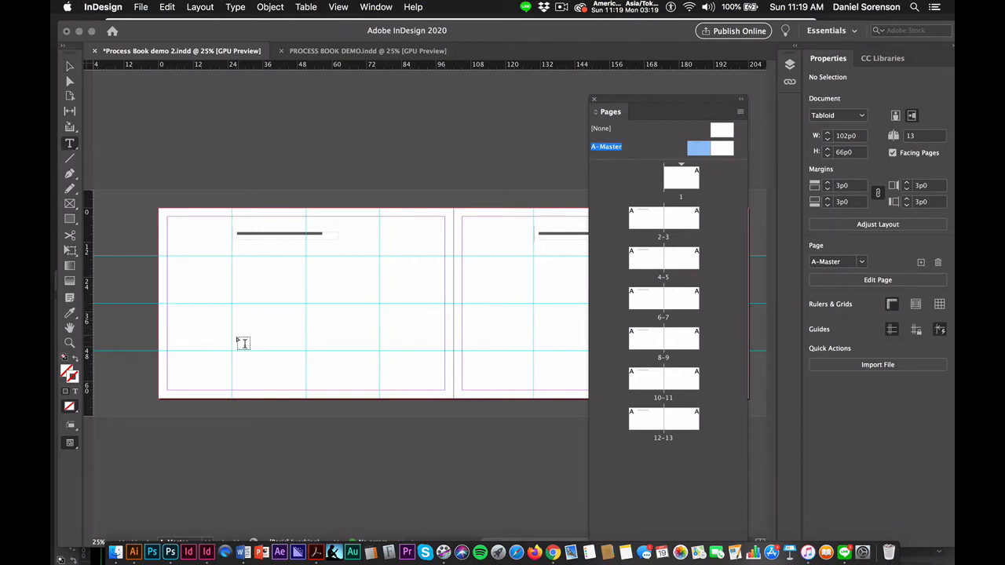
key(super+equal)
key(super+equal)
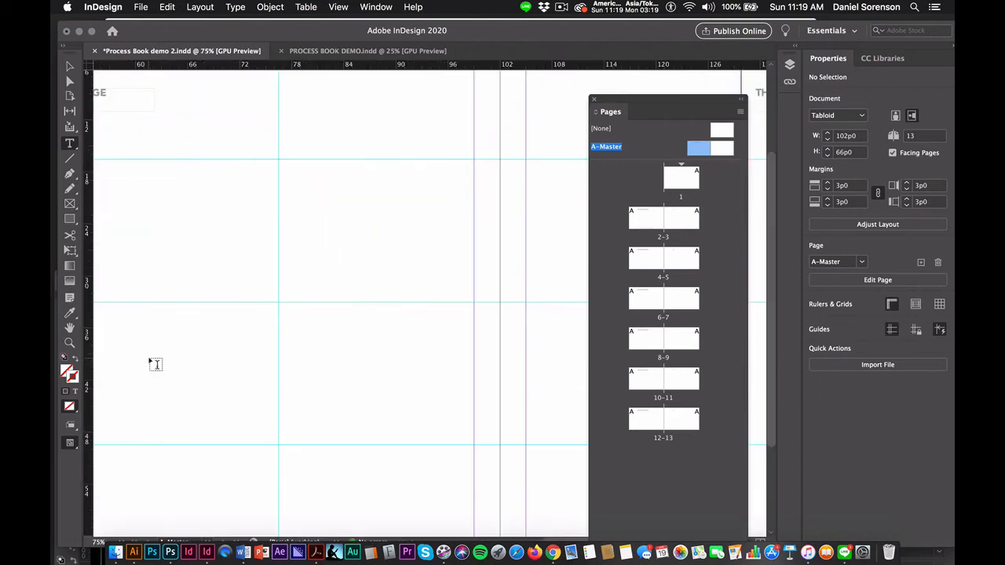
drag(206, 362, 509, 235)
drag(380, 285, 513, 284)
scroll(513, 284, left, 5)
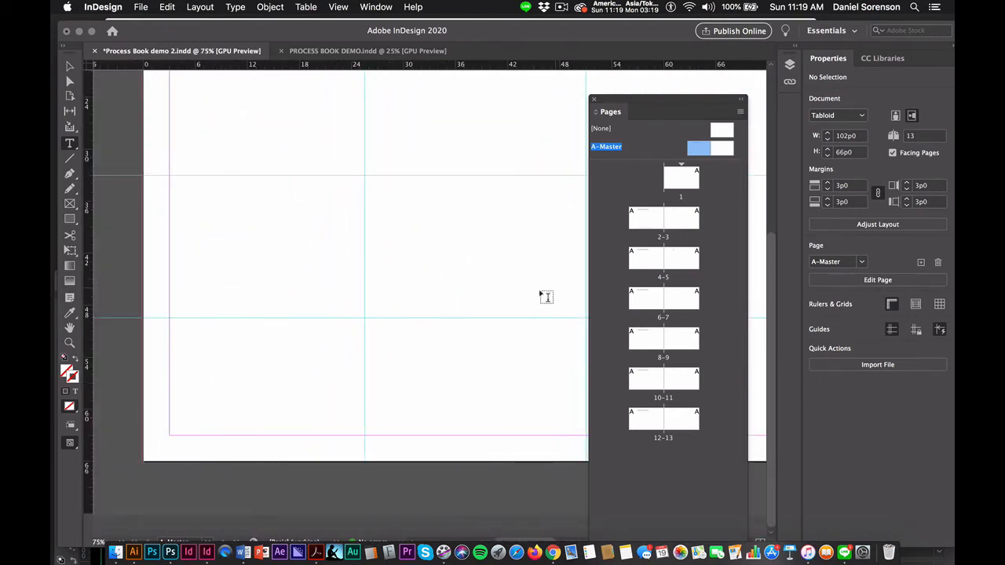
drag(169, 413, 218, 435)
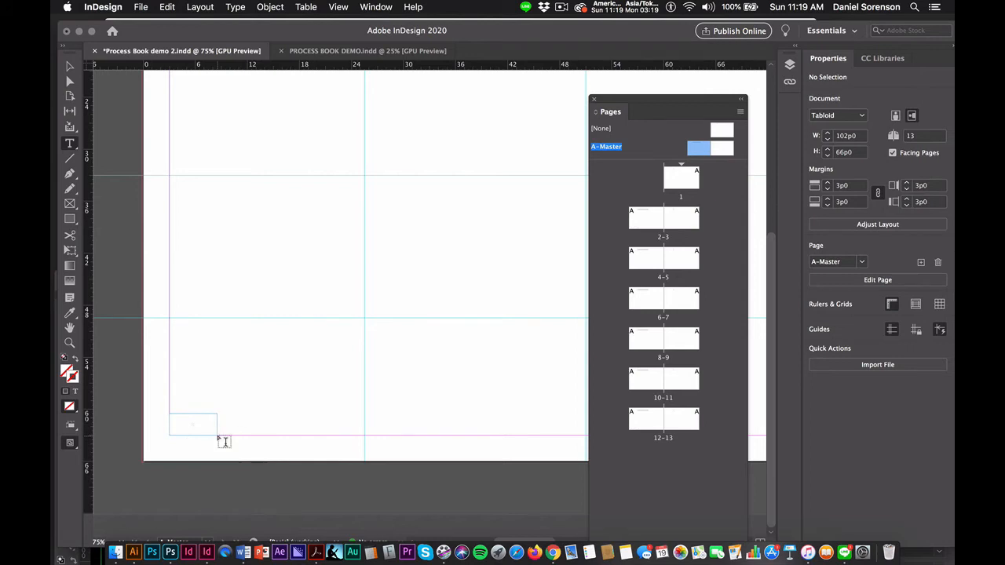
Insert a Current Page Number marker in the new text frame
click(235, 7)
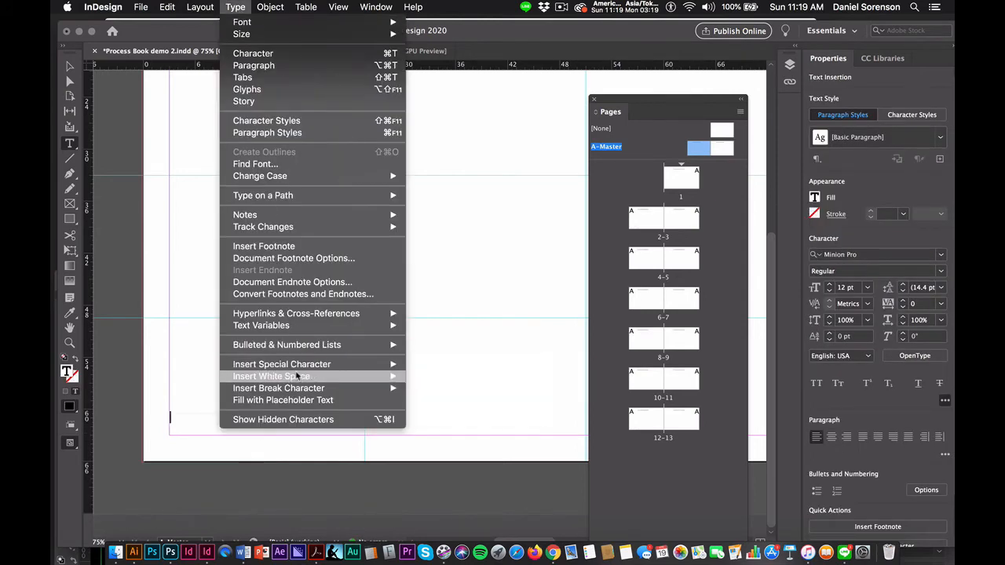
mouse_move(298, 368)
mouse_move(411, 380)
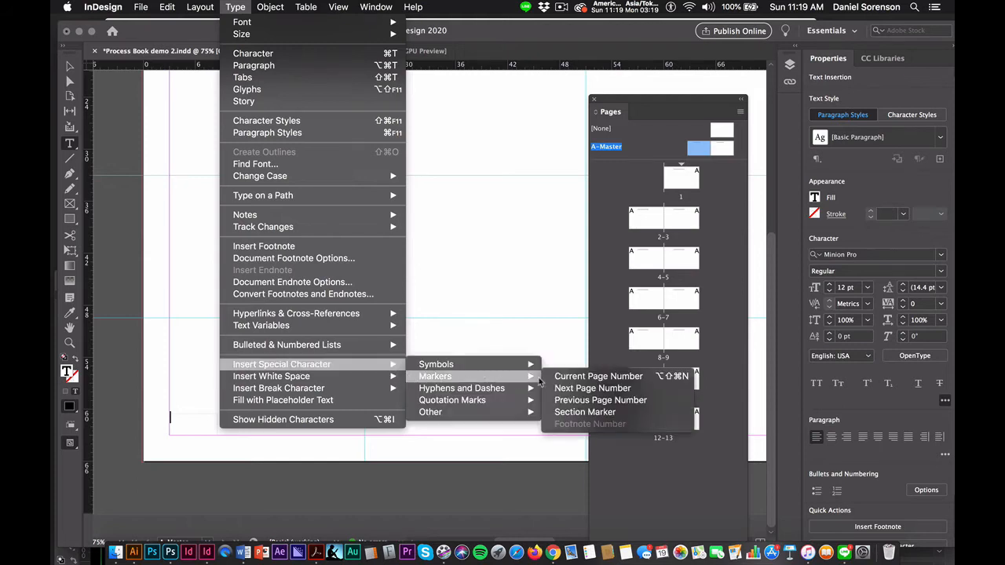
click(562, 380)
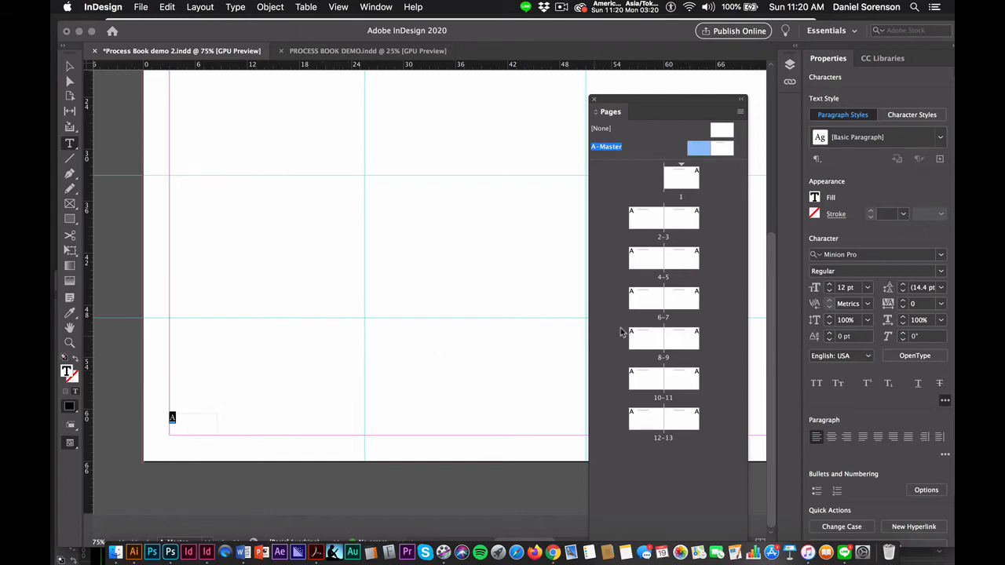
Set the page number marker's font to Avenir
drag(864, 255, 791, 251)
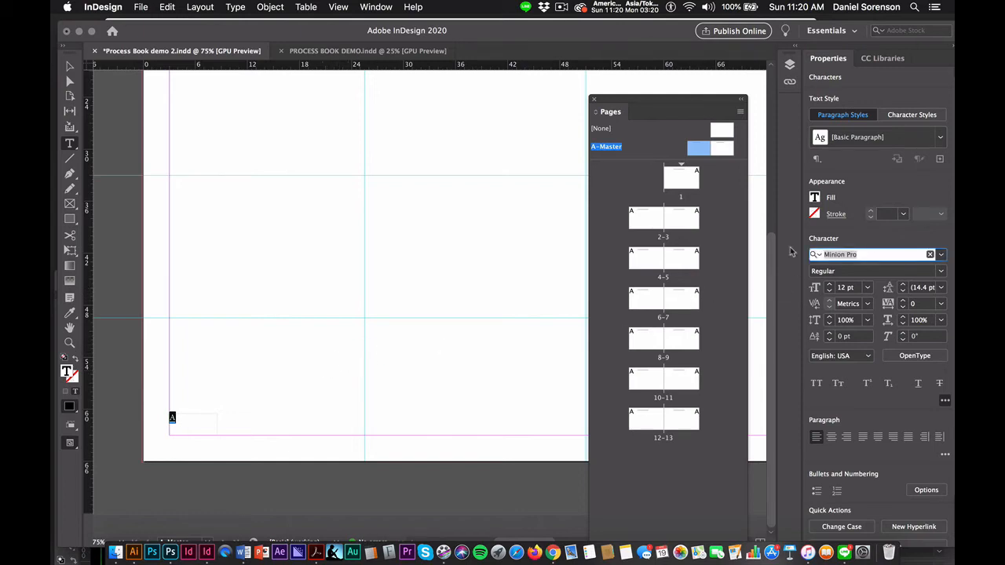
text(Avenir)
key(Return)
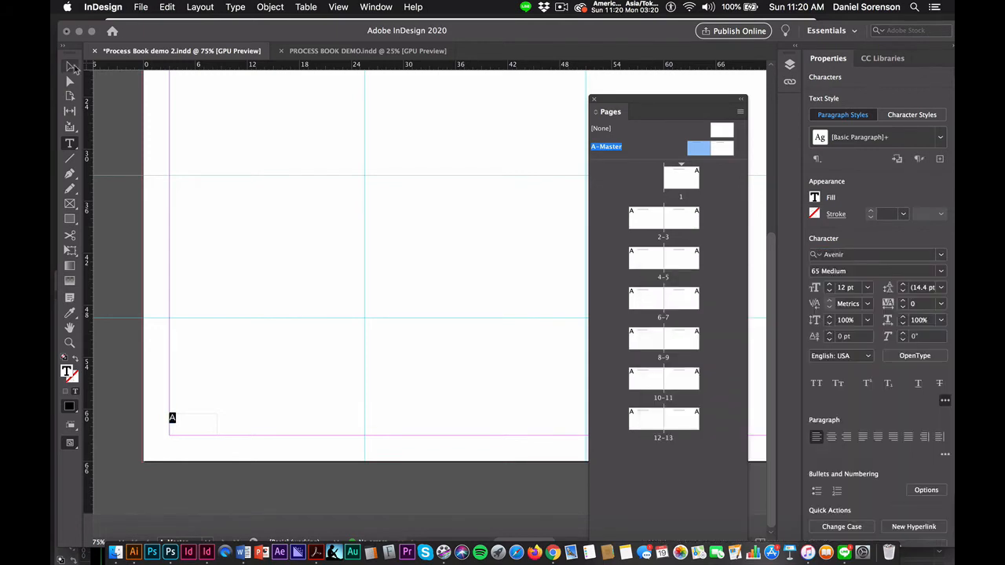
Nudge the page number frame down to Y 64p8 so the number sits at the bottom margin line
key(Escape)
key(Down)
key(Down)
key(Down)
key(Down)
key(Down)
key(Down)
key(Down)
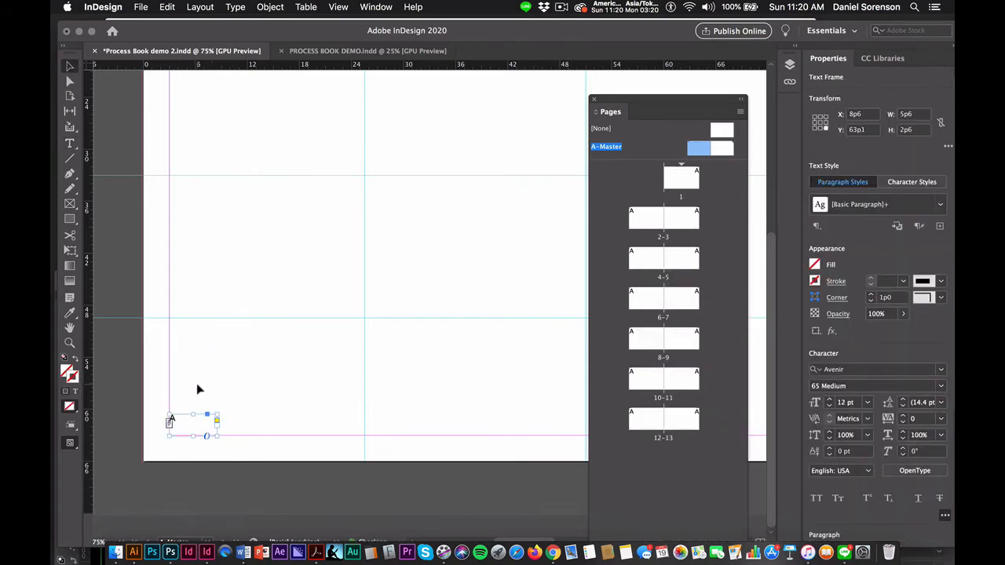
key(Down)
key(Down)
key(Down)
key(Down)
key(Down)
key(Down)
key(Down)
key(Down)
key(Down)
key(Down)
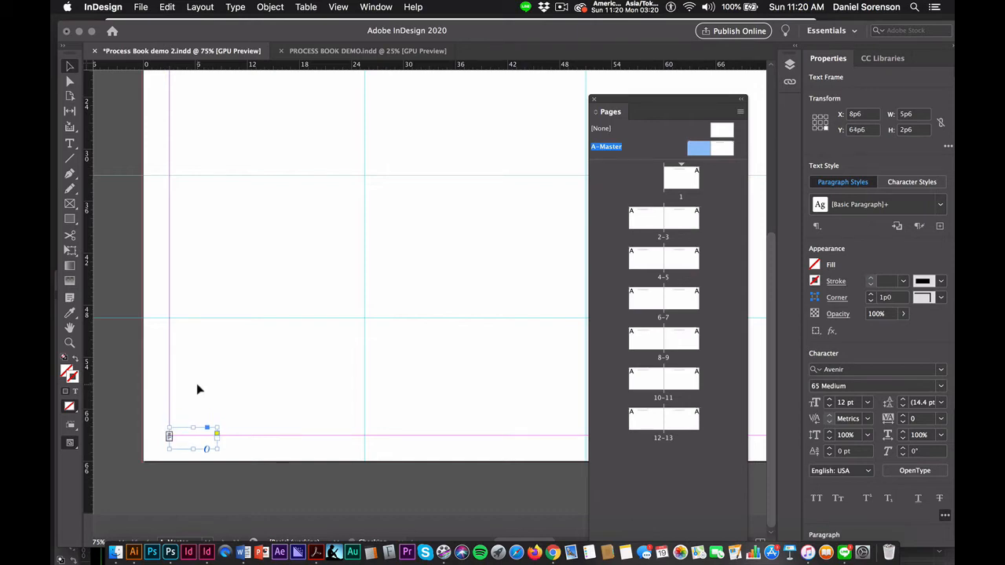
click(205, 382)
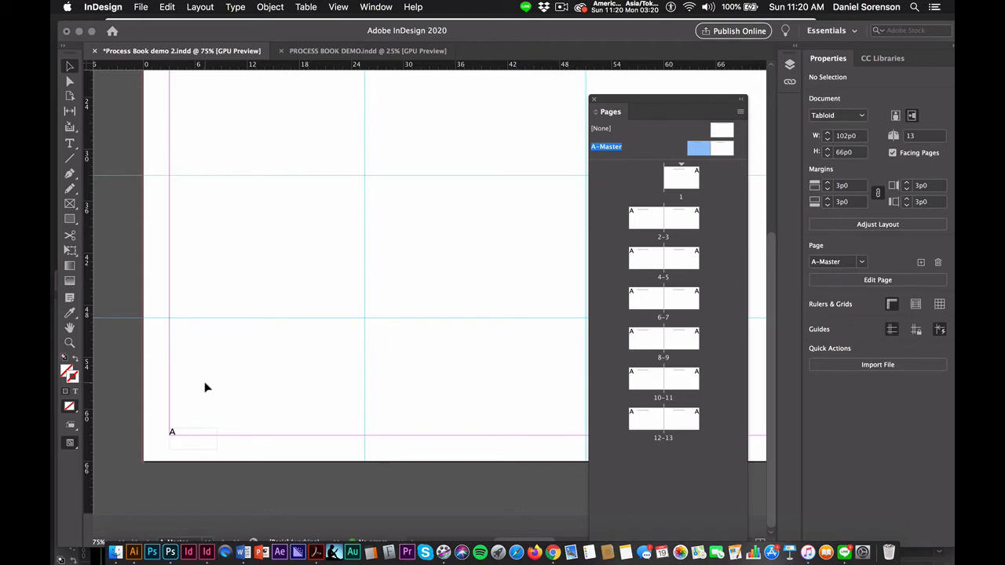
Copy the page number frame to the right master page's lower-right margin corner, at about X 201p9.6, Y 64p3
click(172, 431)
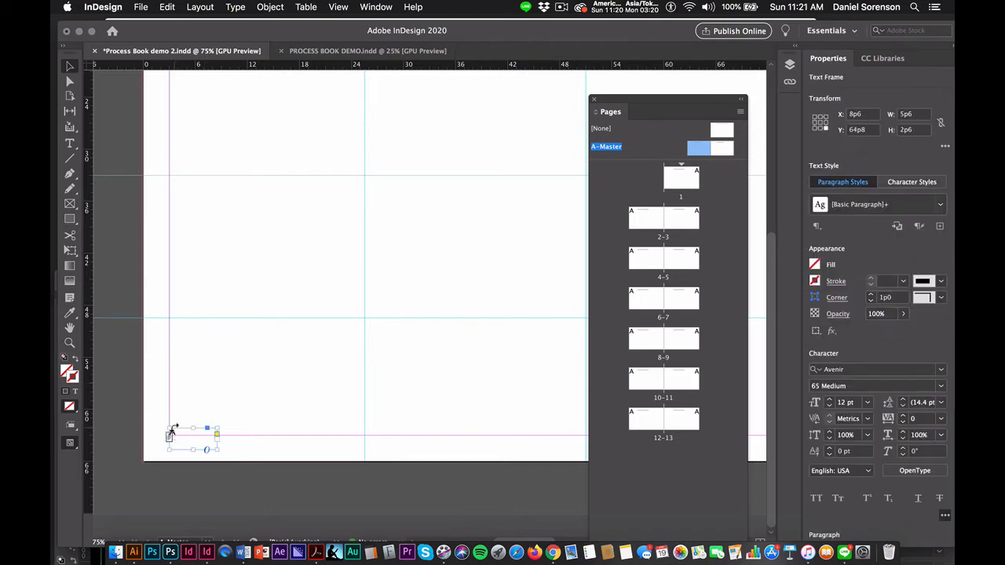
key(space)
drag(490, 381, 51, 311)
drag(484, 342, 150, 344)
drag(527, 367, 189, 366)
drag(356, 367, 316, 369)
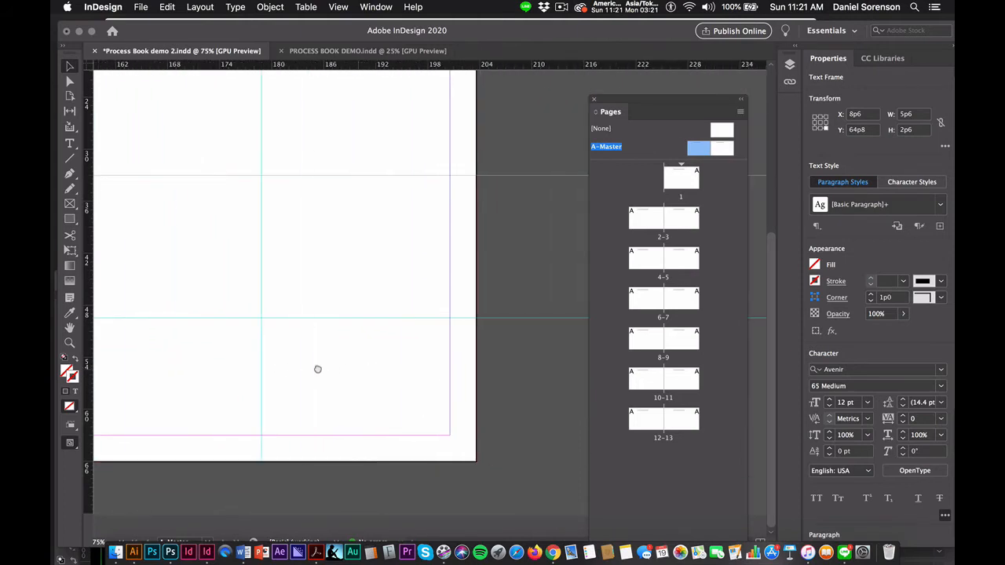
key(super+v)
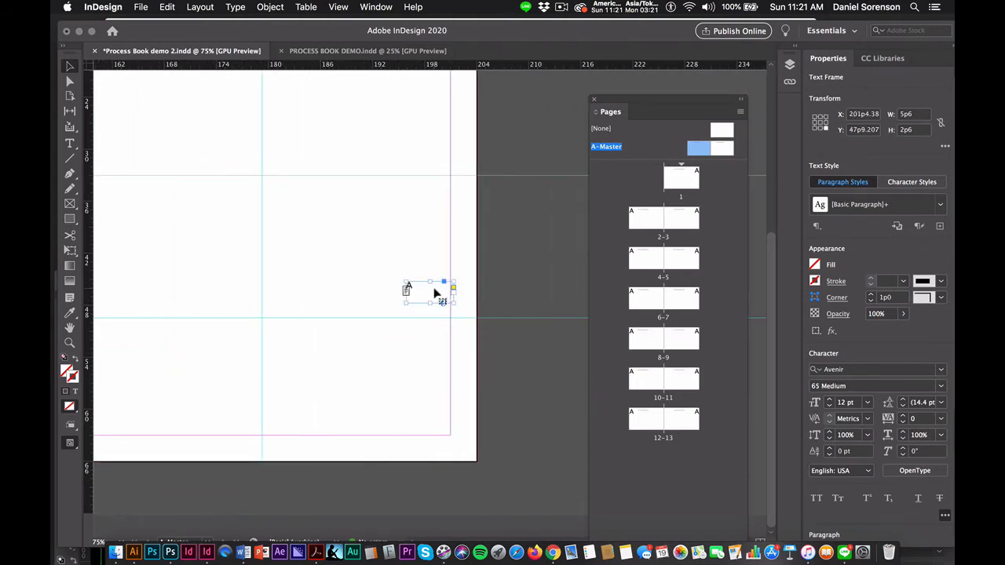
drag(434, 292, 438, 435)
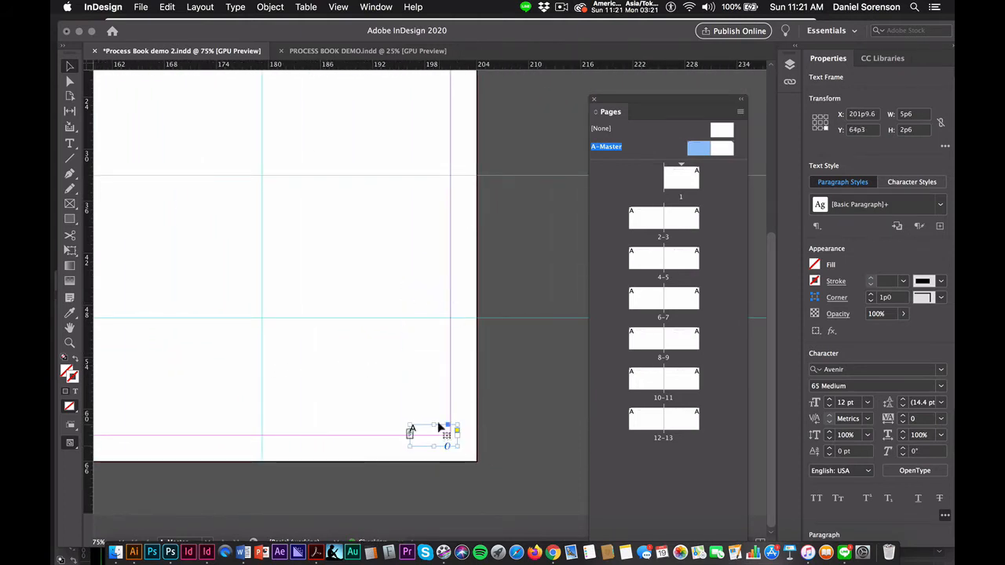
Right-align the page number text on the right master page
click(69, 143)
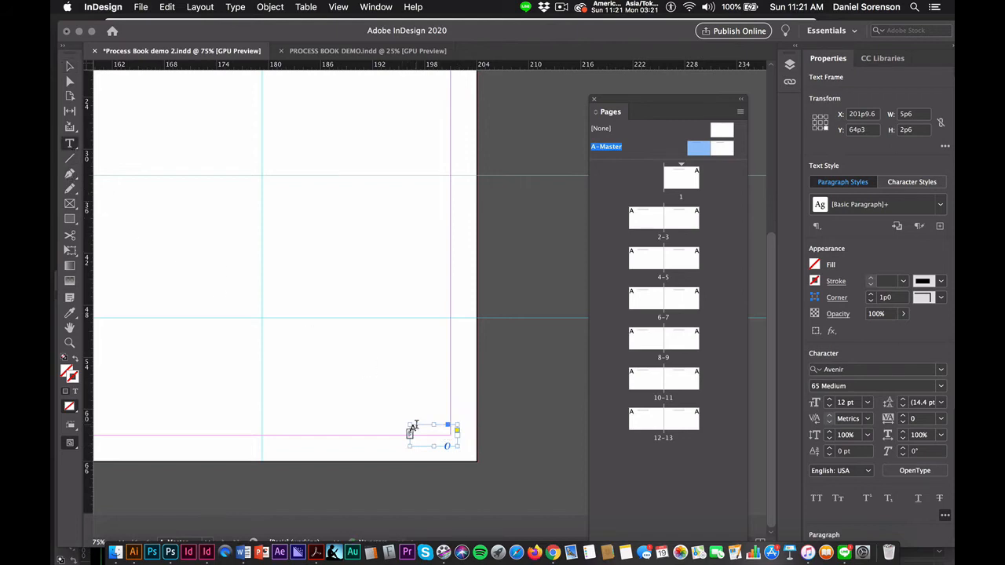
click(409, 428)
double_click(409, 428)
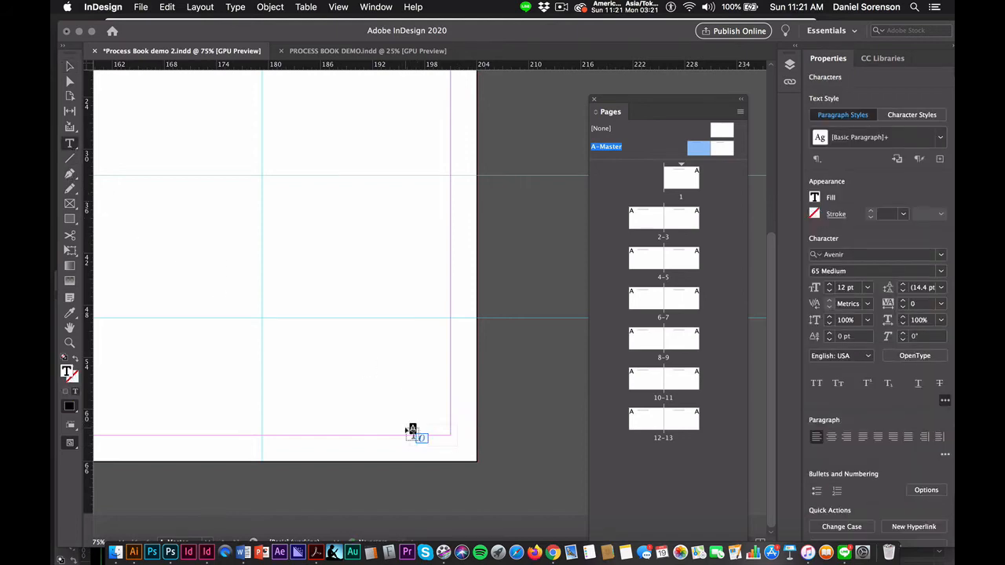
key(super+shift+r)
Nudge the right page number frame left and down so its number lines up with the lower-right margin corner
click(69, 68)
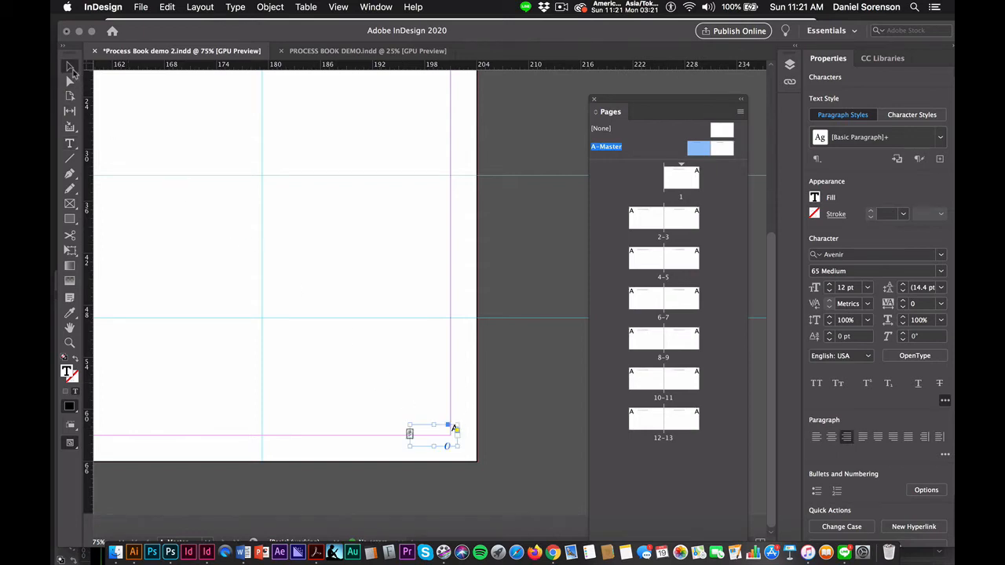
key(Left)
key(Left)
key(Left)
key(Left)
key(Left)
key(Left)
key(Left)
key(Left)
key(Left)
key(Left)
key(Left)
key(Left)
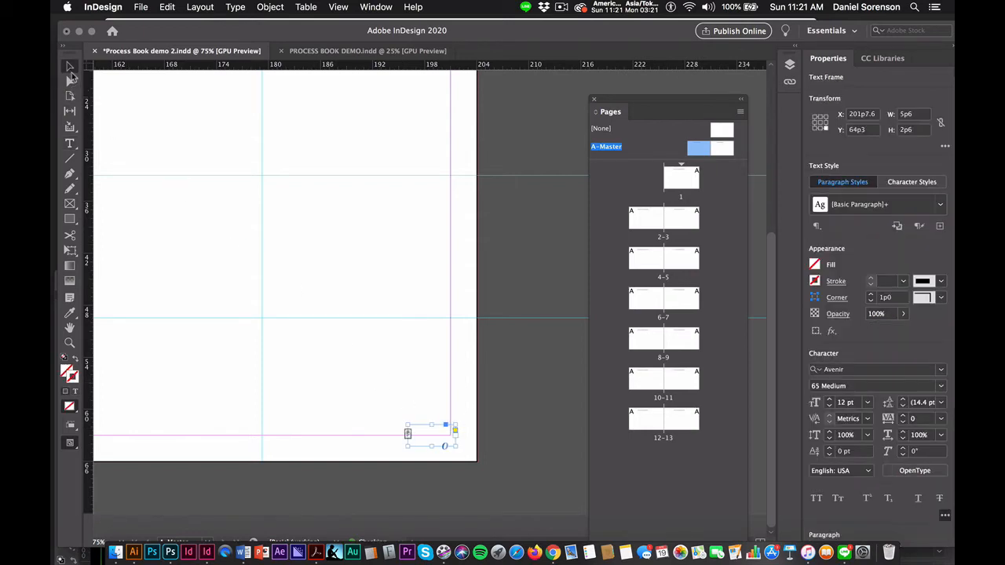
key(Down)
key(Down)
key(Down)
key(Down)
key(Down)
key(Right)
key(Right)
key(Right)
click(365, 278)
Examine the automatic page numbers and repeated headers on the document spreads from page 2 to page 7
double_click(655, 218)
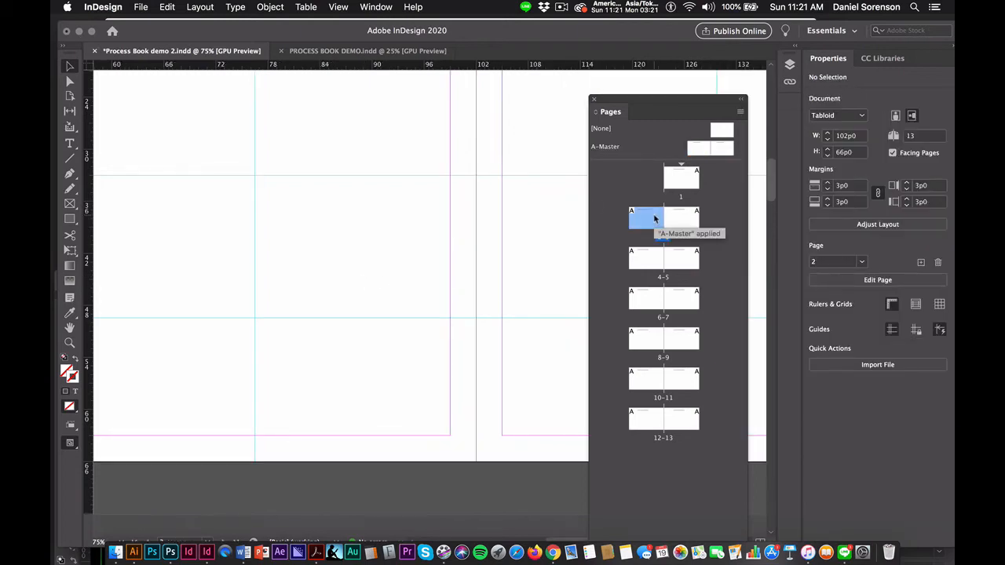
key(super+minus)
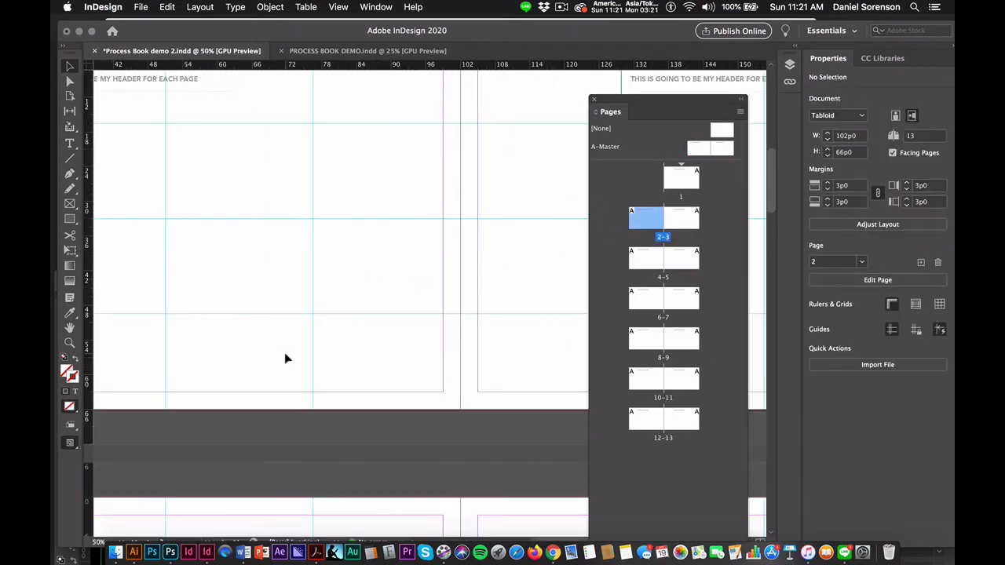
drag(579, 330, 514, 254)
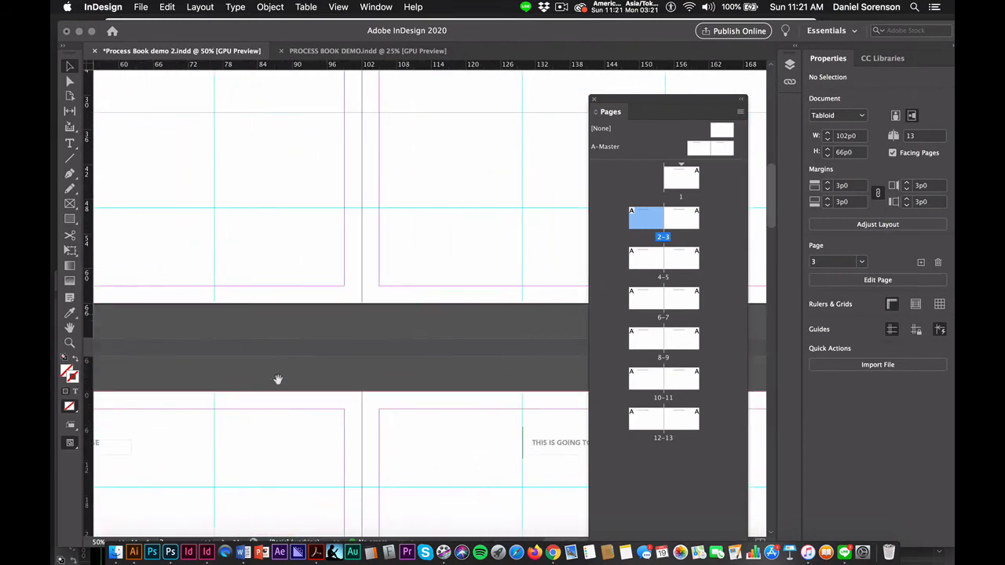
drag(208, 409, 523, 262)
drag(311, 380, 55, 338)
drag(496, 366, 165, 317)
drag(310, 379, 62, 380)
drag(296, 359, 757, 223)
drag(231, 432, 653, 219)
drag(485, 435, 439, 389)
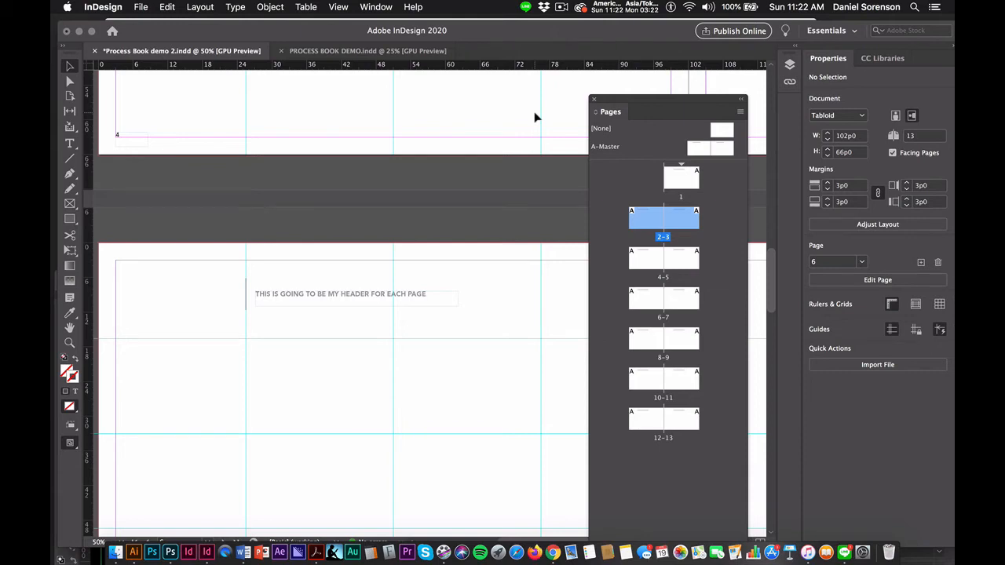
key(super+0)
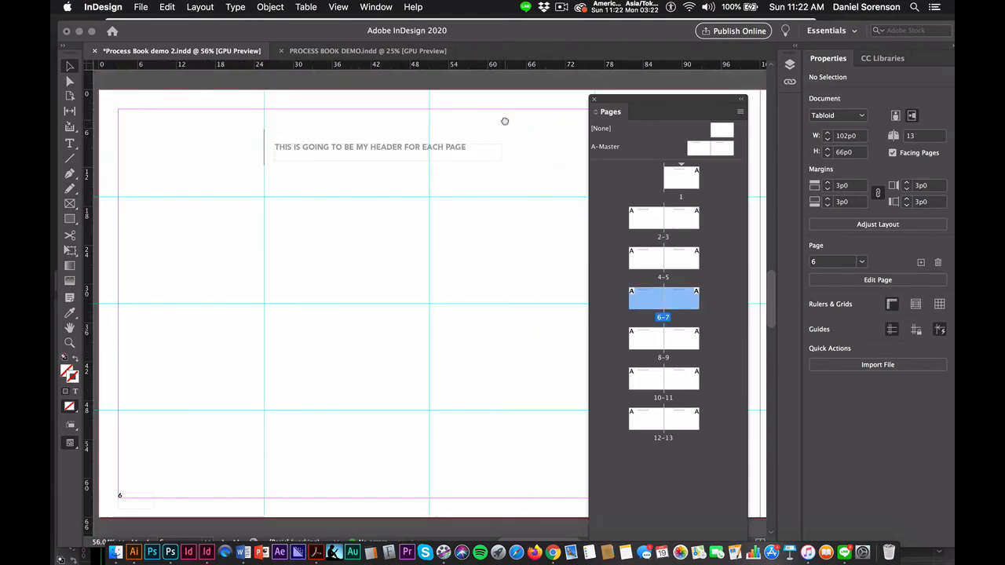
drag(505, 121, 407, 219)
drag(479, 198, 261, 366)
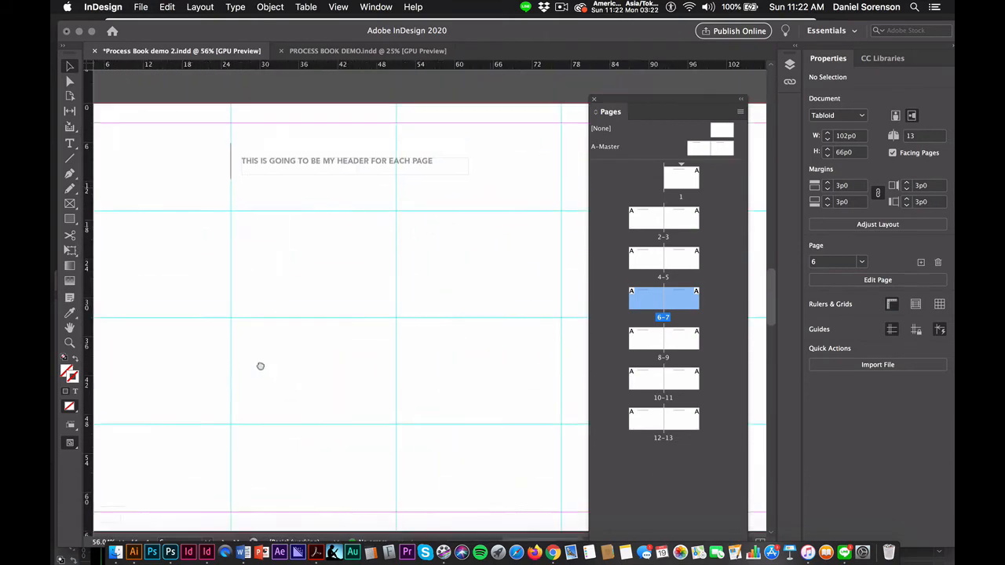
drag(463, 225, 207, 390)
drag(390, 251, 155, 413)
drag(419, 197, 365, 290)
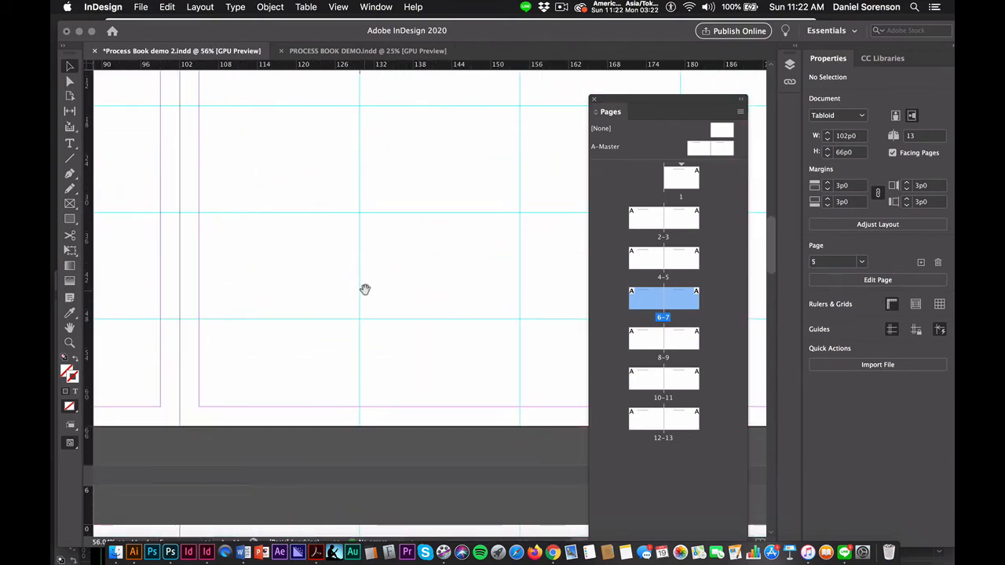
Go to page 1 and move the Pages panel clear of the layout
double_click(683, 182)
drag(640, 103, 823, 140)
drag(589, 201, 530, 298)
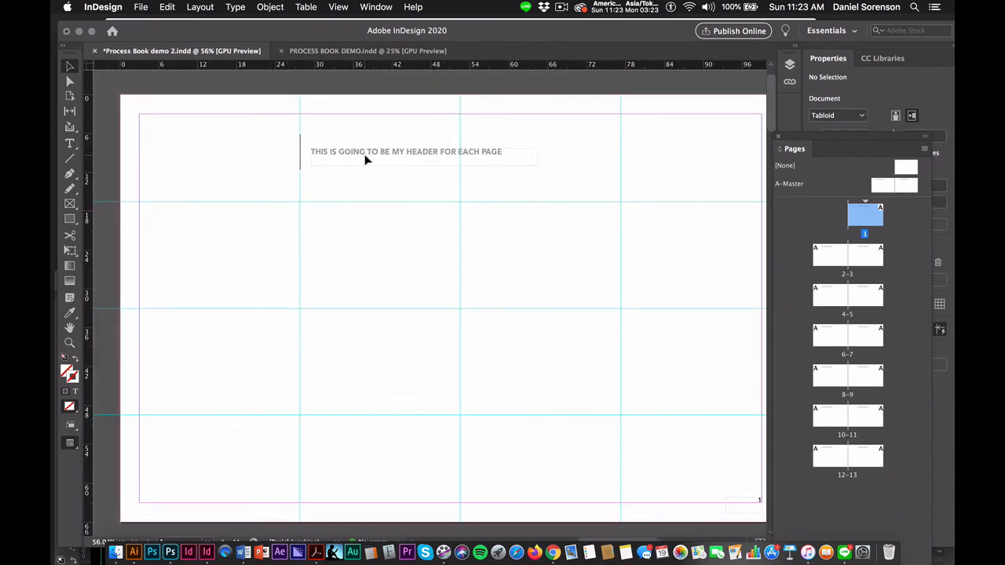
Examine the cover title of PROCESS BOOK DEMO.indd in preview without guides, and return to Process Book demo 2.indd
click(339, 51)
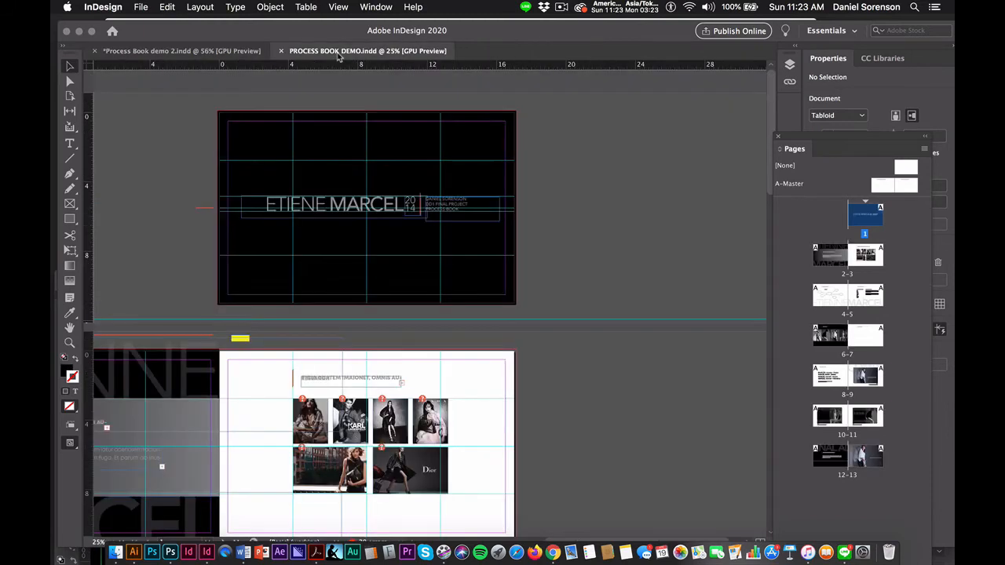
key(super+semicolon)
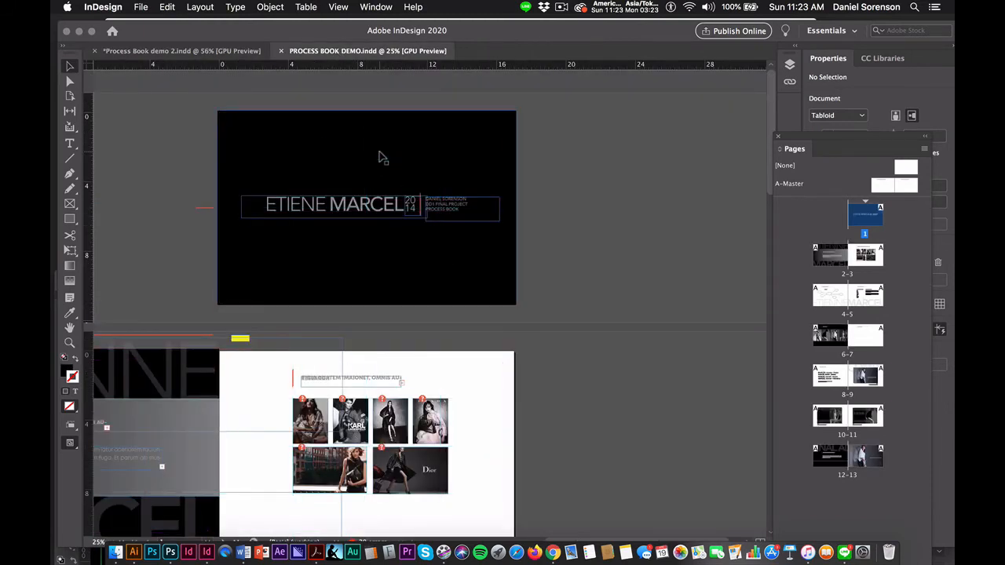
key(w)
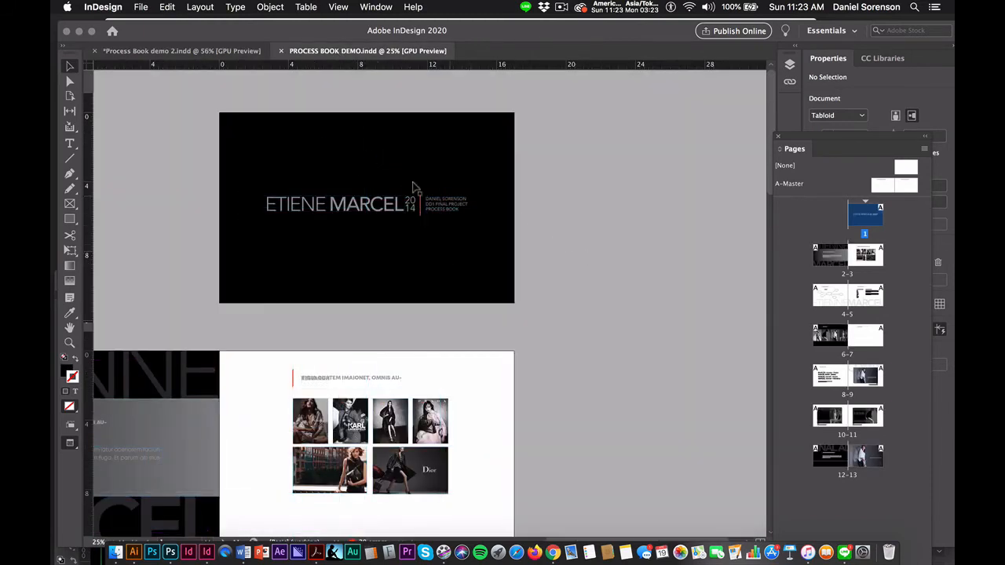
drag(359, 202, 446, 247)
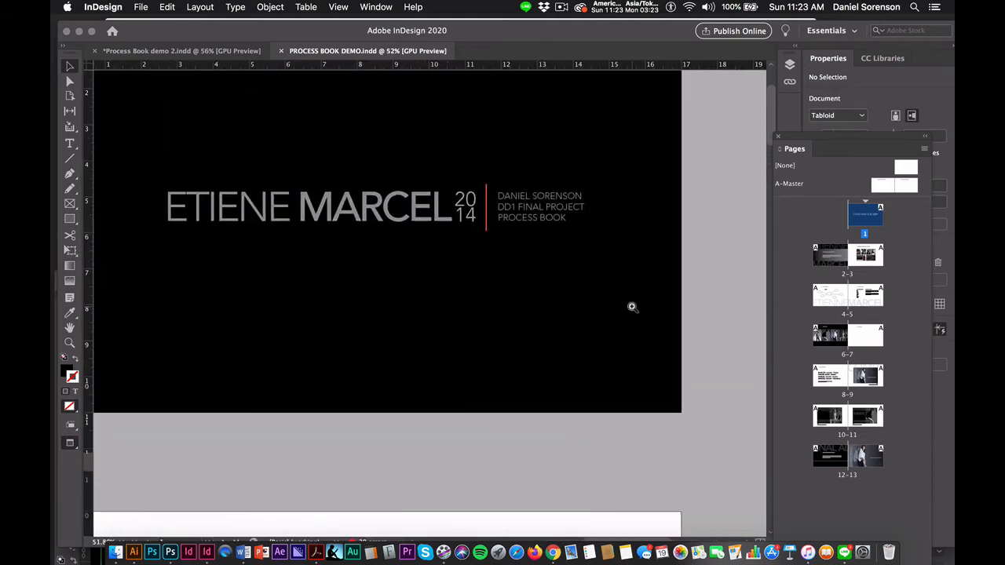
click(235, 51)
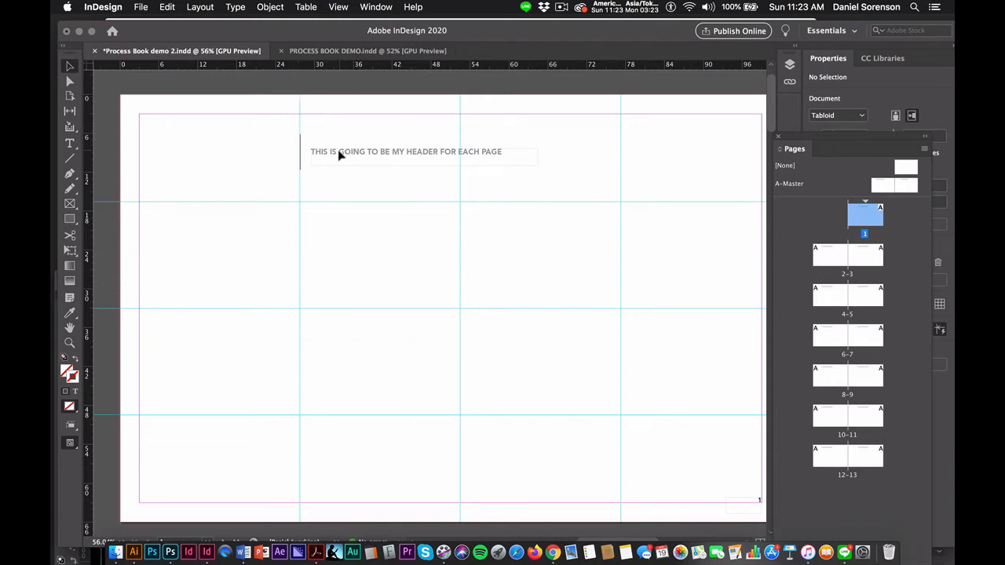
Override and delete the header text on page 1, and move its vertical line into the second row of the third column
click(387, 155)
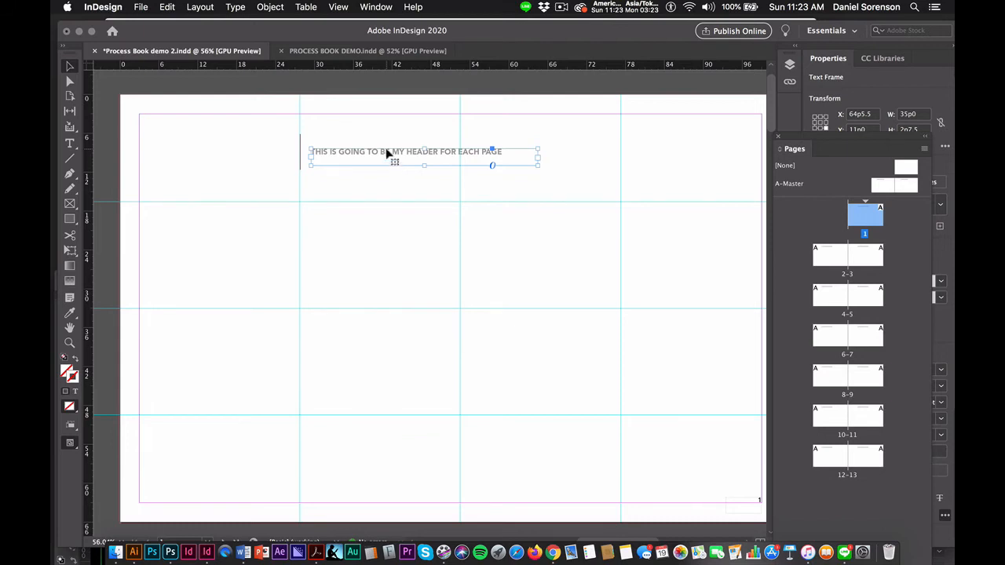
key(Delete)
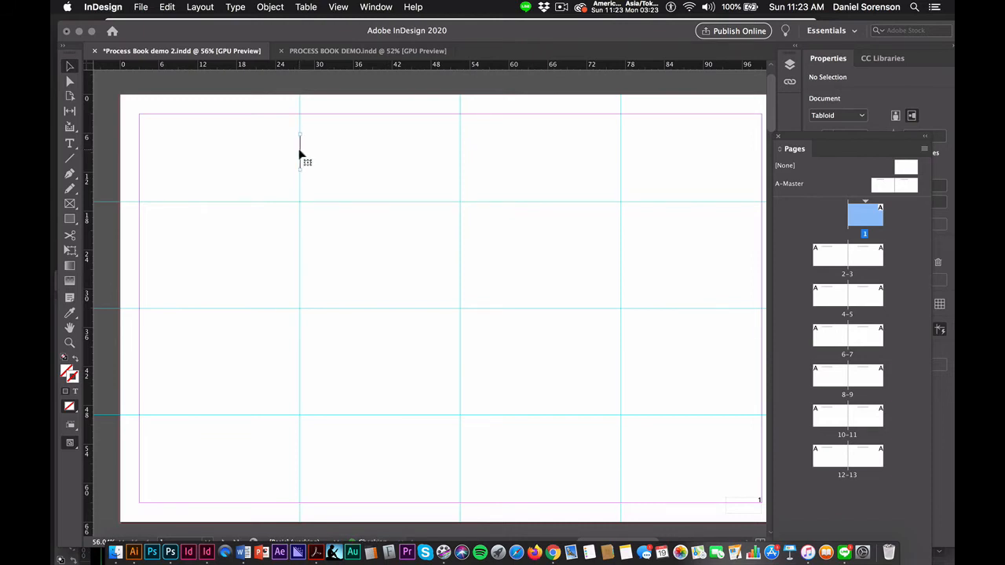
drag(299, 156, 585, 285)
click(553, 291)
scroll(457, 127, down, 3)
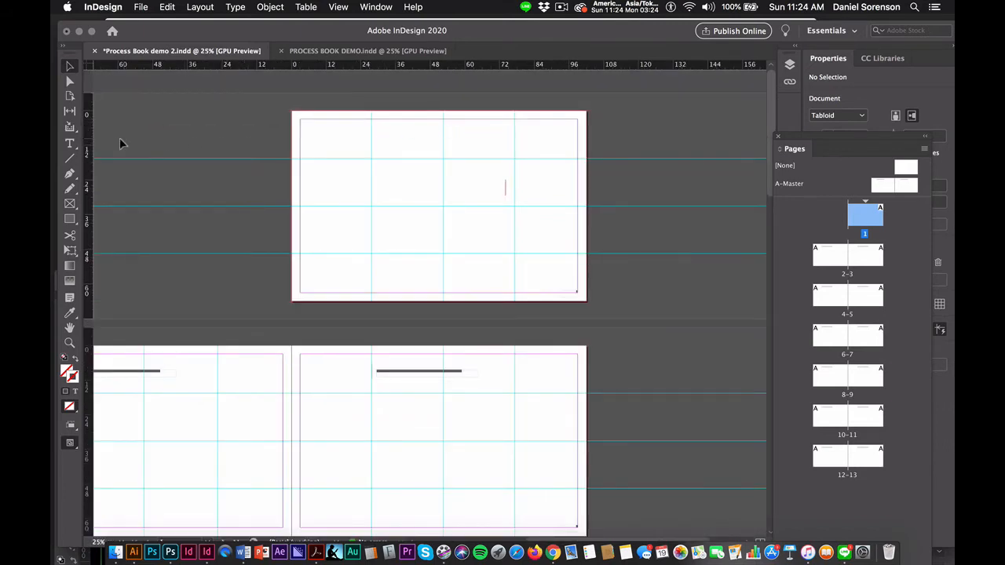
Draw a rectangle covering all of page 1, 102p0 wide by 66p0 high
click(69, 222)
key(super+equal)
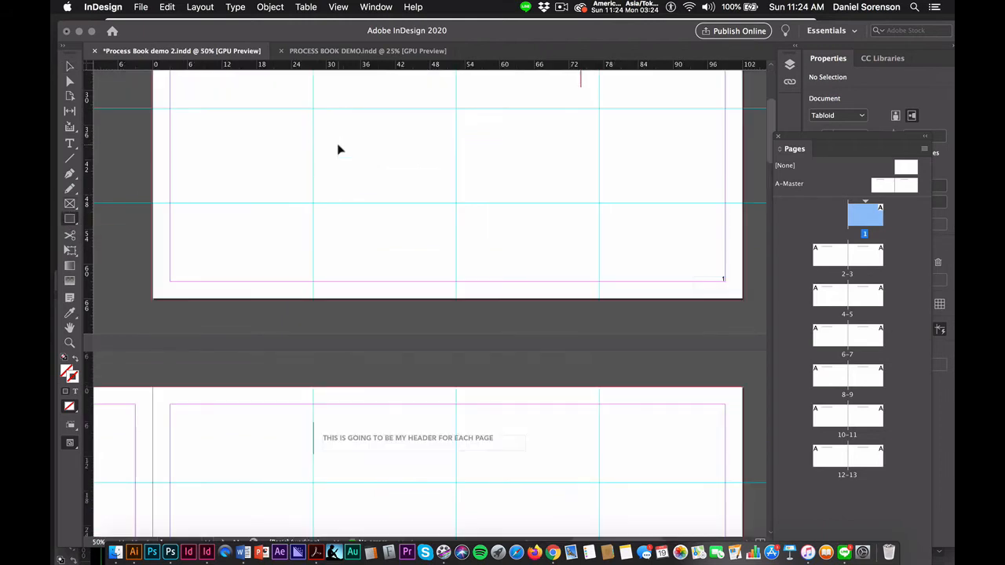
scroll(244, 168, up, 5)
scroll(243, 169, left, 1)
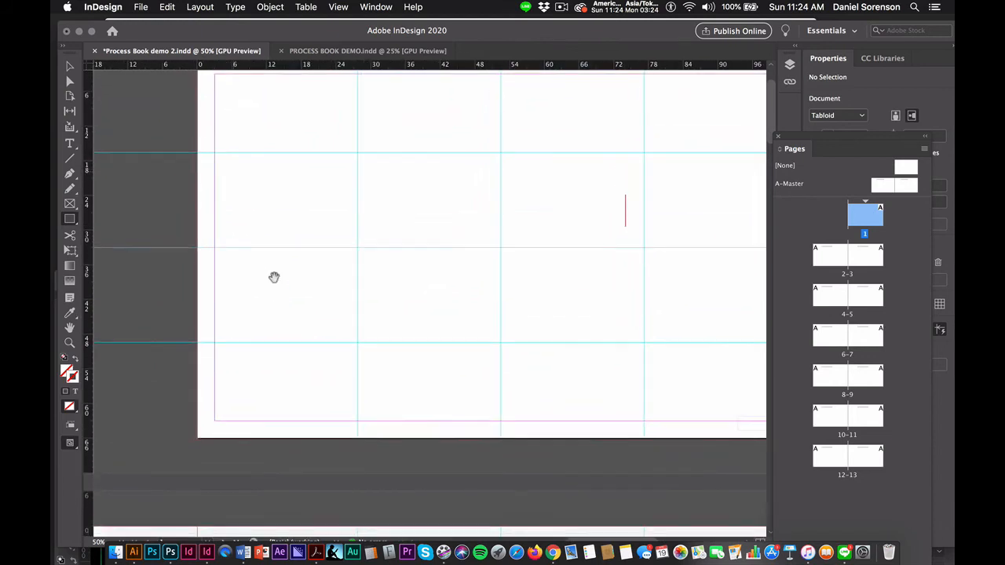
drag(243, 193, 244, 203)
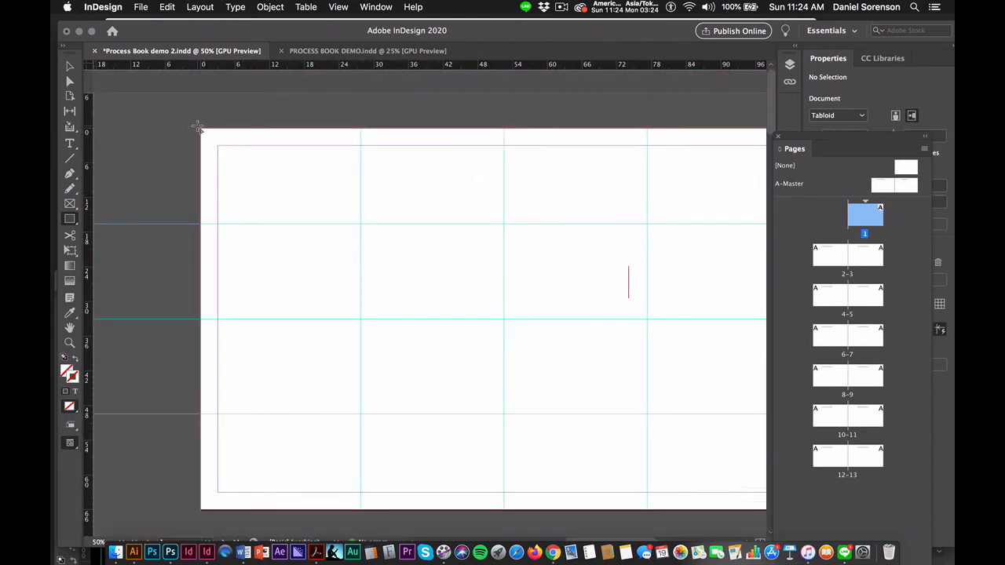
drag(201, 132, 644, 510)
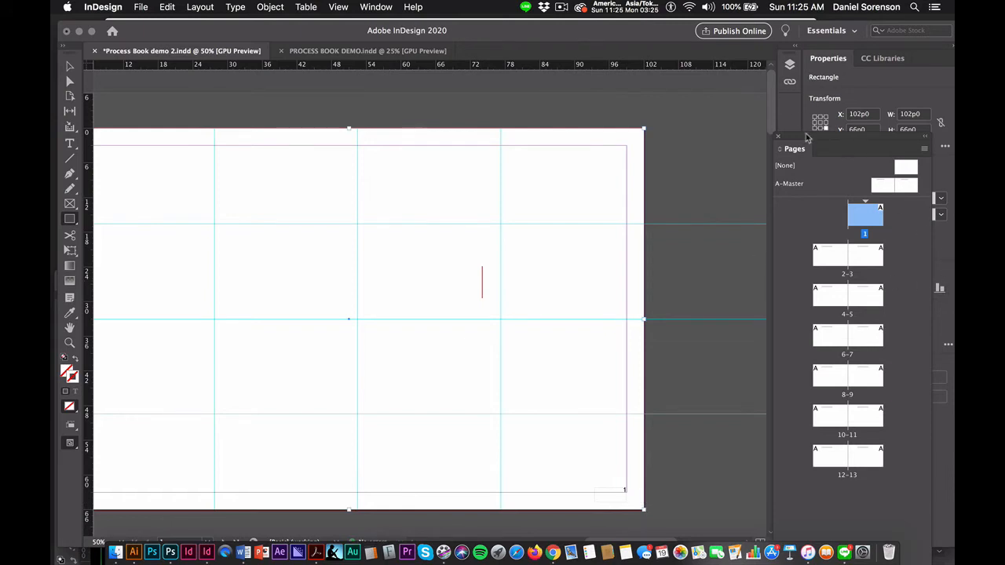
Fill the page-sized rectangle with [Black] at 100% tint, keeping the Pages panel clear of the controls and layout
drag(806, 134, 663, 137)
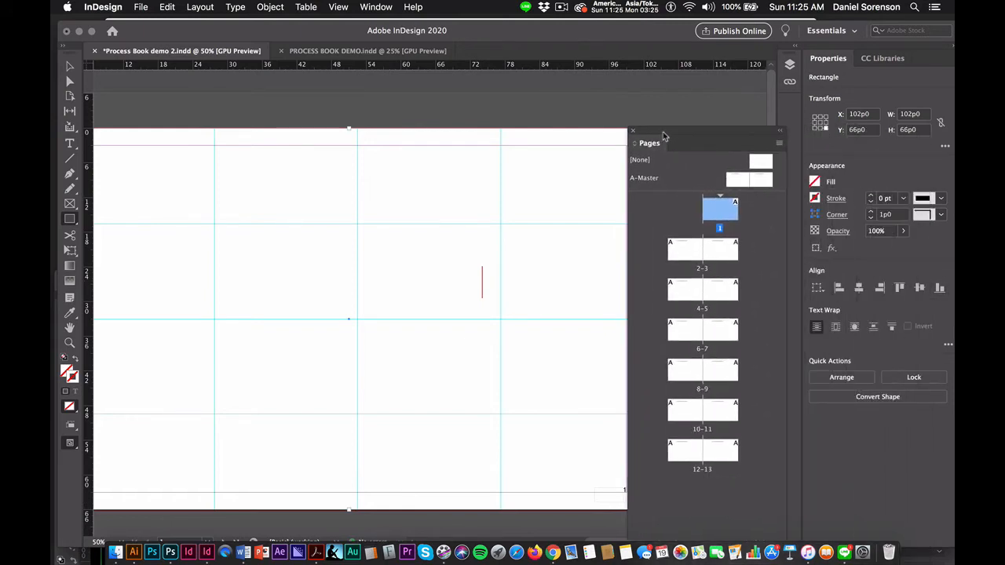
click(815, 184)
click(688, 306)
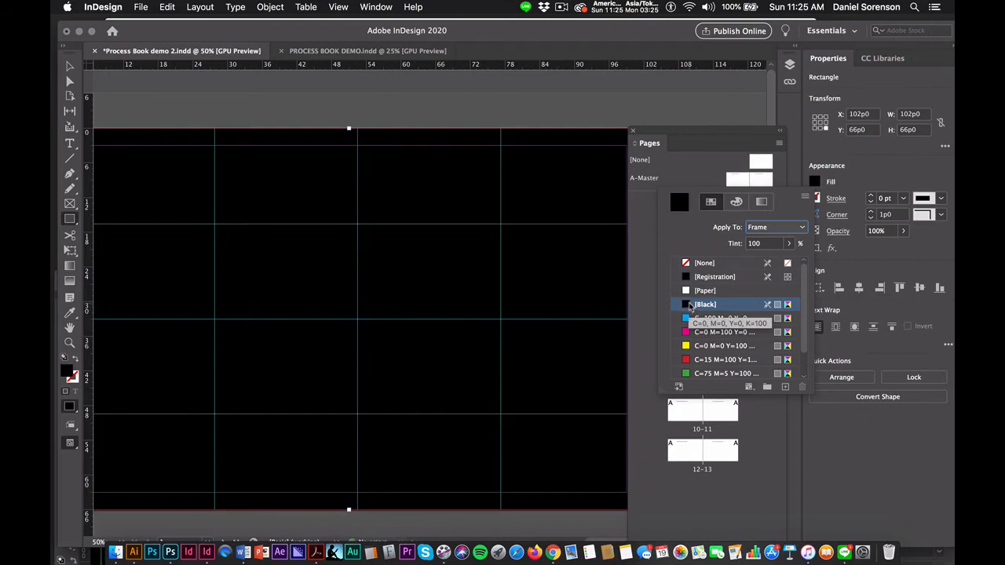
drag(668, 137, 780, 151)
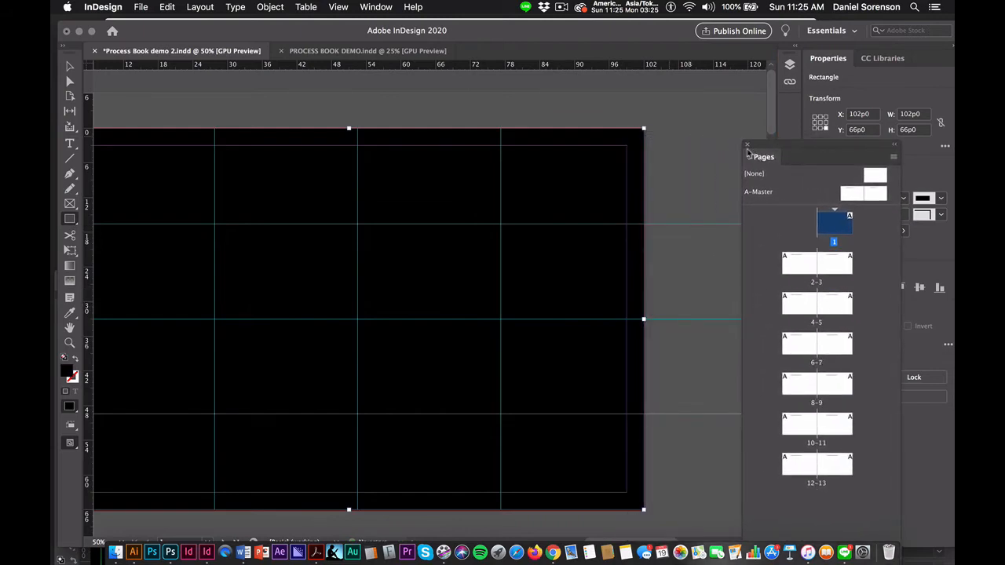
Send the black rectangle behind the red vertical line on page 1
click(270, 7)
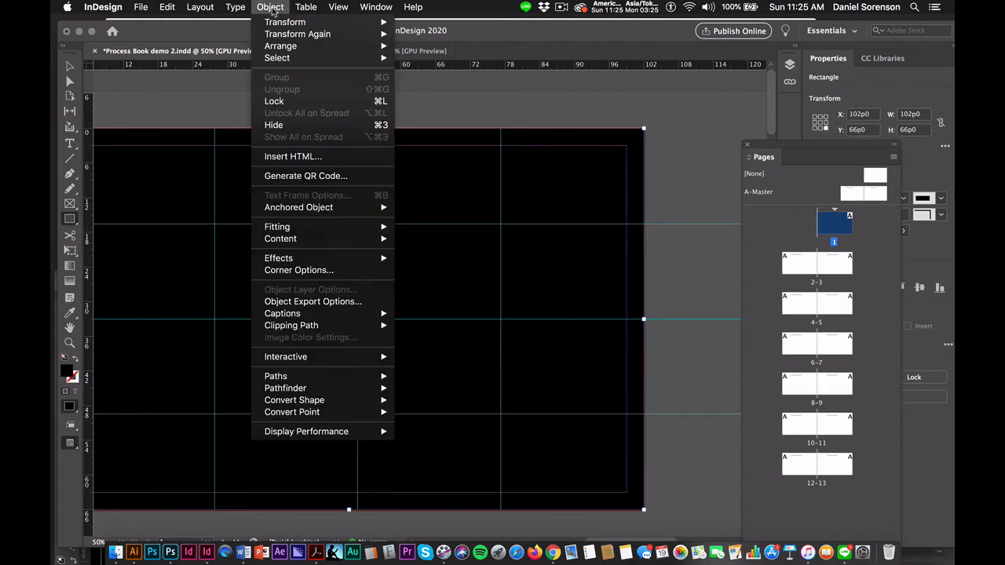
mouse_move(272, 48)
click(306, 51)
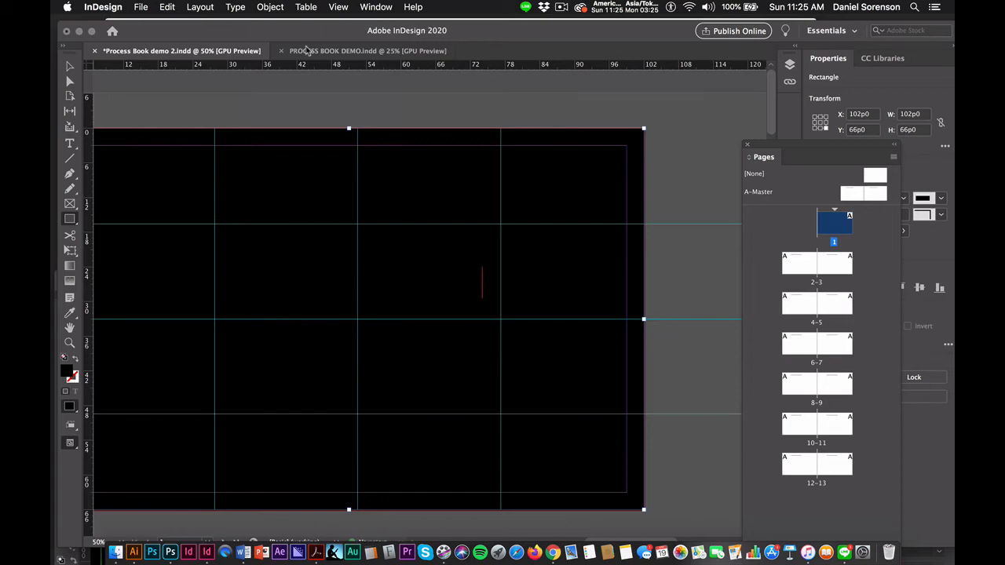
Extend the black rectangle's upper-left corner out to the bleed guide, making it 102p1.5 wide by 66p1.5 high
drag(342, 196, 432, 164)
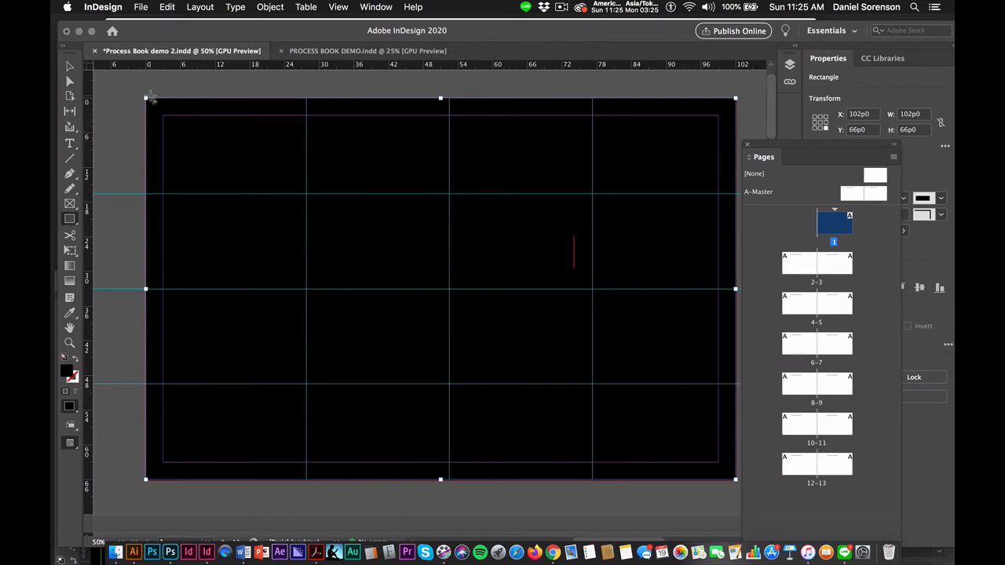
drag(135, 92, 407, 300)
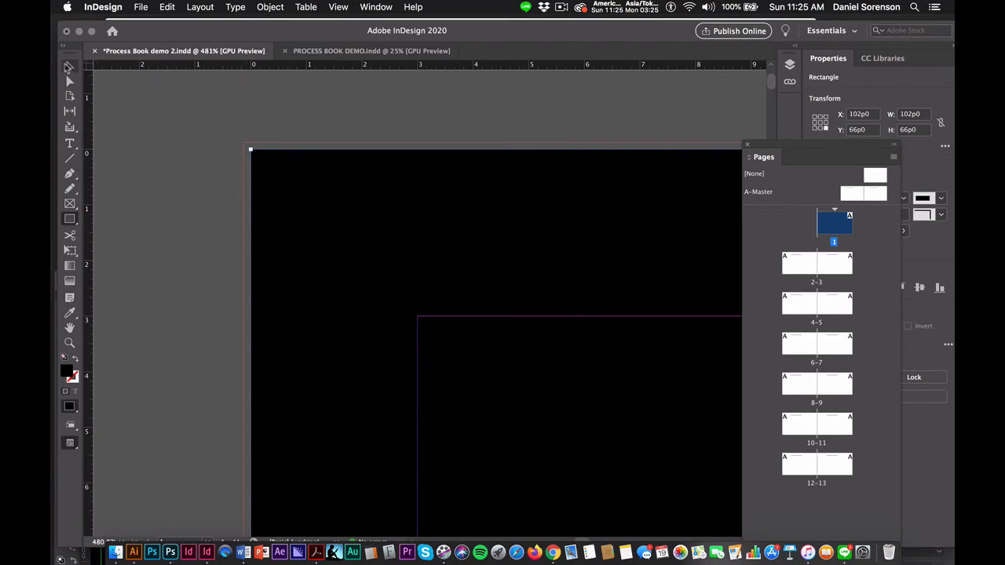
click(69, 66)
mouse_move(249, 149)
mouse_down()
mouse_move(237, 130)
mouse_move(244, 144)
mouse_up()
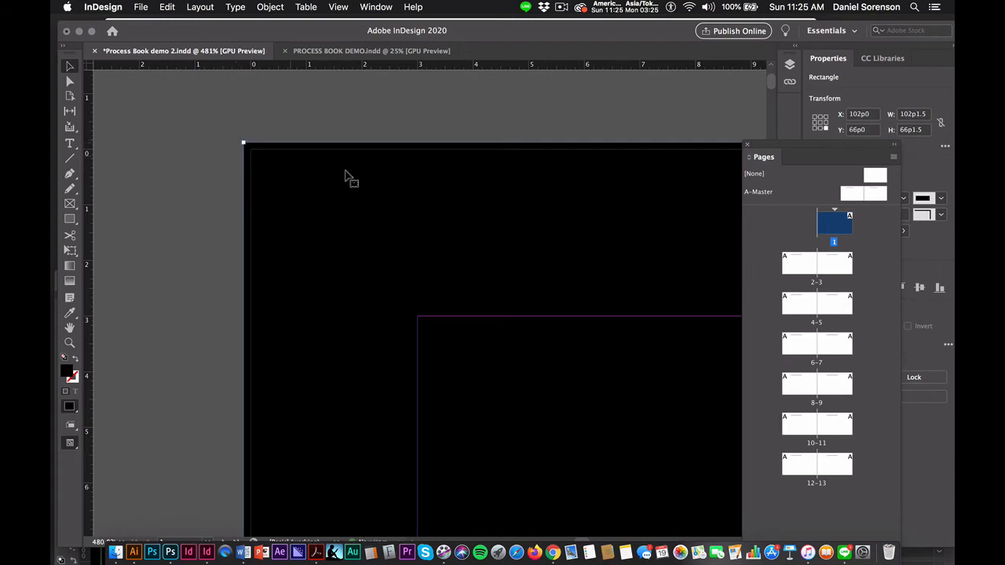
Examine the black rectangle's upper edge along the bleed guide, and return to the full page 1 view
drag(449, 194, 32, 70)
drag(526, 139, 188, 262)
drag(502, 240, 81, 283)
click(829, 305)
drag(482, 251, 137, 64)
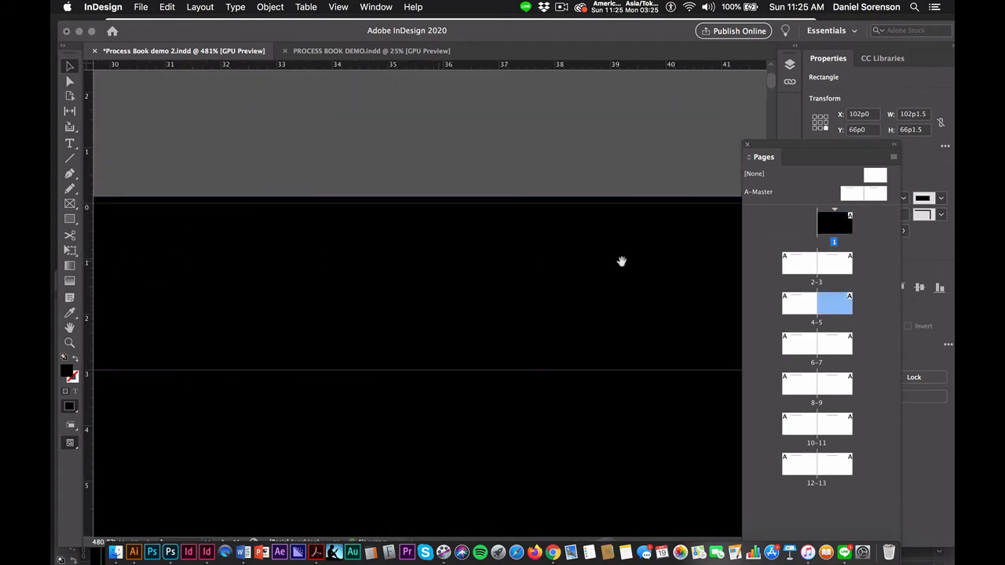
drag(661, 242, 212, 253)
drag(644, 262, 197, 273)
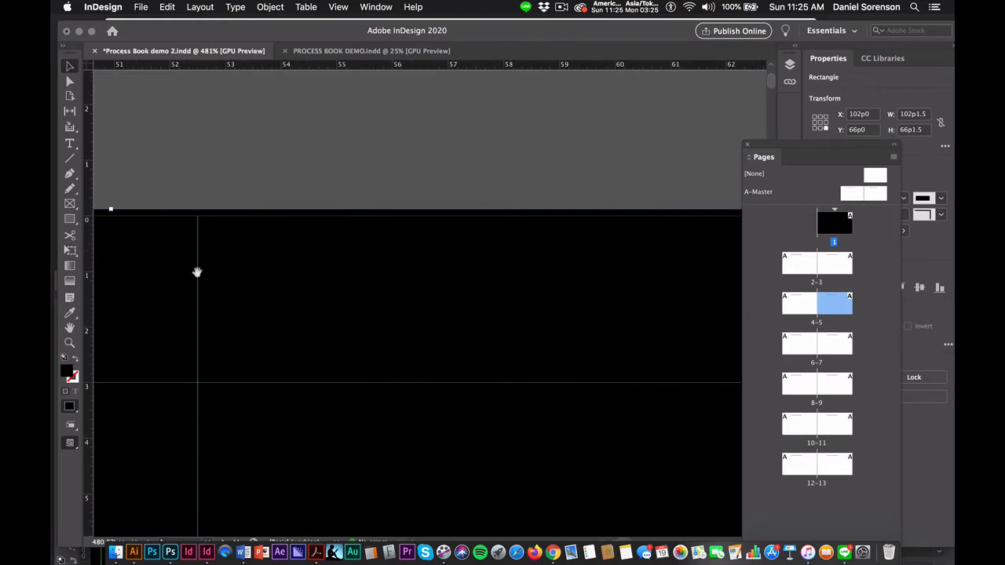
drag(604, 284, 47, 243)
drag(537, 208, 62, 234)
drag(591, 242, 402, 237)
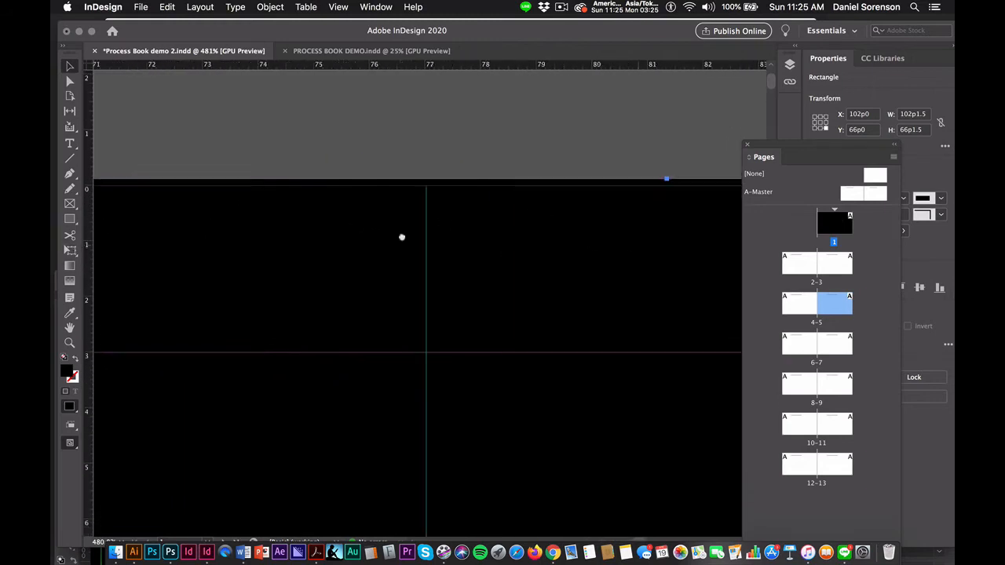
key(super+0)
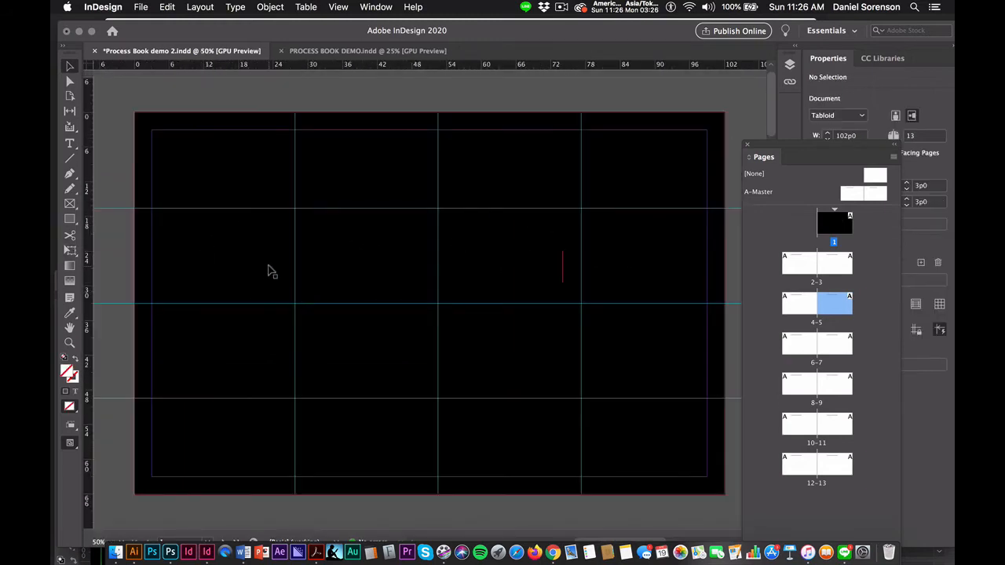
Draw a text frame about 54p0 wide by 12p0 high across the middle of page 1 and enter ETIENNEMARCEL
click(69, 144)
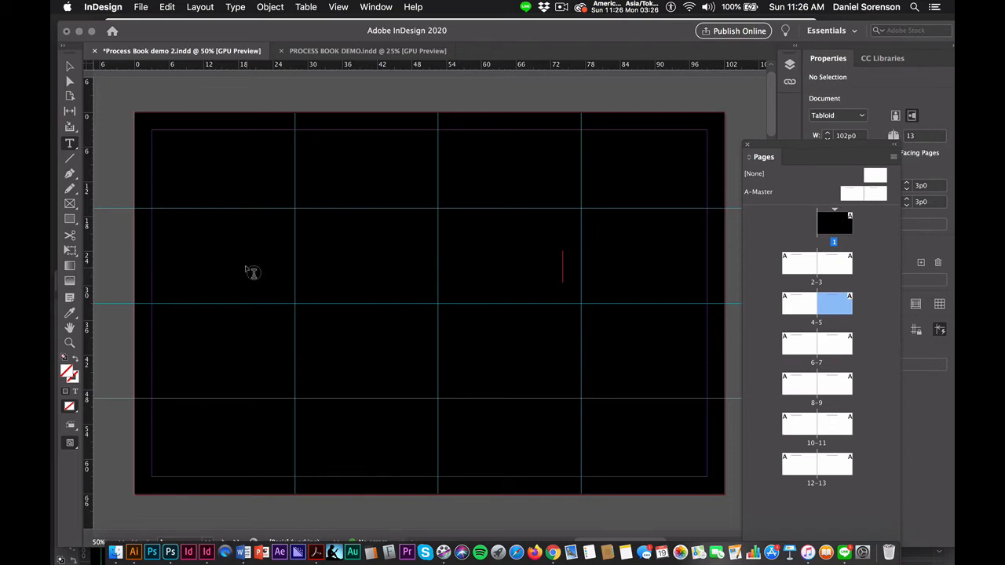
drag(241, 271, 553, 338)
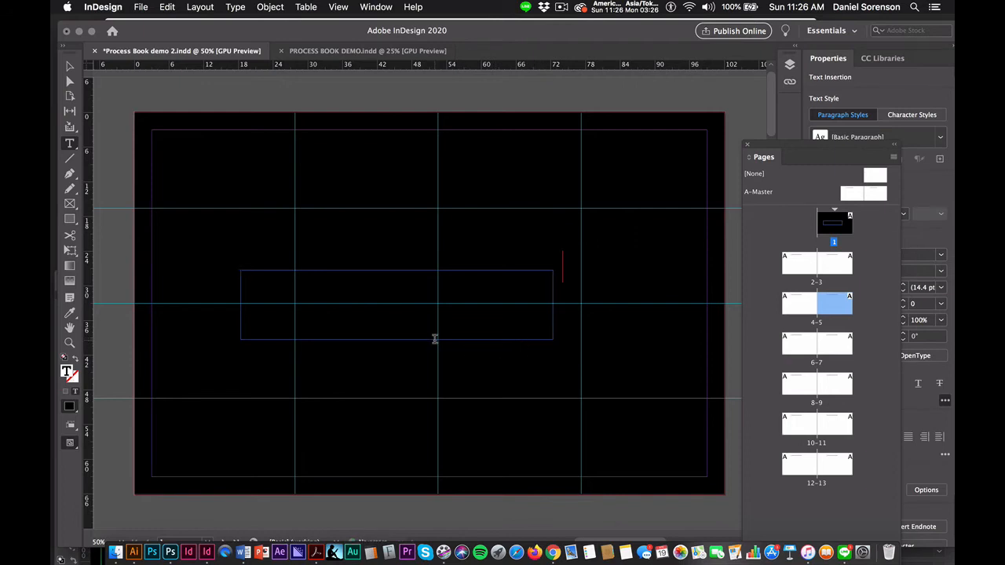
text(PR)
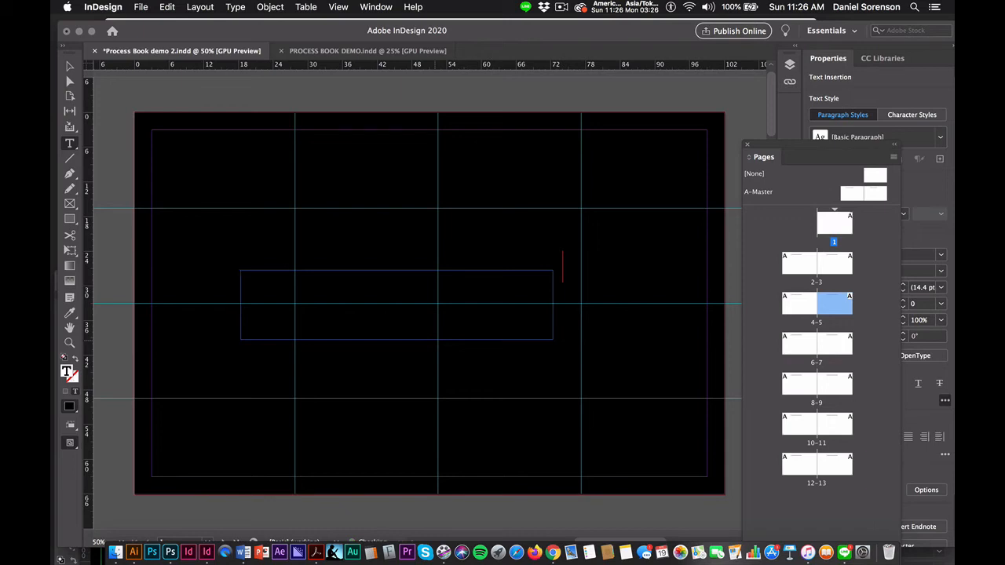
Fill the ETIENNEMARCEL title text with the [Paper] swatch
drag(289, 277, 222, 269)
drag(785, 148, 700, 161)
click(815, 198)
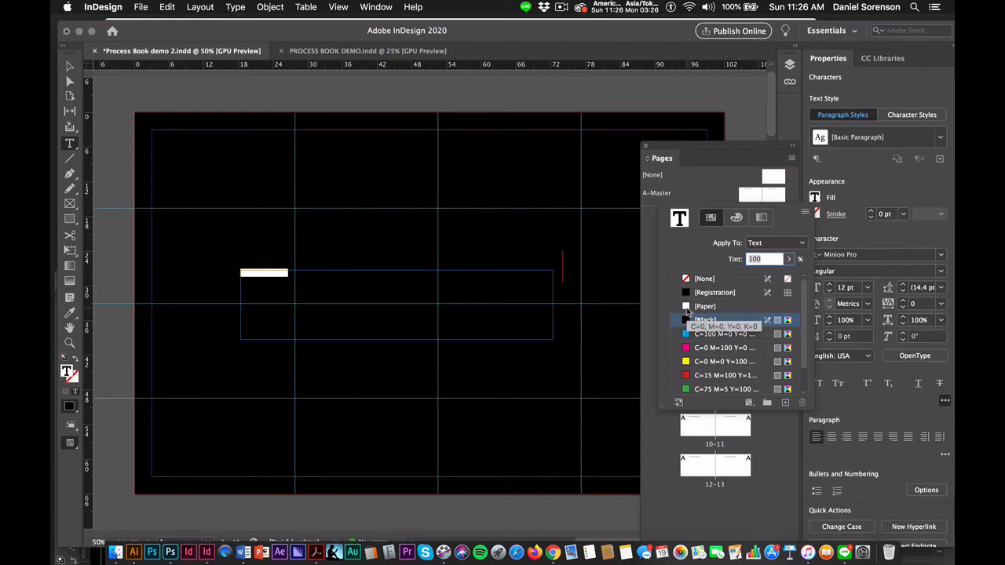
click(688, 307)
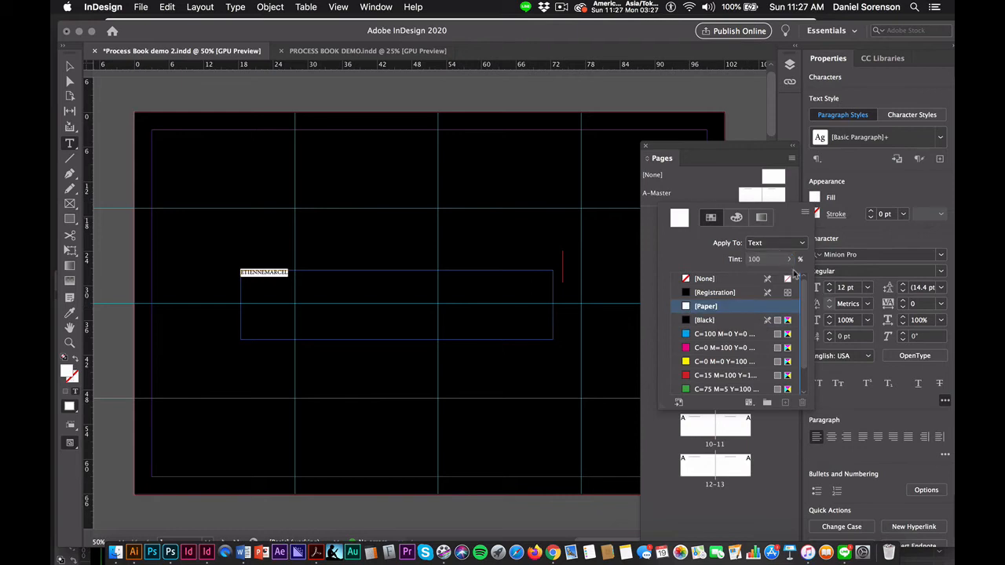
Dock the Pages panel beside the layout and enlarge the title text to 70 pt
drag(678, 144, 770, 202)
key(super+shift+period)
key(super+shift+period)
key(super+shift+period)
key(super+shift+period)
key(super+shift+period)
key(super+shift+period)
key(super+shift+period)
key(super+shift+period)
key(super+shift+period)
key(super+shift+period)
key(super+shift+period)
key(super+shift+period)
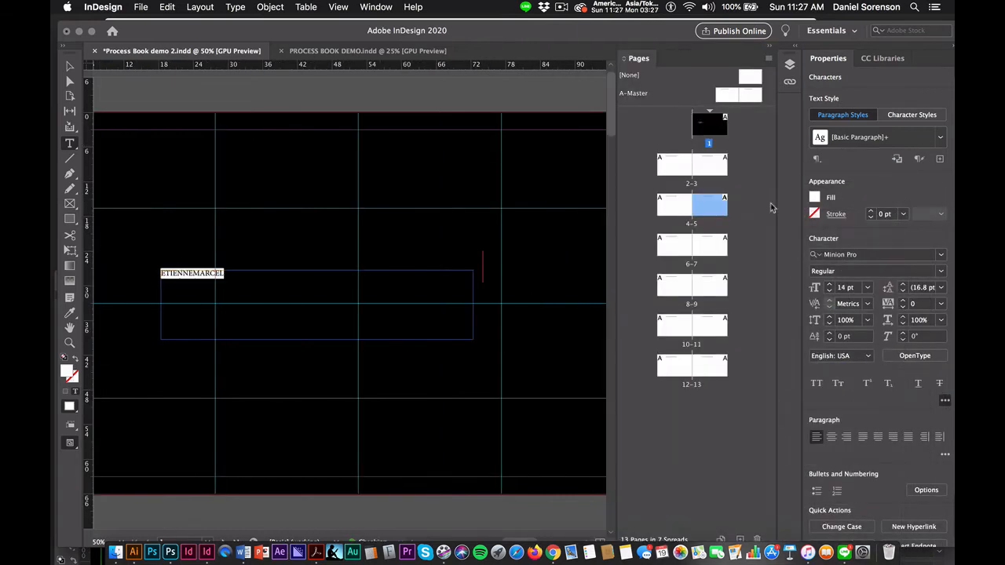
key(super+shift+period)
key(super+shift+period)
key(super+shift+period)
key(super+shift+period)
key(super+shift+period)
key(super+shift+period)
key(super+shift+period)
key(super+shift+period)
key(super+shift+period)
key(super+shift+period)
key(super+shift+period)
key(super+shift+period)
key(super+shift+period)
key(super+shift+period)
key(super+shift+period)
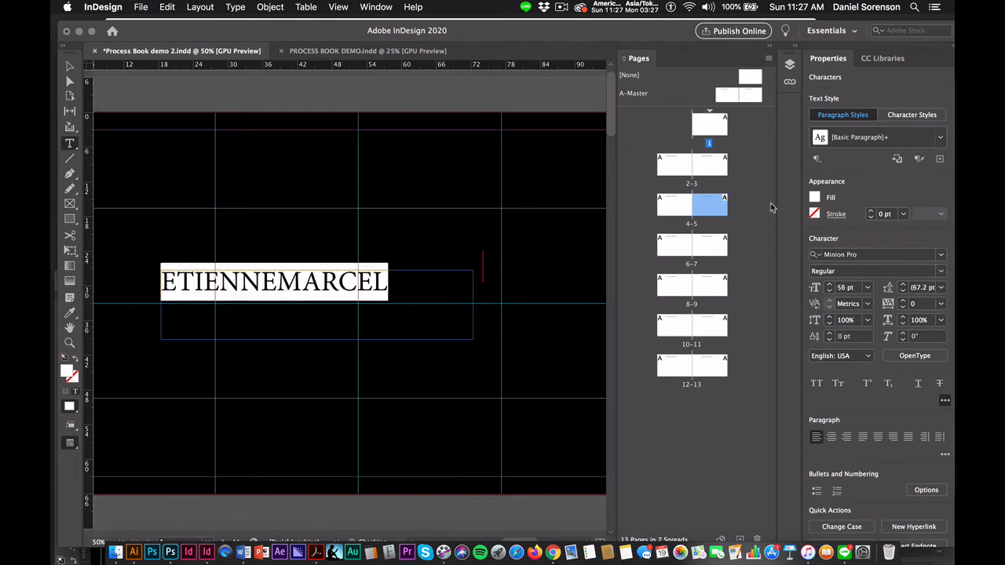
key(super+shift+period)
key(super+shift+period)
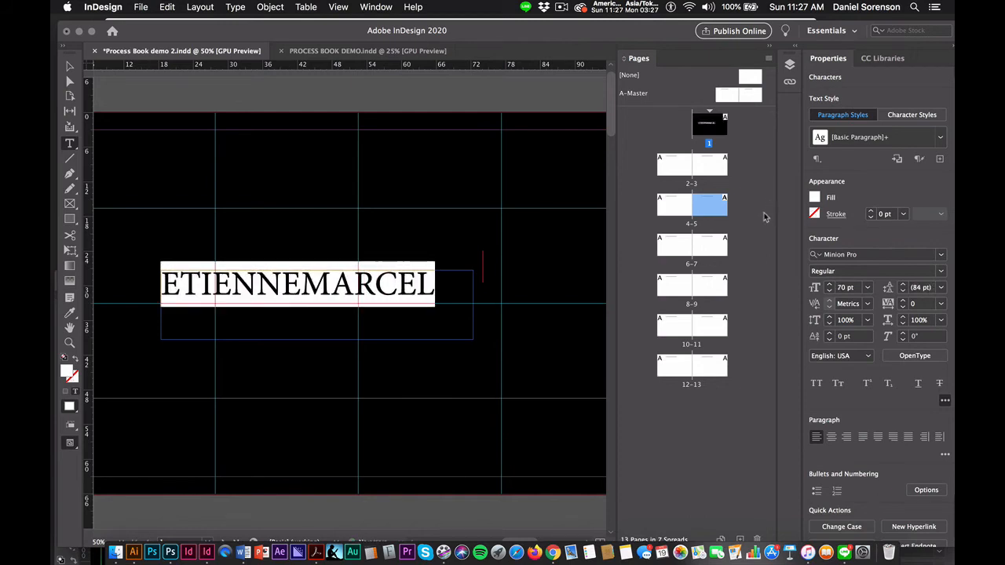
Set the title in Avenir Light and give the MARCEL part a bold weight
click(941, 255)
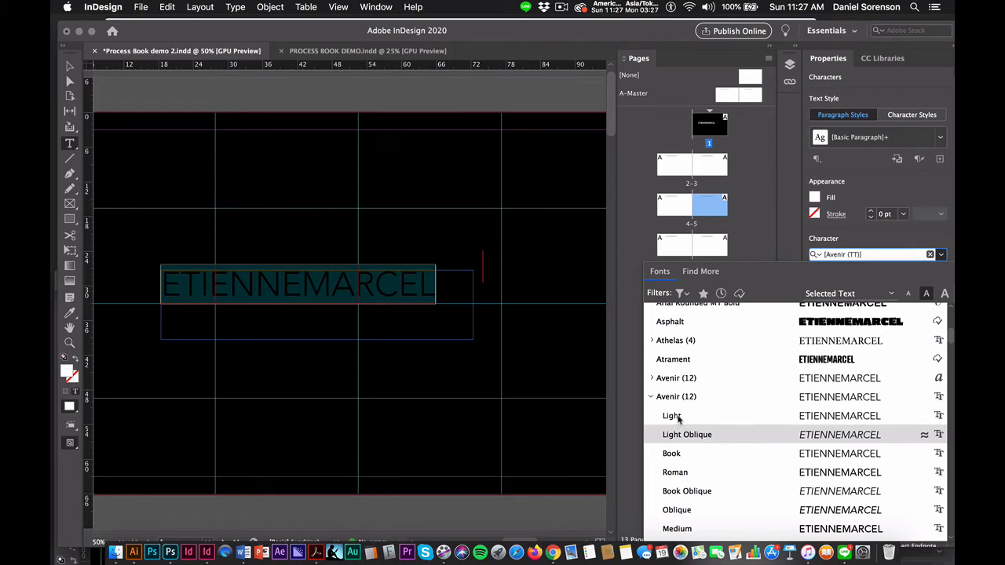
click(674, 416)
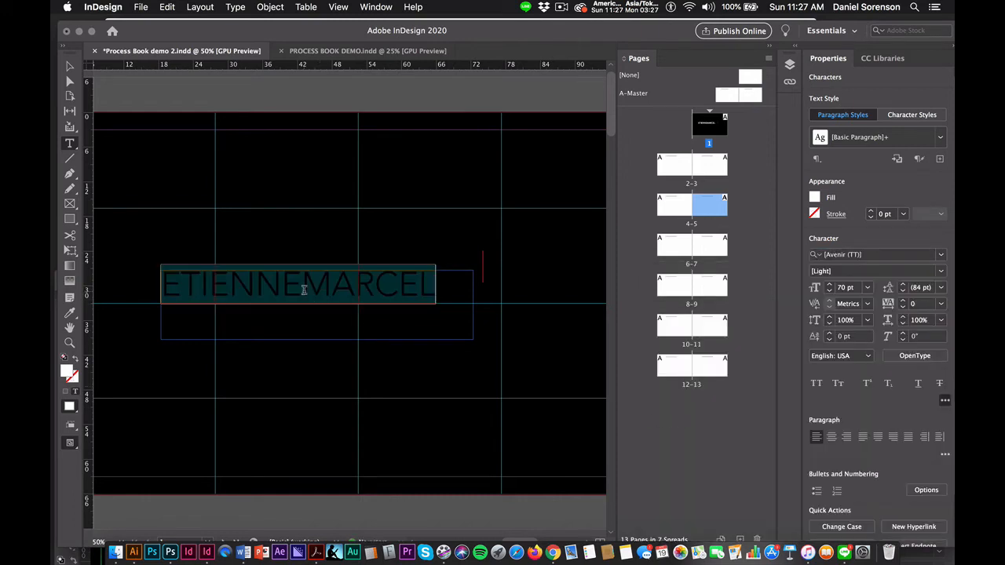
drag(304, 290, 452, 306)
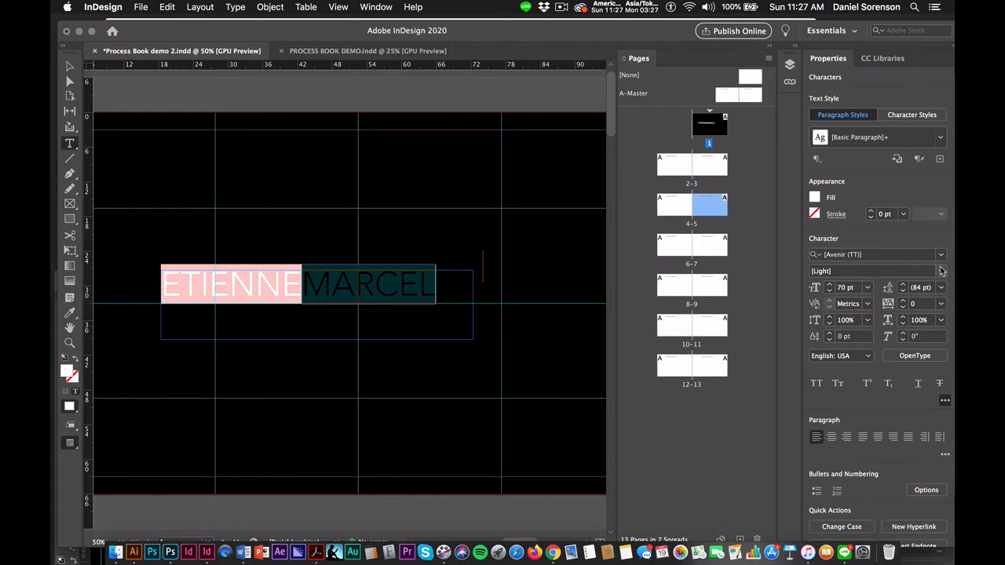
key(Escape)
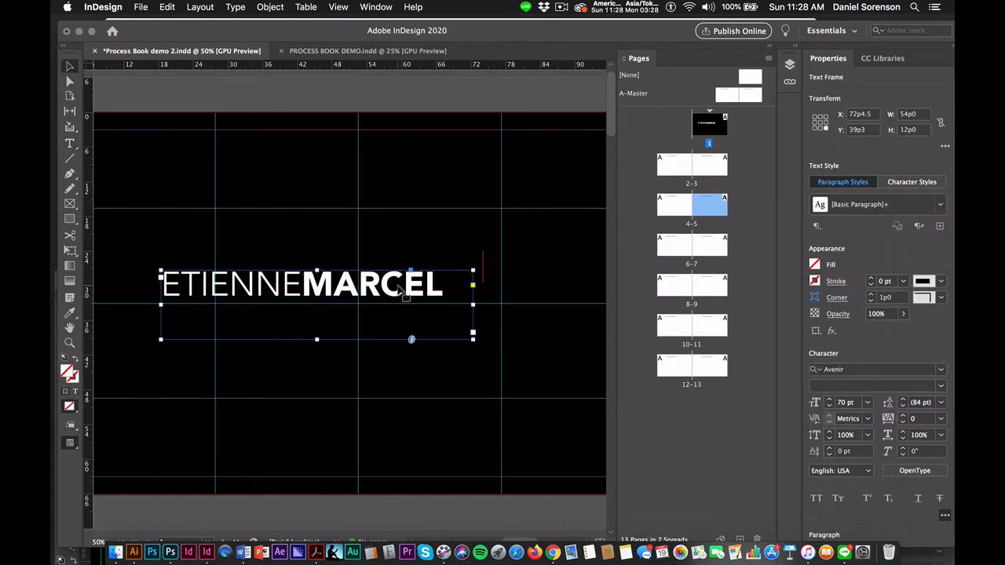
Move the title frame down about 3p0 and enlarge its text to 78 pt
drag(400, 289, 401, 305)
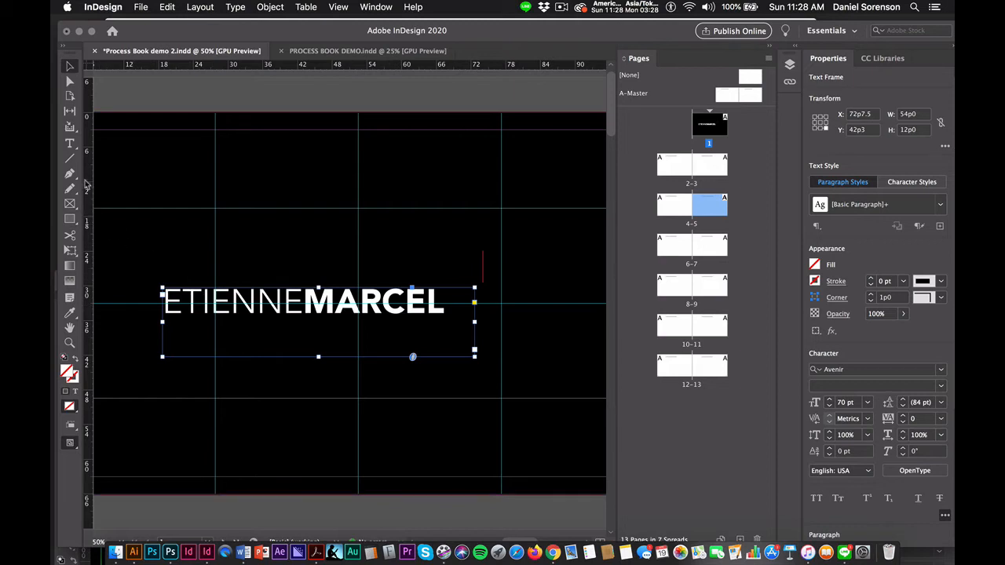
click(70, 144)
drag(445, 310, 156, 290)
key(super+shift+period)
key(super+shift+period)
key(super+shift+period)
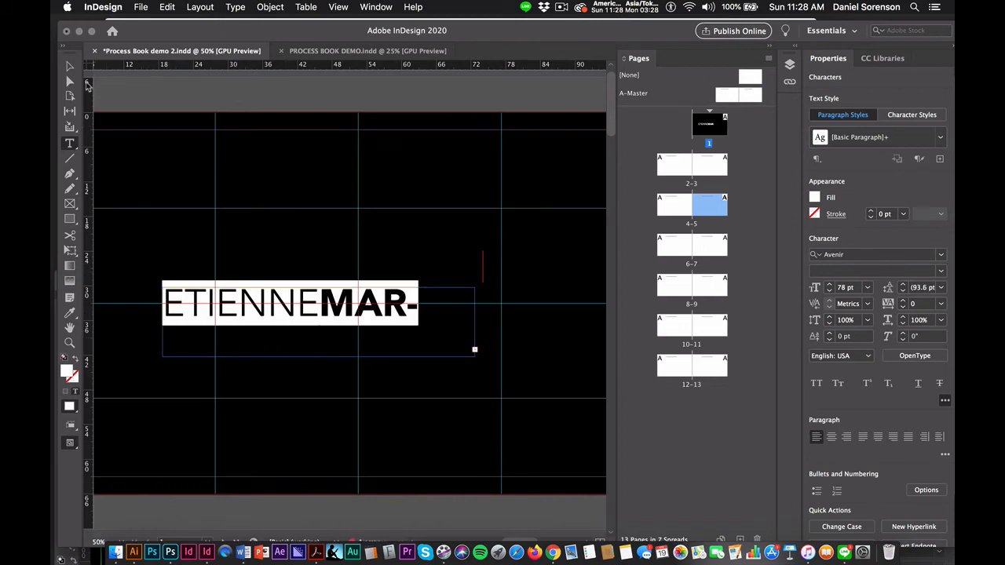
click(69, 81)
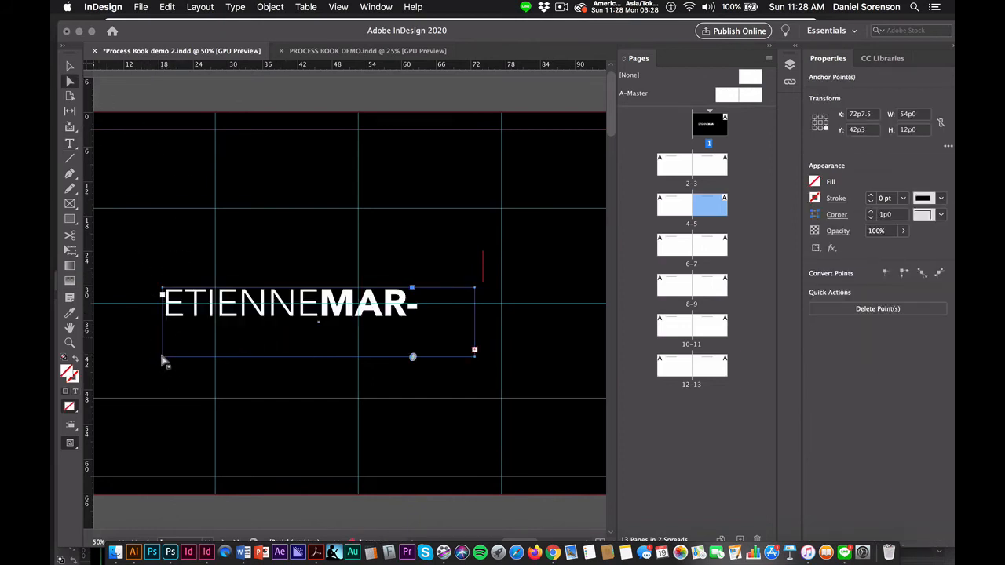
click(69, 66)
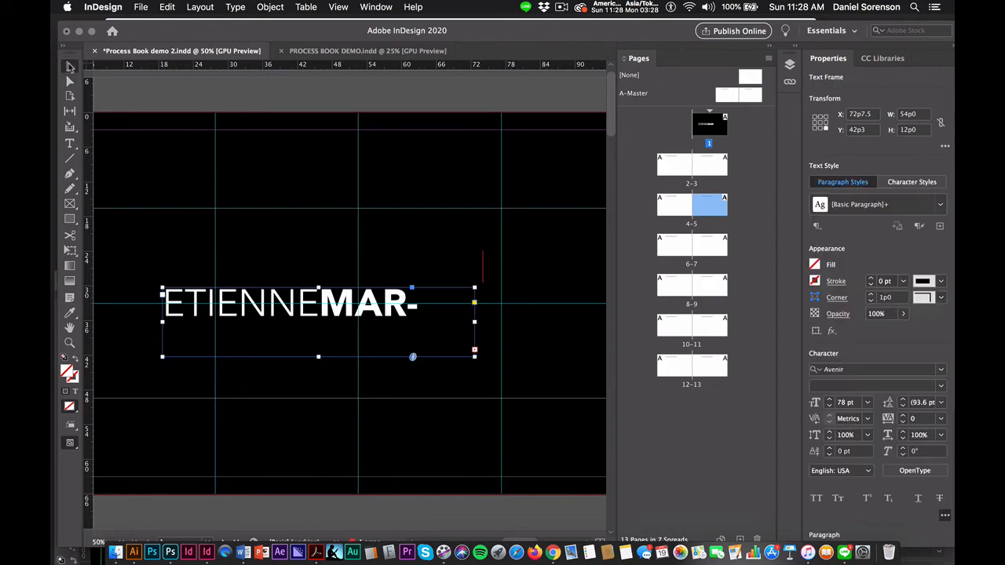
Widen the title frame to 58p7.5 so all of ETIENNEMARCEL fits, and view the cover in Preview mode
drag(160, 321, 135, 322)
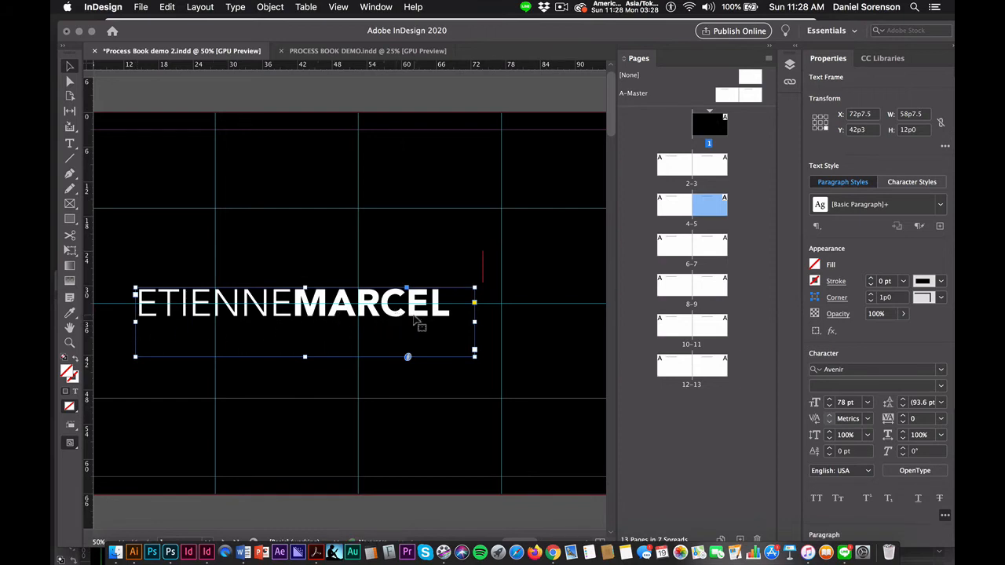
key(super+minus)
key(super+minus)
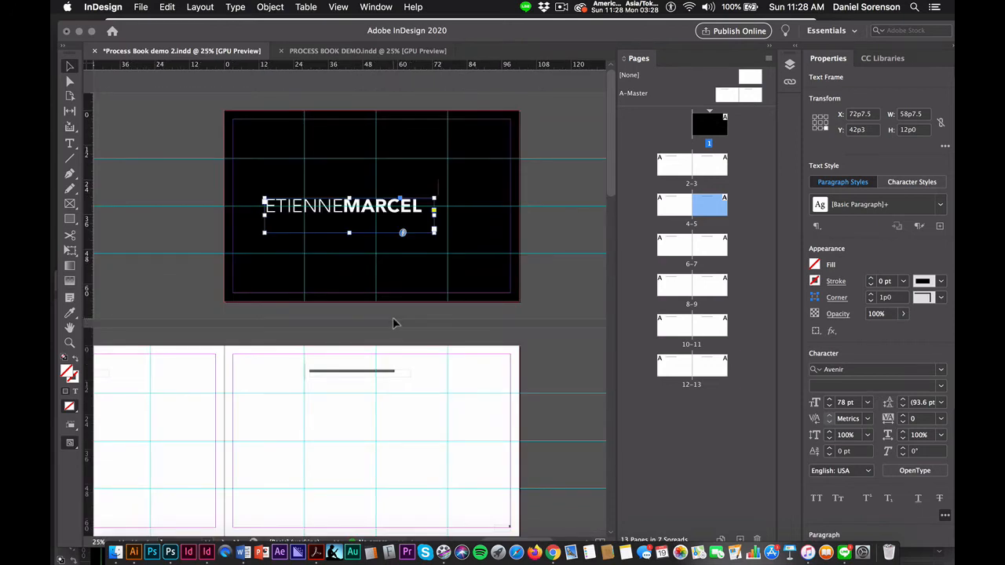
key(w)
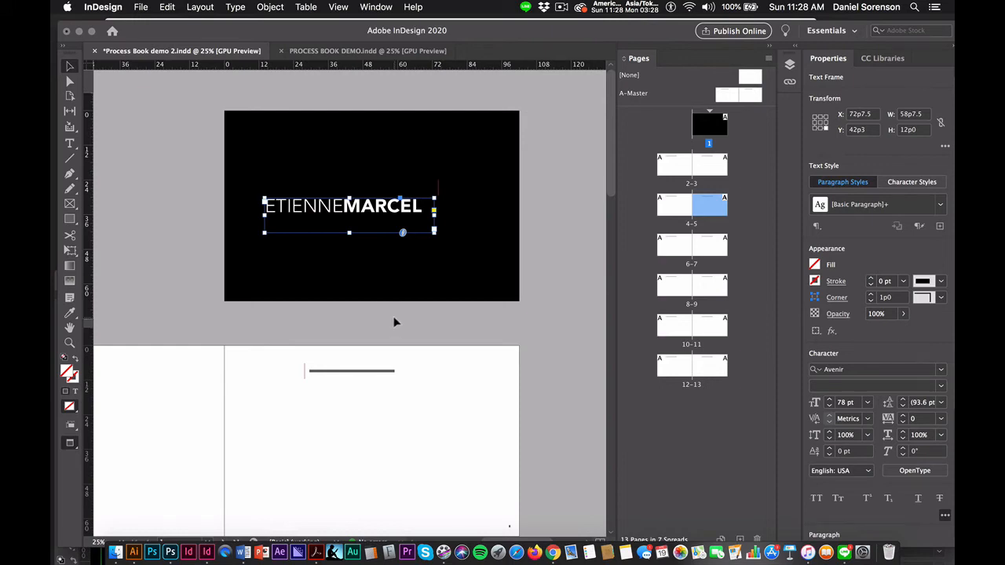
click(395, 321)
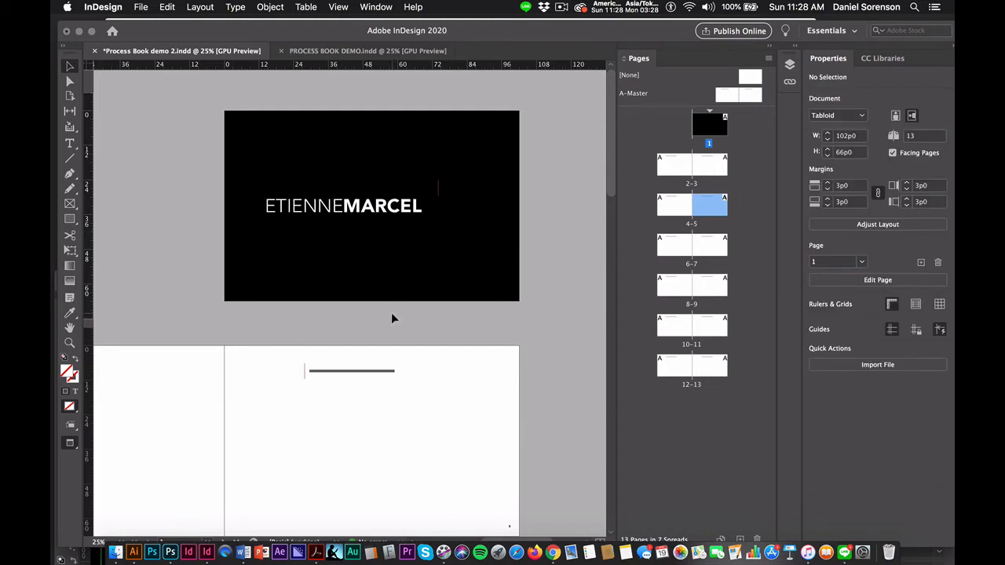
Consult the PROCESS BOOK DEMO document and set the ETIENNEMARCEL title frame's opacity to 30%
click(353, 51)
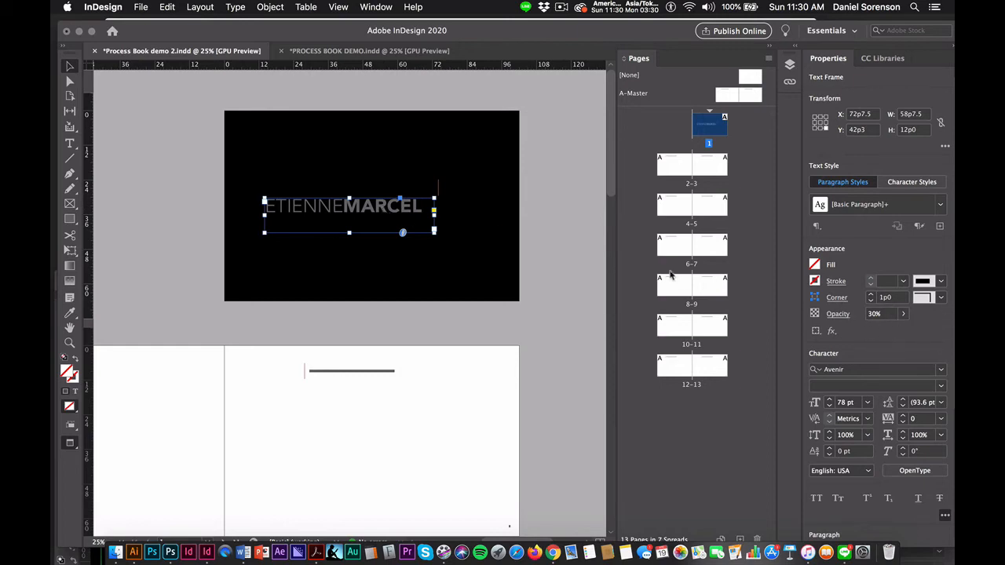
click(575, 251)
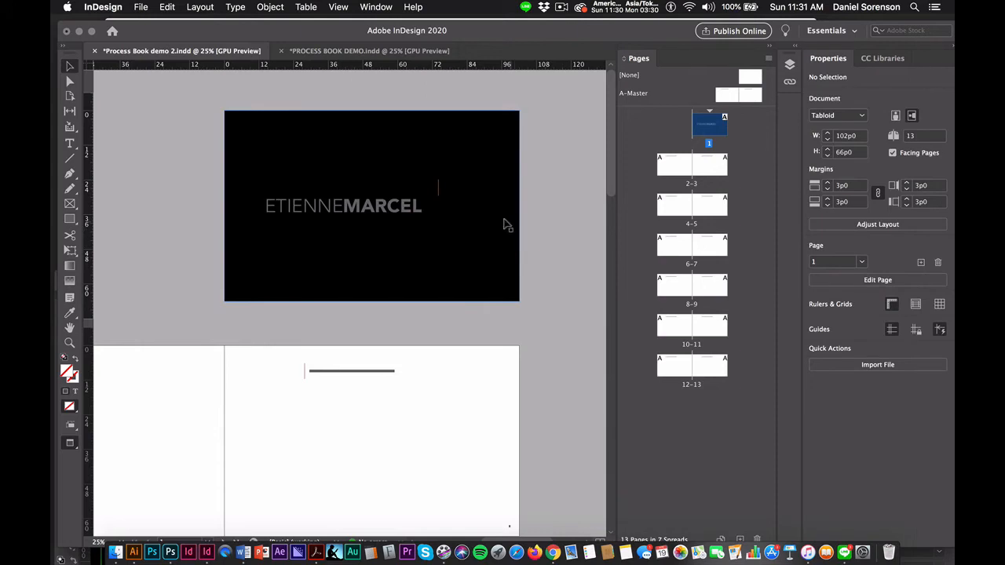
Move the short red vertical line down beside the title to Y 37p6 and lengthen it to 7p3
click(438, 188)
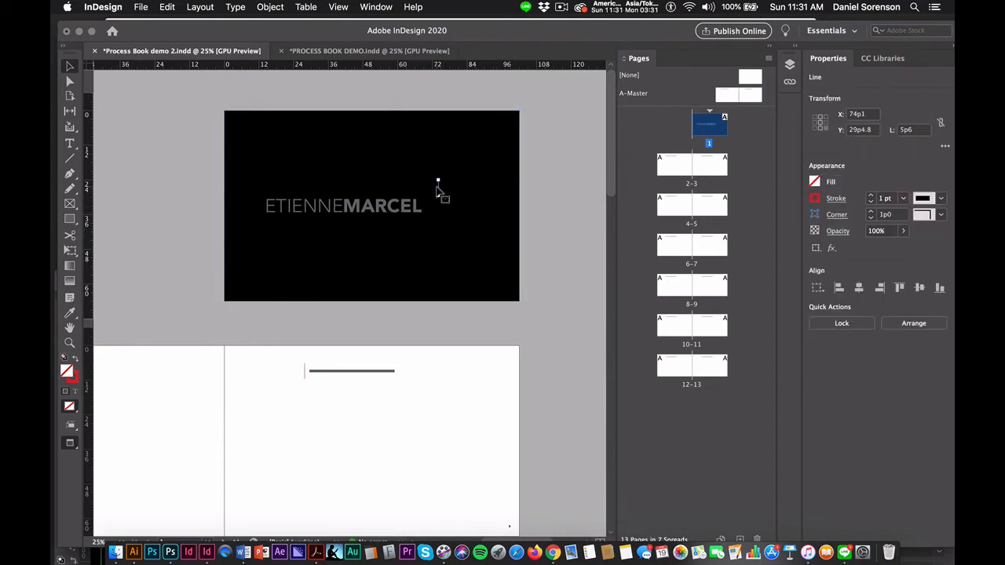
drag(439, 192, 440, 219)
key(a)
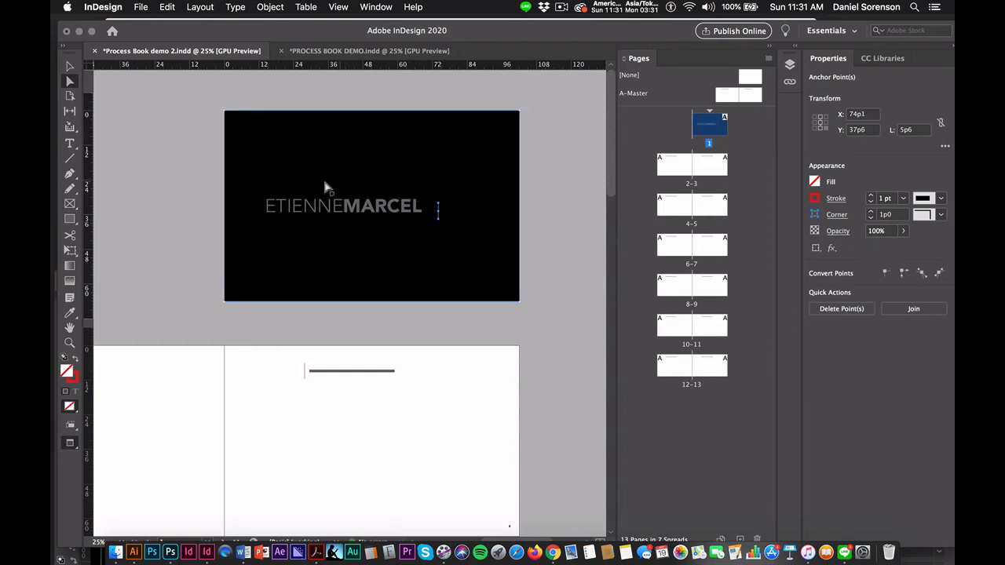
key(v)
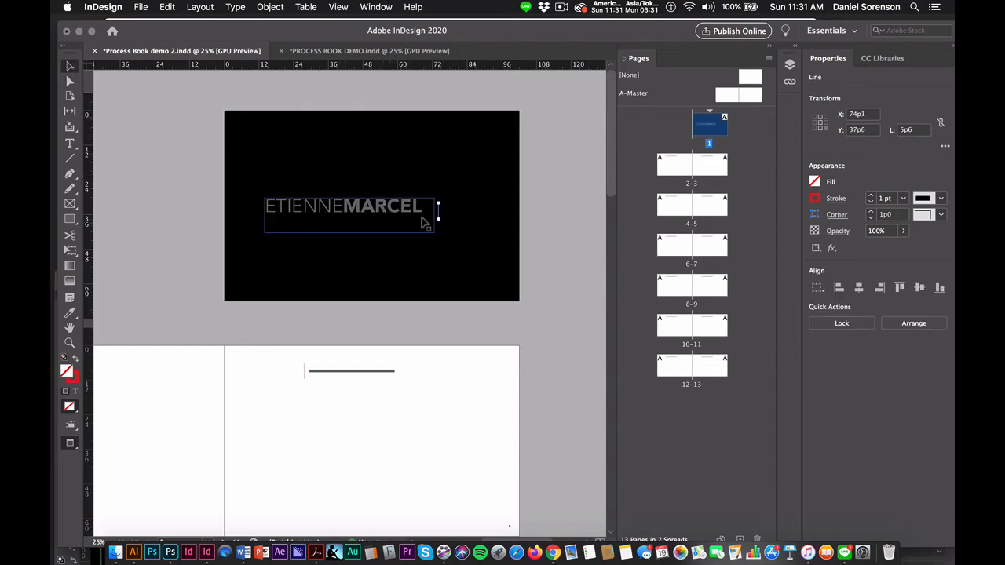
drag(437, 202, 437, 198)
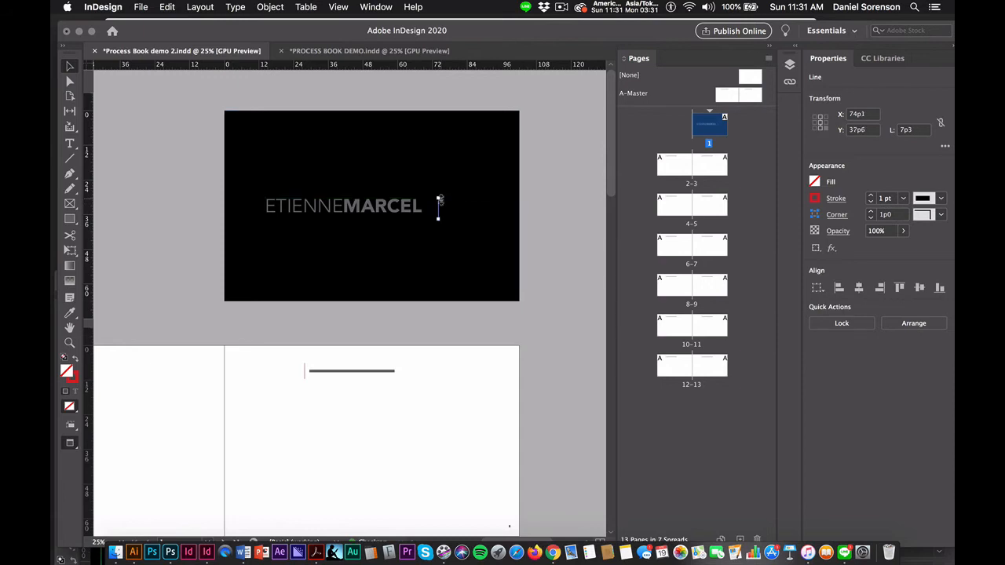
click(530, 210)
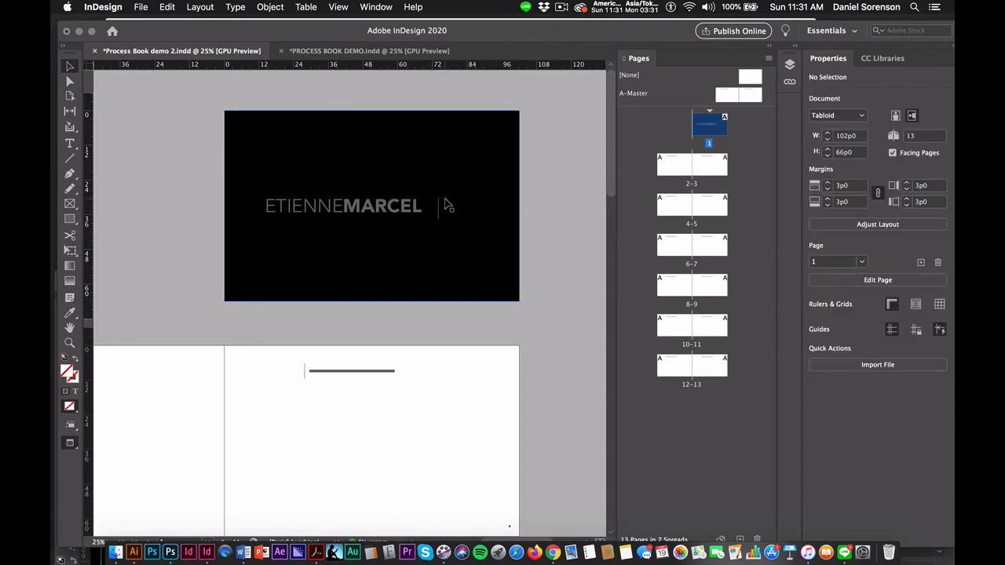
Lengthen the red line to 9p0 and place it at X 72p8.5, along the end of the title frame
key(super+equal)
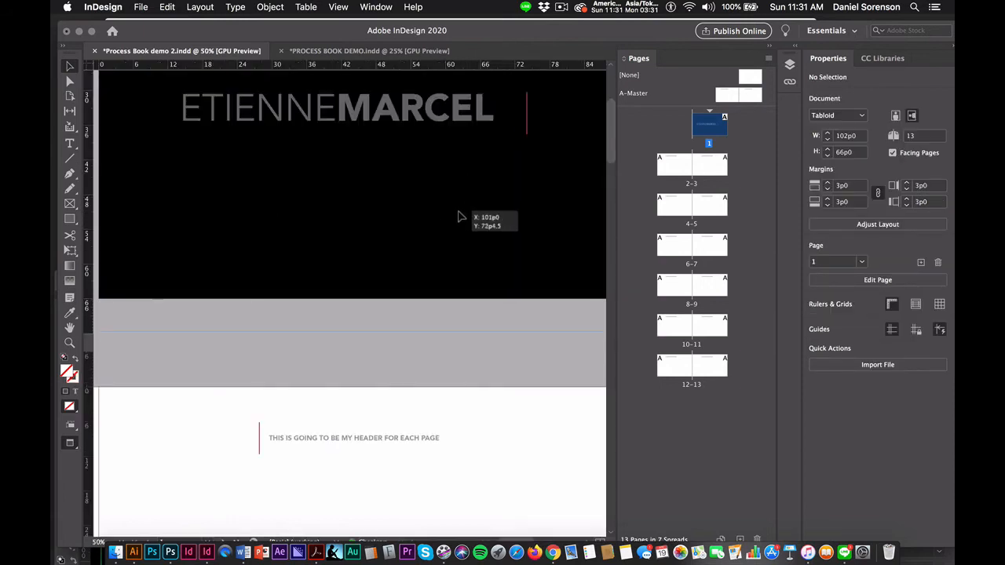
click(463, 201)
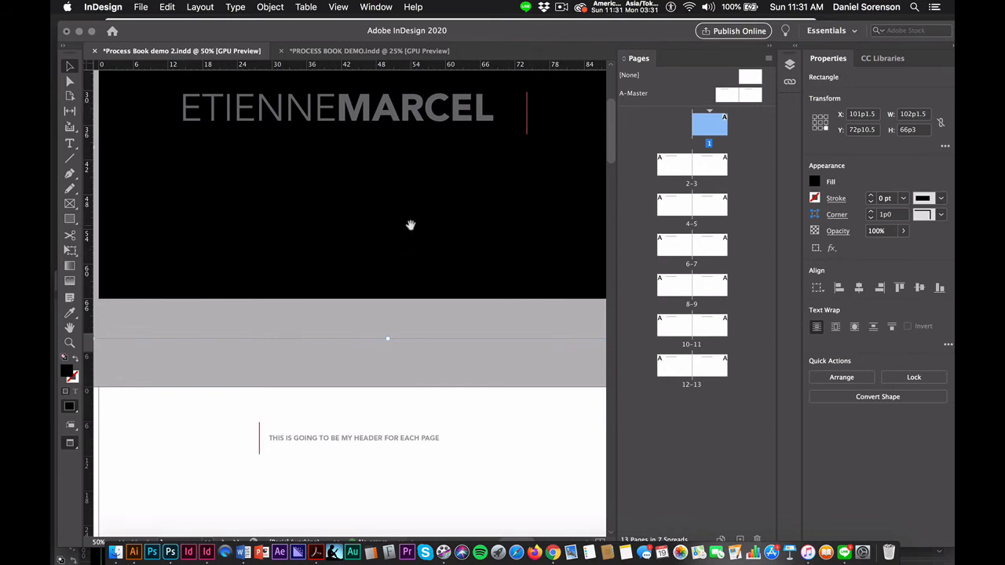
drag(411, 225, 399, 325)
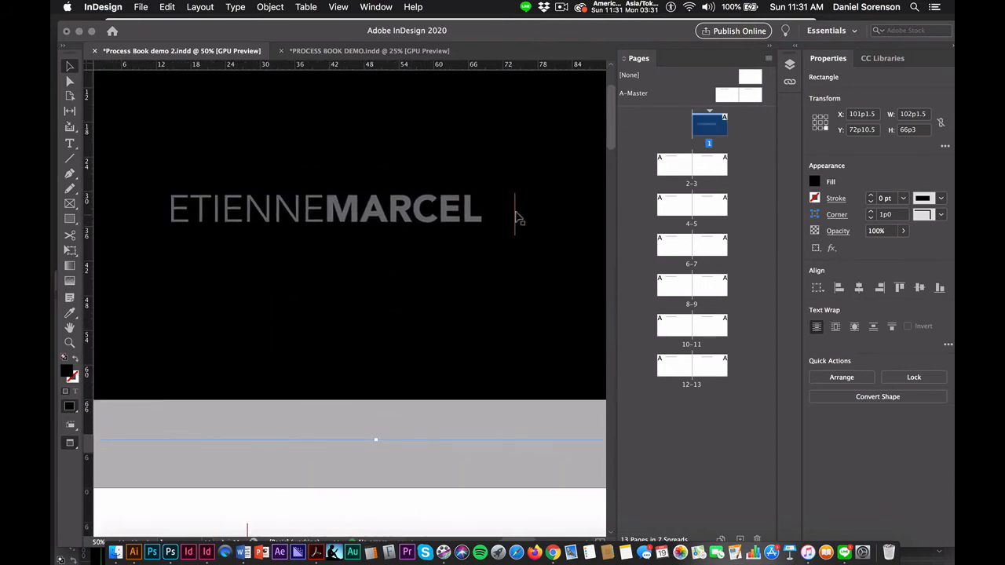
drag(515, 193, 505, 224)
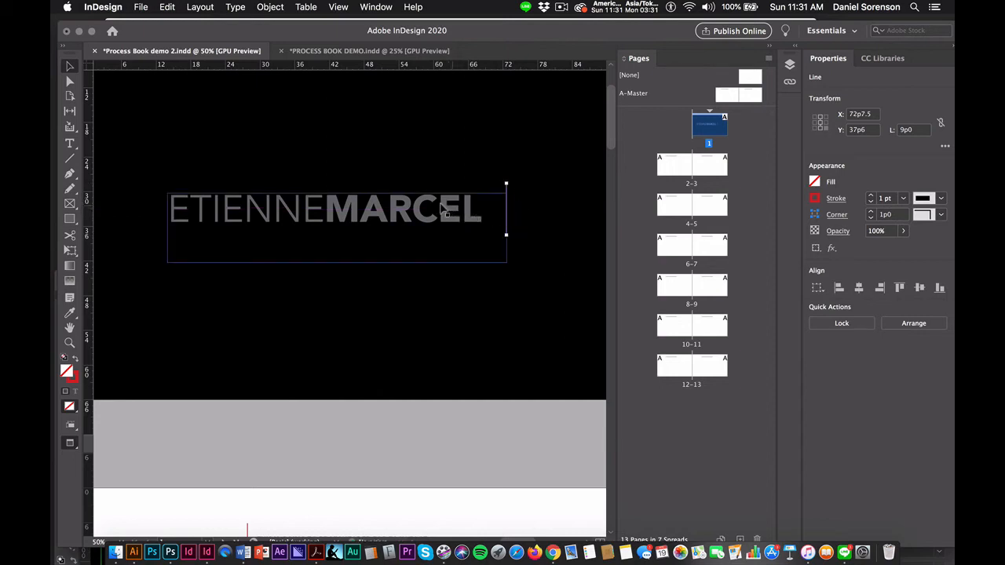
drag(509, 213, 511, 213)
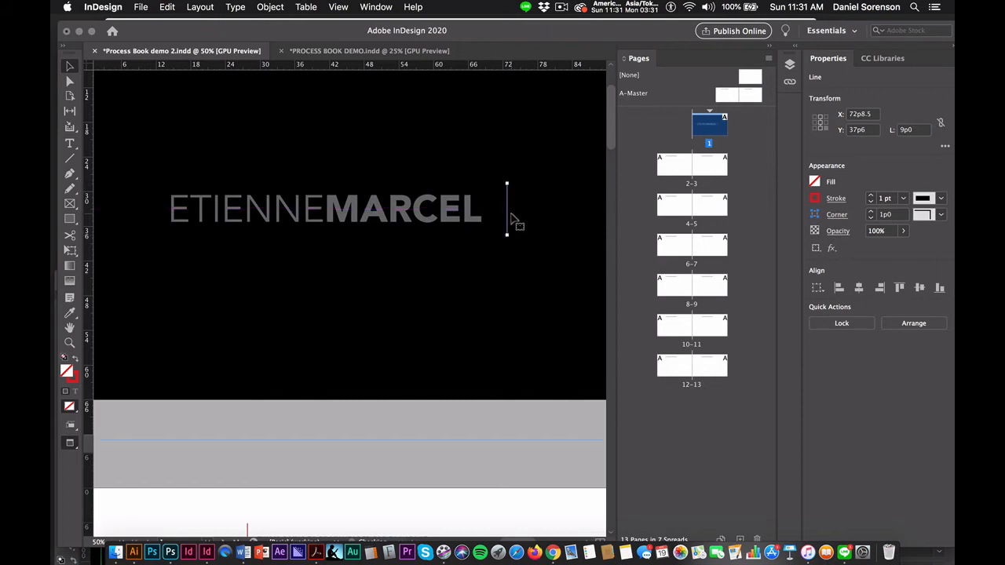
Group the red line with the ETIENNEMARCEL title frame
shift+click(462, 225)
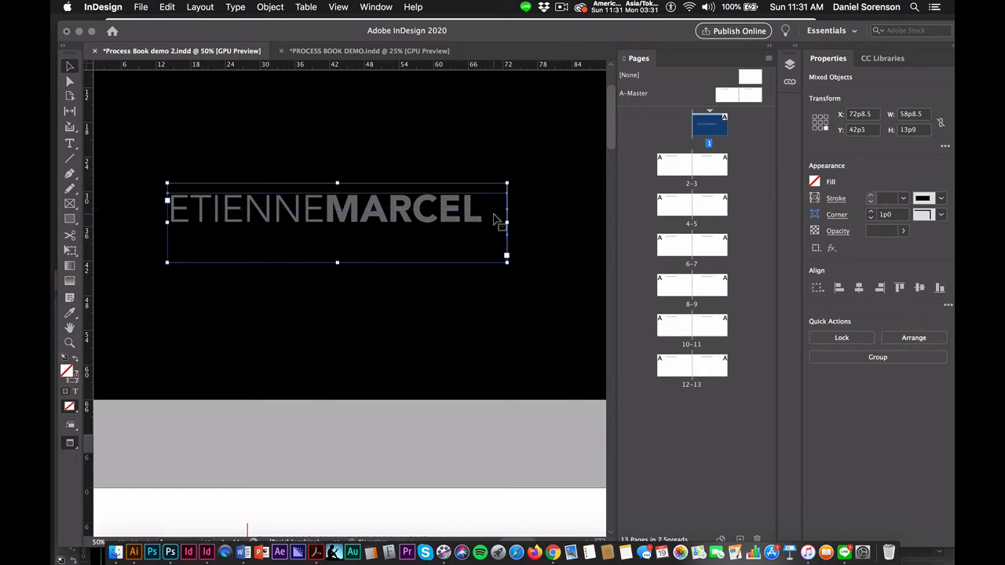
key(super+g)
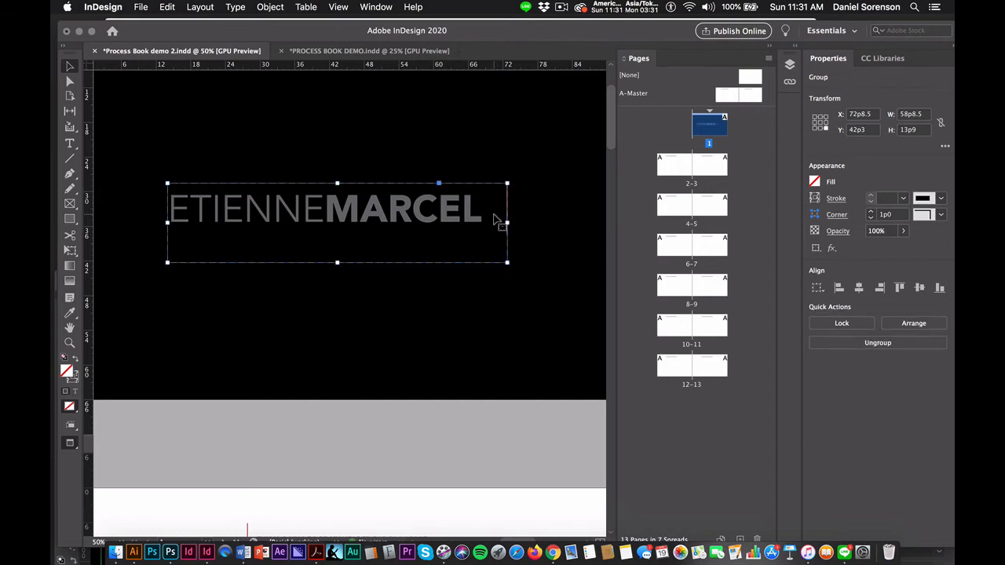
click(492, 314)
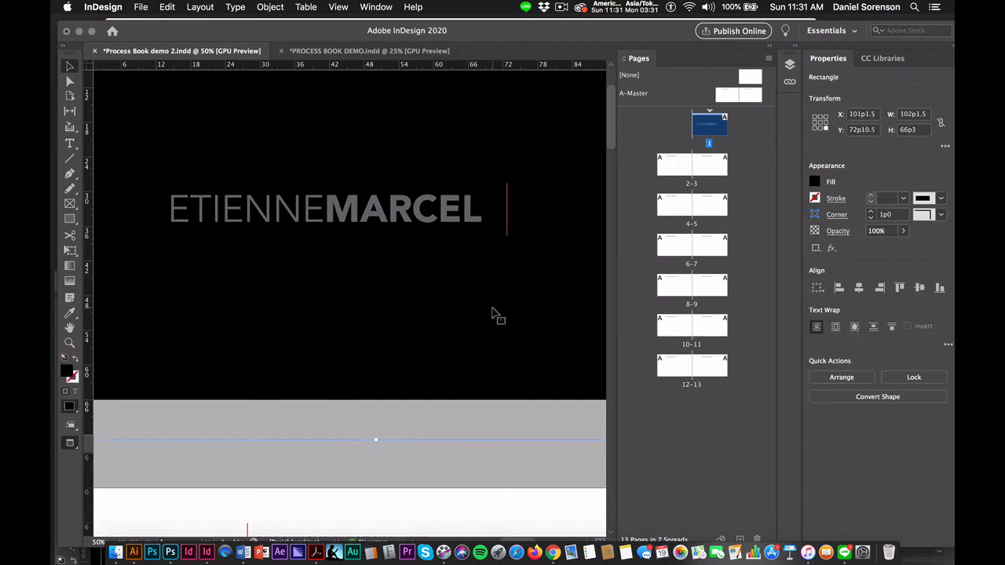
key(super+minus)
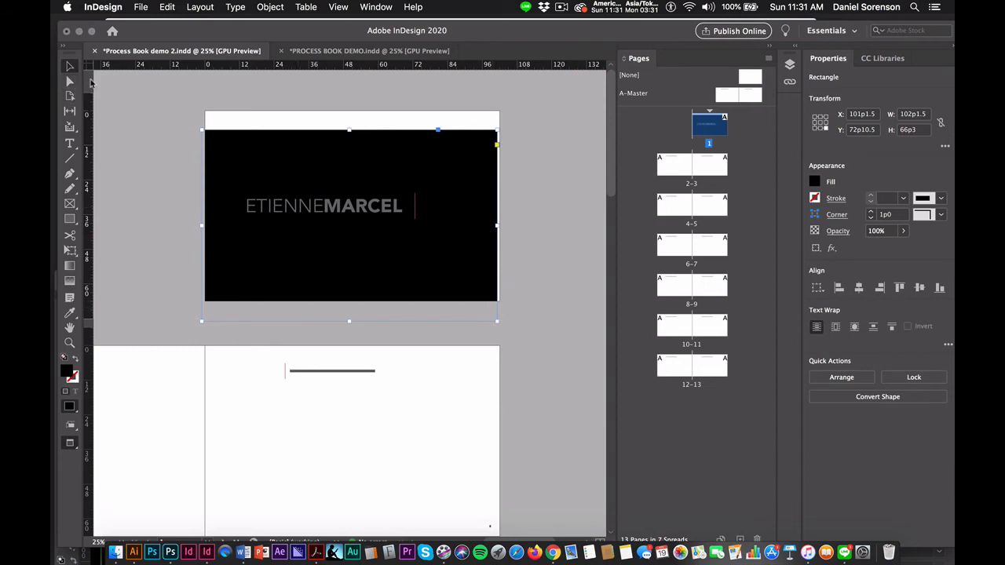
Compare with the PROCESS BOOK DEMO.indd cover and nudge the title frame inside its group closer to the red line
click(316, 51)
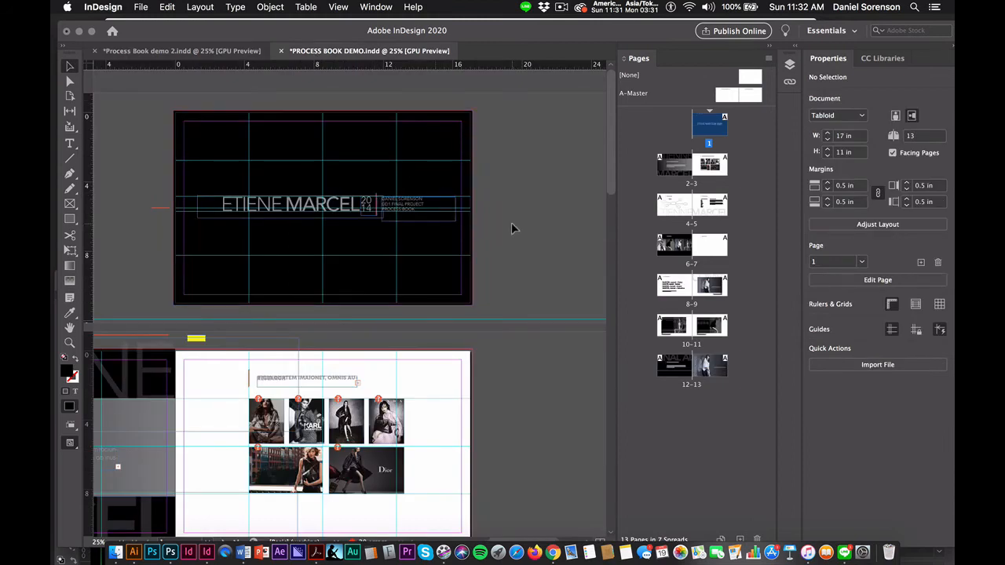
key(w)
drag(350, 189, 449, 265)
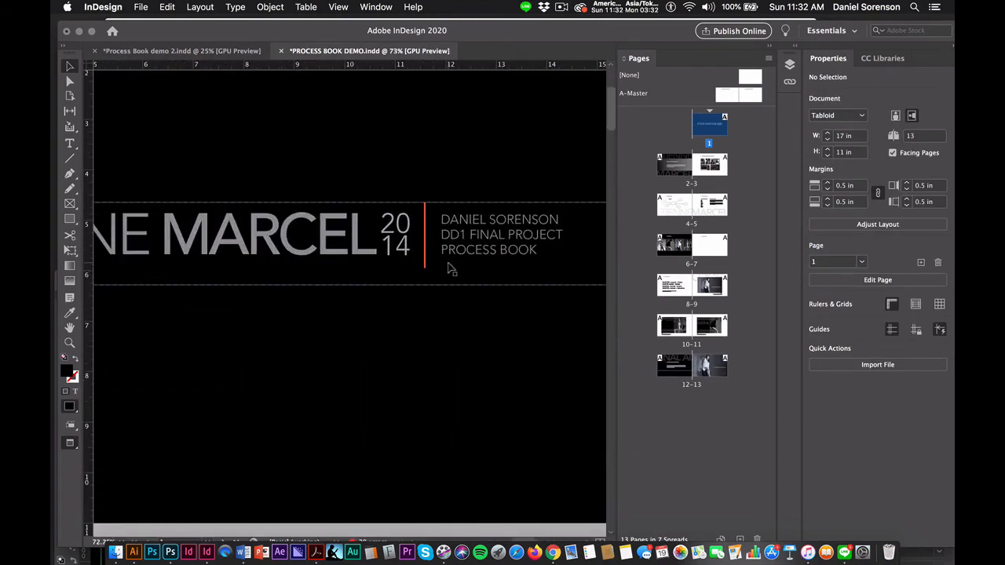
click(238, 52)
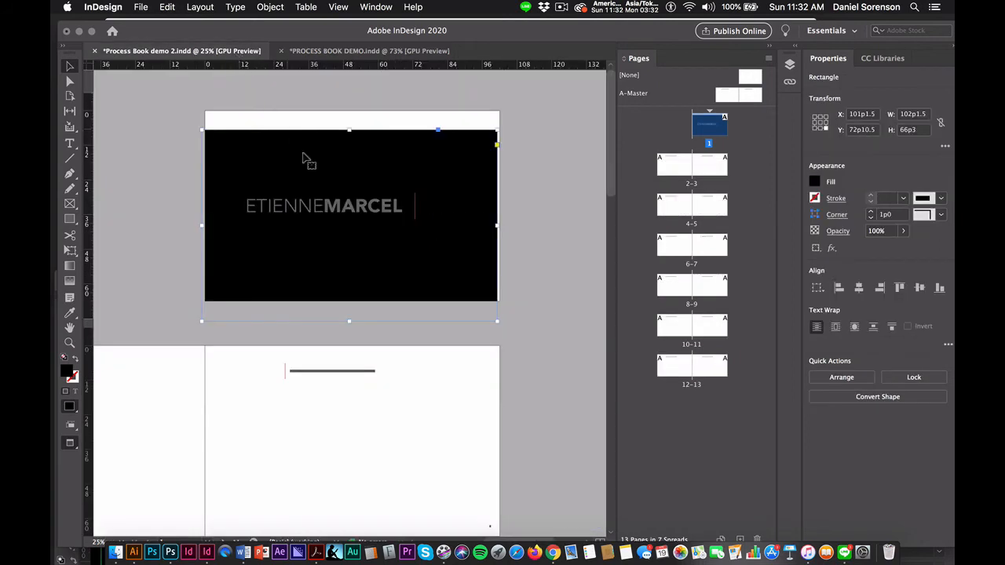
click(69, 81)
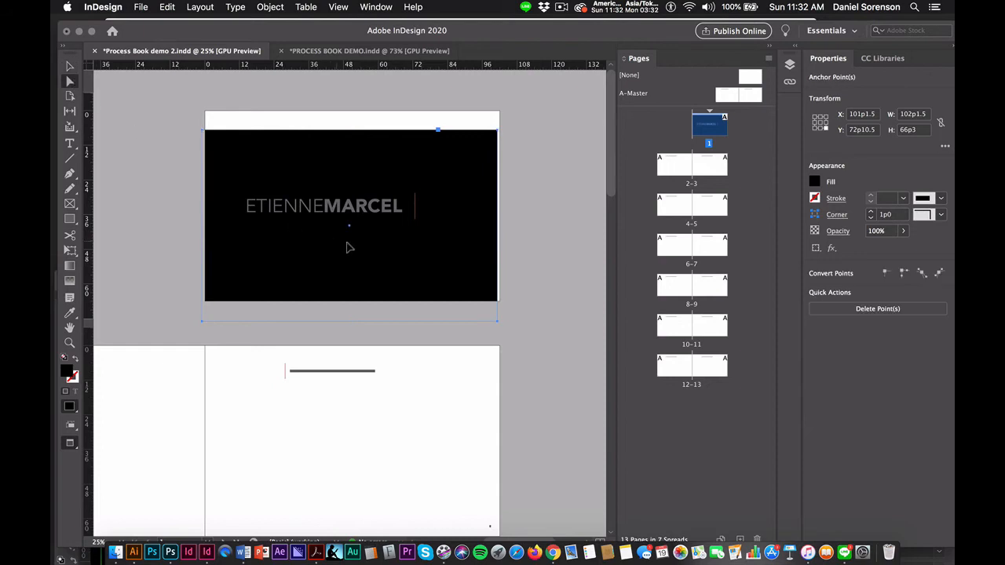
click(343, 218)
key(Right)
key(Right)
key(Right)
key(Right)
key(Right)
key(Right)
key(Right)
key(Right)
key(Right)
key(Right)
key(Right)
key(Right)
key(Right)
key(Right)
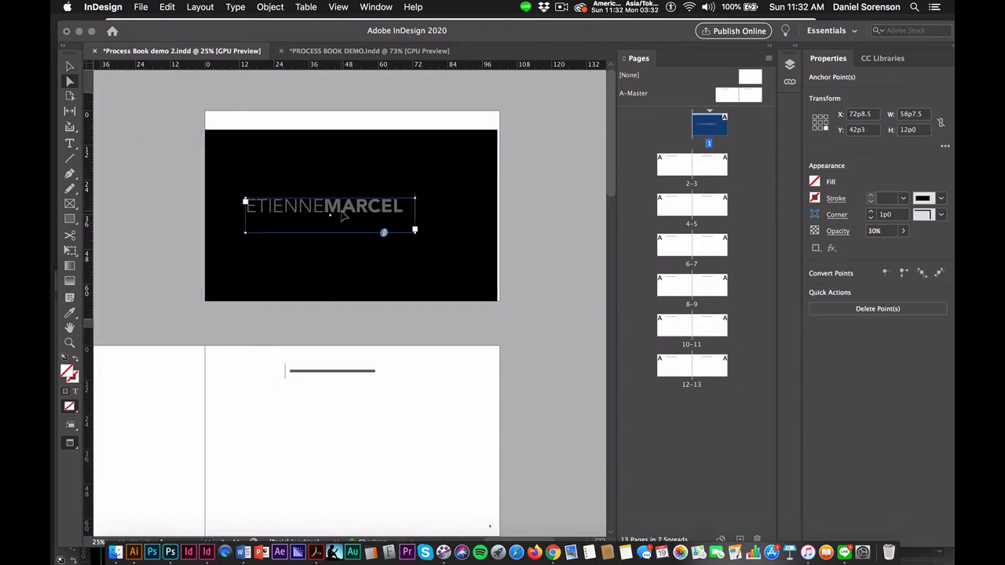
key(Right)
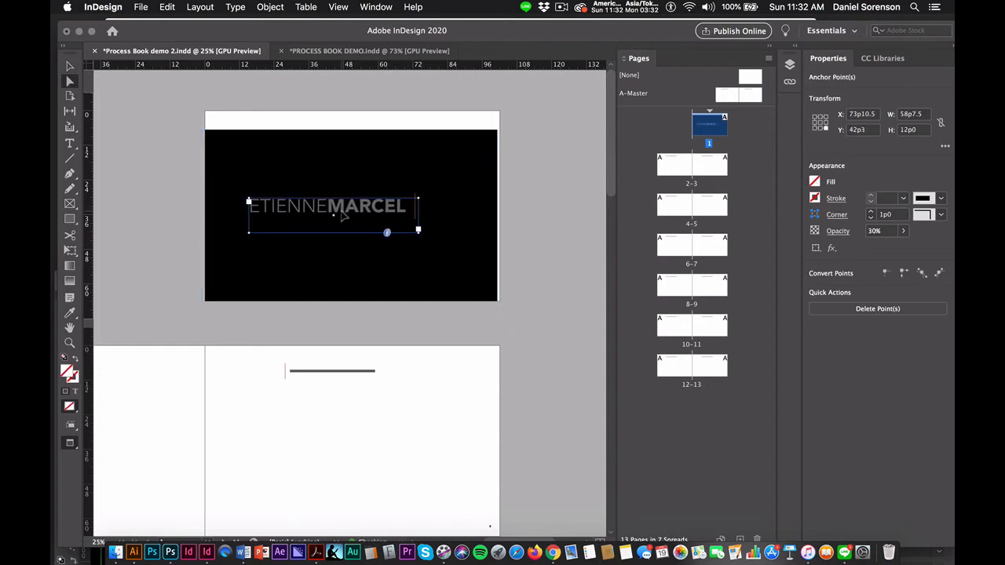
key(Right)
key(Right)
key(Right)
key(Right)
key(Right)
key(Right)
key(Right)
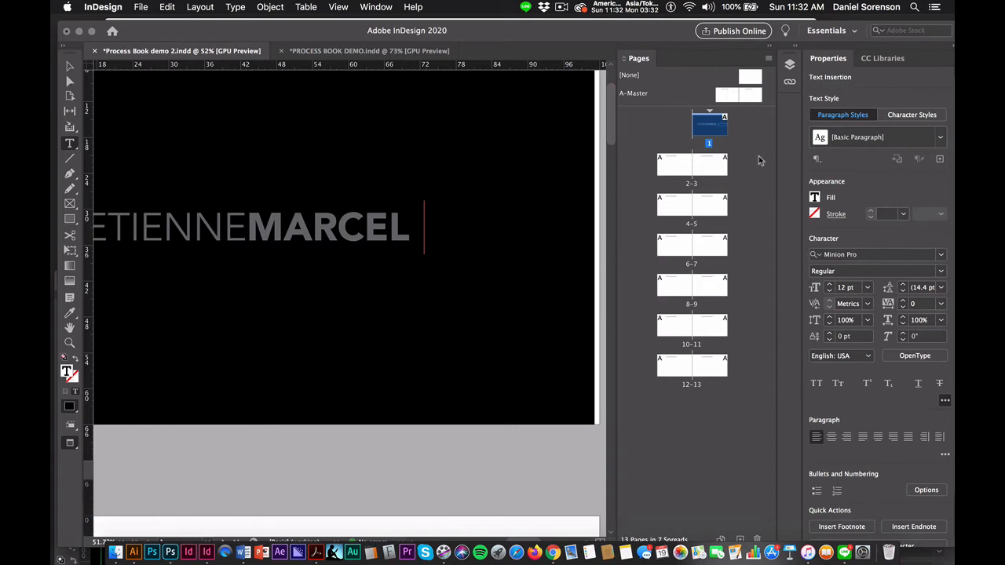
Add [Paper]-filled Avenir 35 Light credit text beside the red line: the author's name, DD1 FINAL PROOJECT and PROCESS BOOK on three lines
text(PR)
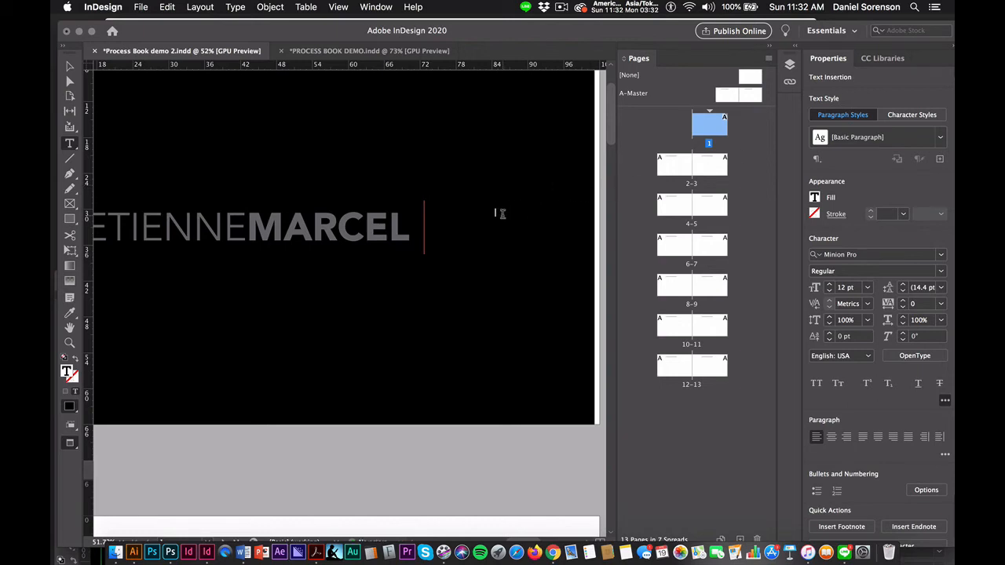
drag(499, 212, 438, 210)
click(815, 197)
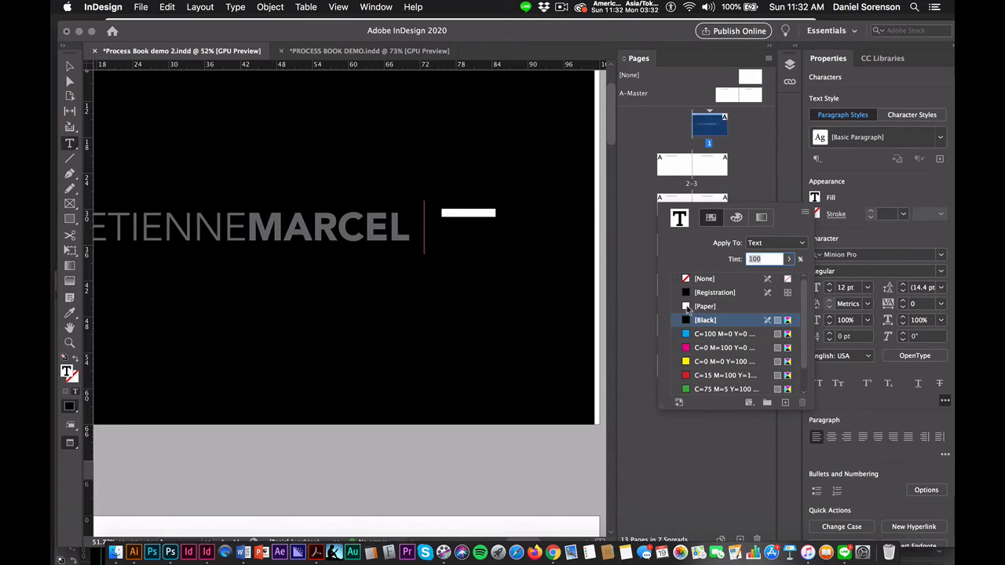
click(692, 306)
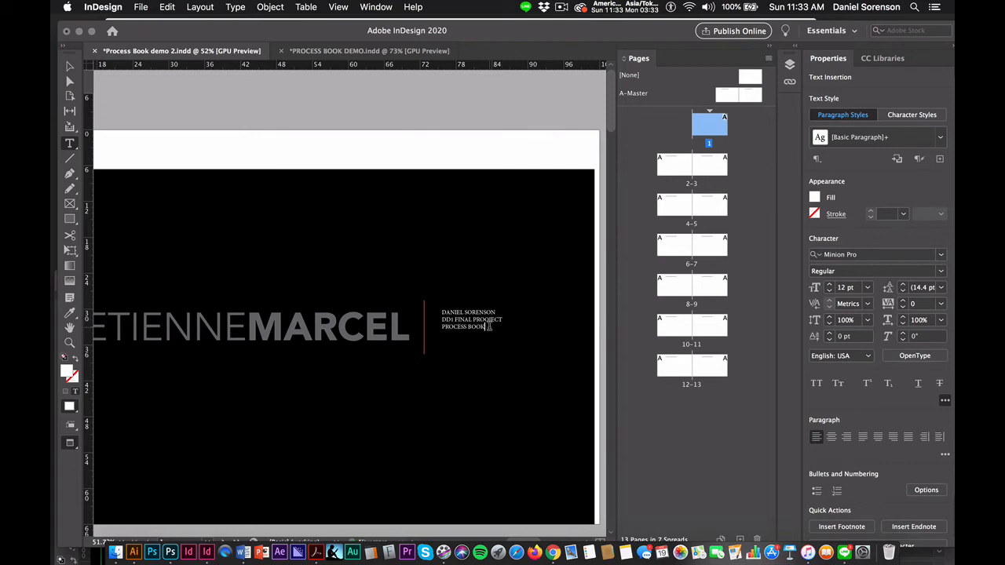
drag(487, 327, 424, 311)
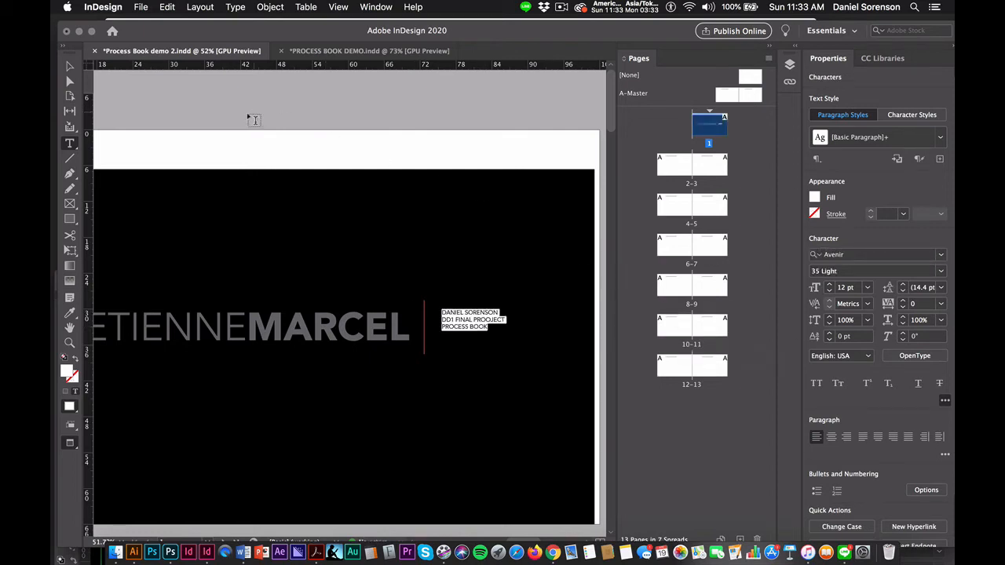
Scale the credit text frame up to about 17.8 pt type and place it just beyond the red line
click(69, 66)
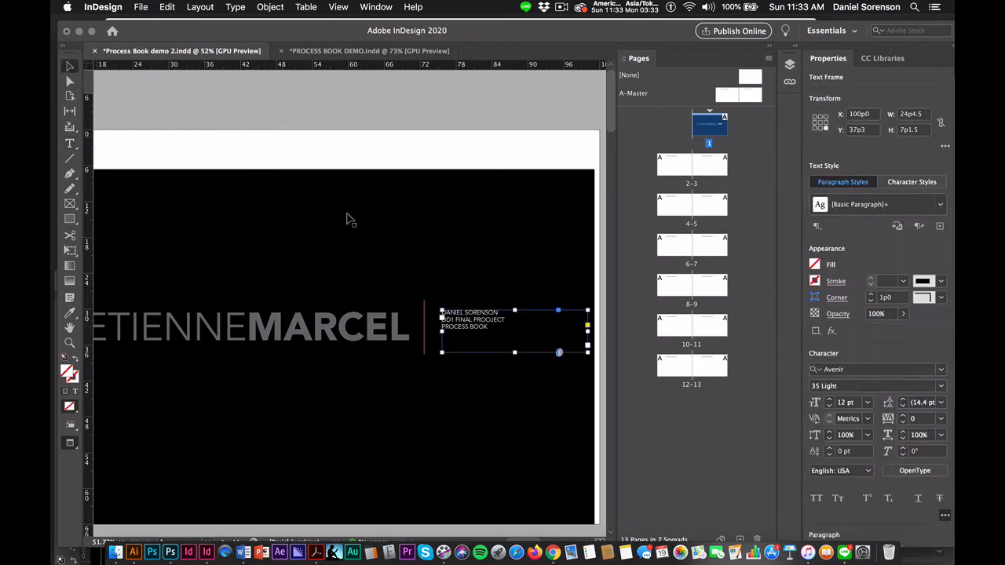
drag(453, 333, 406, 336)
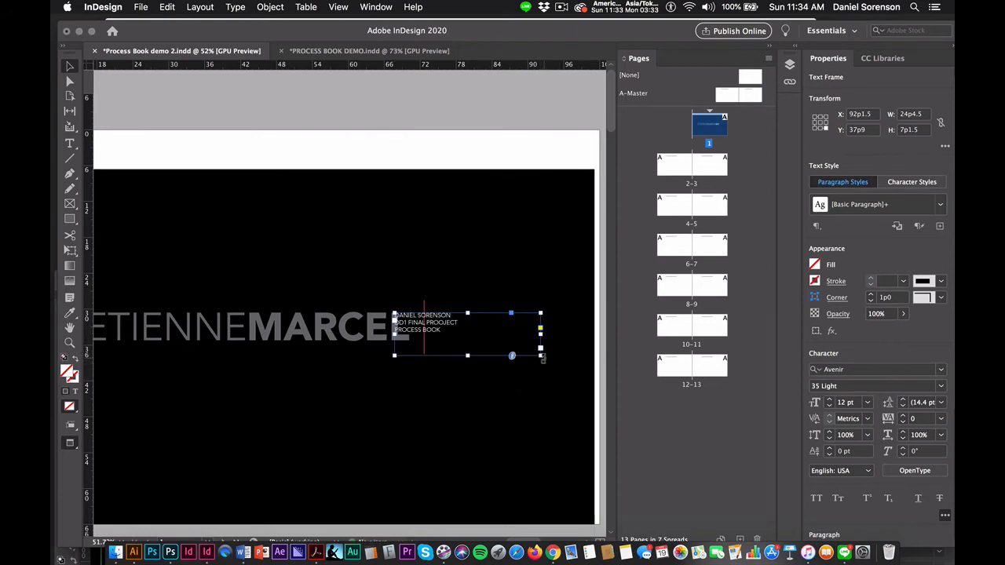
key(e)
drag(540, 356, 597, 383)
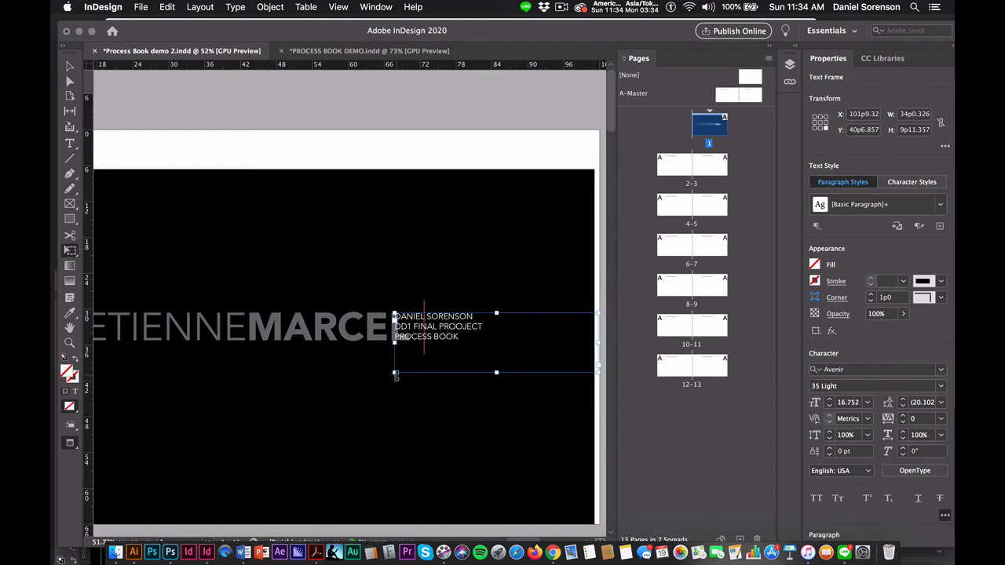
drag(393, 375, 381, 377)
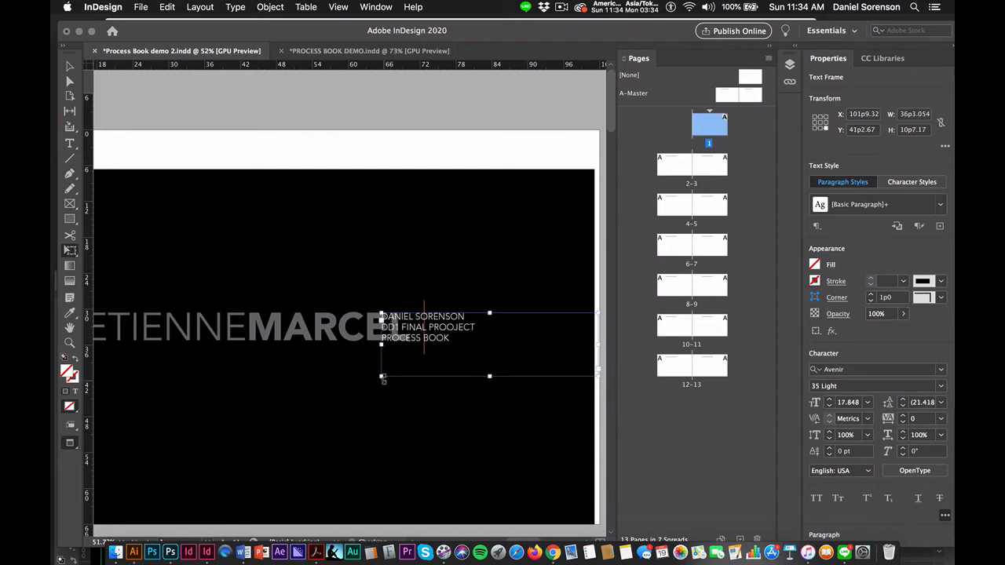
drag(395, 343, 455, 352)
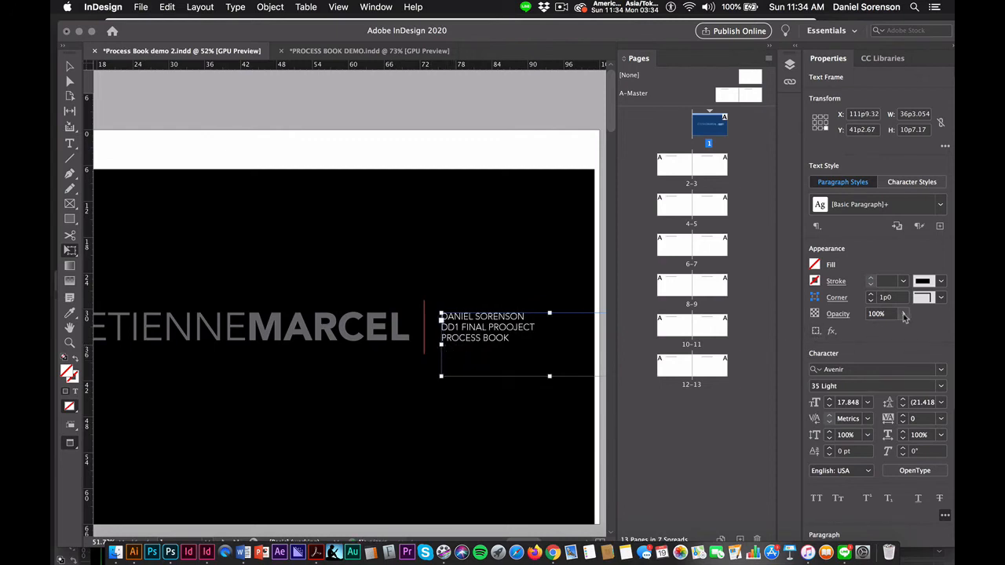
Set the credit text's opacity to 30% and narrow its frame to about 15p10.7 so it fits the text
drag(903, 314, 857, 332)
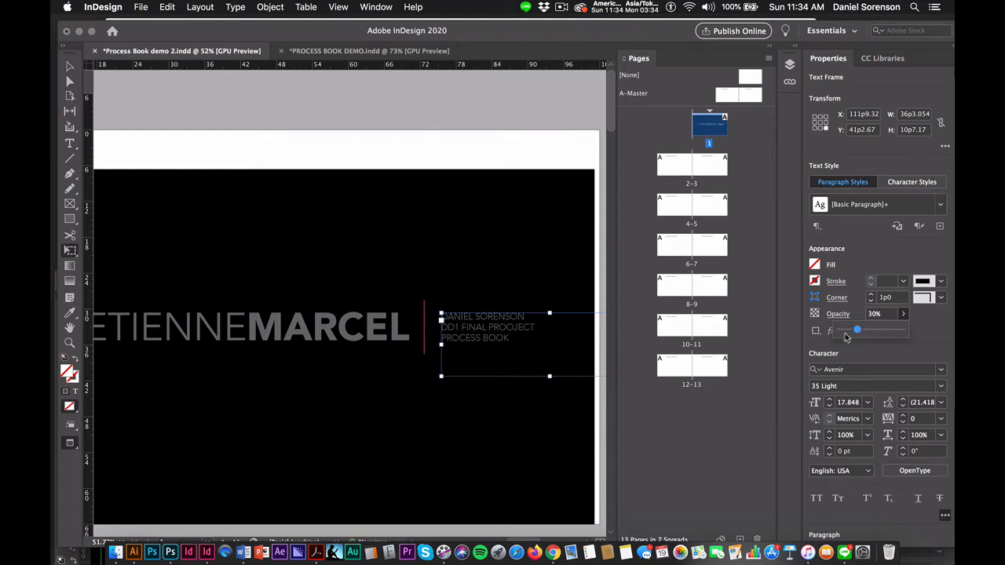
click(553, 432)
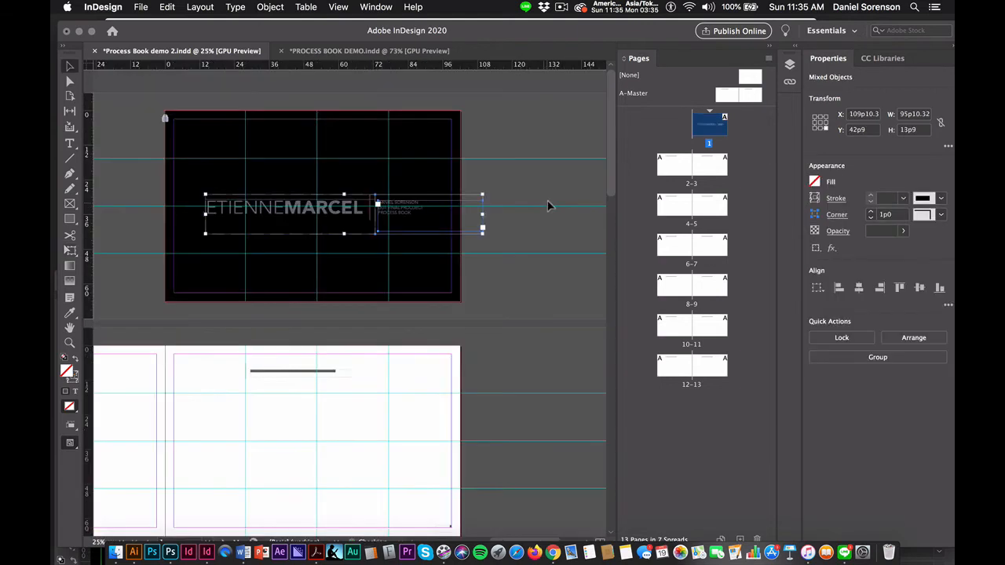
click(548, 206)
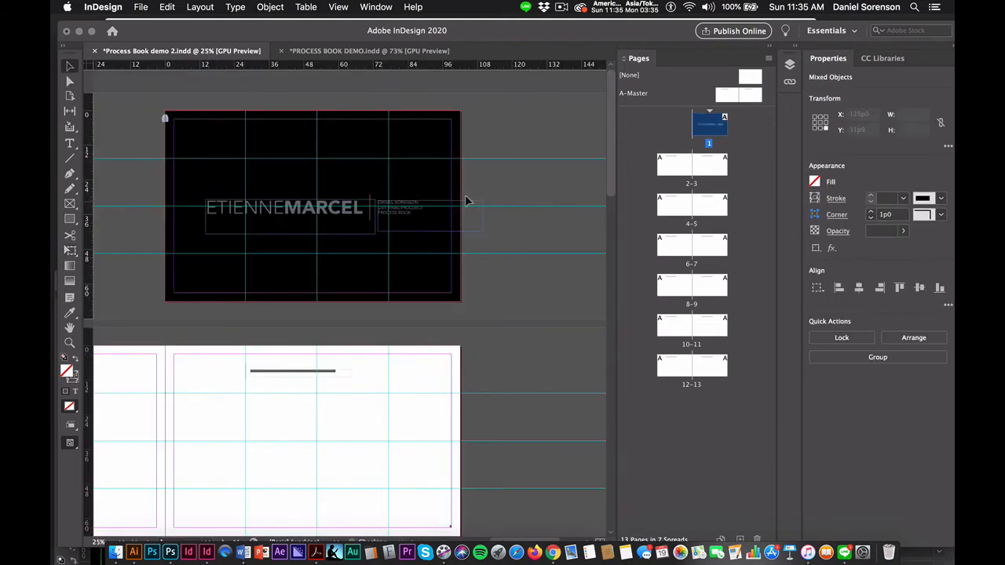
click(403, 216)
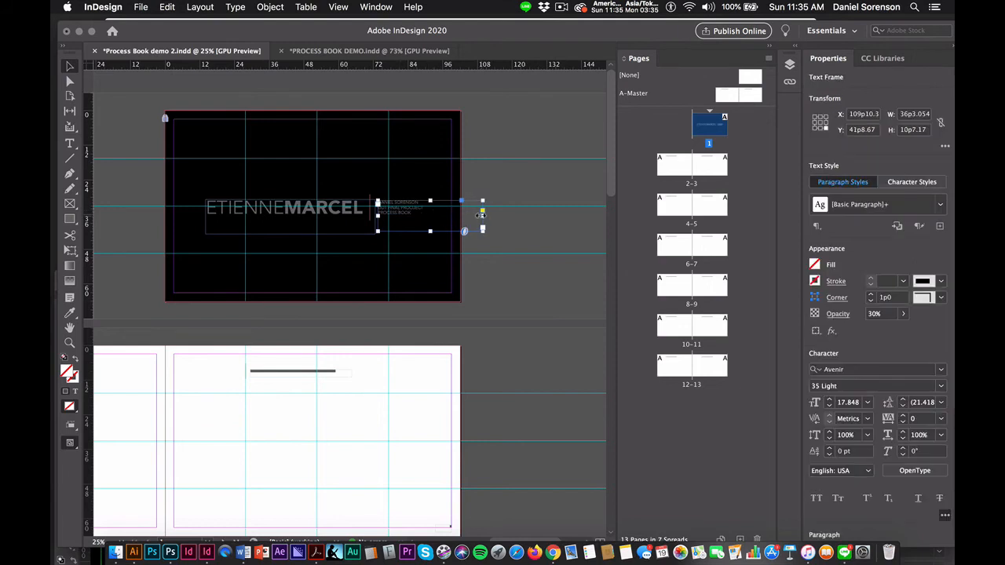
drag(479, 213, 423, 215)
Group the credit text frame with the ETIENNEMARCEL title and red line group
key(super+equal)
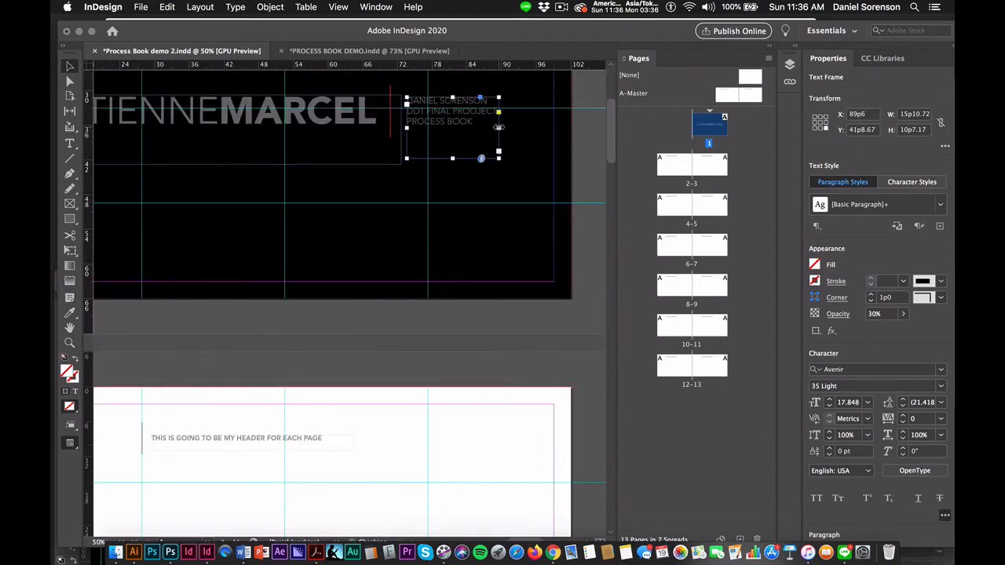
shift+click(393, 130)
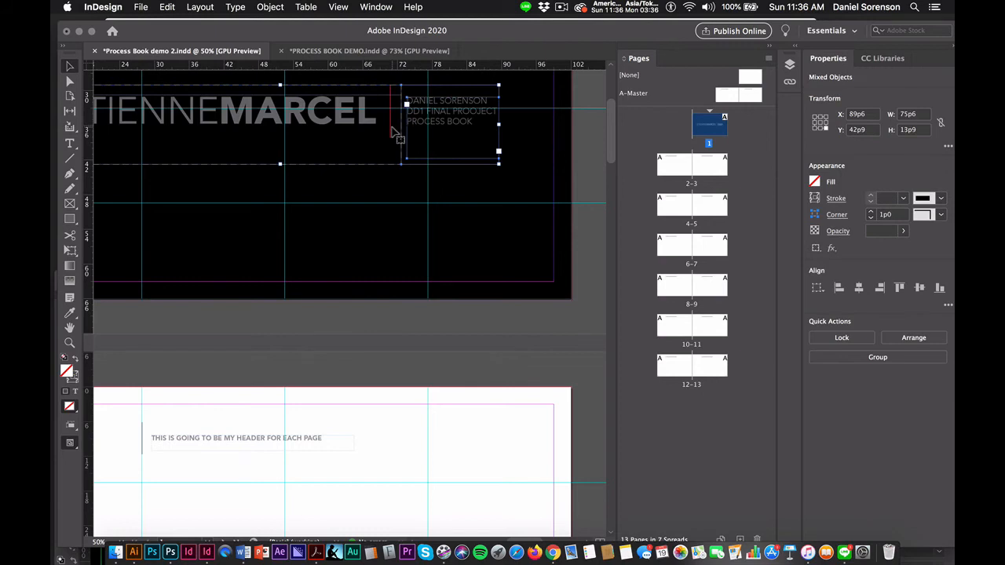
key(super+g)
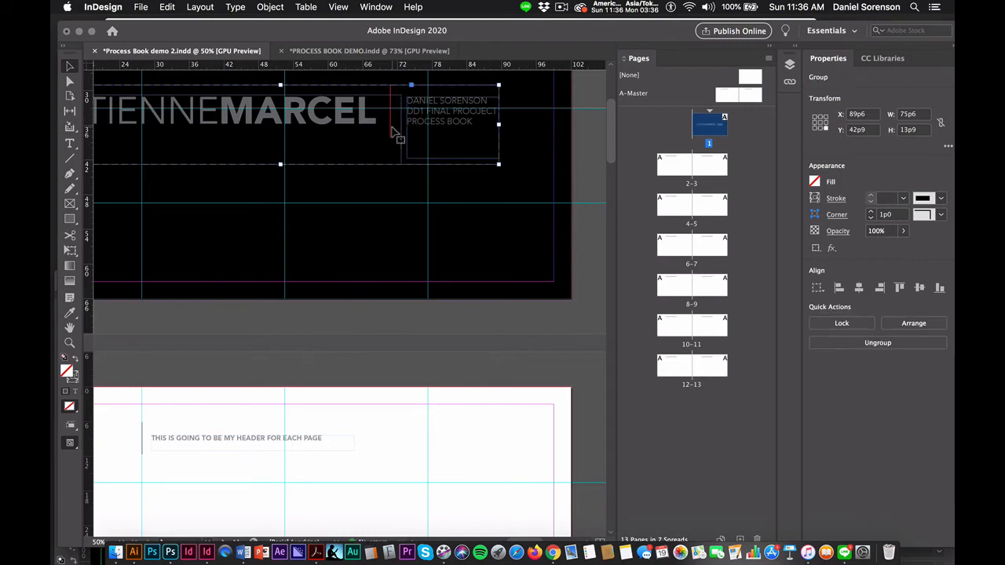
Centre the complete title group horizontally on the cover's middle guide, at X 90p2.6 and Y 42p11.4
key(super+0)
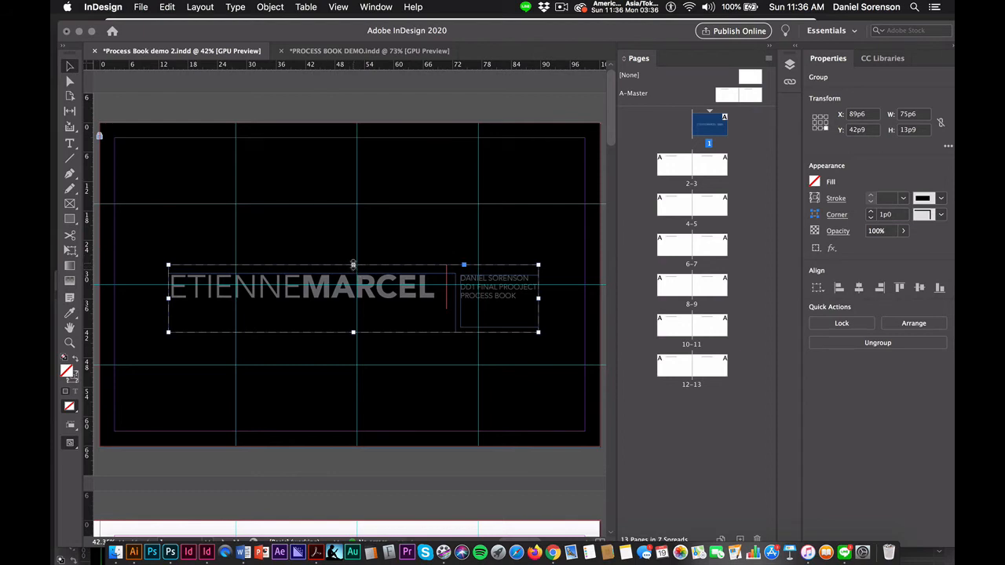
drag(380, 286, 379, 285)
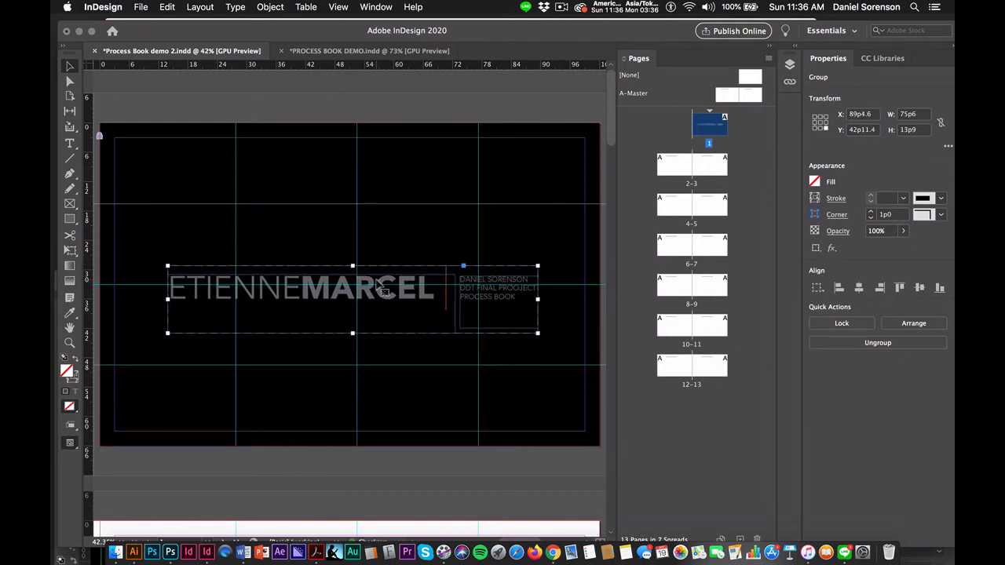
key(Right)
key(Right)
key(Right)
key(Right)
key(Right)
key(Right)
key(Right)
key(Right)
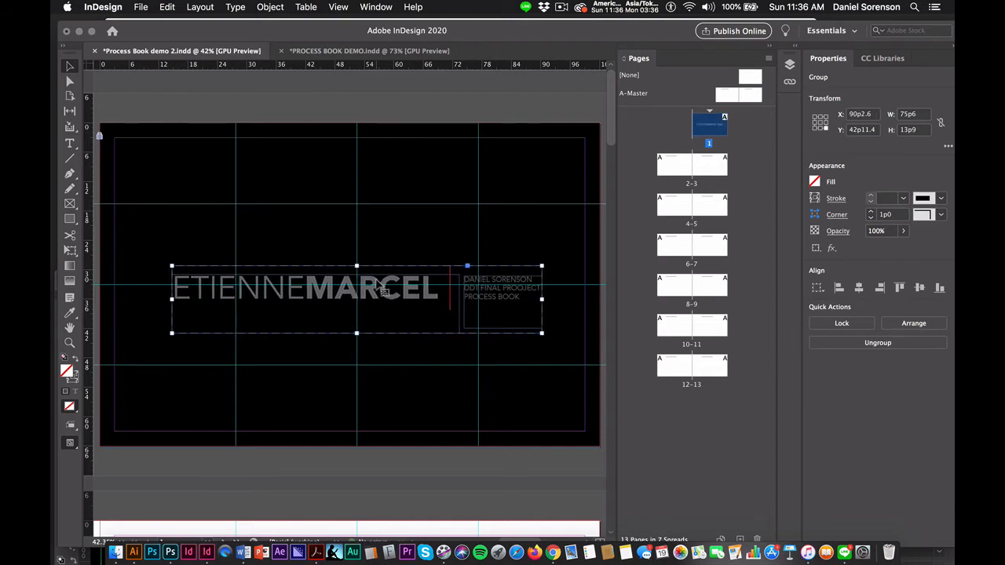
Nudge the grouped cover title slightly upward on page 1 and deselect it
key(Up)
key(Up)
key(Up)
key(Up)
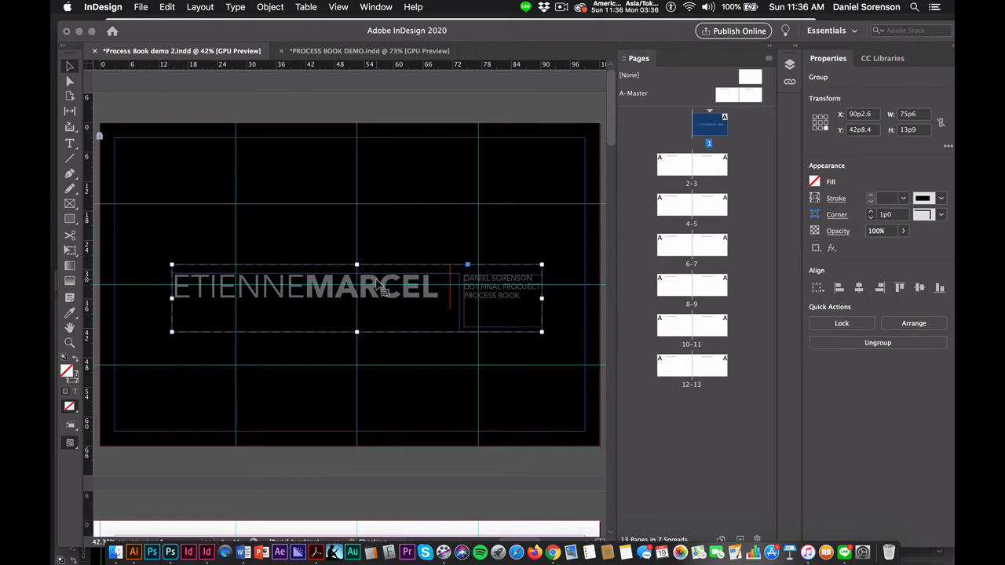
key(Up)
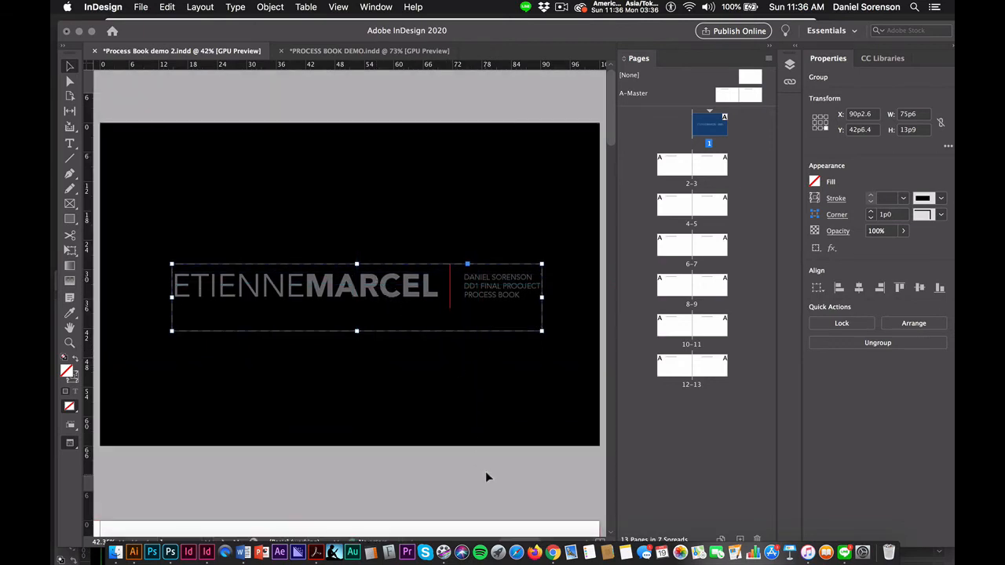
key(super+minus)
click(548, 317)
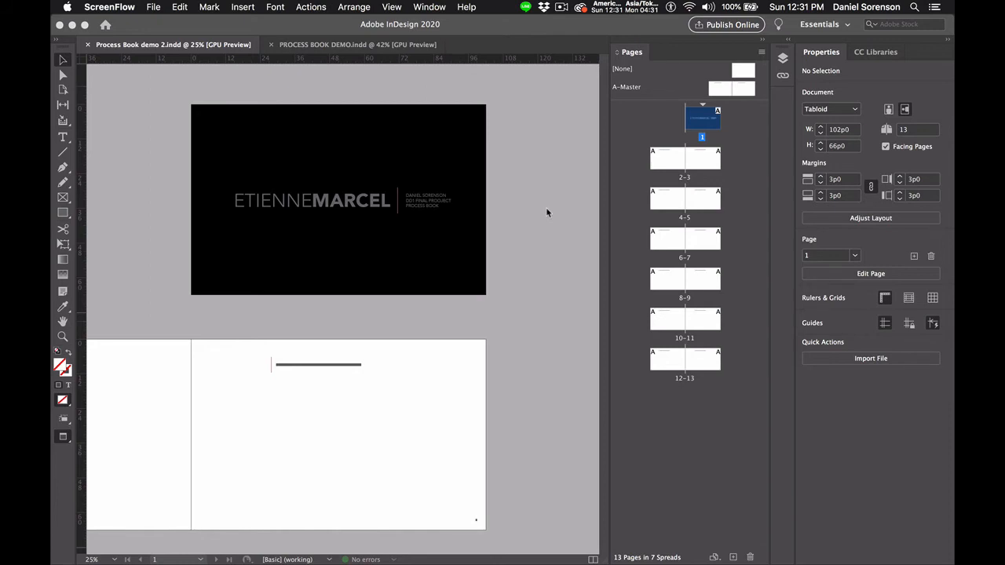
Review the research page in PROCESS BOOK DEMO.indd, and dock the Pages panel above Properties in Process Book demo 2.indd
click(354, 47)
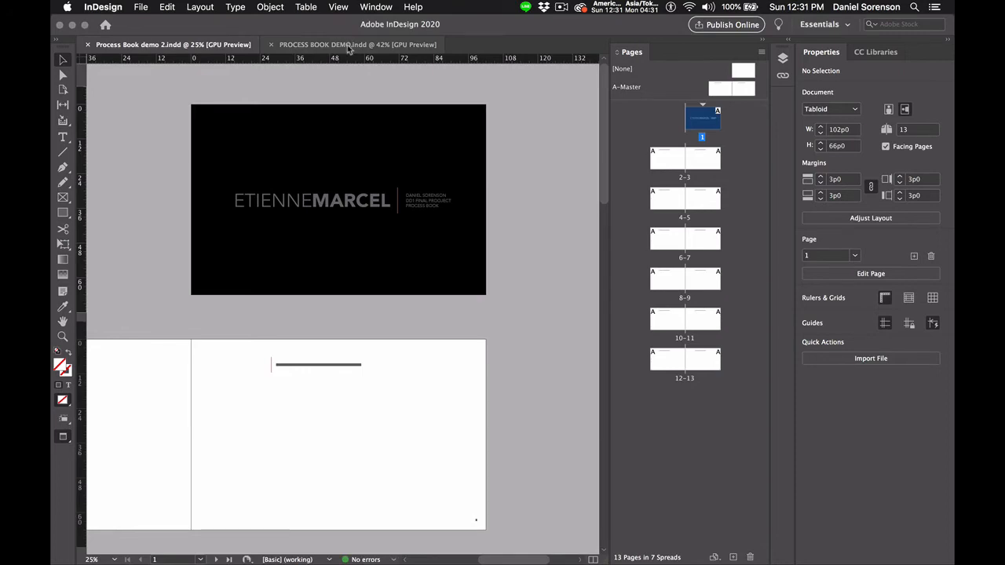
click(350, 48)
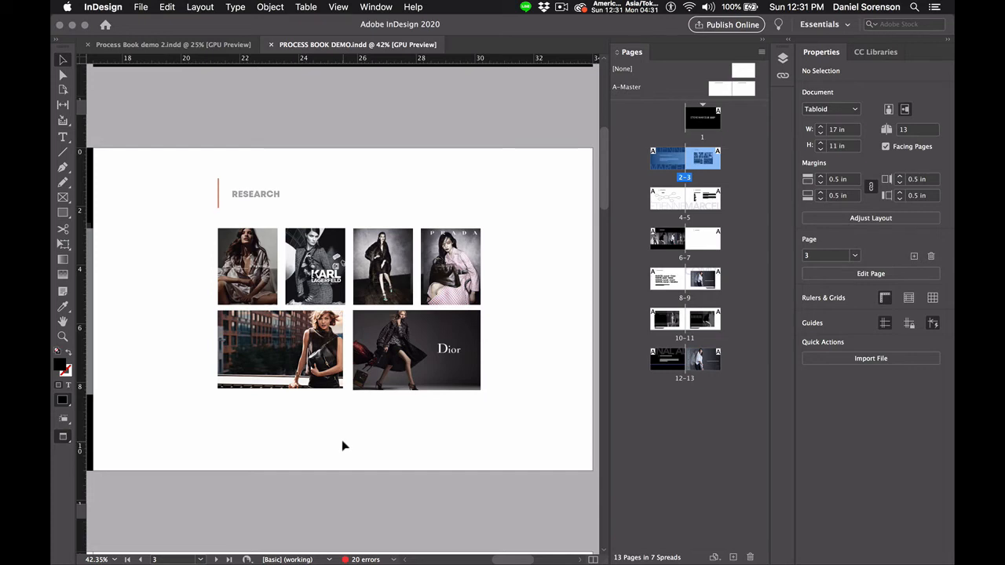
click(223, 45)
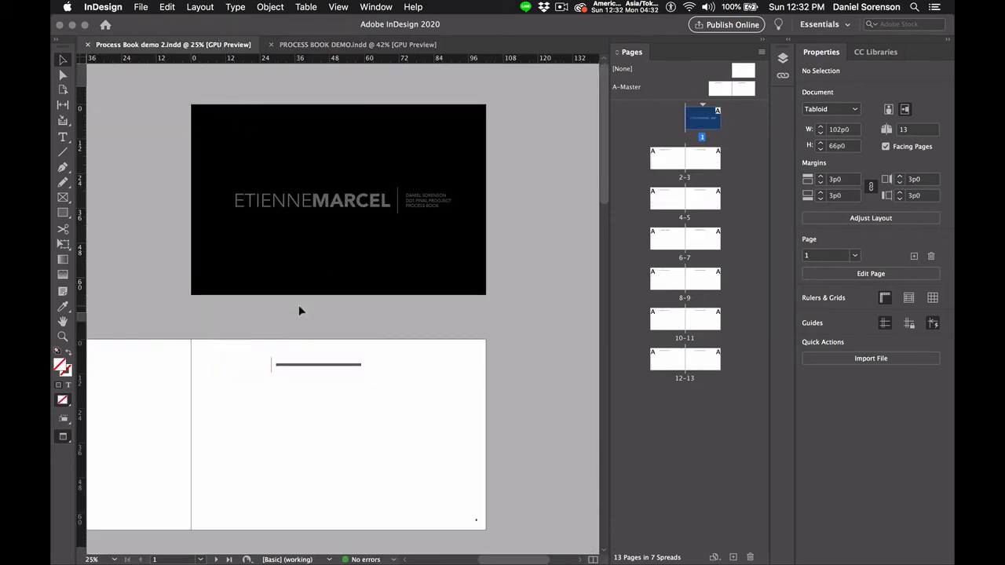
key(super+equal)
drag(330, 339, 377, 217)
drag(677, 52, 834, 55)
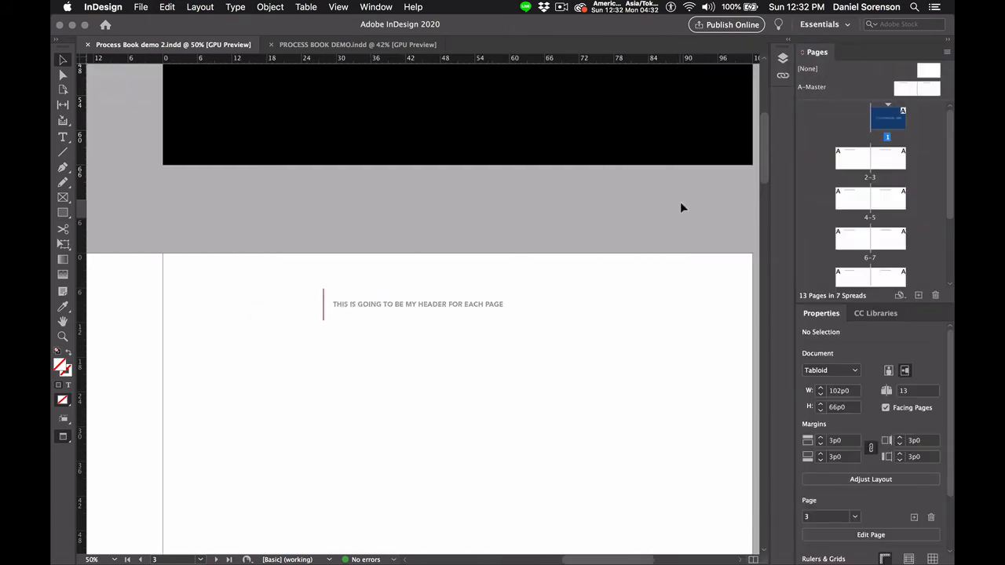
With guides shown on page 3, override the master header text frame and replace its text with RESEARCH
scroll(610, 330, down, 3)
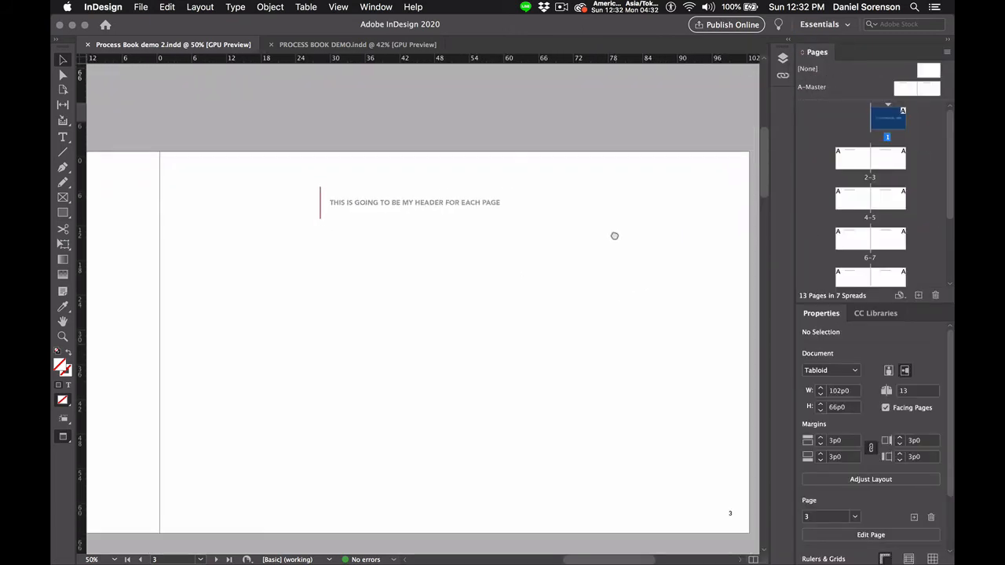
scroll(614, 235, down, 1)
key(w)
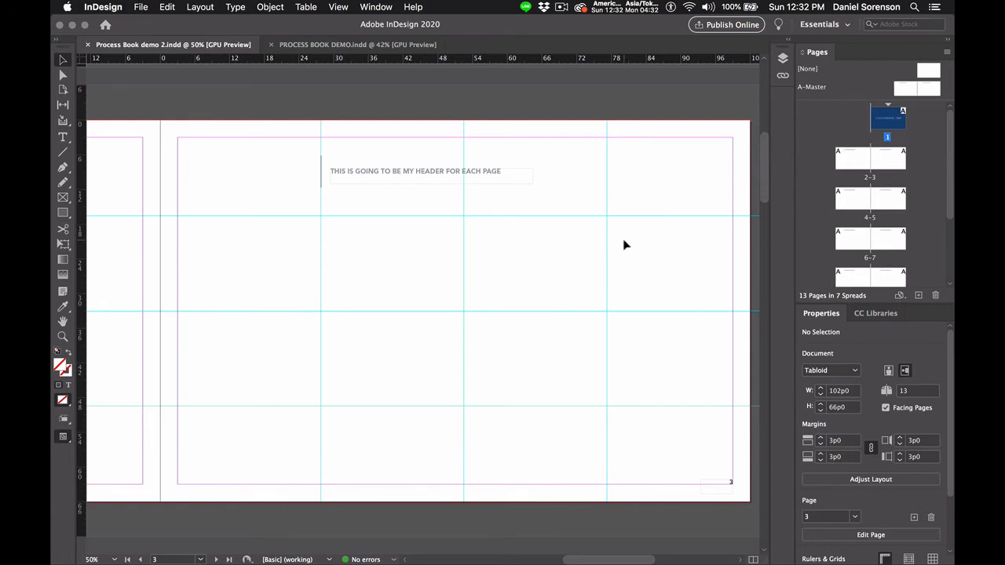
click(391, 174)
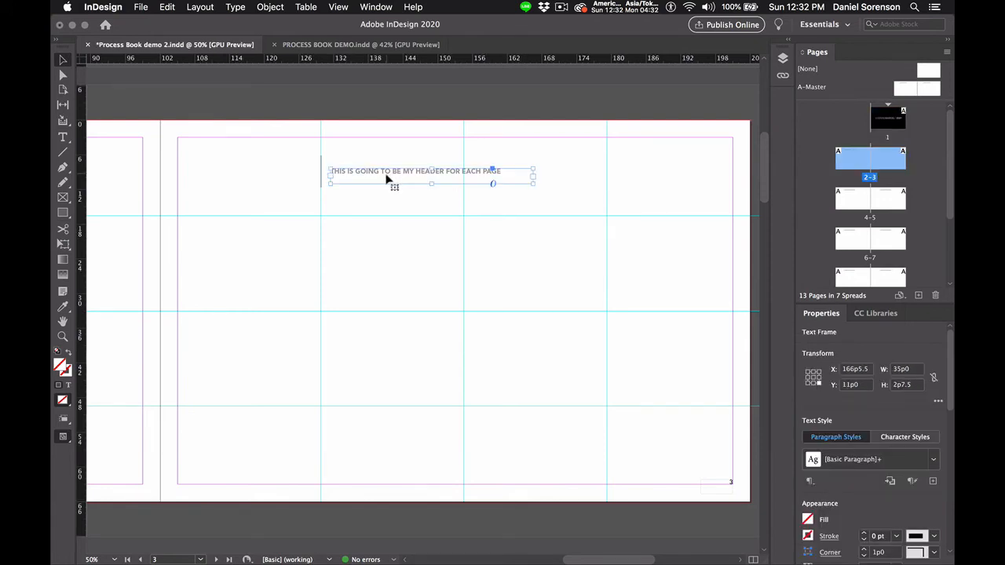
click(62, 137)
drag(502, 172, 314, 172)
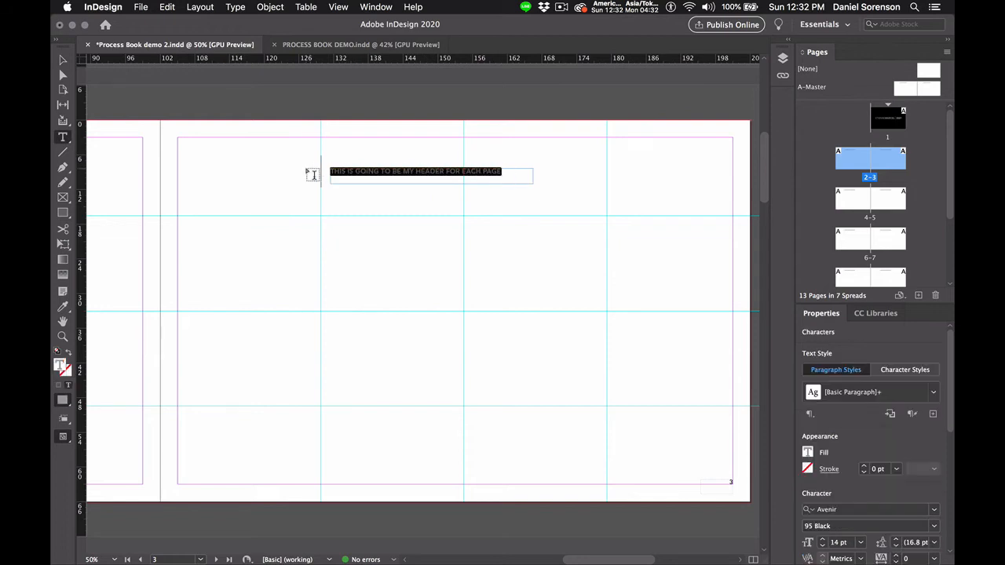
text(RESEARCH)
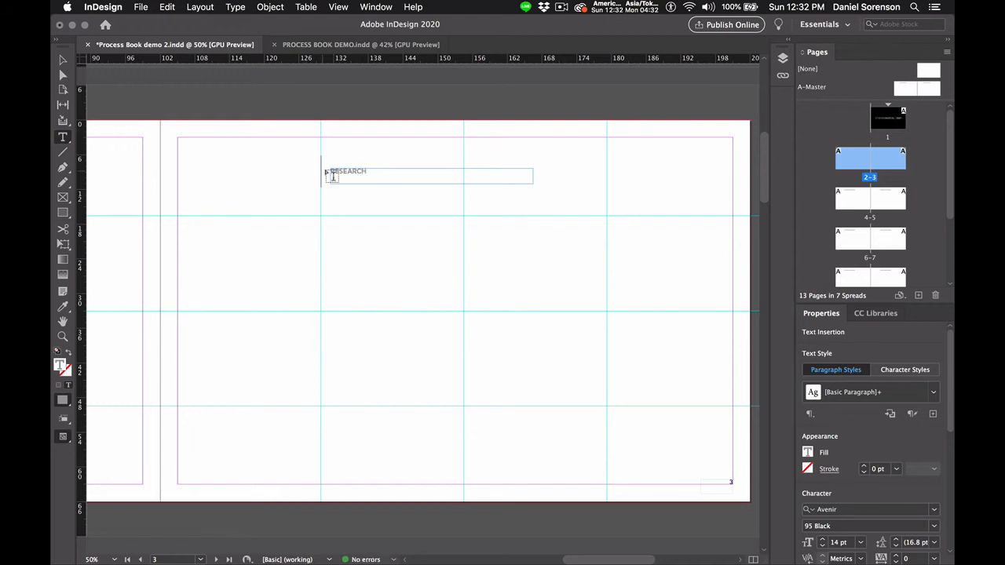
click(63, 59)
click(237, 203)
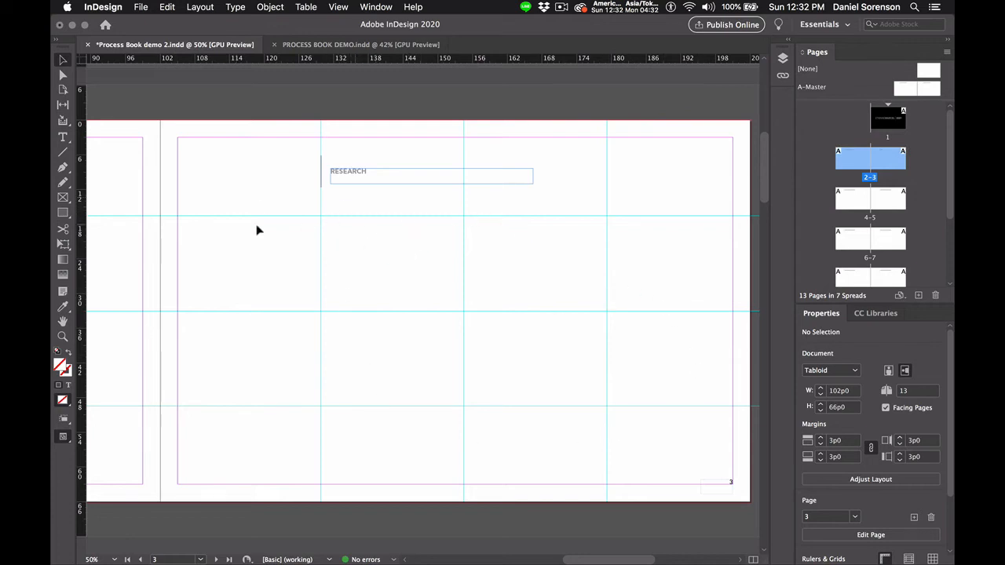
Create a rectangular placeholder frame 8.5 in wide and 11 in high on page 3
click(64, 198)
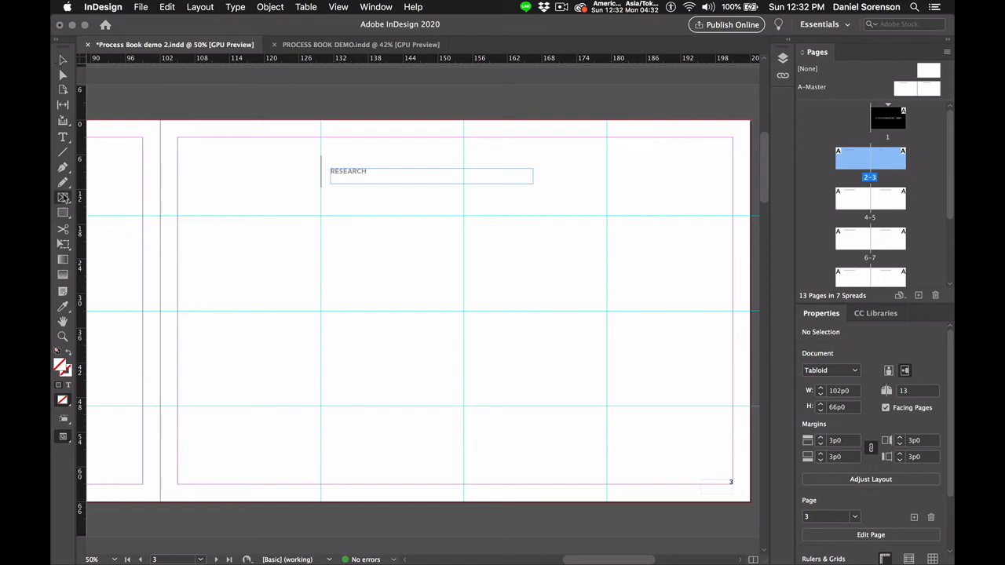
click(240, 244)
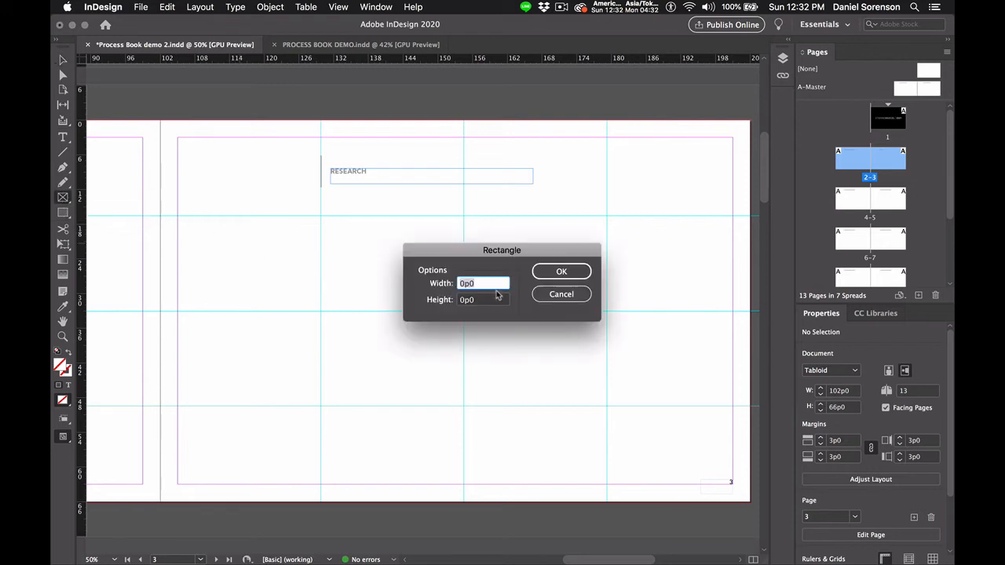
text(8.5 IN)
key(Tab)
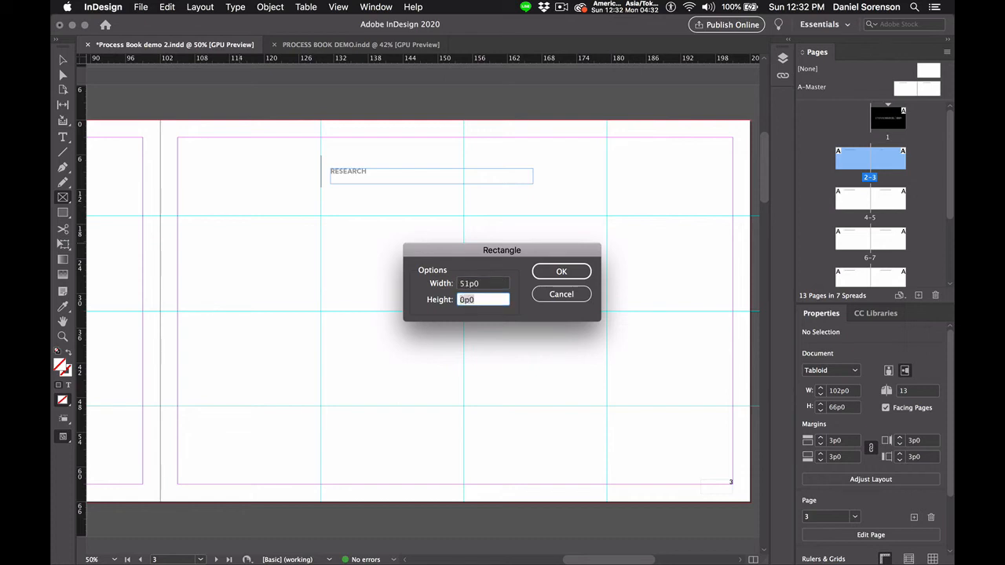
text(11 IN)
click(562, 271)
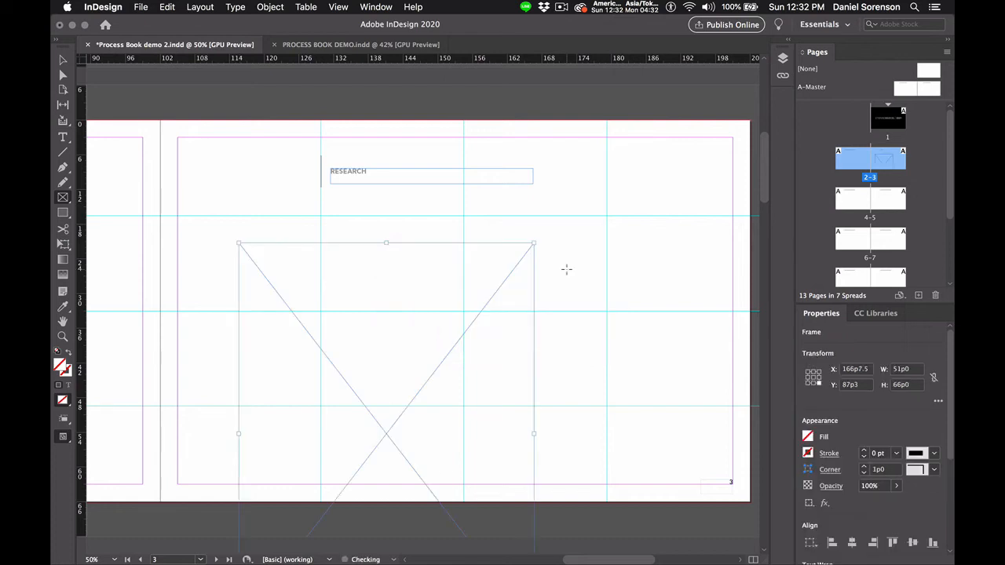
Scale the frame proportionally to about 12 by 15.5 picas, with its upper-left corner at the guide intersection below the header, and compare with PROCESS BOOK DEMO.indd
click(63, 60)
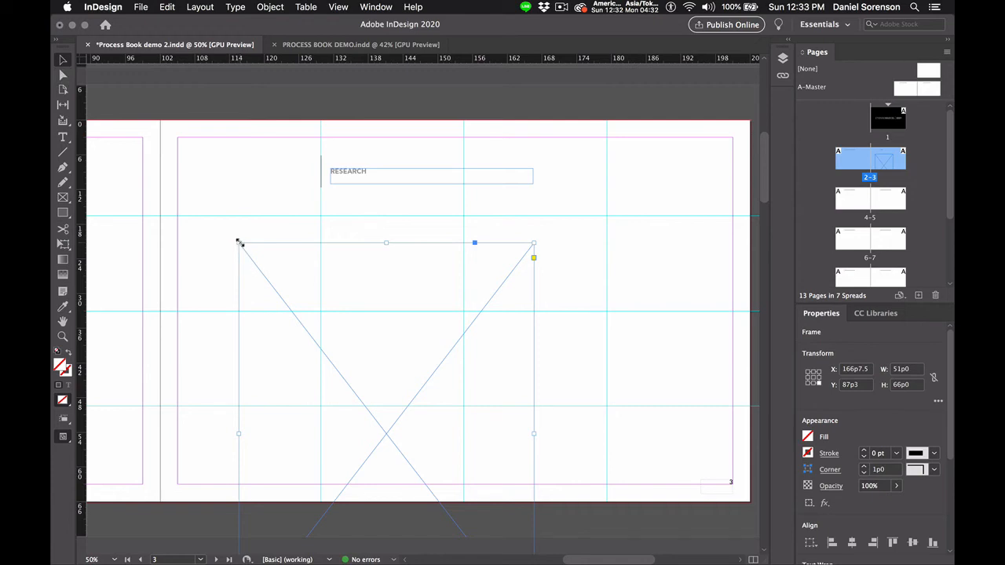
drag(239, 242, 372, 266)
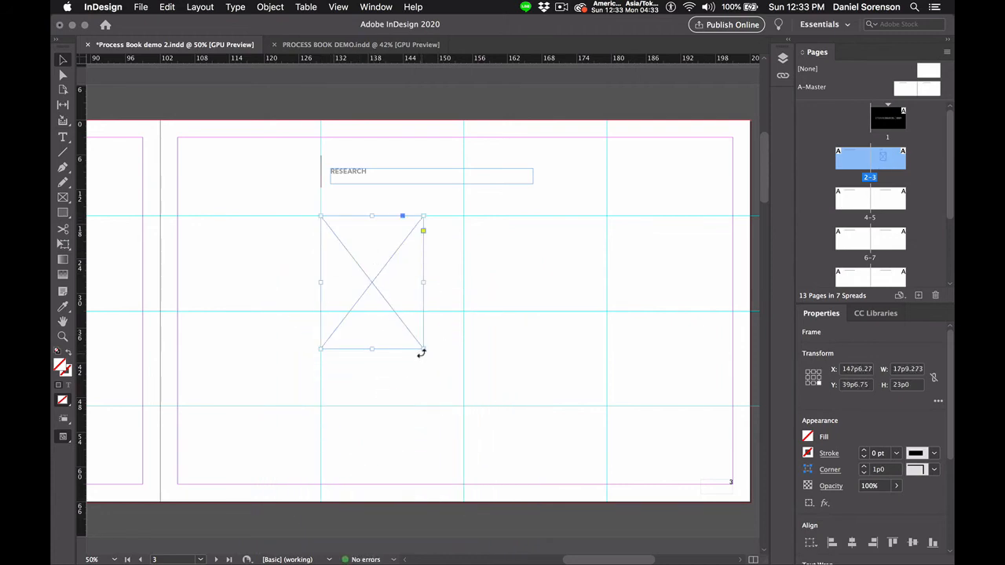
drag(421, 348, 377, 272)
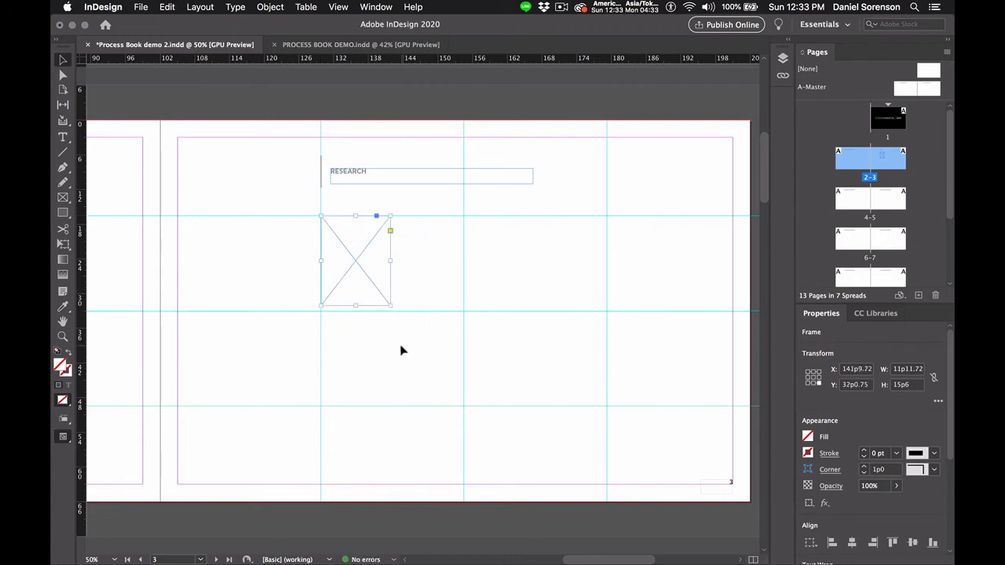
click(344, 45)
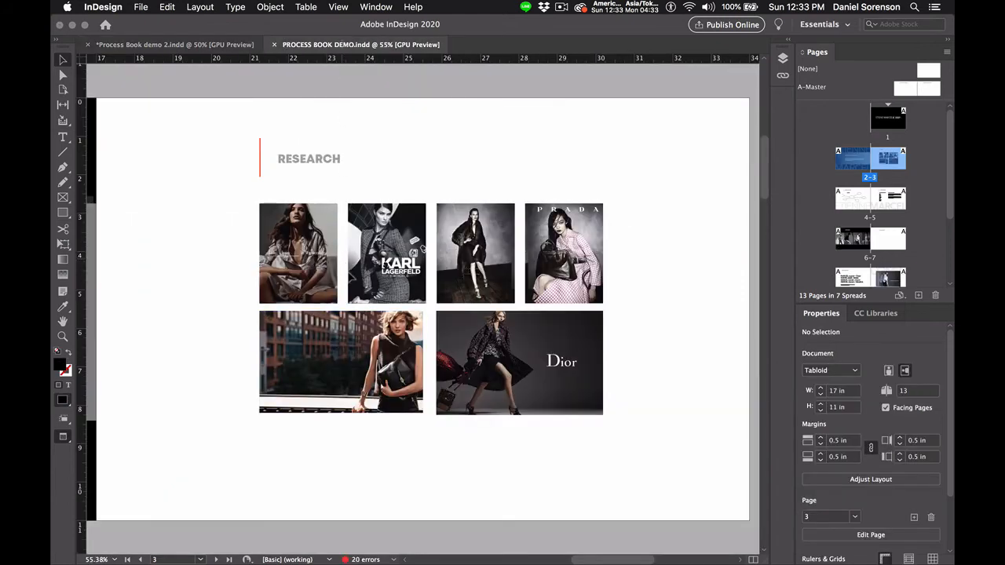
click(215, 46)
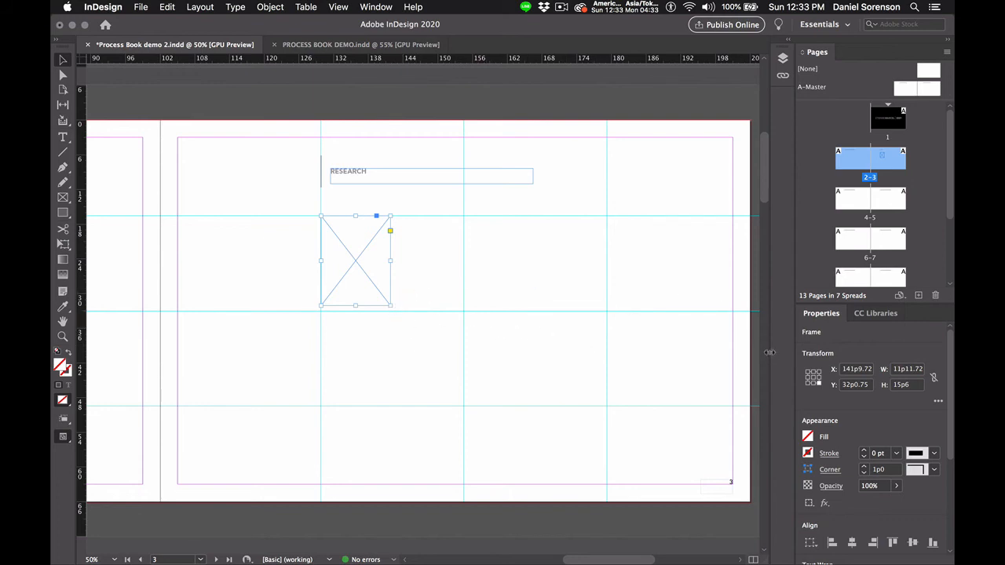
Fill the placeholder frame below the RESEARCH header with [Black] and deselect it
click(808, 442)
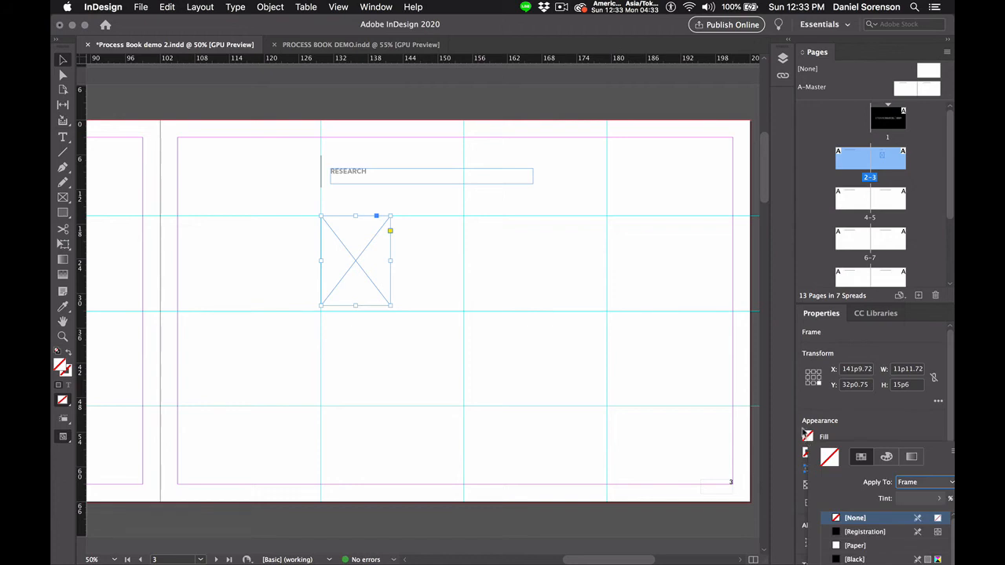
click(810, 437)
click(809, 440)
click(854, 559)
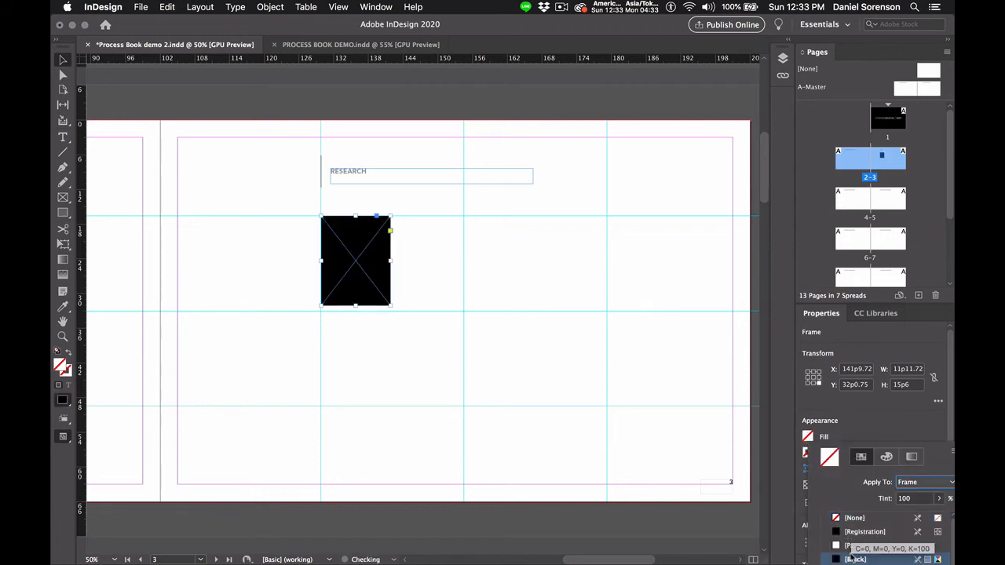
click(65, 62)
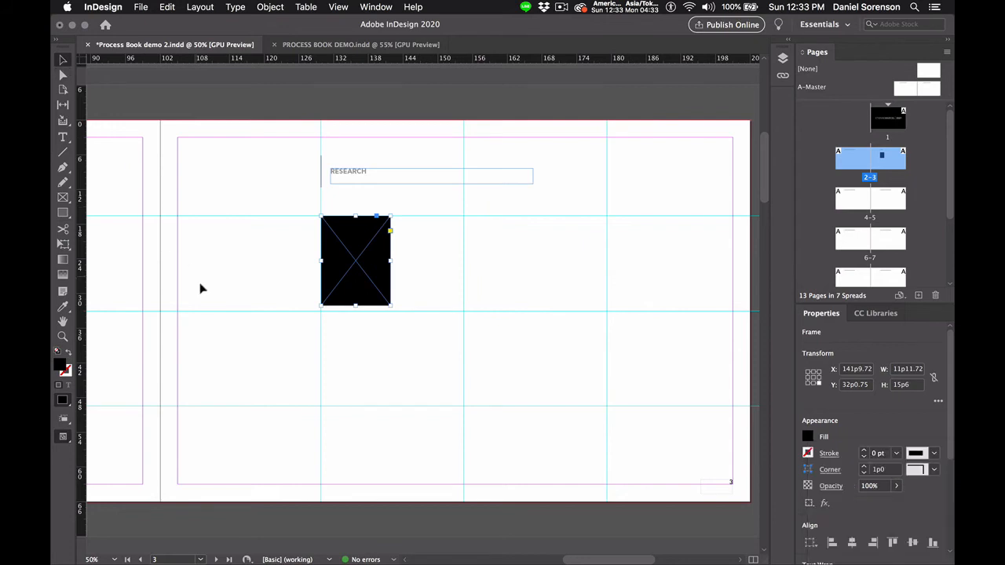
click(287, 290)
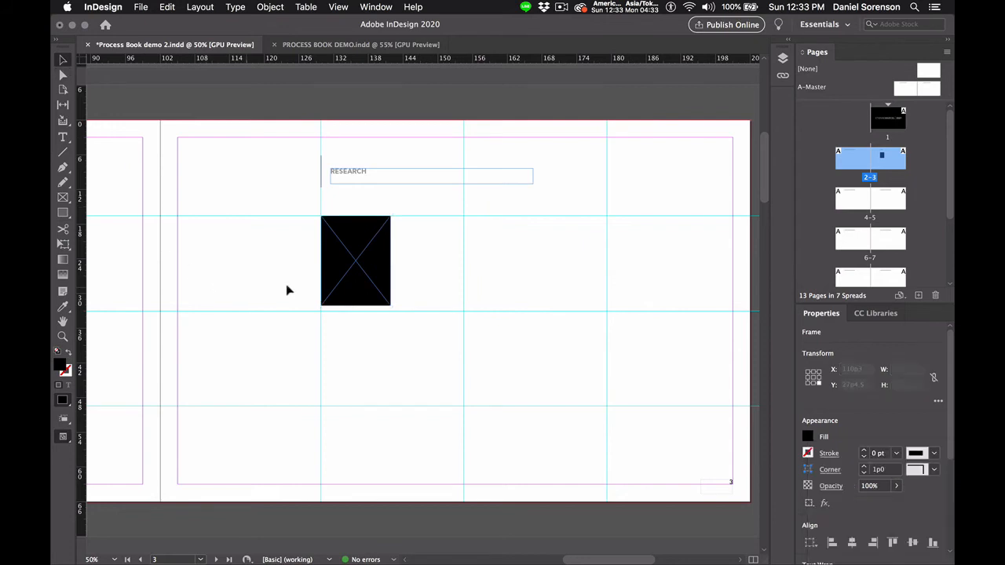
Duplicate the black frame horizontally into a row of four and distribute them by their horizontal centers
click(354, 295)
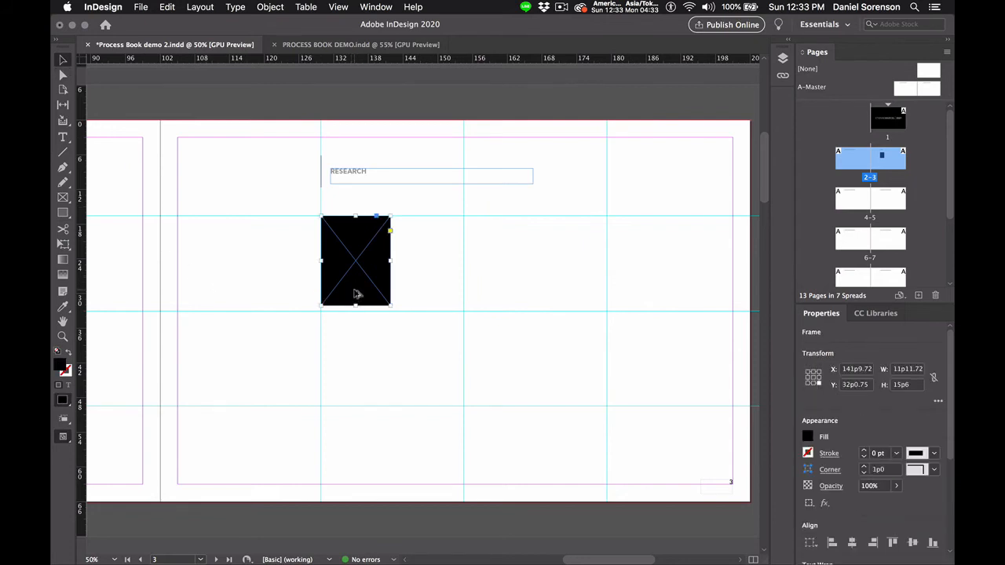
drag(355, 293, 558, 300)
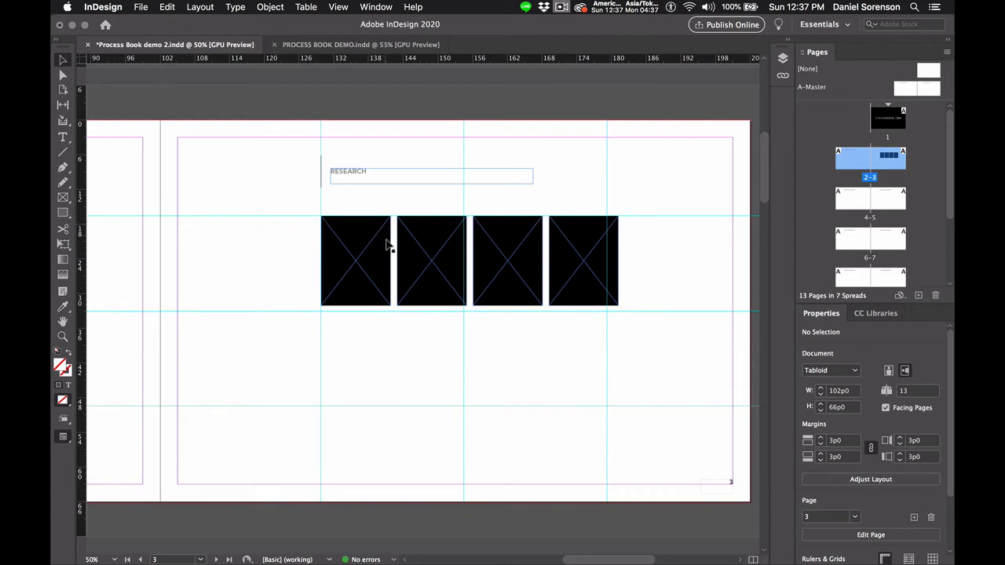
drag(287, 211, 666, 289)
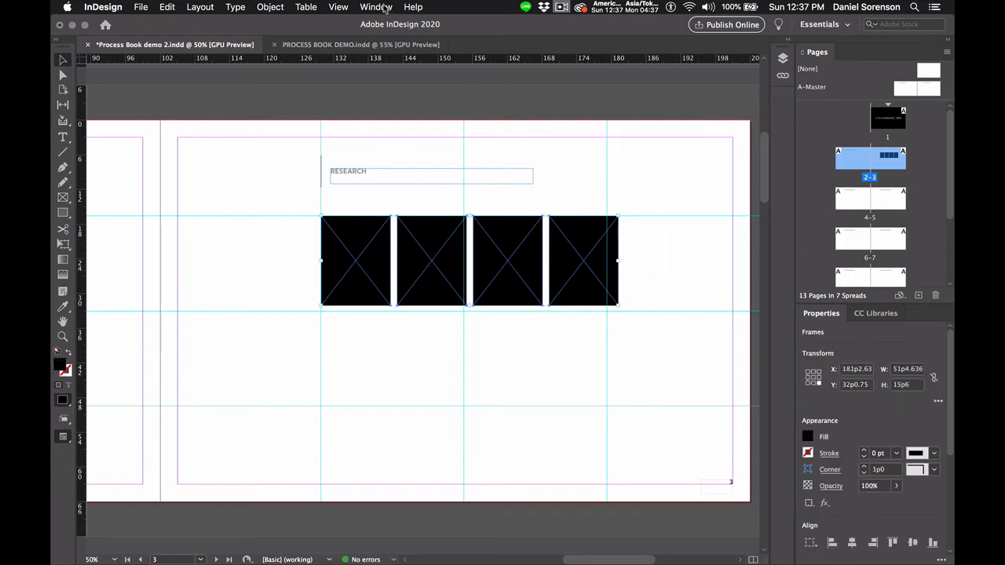
click(385, 7)
mouse_move(406, 202)
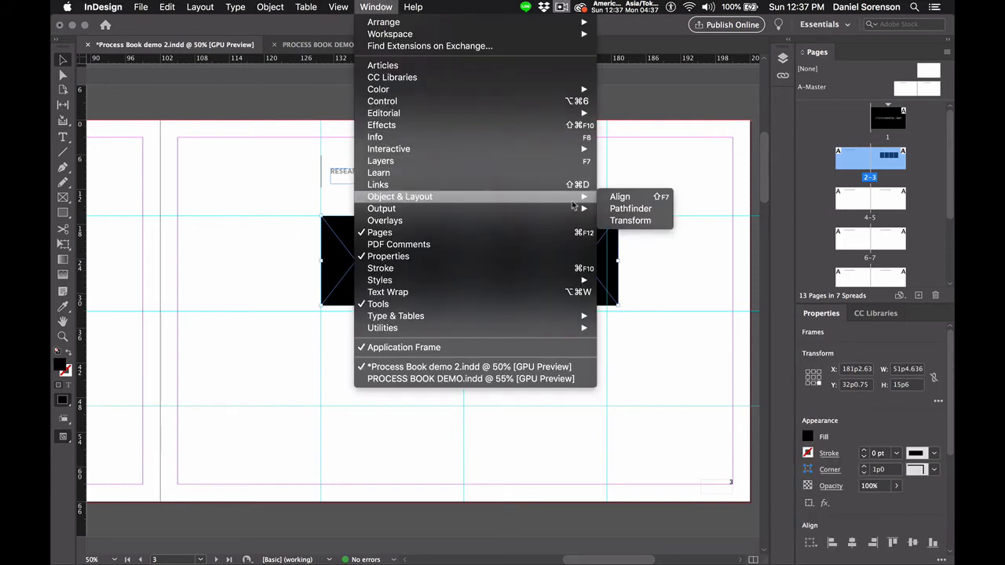
click(619, 197)
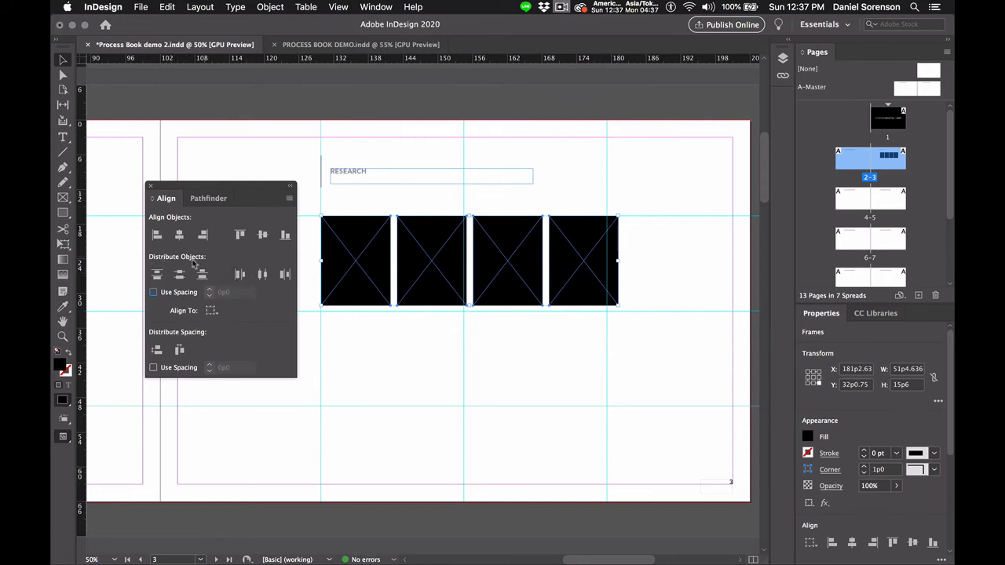
click(262, 275)
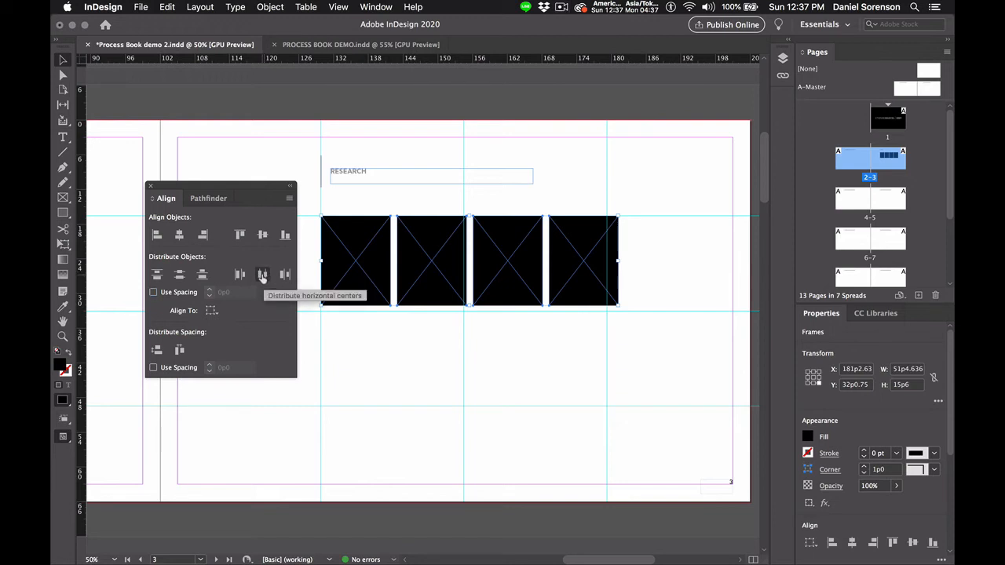
click(151, 188)
click(314, 291)
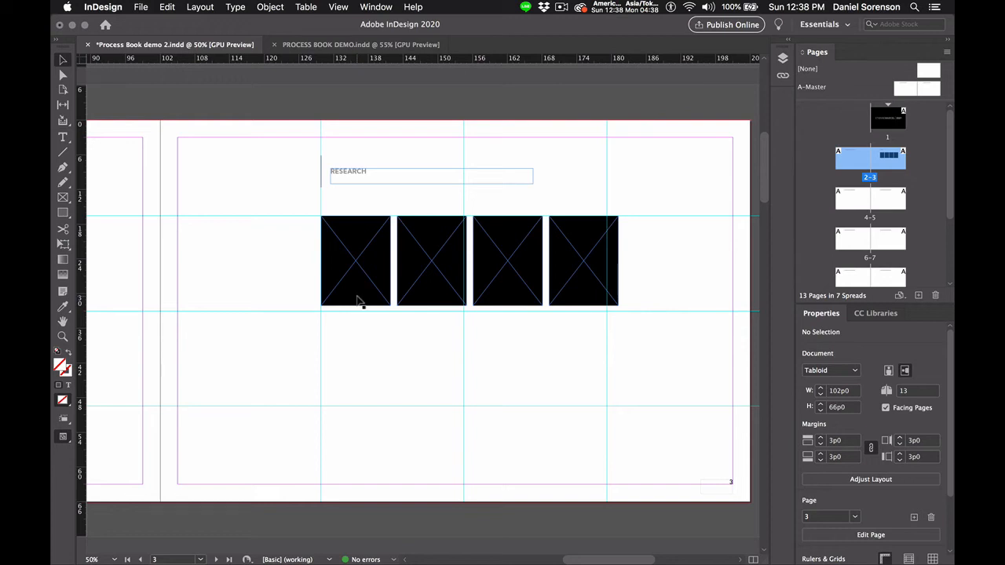
Create a rectangular placeholder frame 17 in wide and 11 in high on page 3
click(63, 198)
click(253, 360)
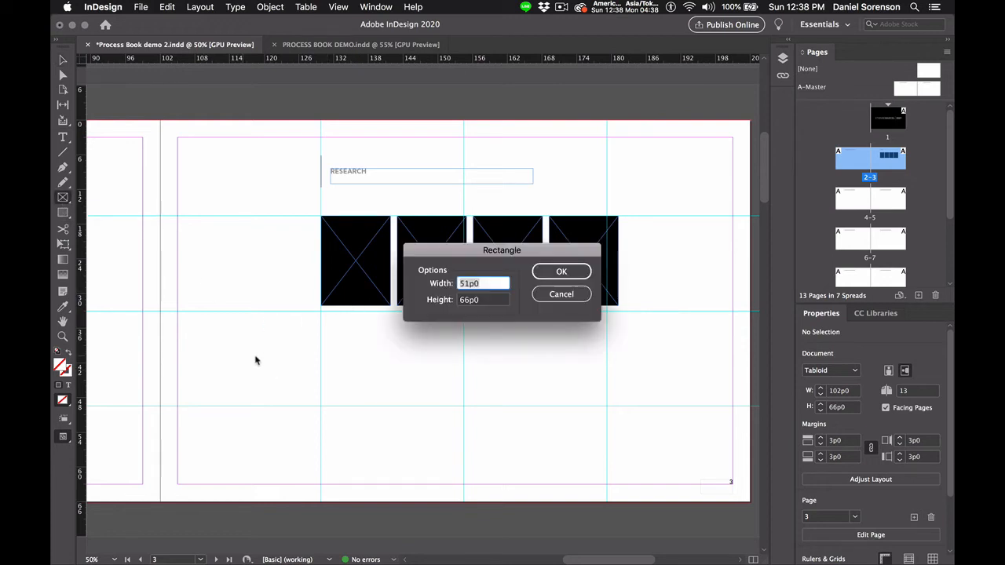
text(17 IN)
key(Tab)
key(BackSpace)
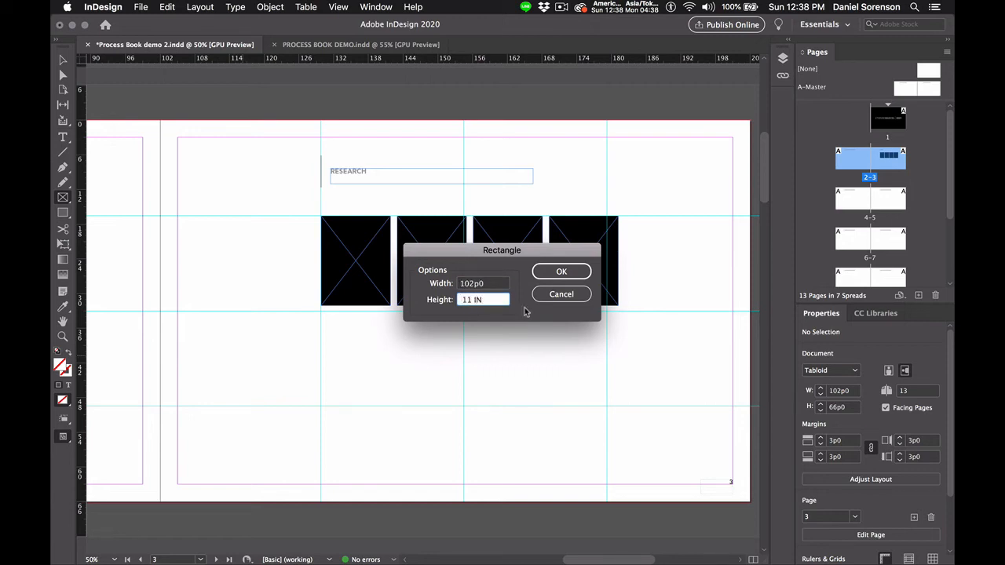
click(557, 272)
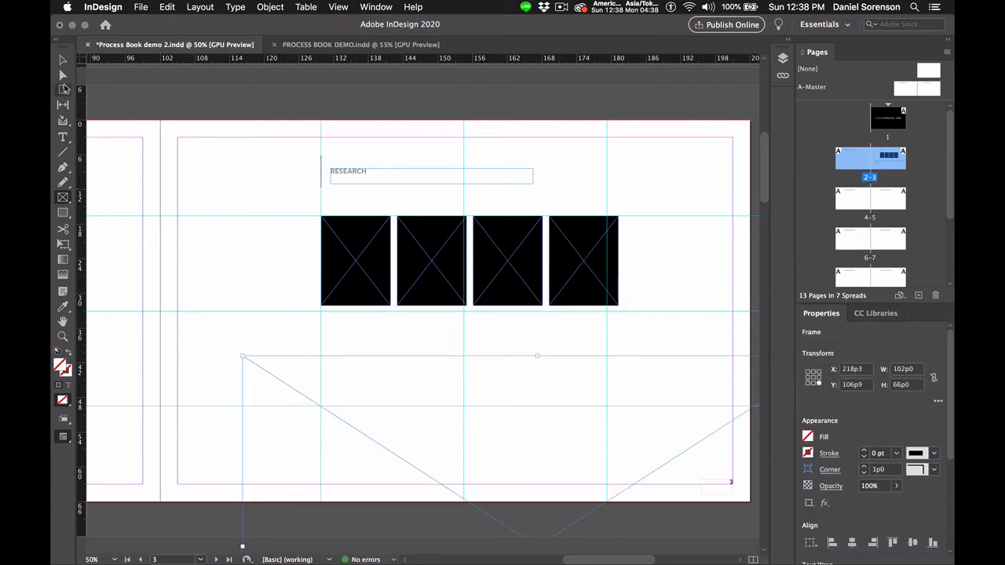
Fill the new tabloid-proportioned frame with [Black]
click(63, 60)
click(808, 436)
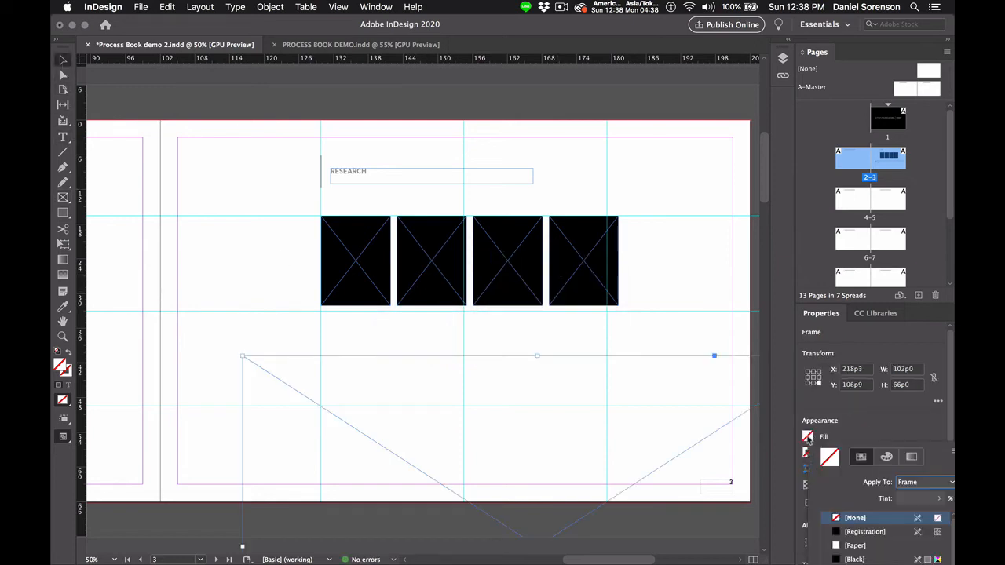
click(840, 559)
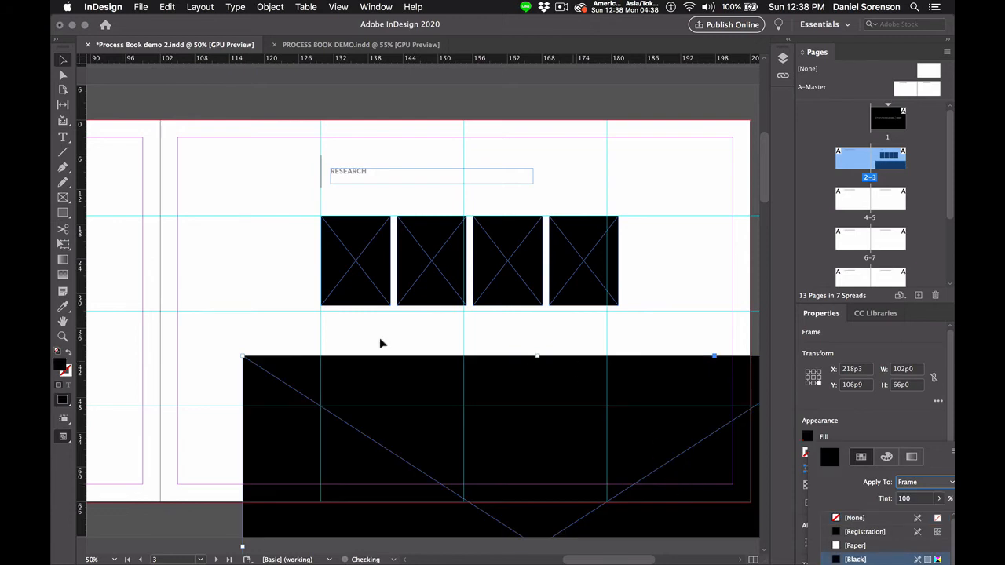
Scale the wide black frame proportionally to about 25 by 16 picas and position it beneath the first two portrait frames
click(241, 355)
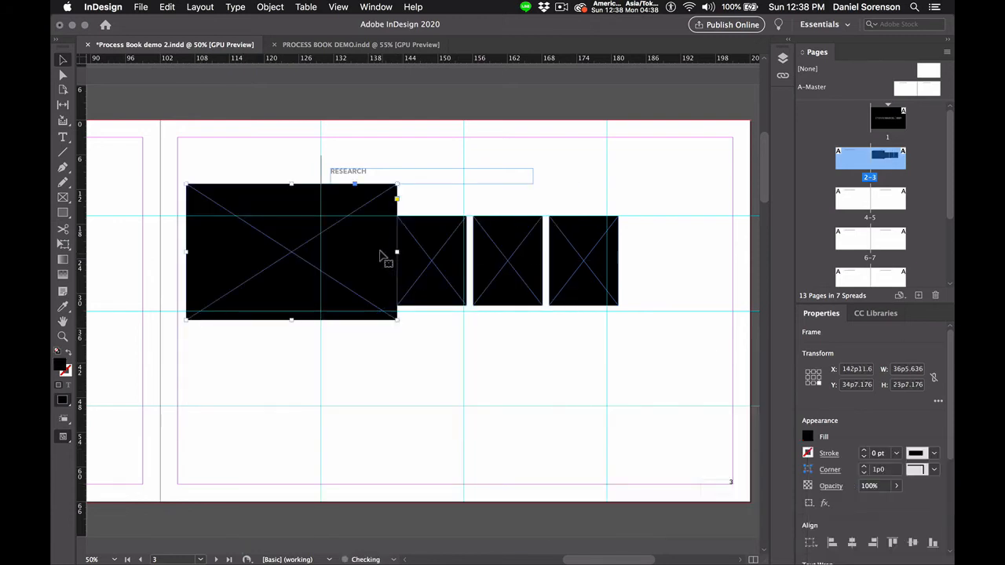
drag(360, 233, 495, 367)
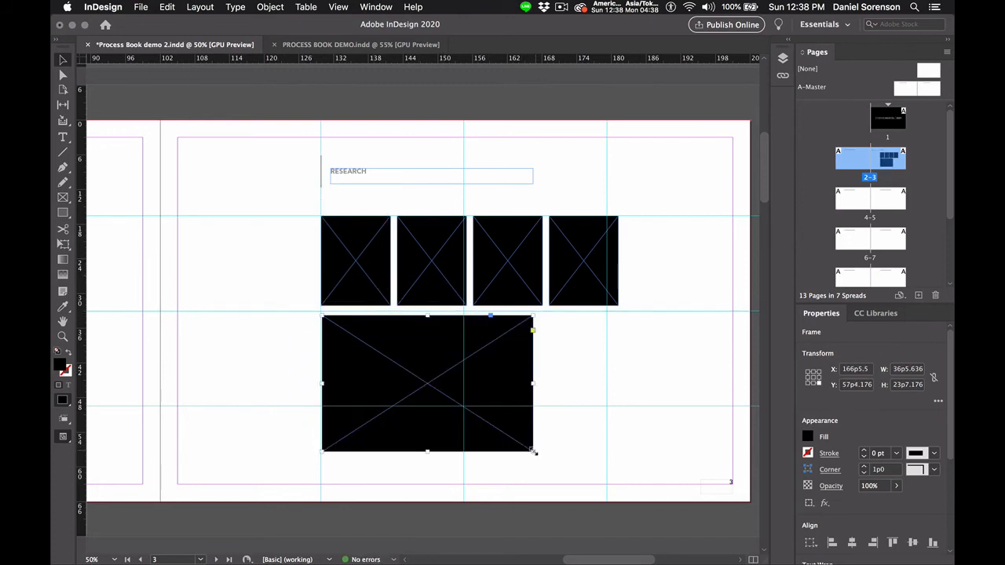
drag(529, 448, 467, 409)
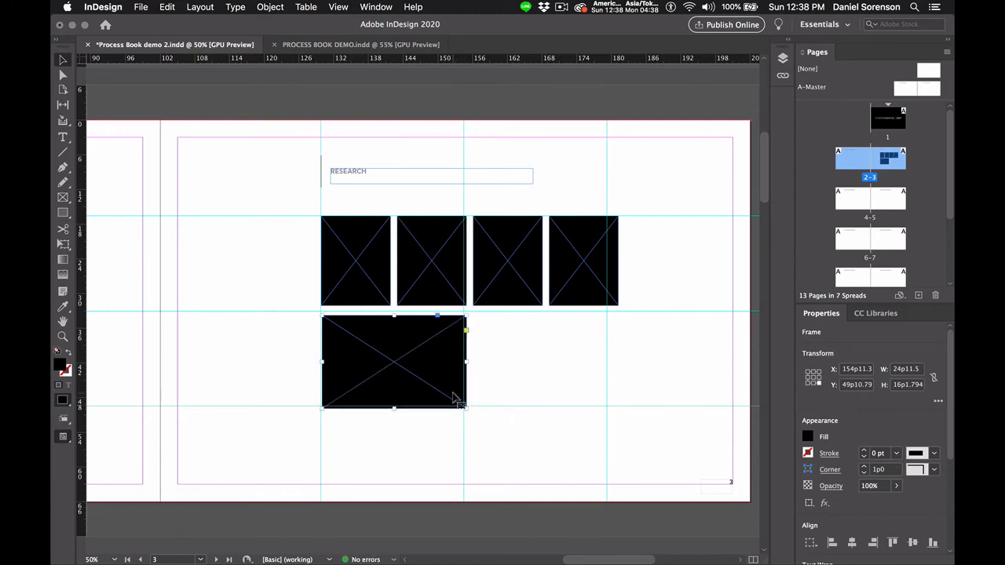
Nudge the wide frame up and left into line with the row above, and duplicate it horizontally beneath the last two portrait frames
key(Up)
key(Up)
key(Up)
key(Up)
key(Up)
key(Up)
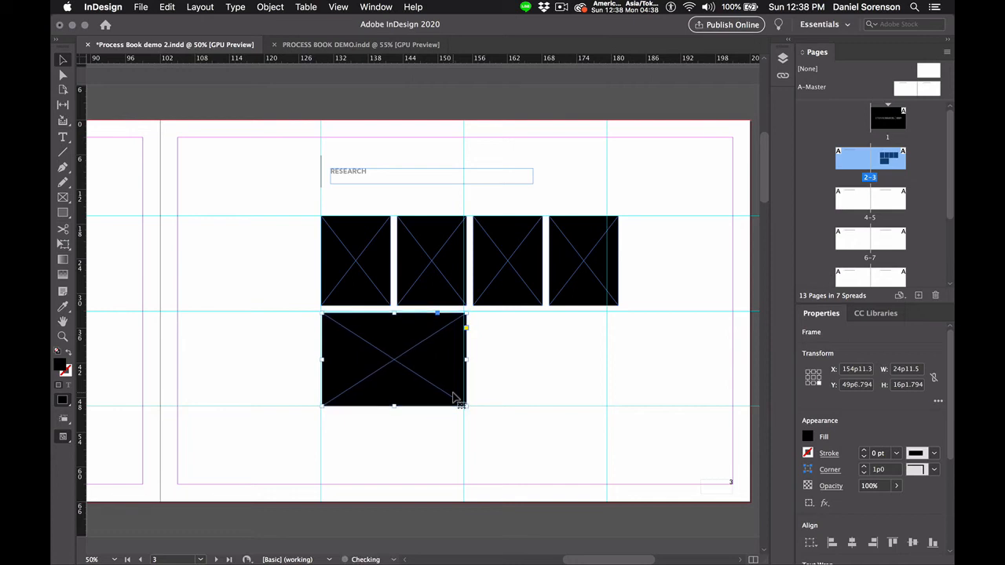
key(Left)
key(Left)
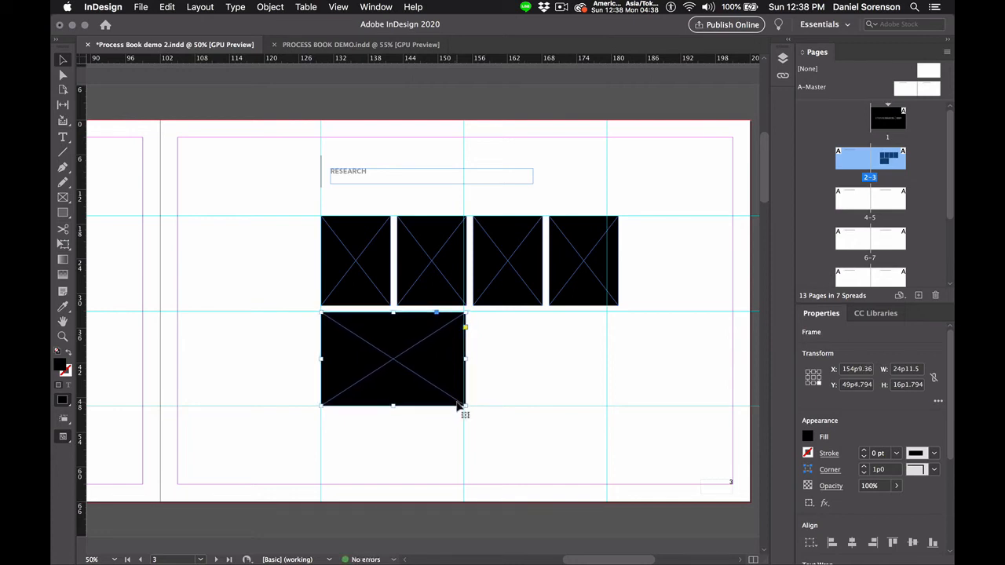
drag(429, 372, 575, 379)
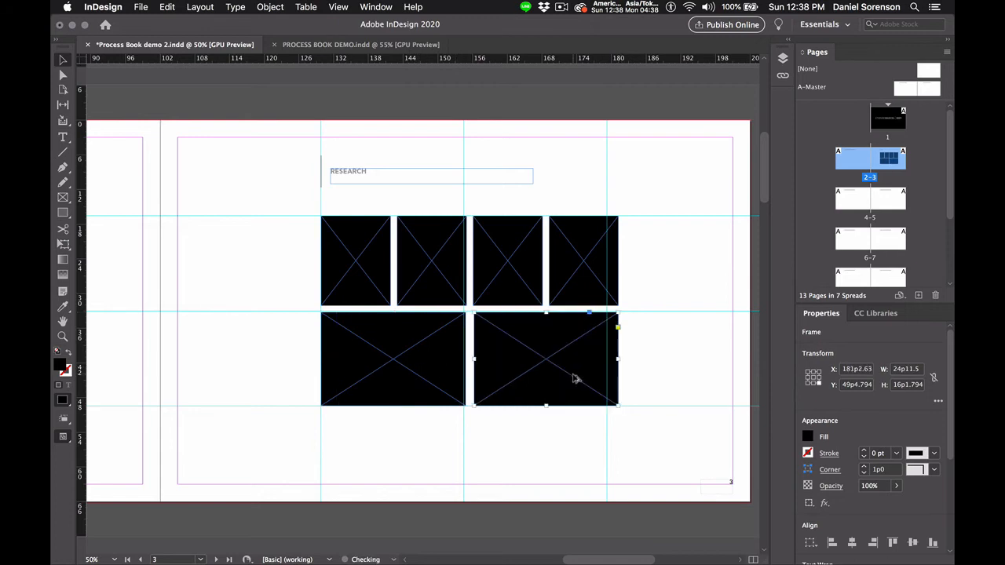
click(539, 437)
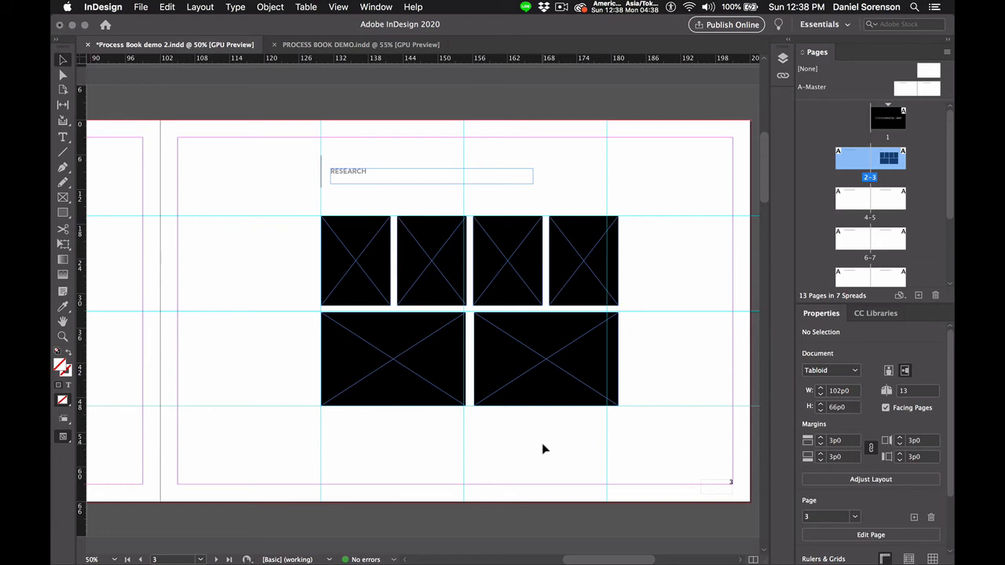
Place download (1).jpeg from the Research folder of Assets for process book into the first portrait frame, filling the frame proportionally
click(328, 237)
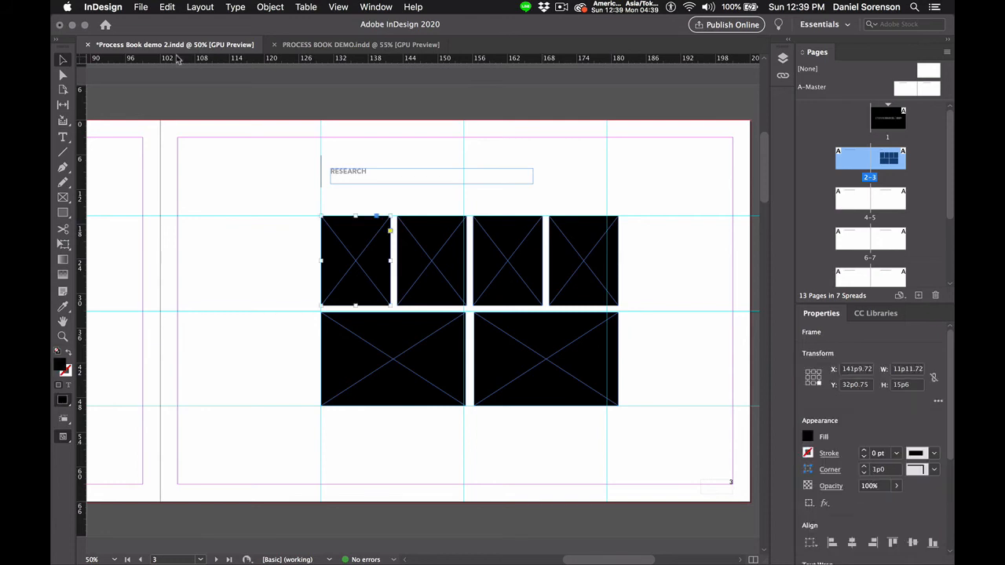
click(141, 6)
click(161, 171)
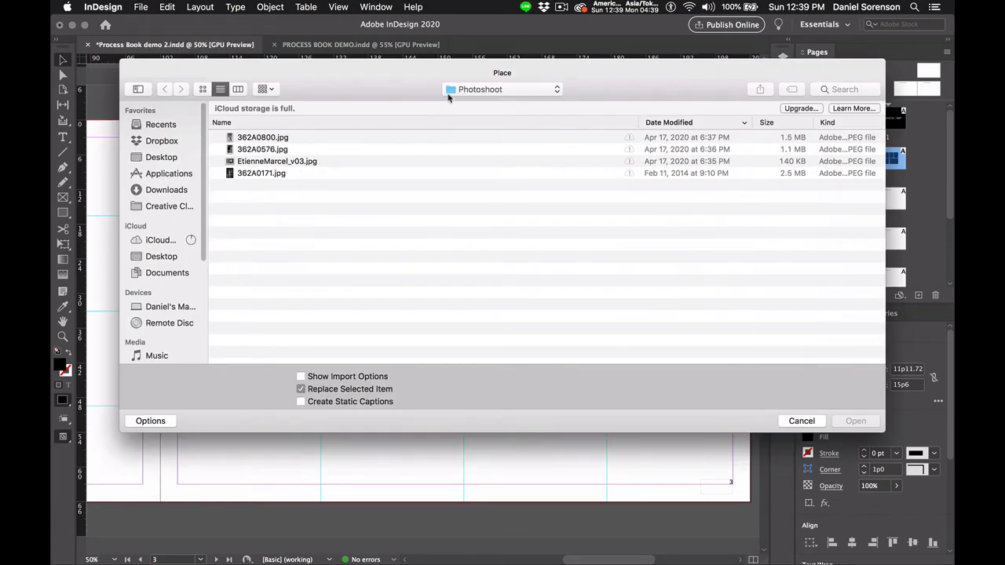
click(478, 89)
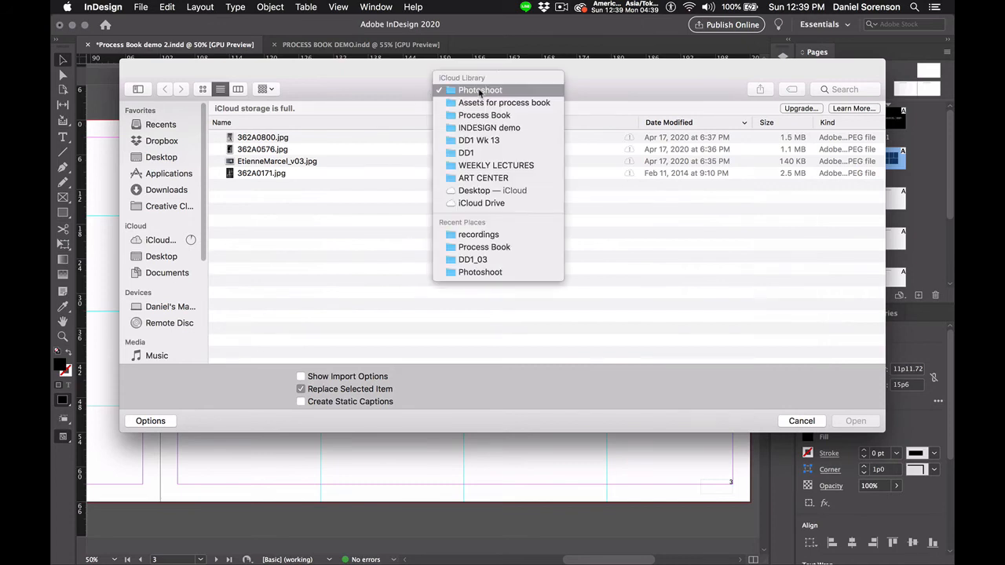
click(477, 103)
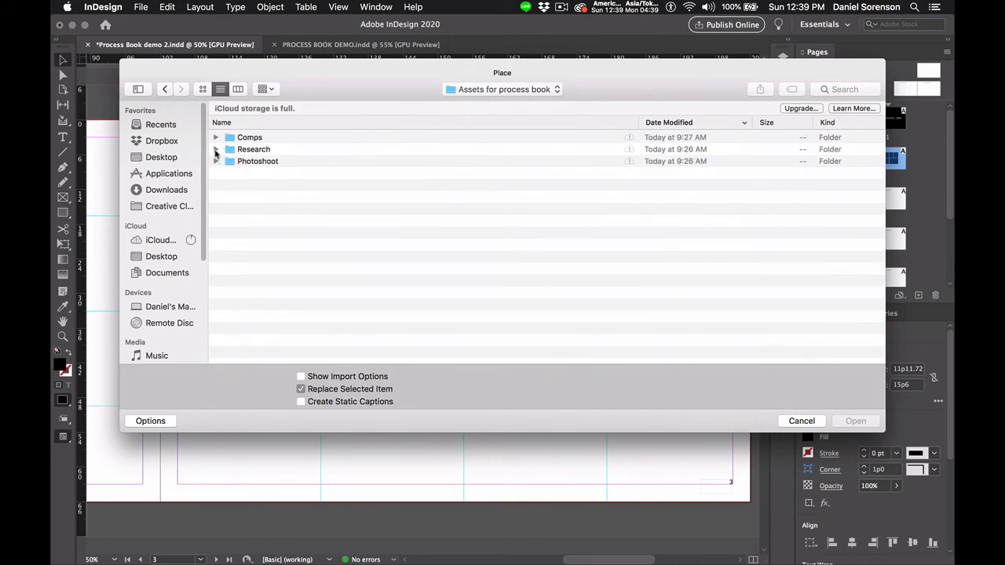
click(216, 150)
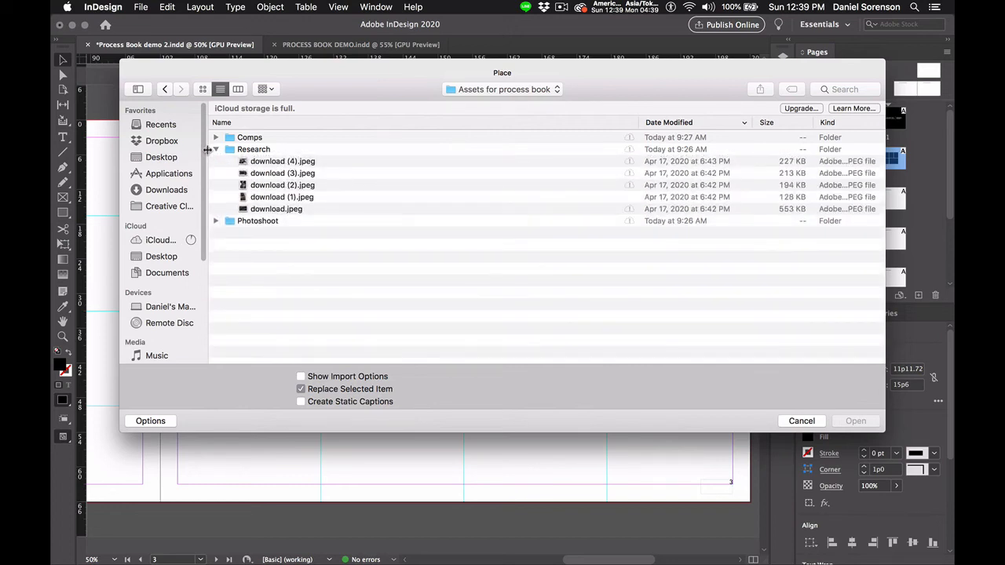
click(263, 197)
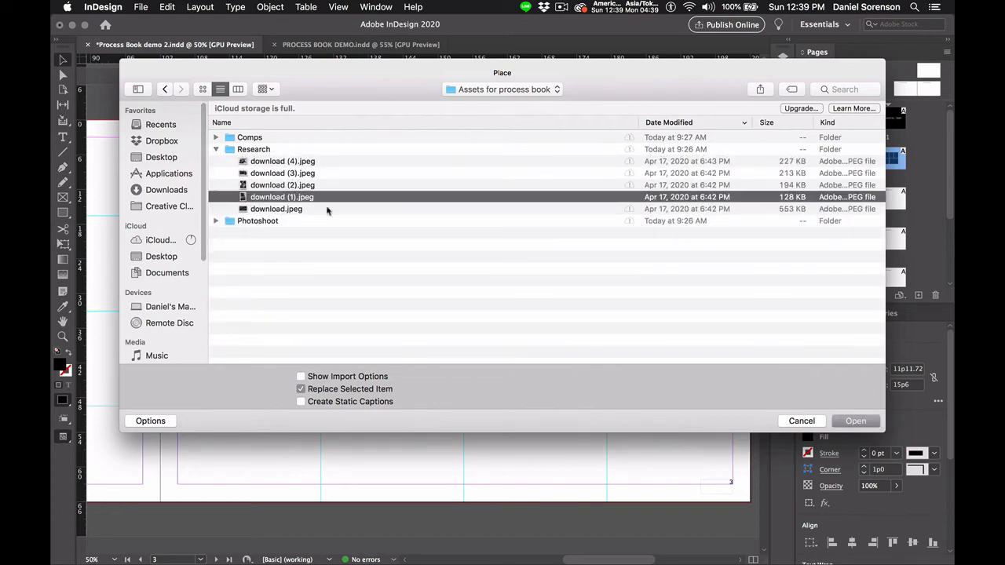
click(855, 420)
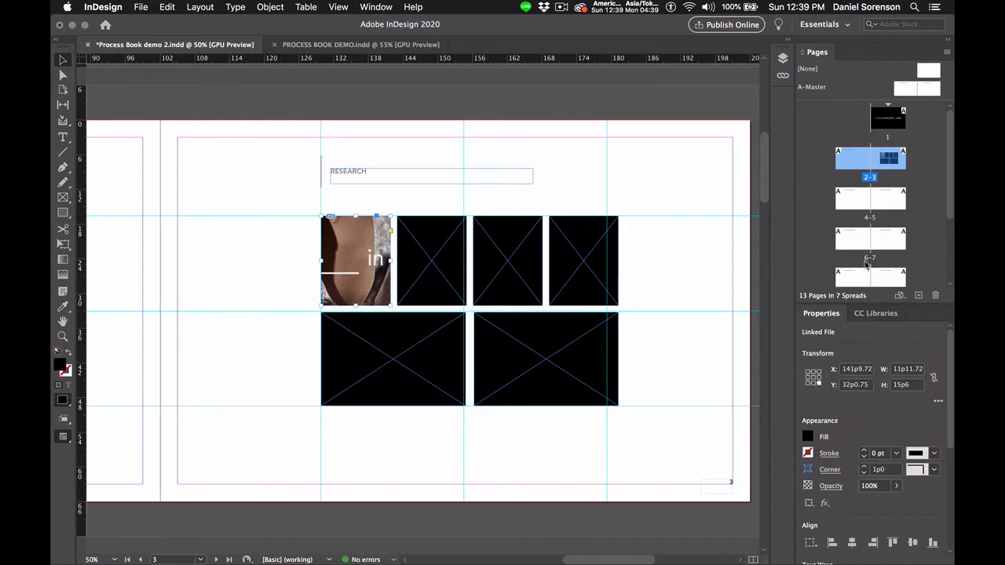
drag(816, 312, 685, 82)
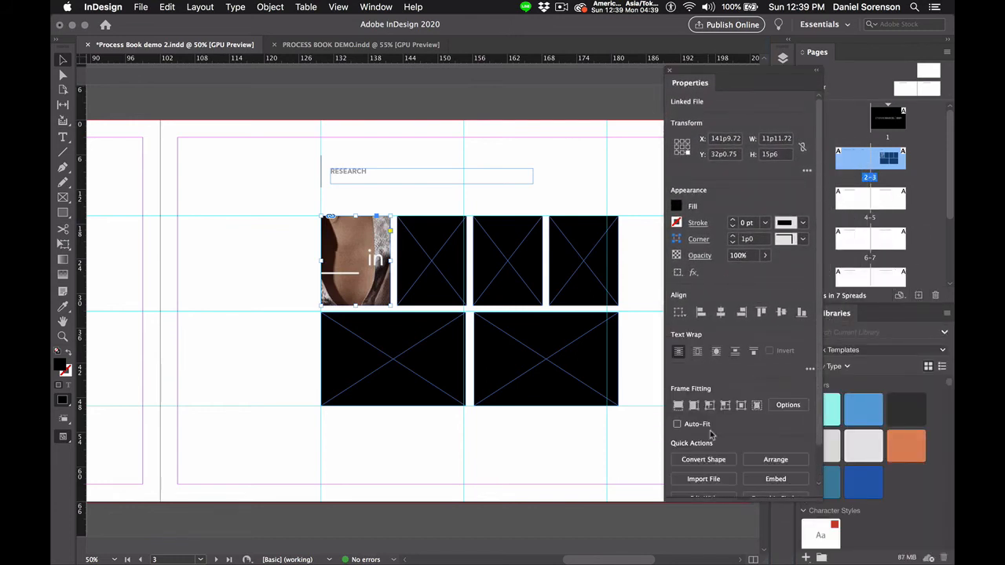
click(679, 406)
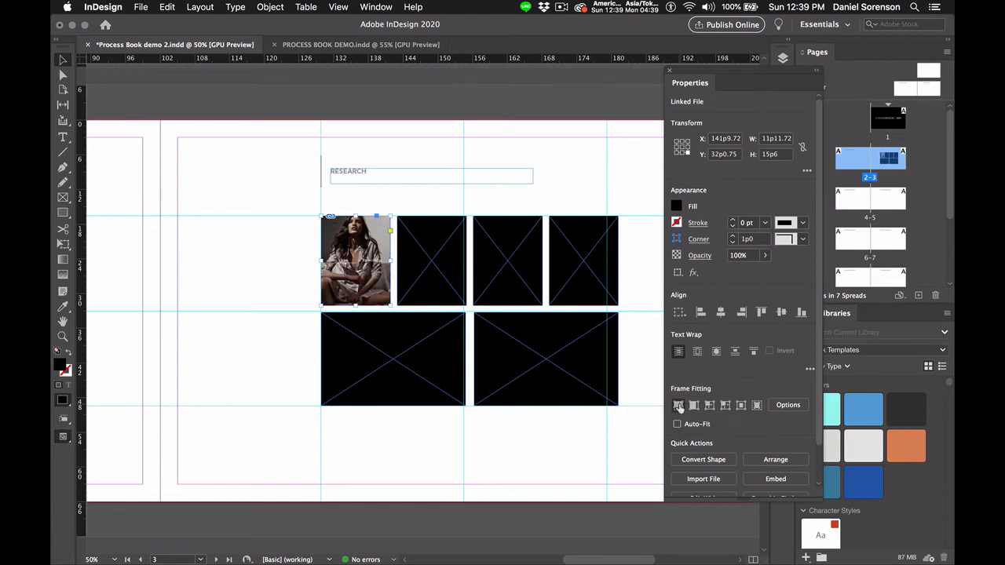
Place download (4).jpeg in the second portrait frame, fill the frame proportionally, and shift the image to show its standing figure
click(450, 283)
key(super+d)
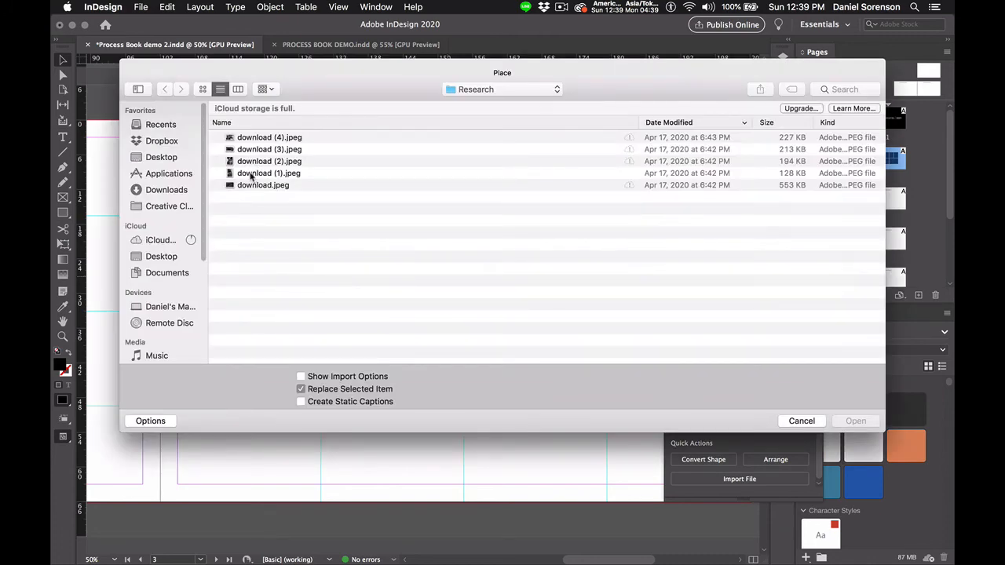
click(253, 140)
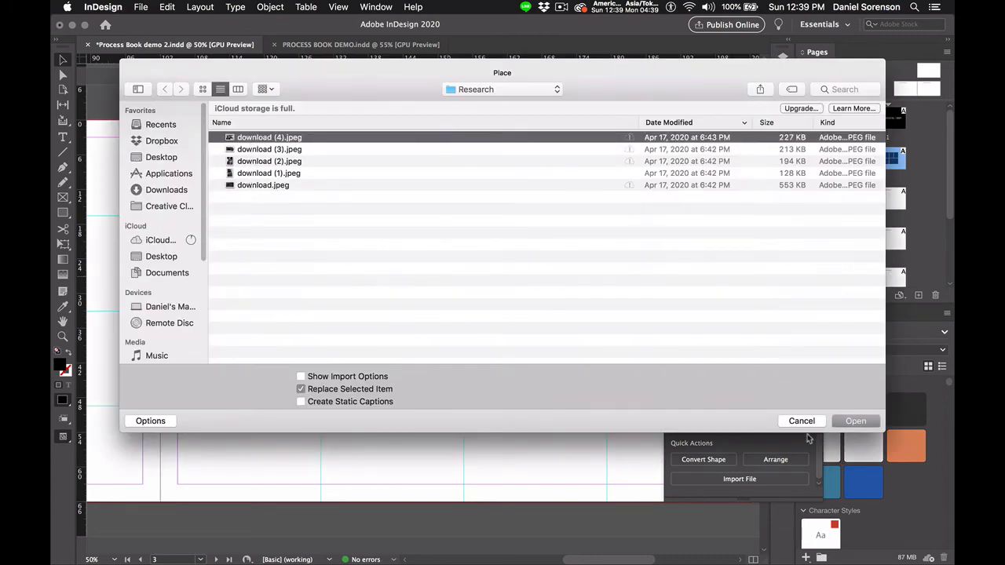
click(850, 421)
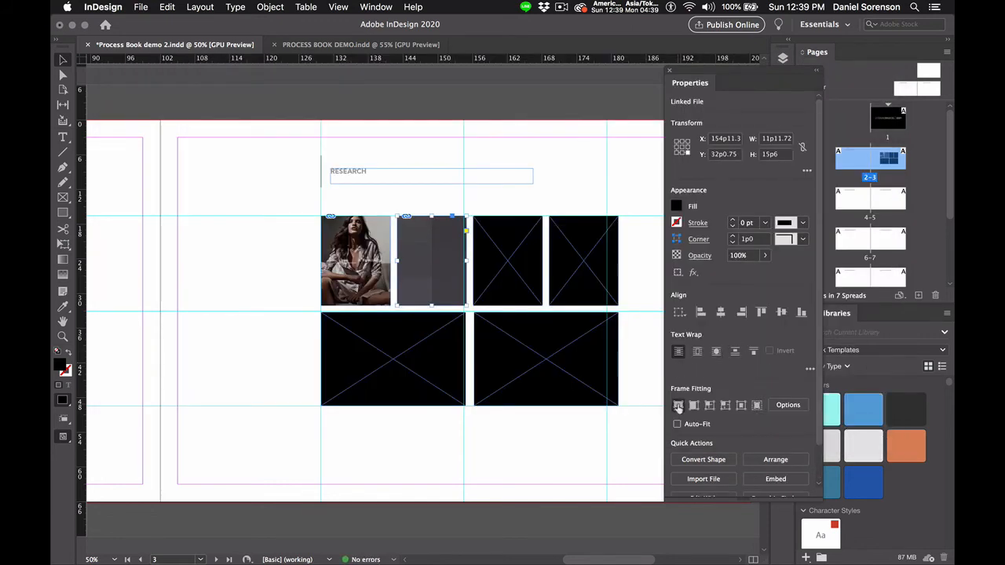
click(678, 407)
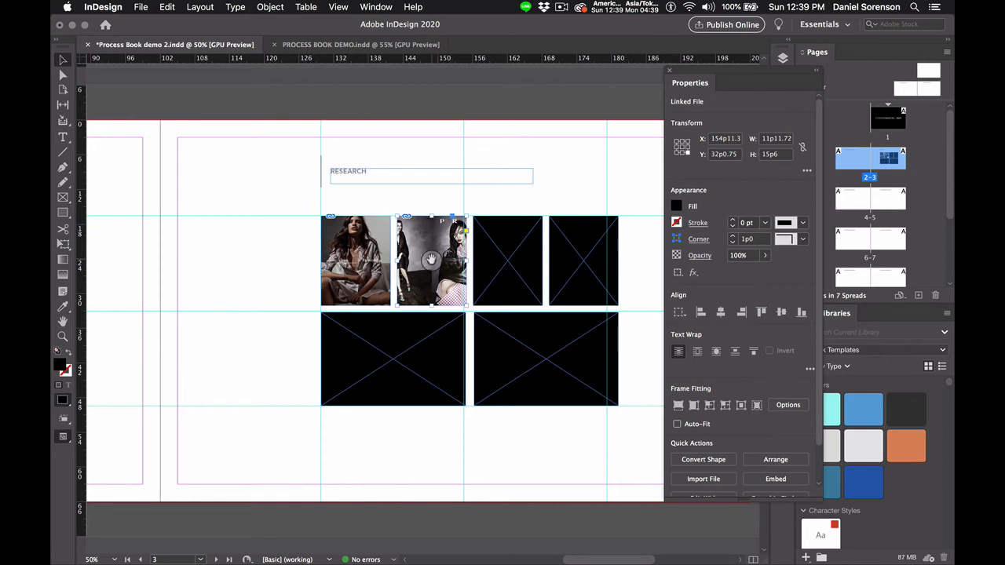
mouse_move(430, 259)
mouse_down()
mouse_move(468, 260)
mouse_move(432, 261)
mouse_up()
Place download (4).jpeg in the third portrait frame, filling it proportionally, and shift the image to show the half with the PRADA lettering
click(496, 269)
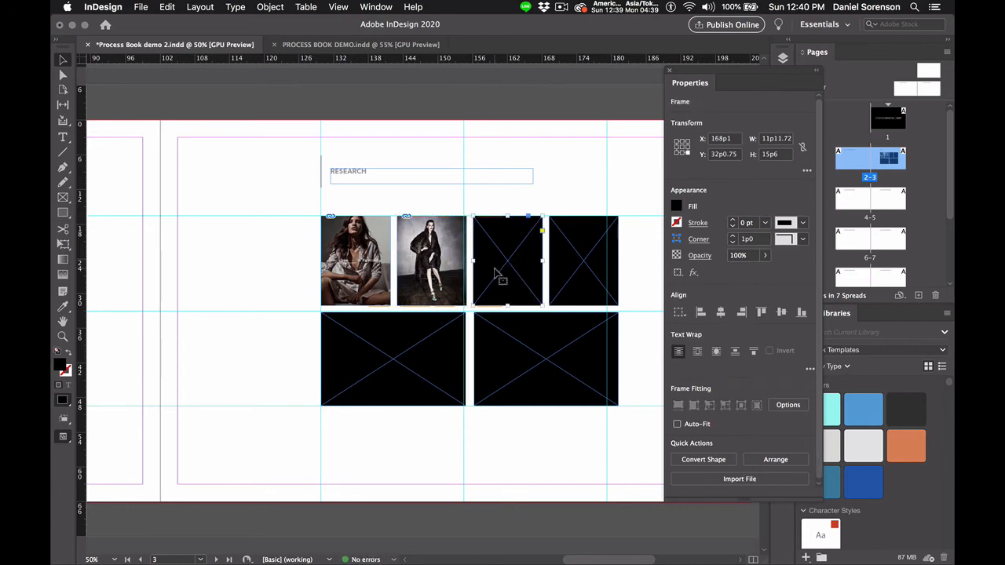
key(super+d)
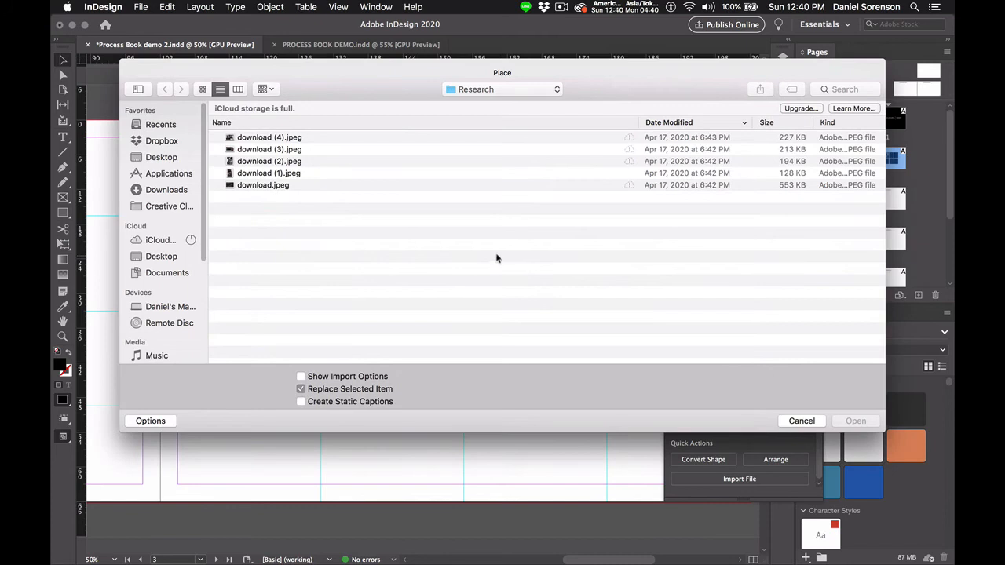
click(263, 140)
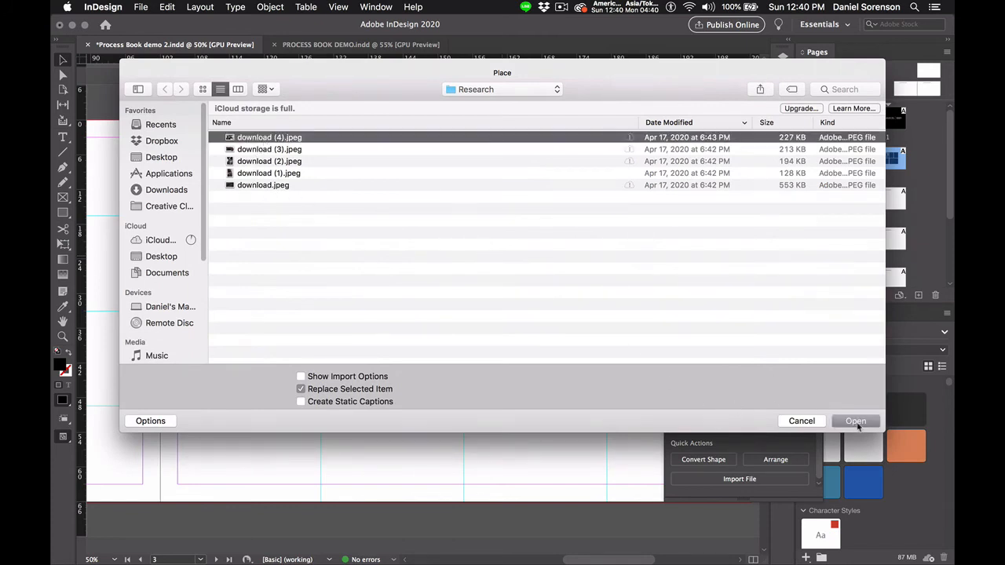
click(856, 422)
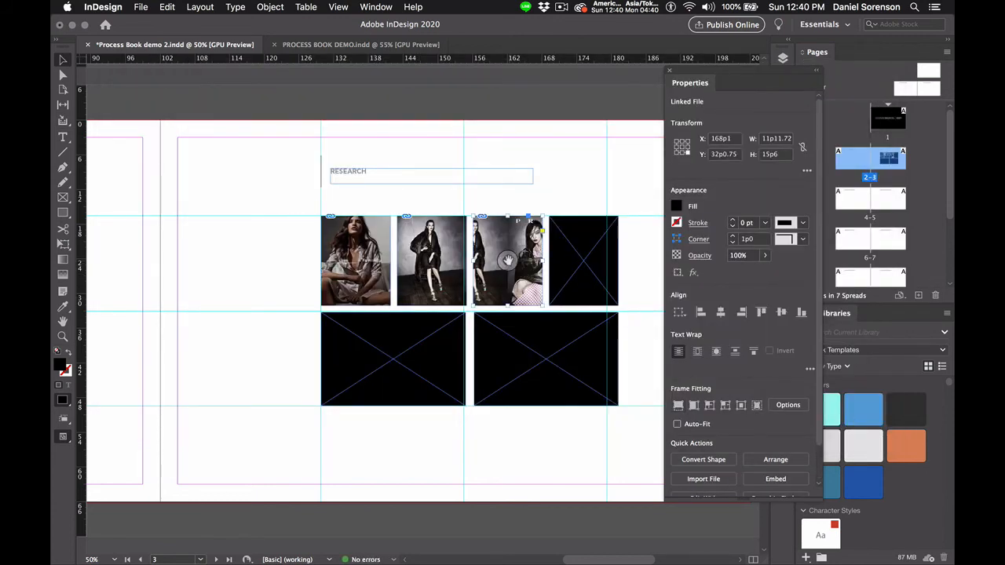
mouse_move(508, 260)
mouse_down()
mouse_move(483, 263)
mouse_move(503, 261)
mouse_up()
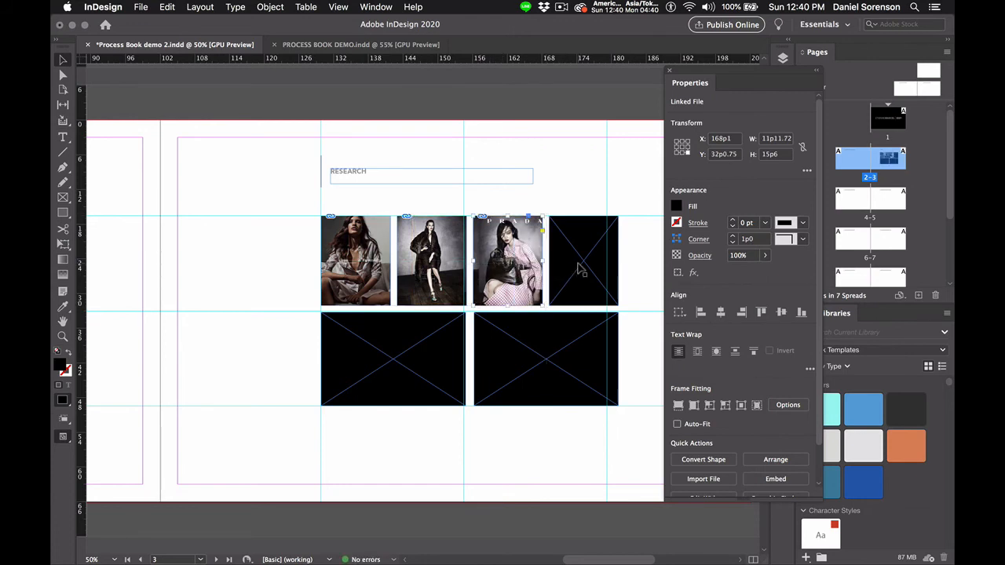
Place download (2).jpeg from the Research folder into the fourth portrait frame, and fill the frame proportionally
click(579, 269)
key(super+d)
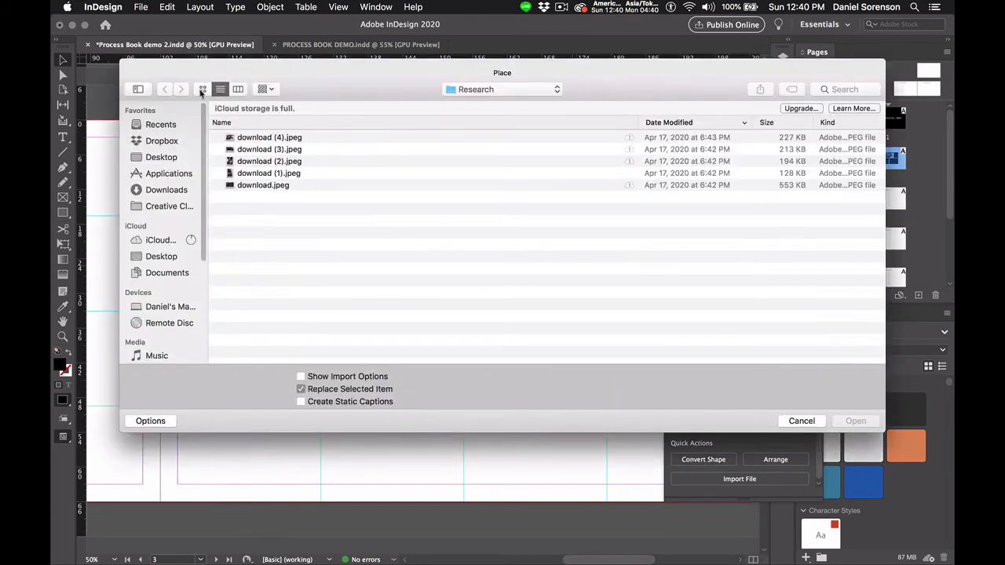
click(238, 89)
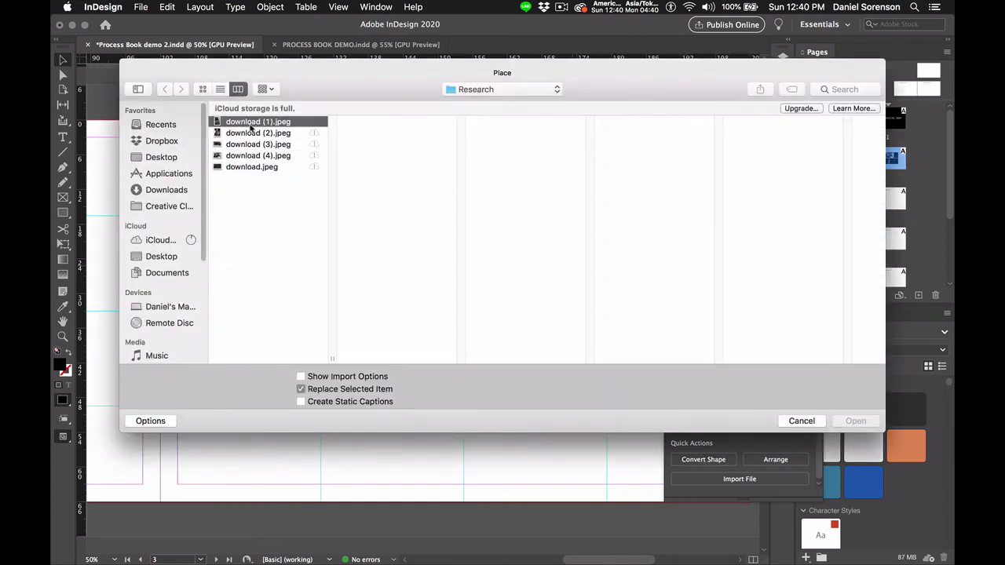
click(252, 124)
click(250, 133)
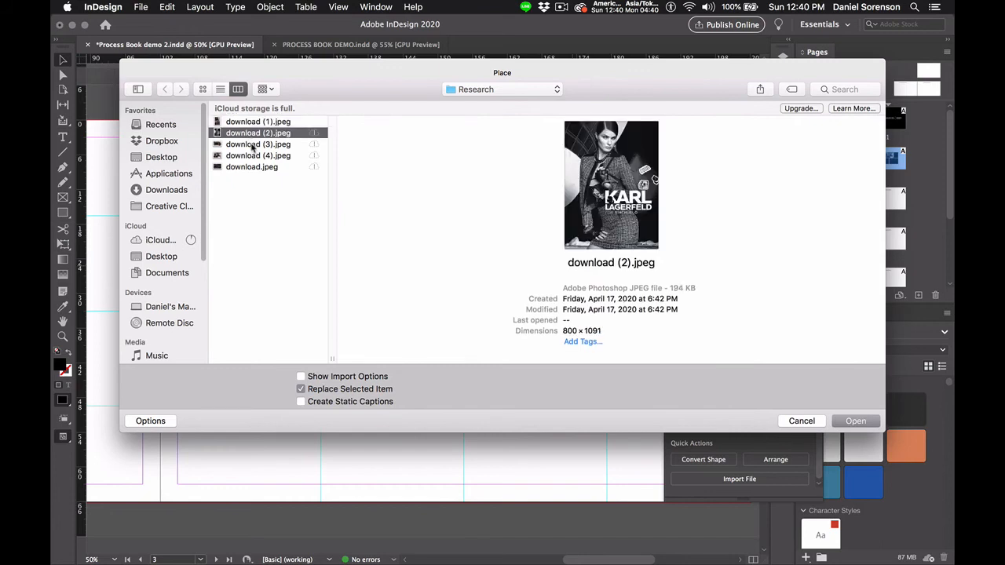
click(854, 422)
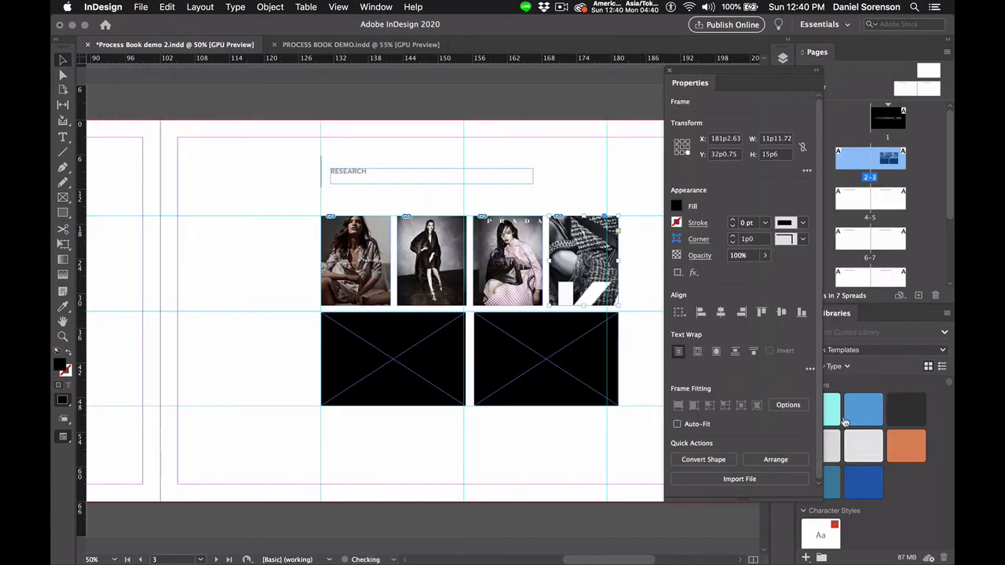
click(679, 405)
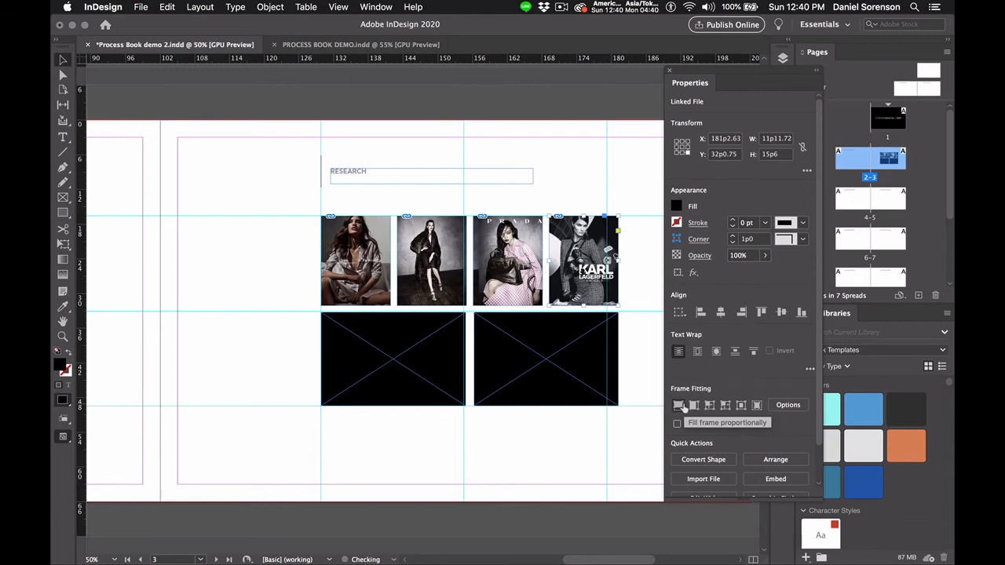
Place download.jpeg from the Research folder into the first landscape frame, and fill the frame proportionally
click(420, 363)
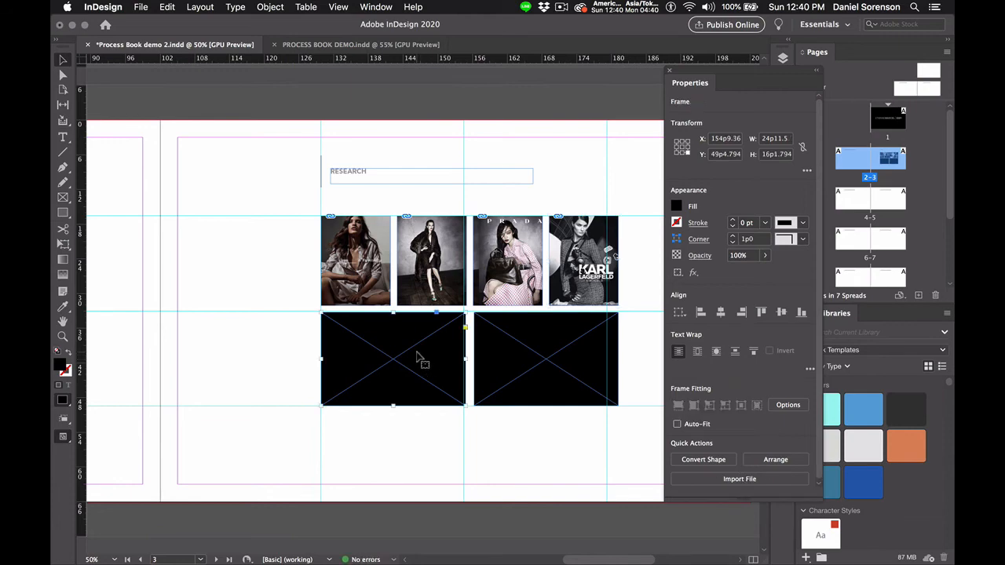
key(super+d)
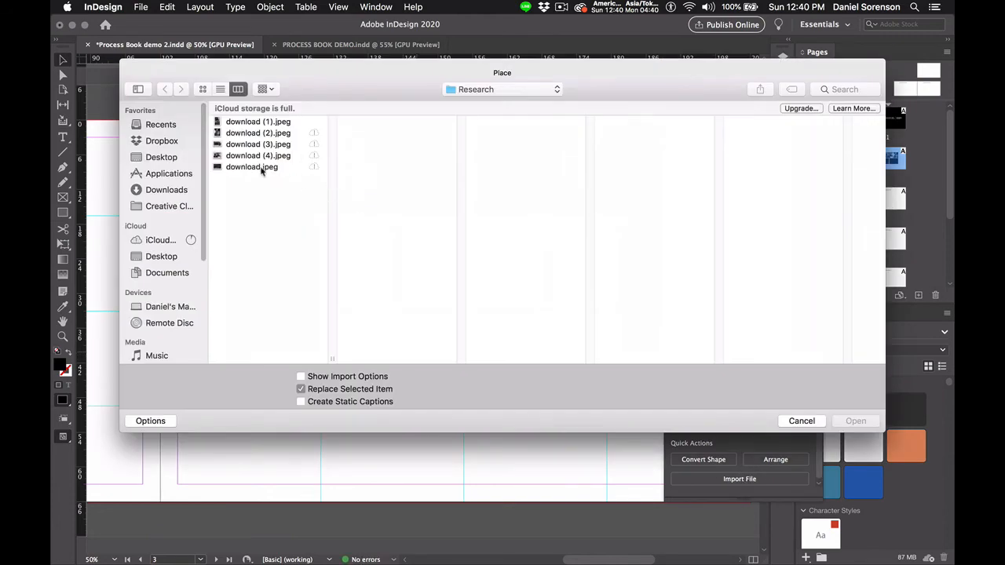
click(252, 167)
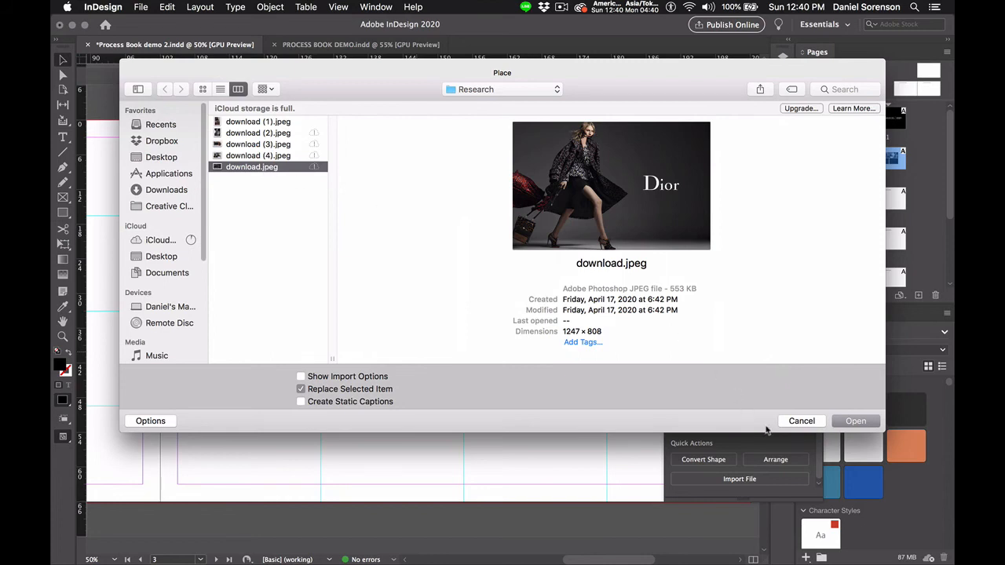
click(854, 421)
click(679, 406)
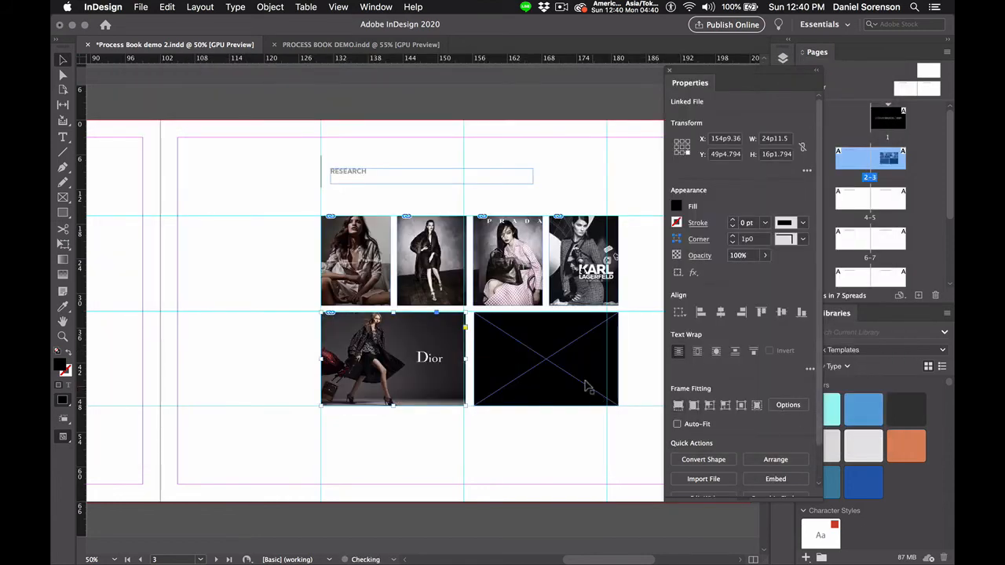
Place download (3).jpeg in the second landscape frame, filling it proportionally, and show the spread in preview mode
click(600, 376)
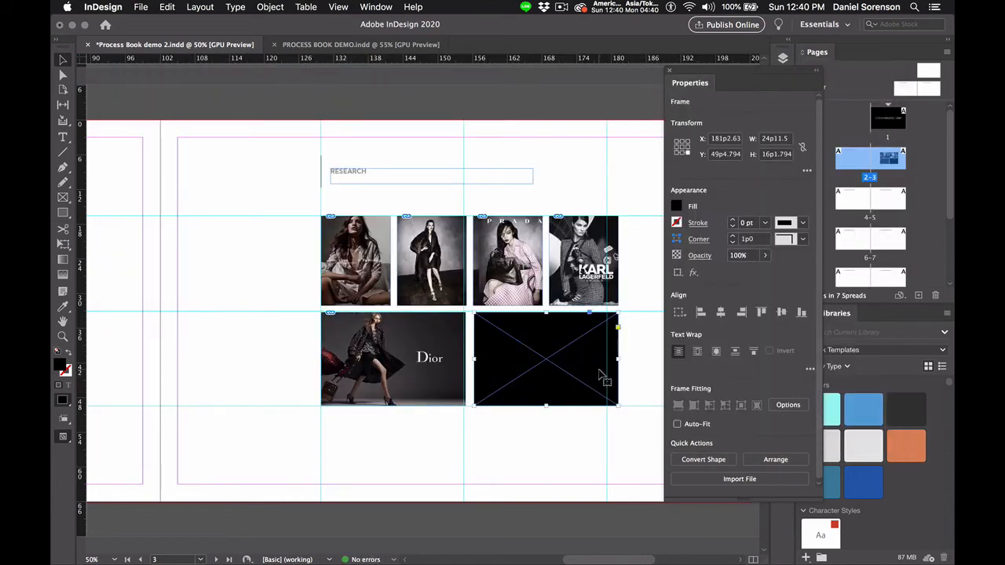
key(super+d)
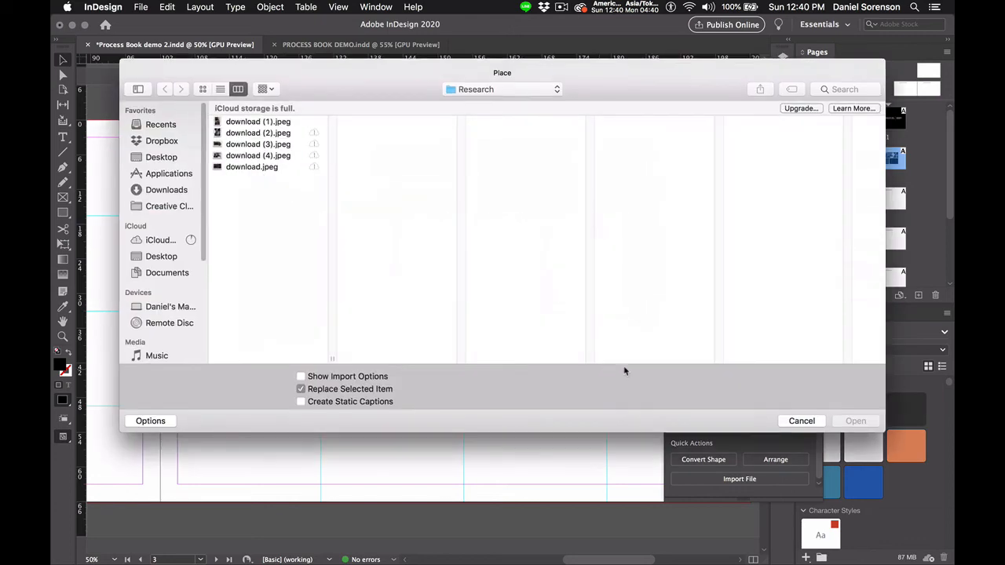
click(256, 156)
click(246, 145)
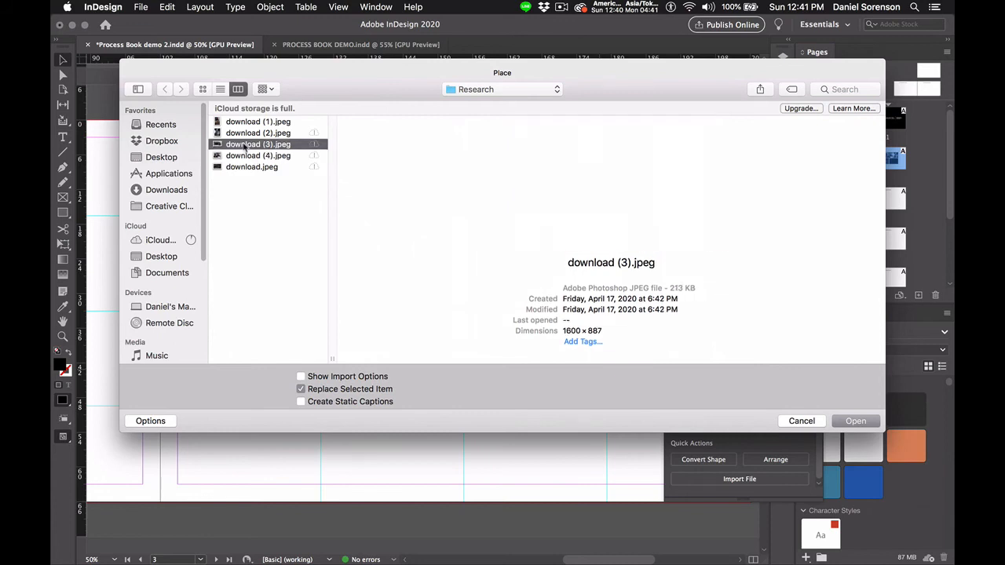
double_click(246, 145)
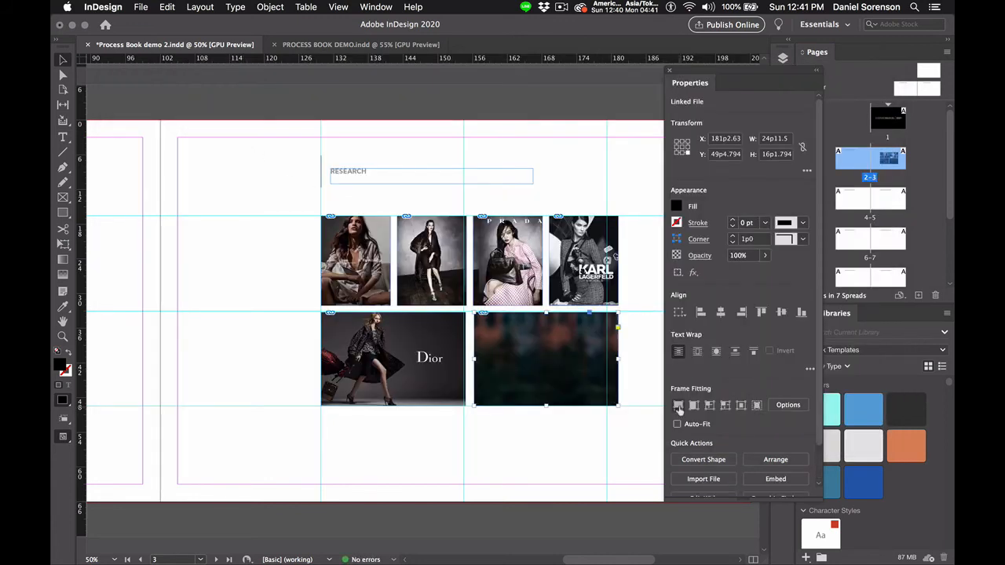
click(656, 422)
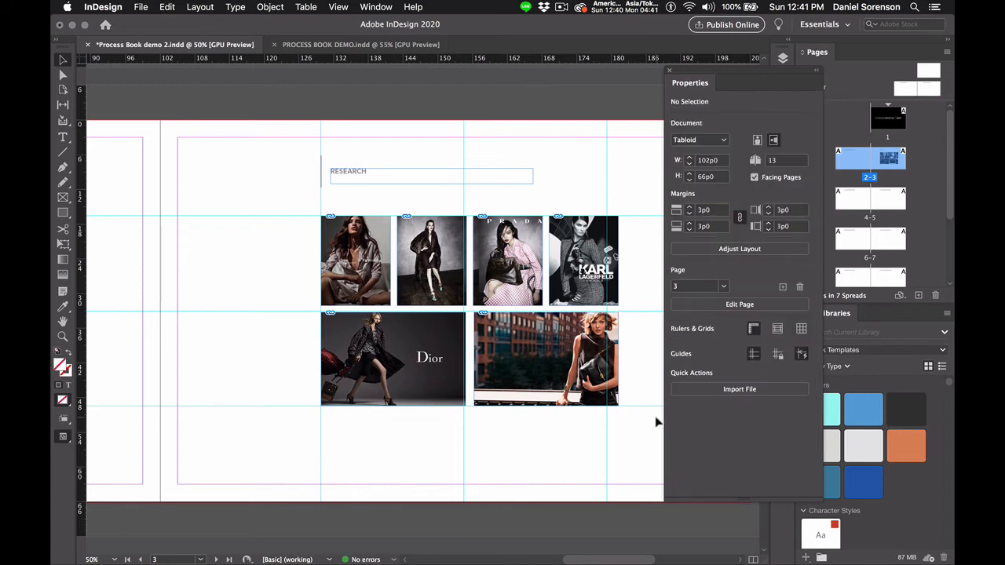
key(w)
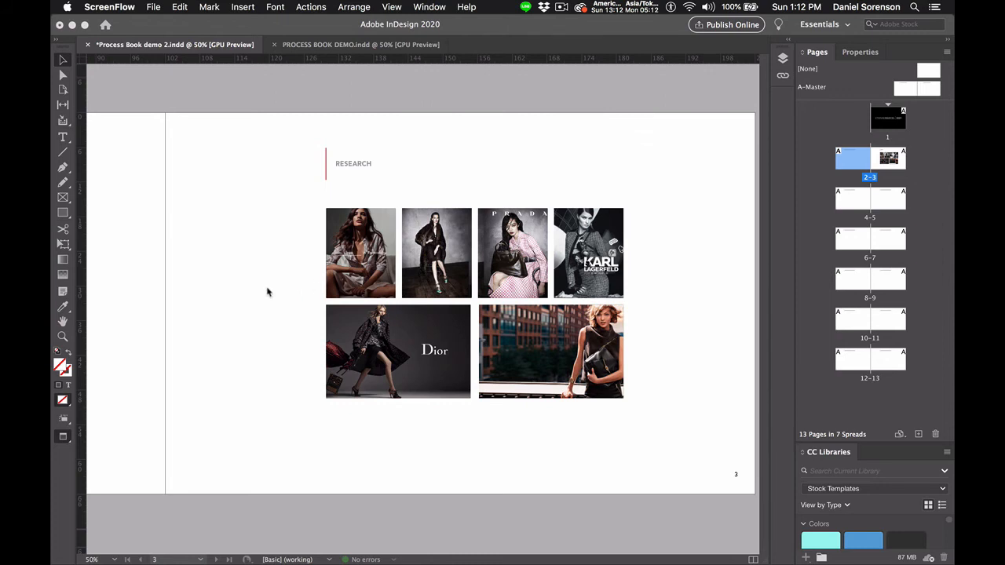
Examine the INTRODUCTION page in PROCESS BOOK DEMO.indd as a reference for page 2, and return to Process Book demo 2.indd
click(231, 269)
drag(233, 270, 762, 281)
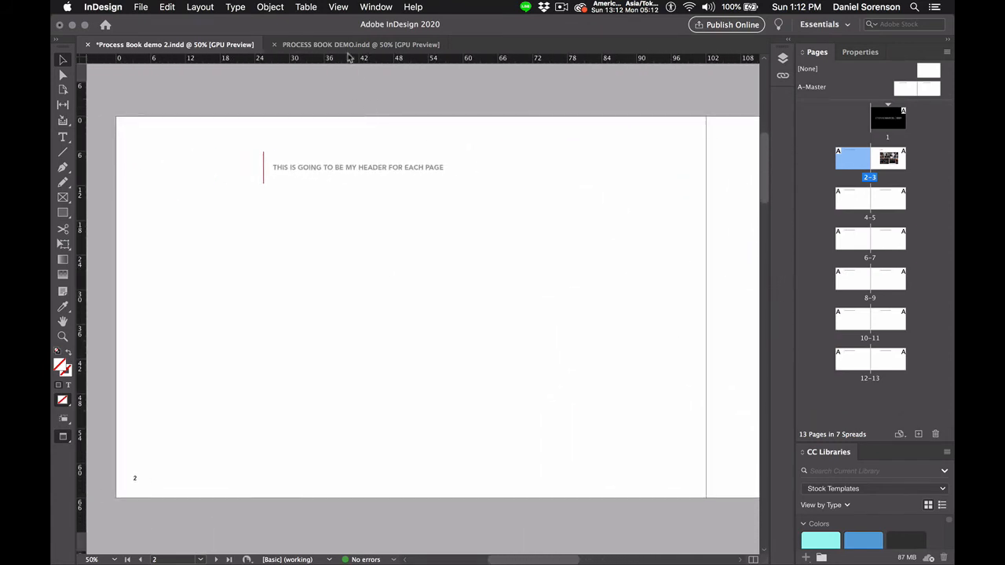
click(351, 45)
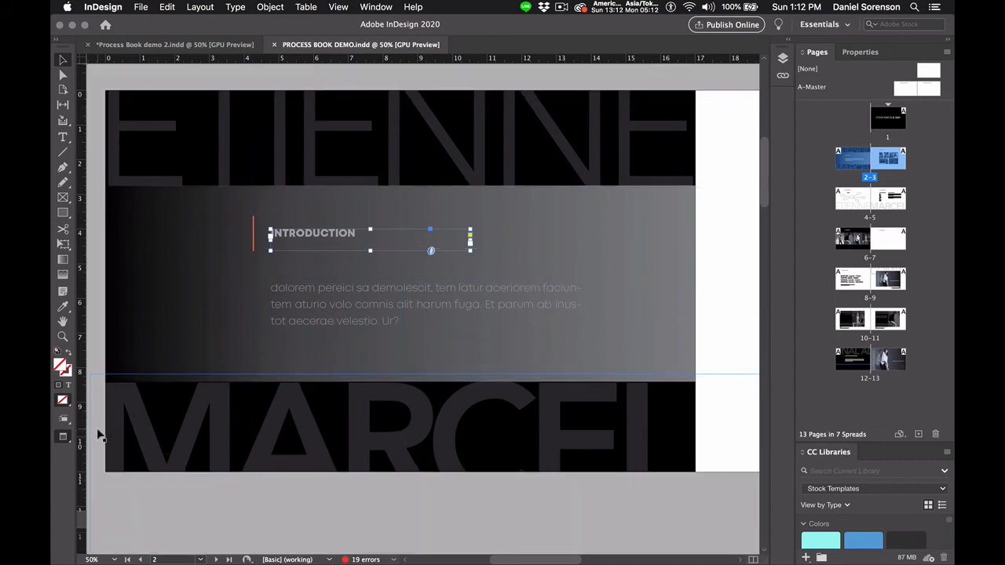
click(107, 435)
scroll(491, 506, down, 1)
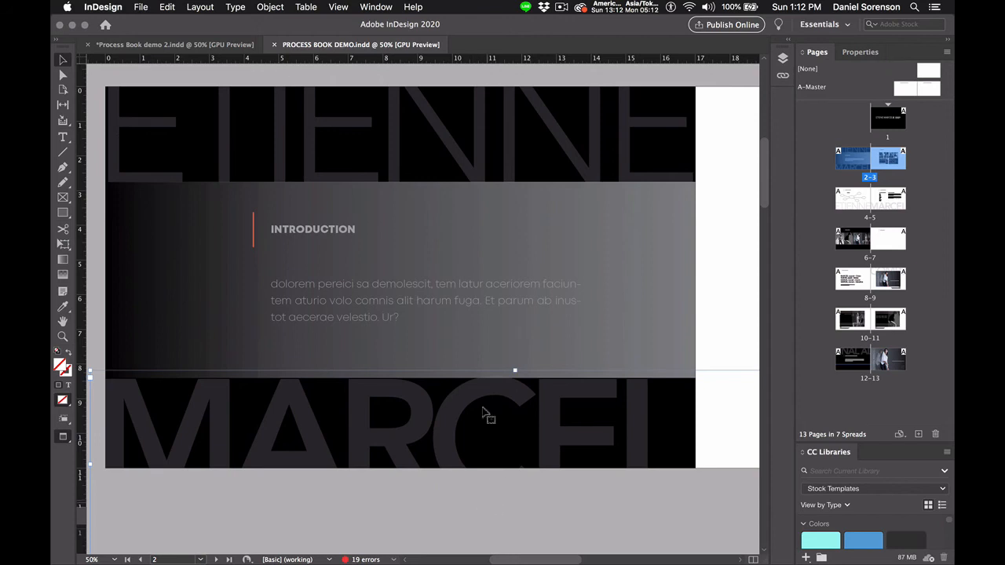
click(197, 40)
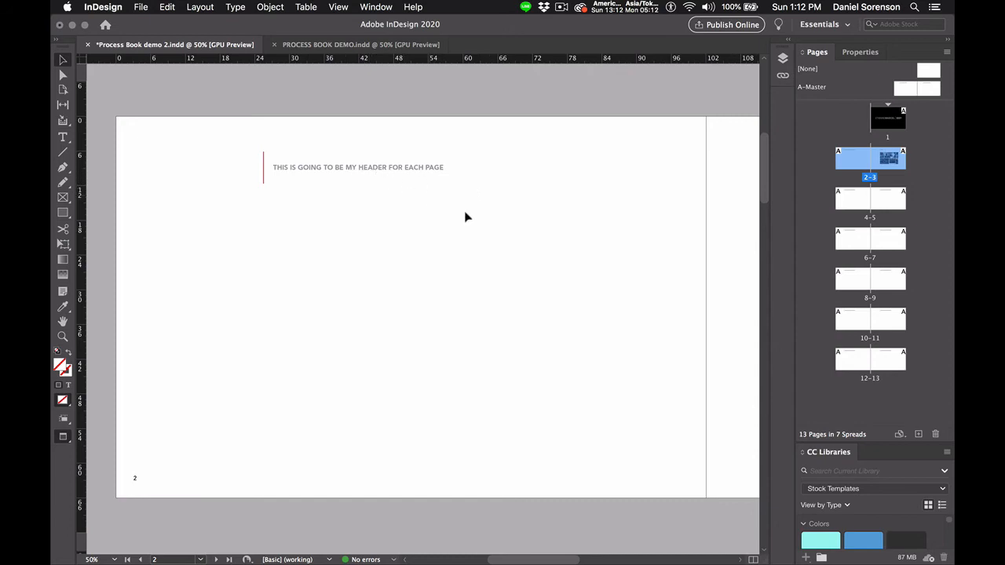
drag(634, 236, 572, 253)
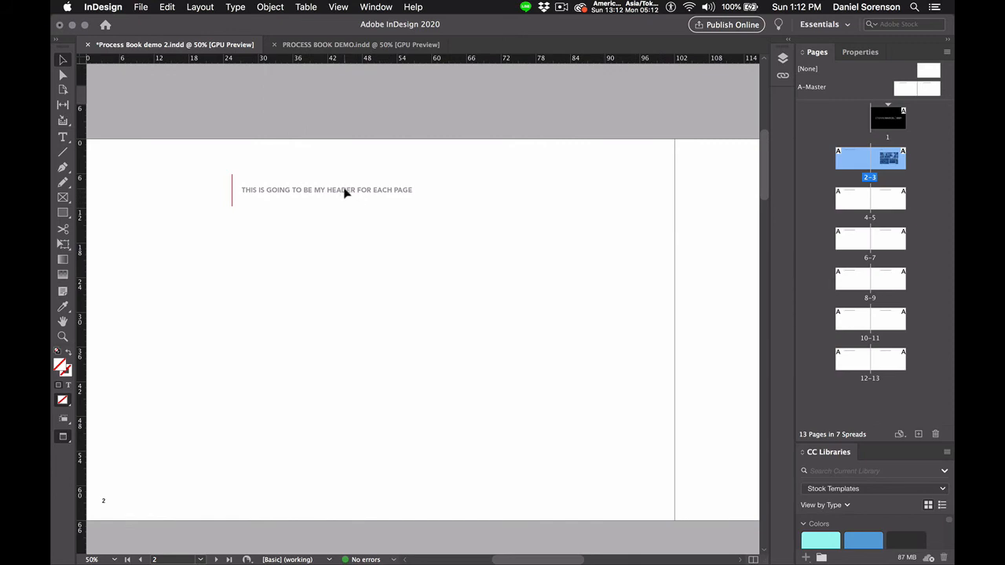
On the left page of A-Master, set the header text size to 22 pt and nudge its frame up to Y 10p10
double_click(907, 89)
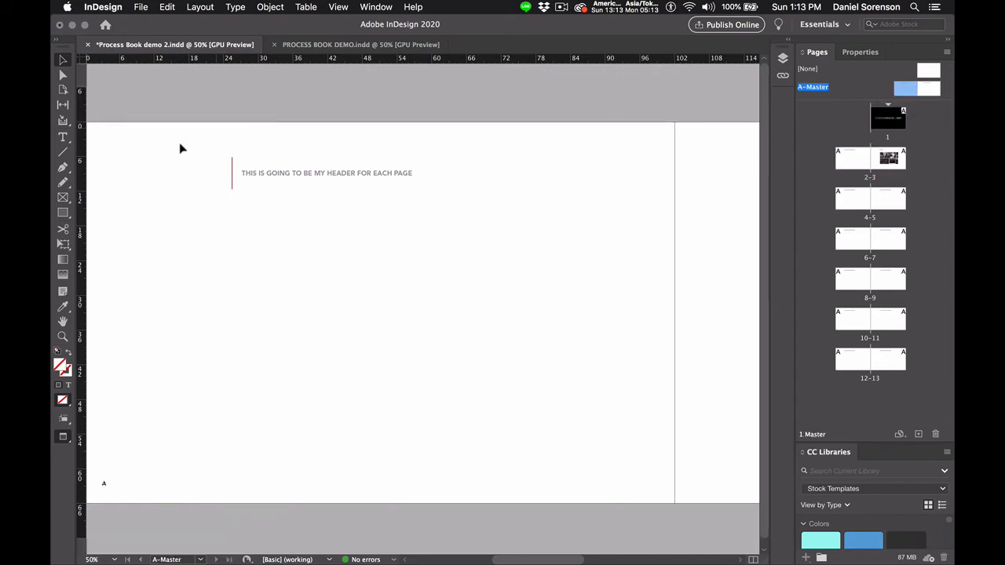
click(62, 137)
triple_click(247, 174)
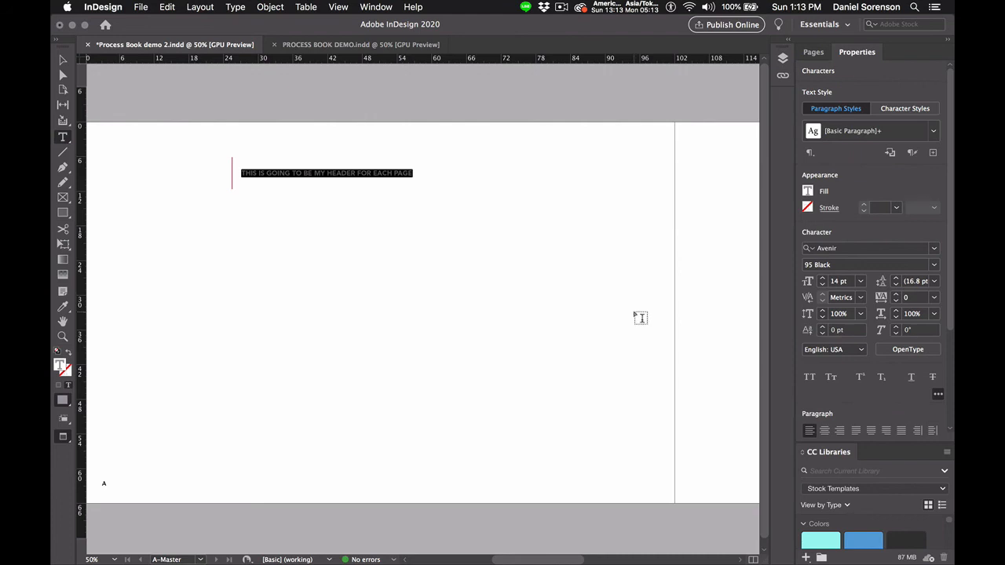
double_click(837, 281)
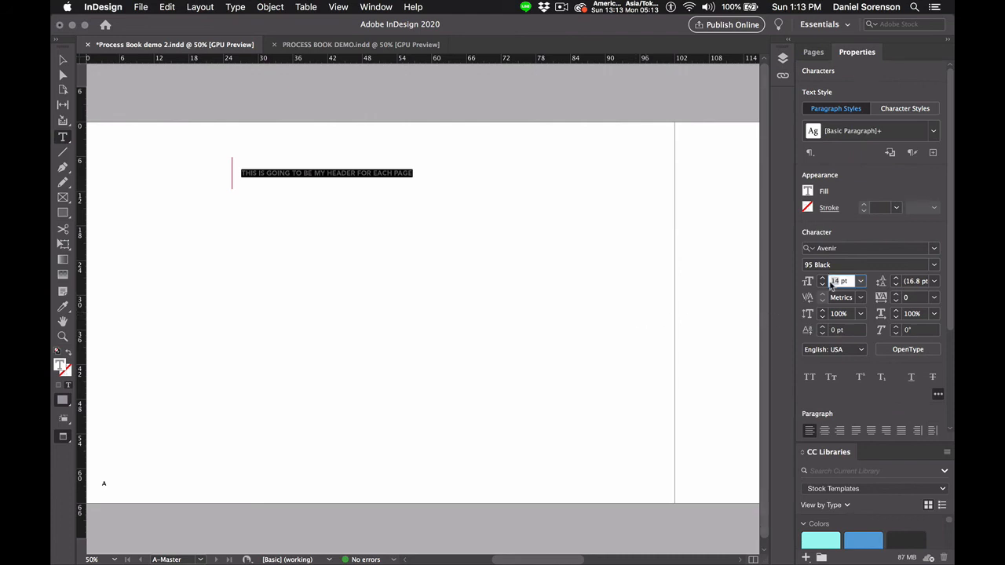
text(22)
key(Return)
click(63, 60)
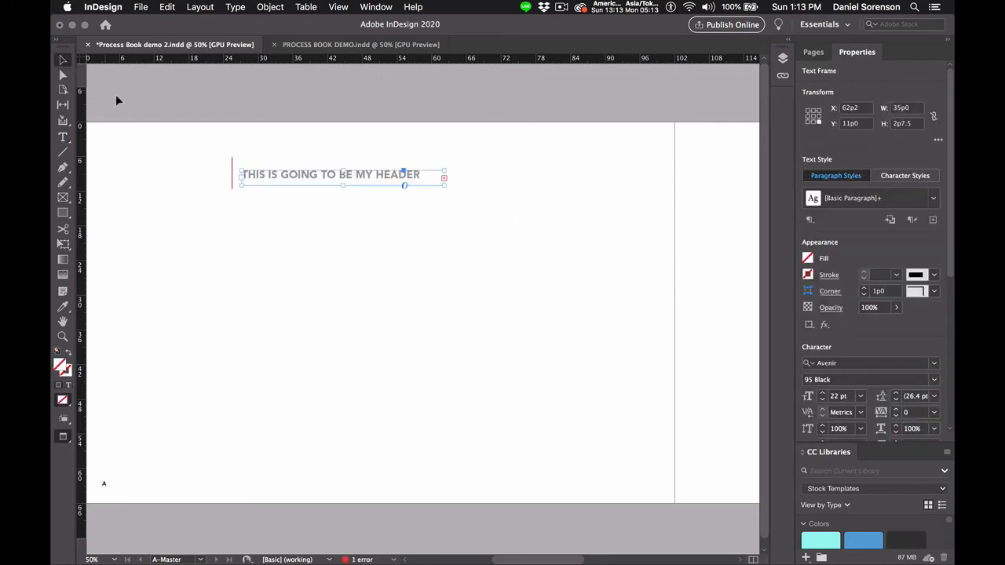
key(Up)
key(Up)
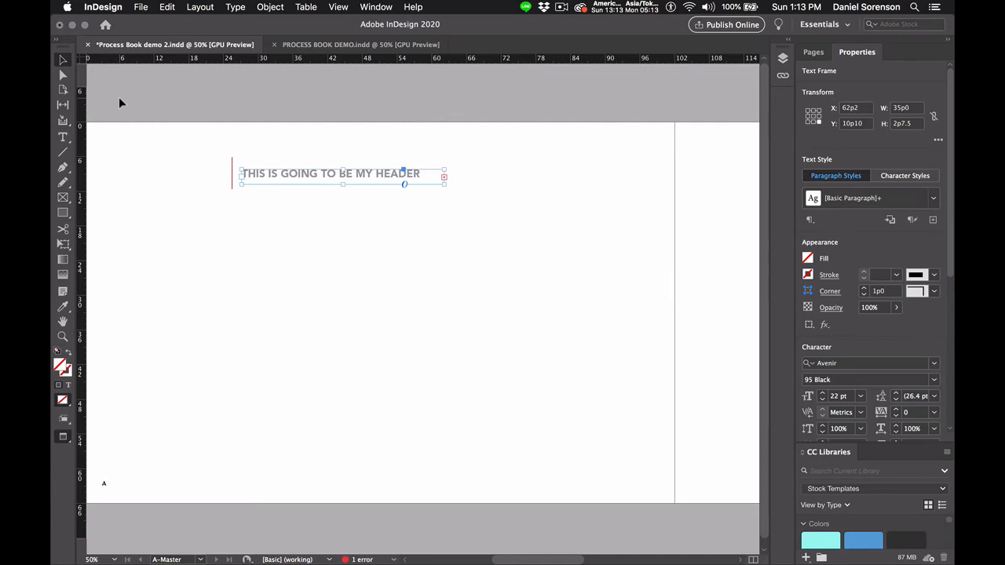
Set the header text on the right page of A-Master to 22 pt, and save the document
drag(576, 271, 131, 282)
click(62, 136)
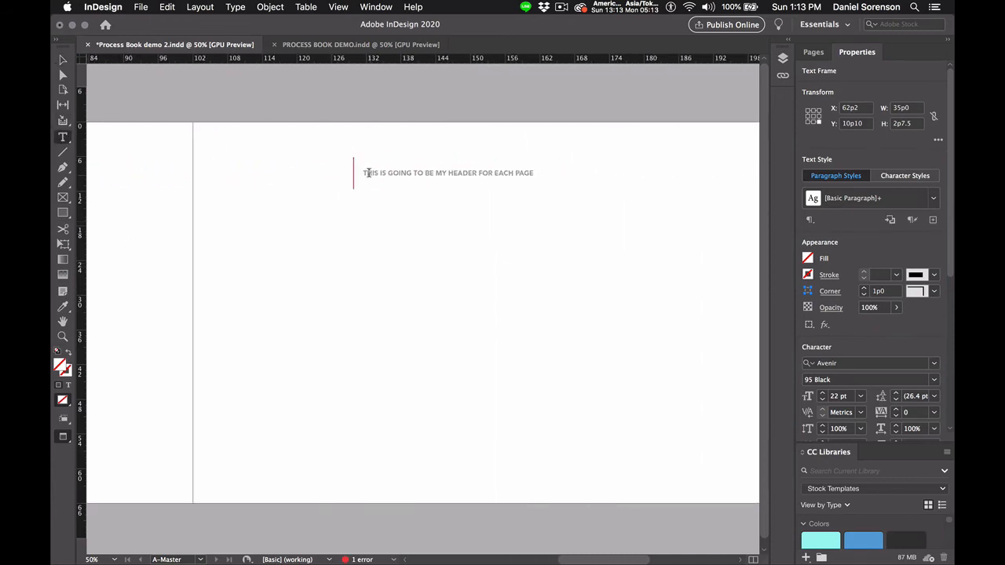
drag(363, 172, 535, 174)
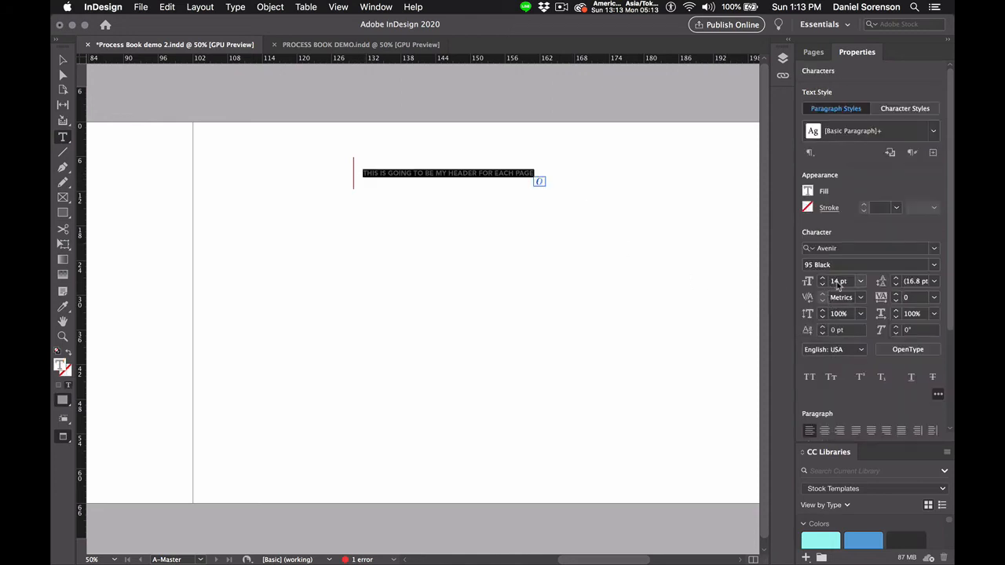
click(832, 285)
text(22)
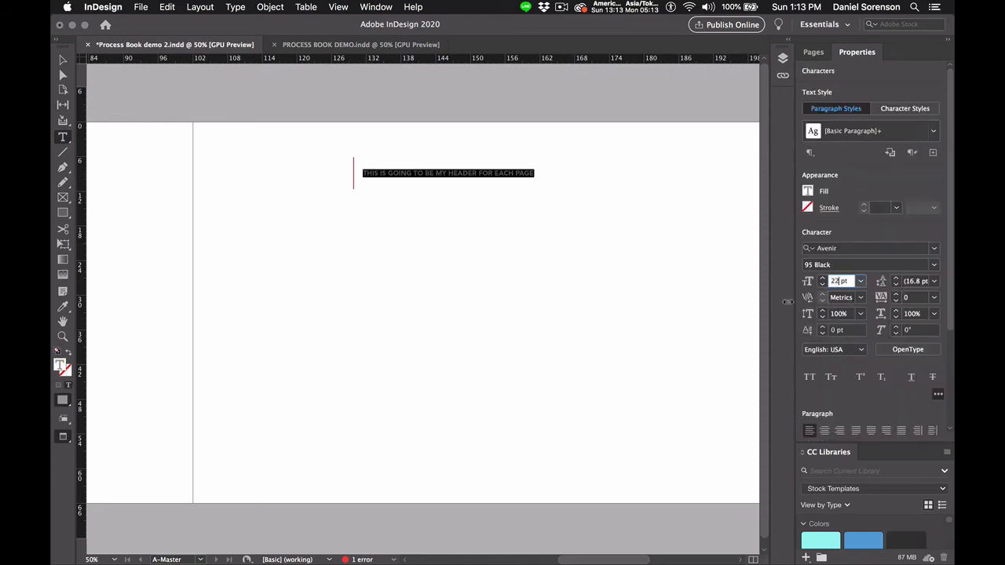
key(Escape)
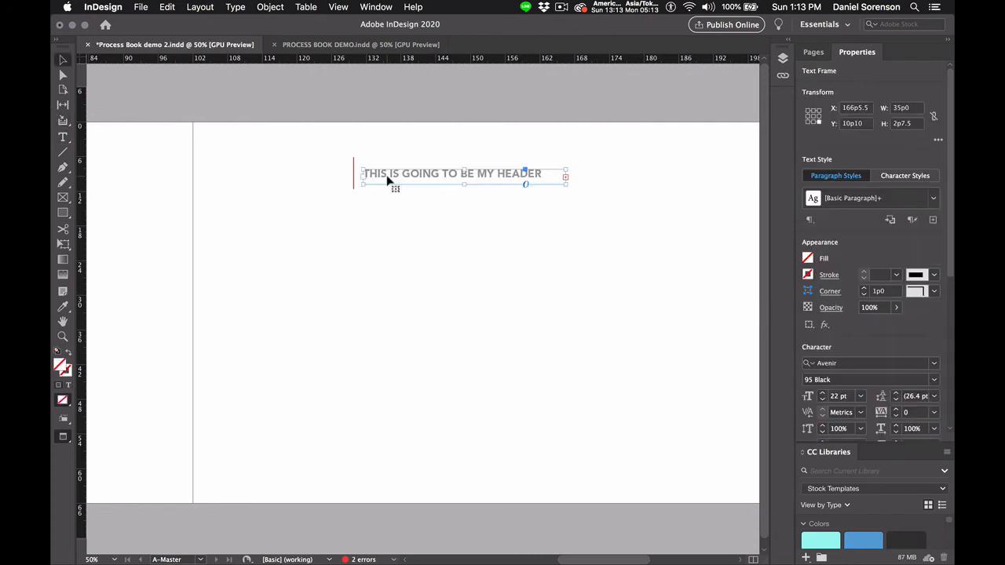
key(super+s)
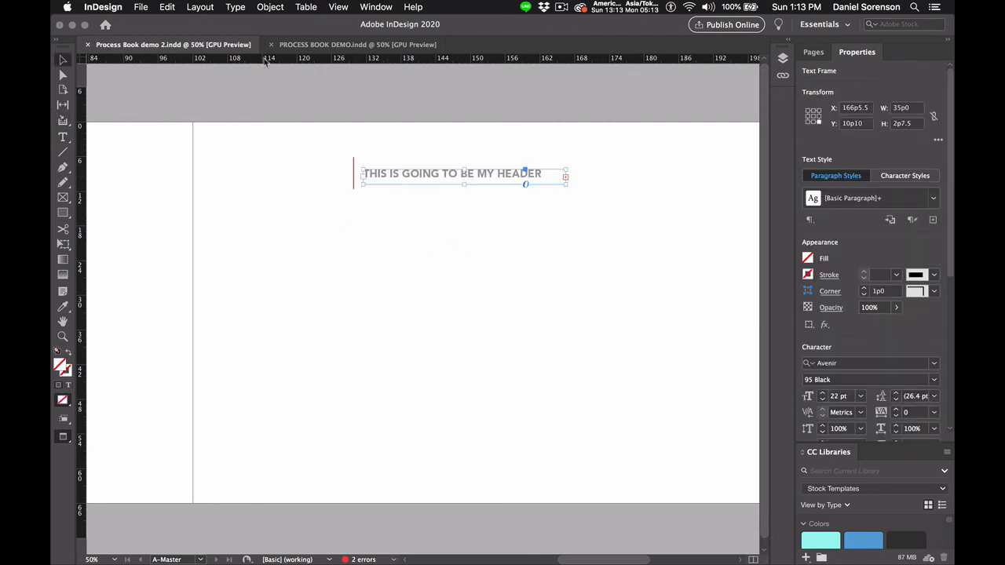
Go back to spread 2-3 and set the RESEARCH header on page 3 to 22 pt, leaving its text frame selected
click(815, 52)
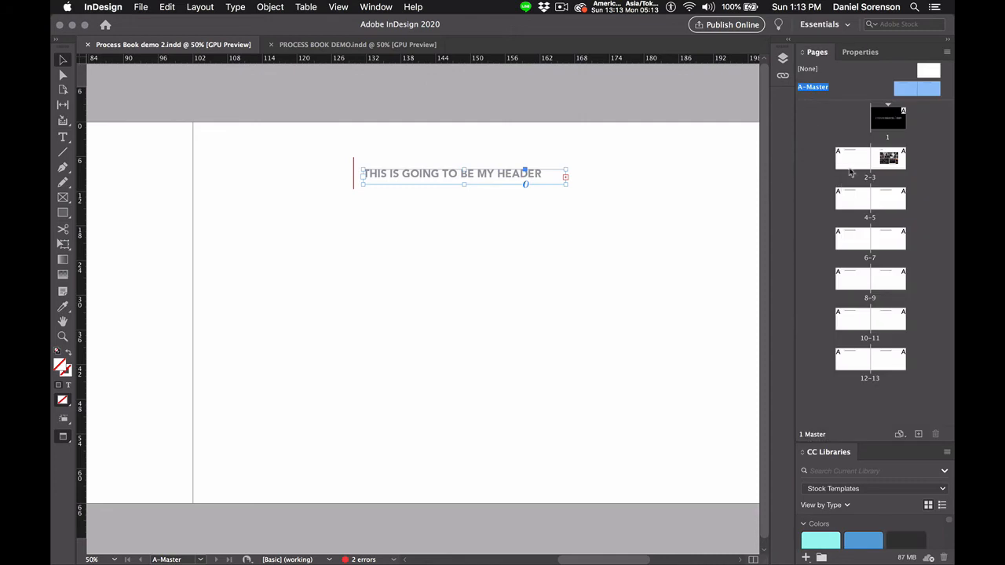
double_click(850, 172)
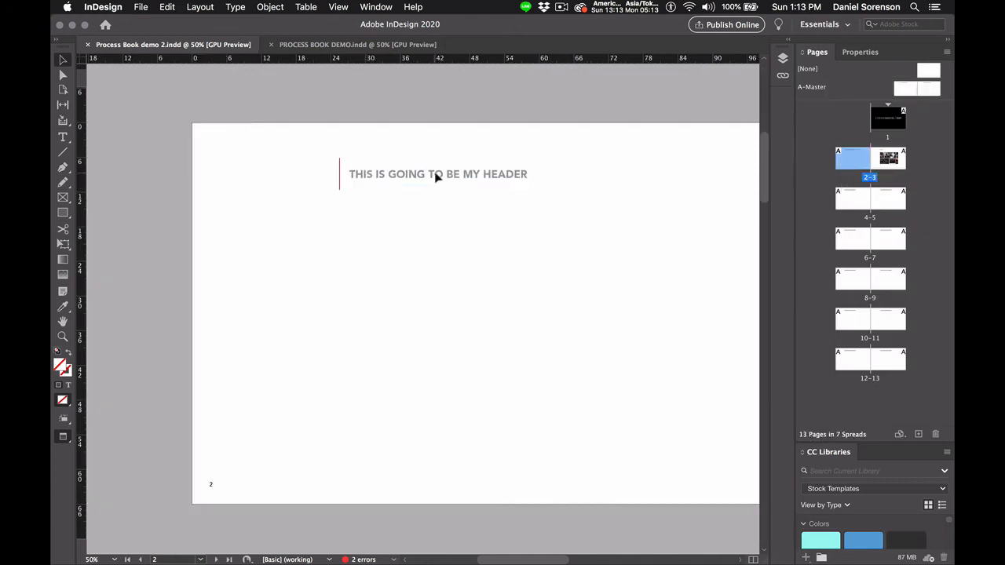
drag(585, 217, 142, 250)
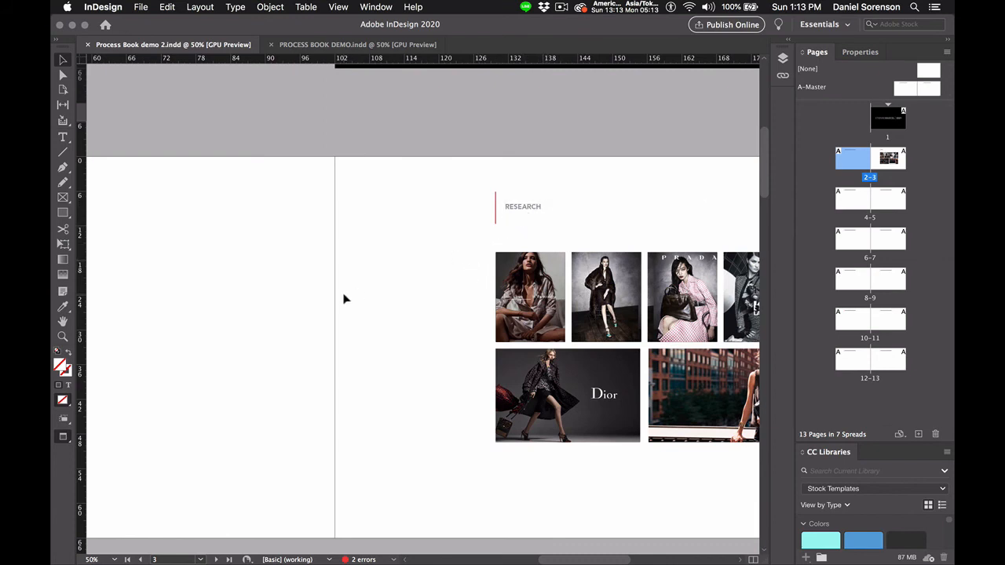
click(63, 137)
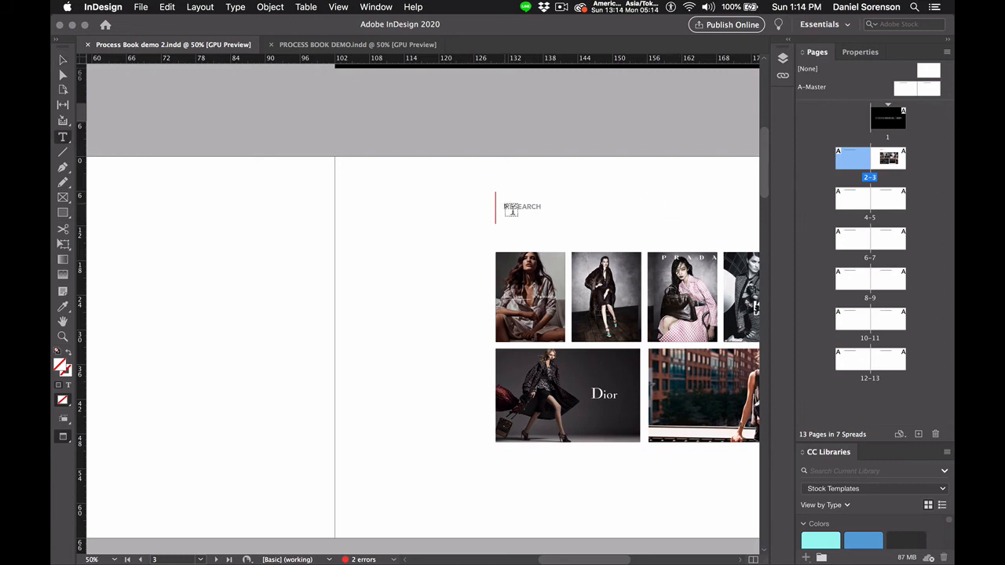
double_click(541, 205)
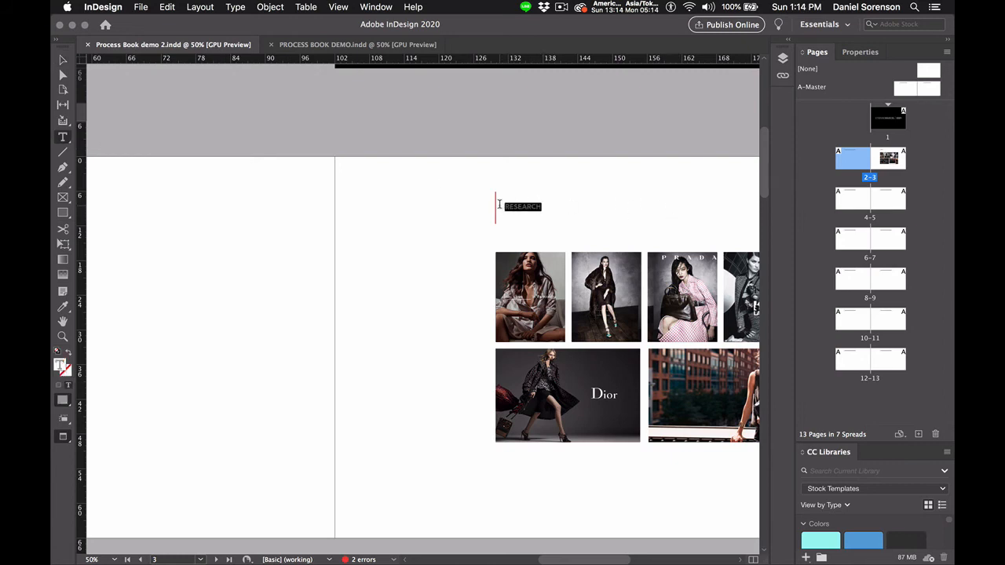
click(856, 52)
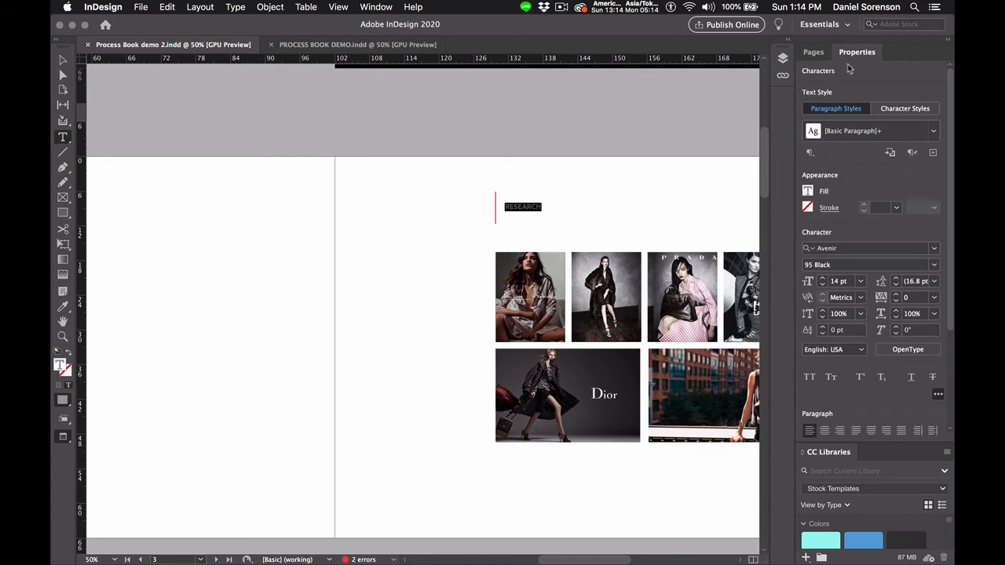
click(833, 283)
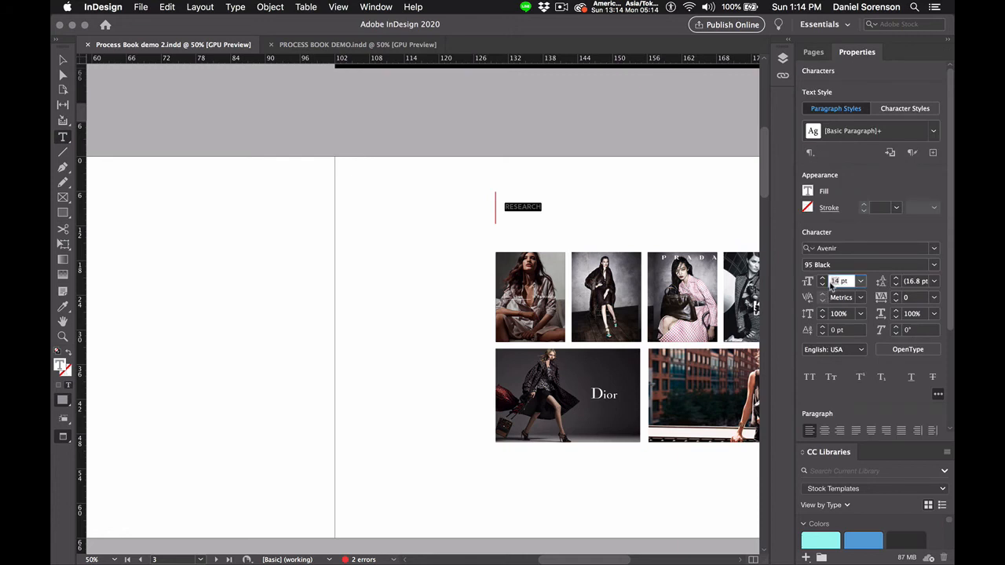
text(22)
click(63, 61)
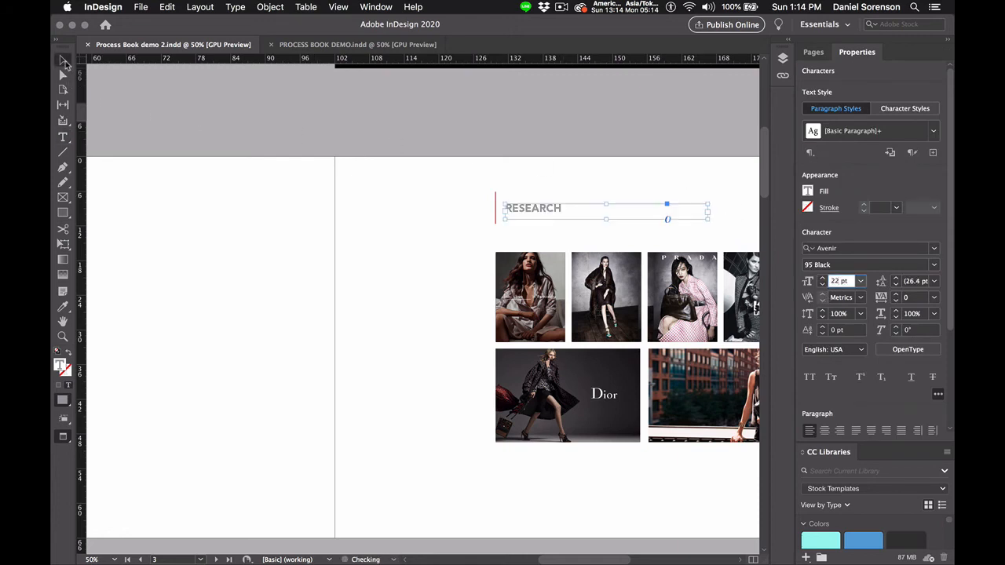
click(412, 255)
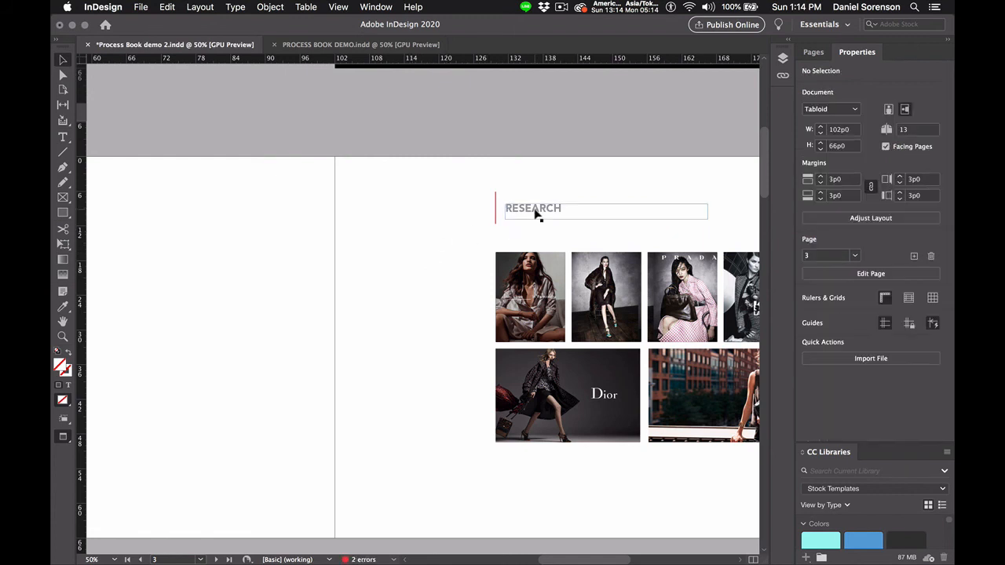
click(536, 215)
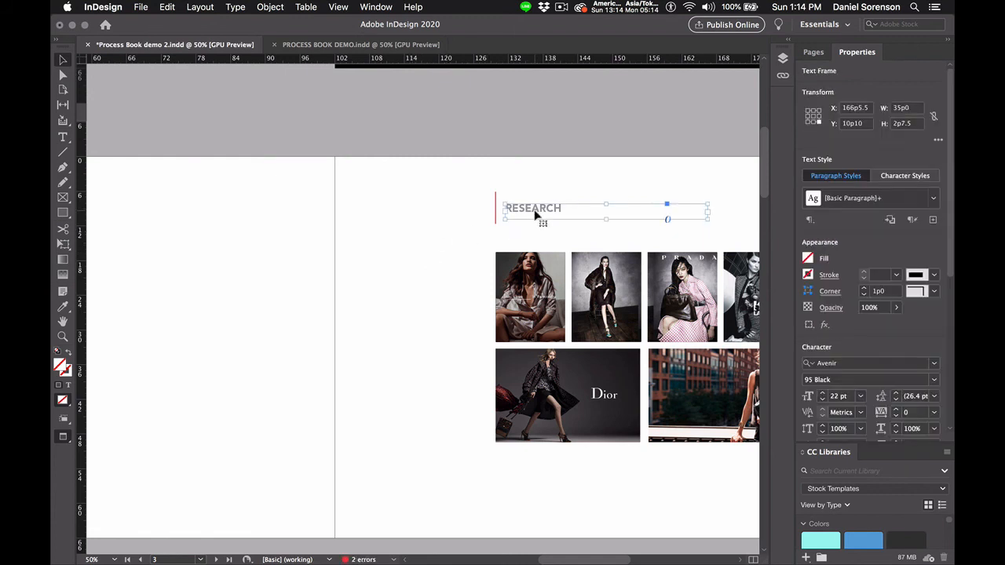
Replace the placeholder text "THIS IS GOING TO BE MY HEADER" on page 2 with "INTROCUTION"
click(438, 287)
drag(306, 290, 742, 287)
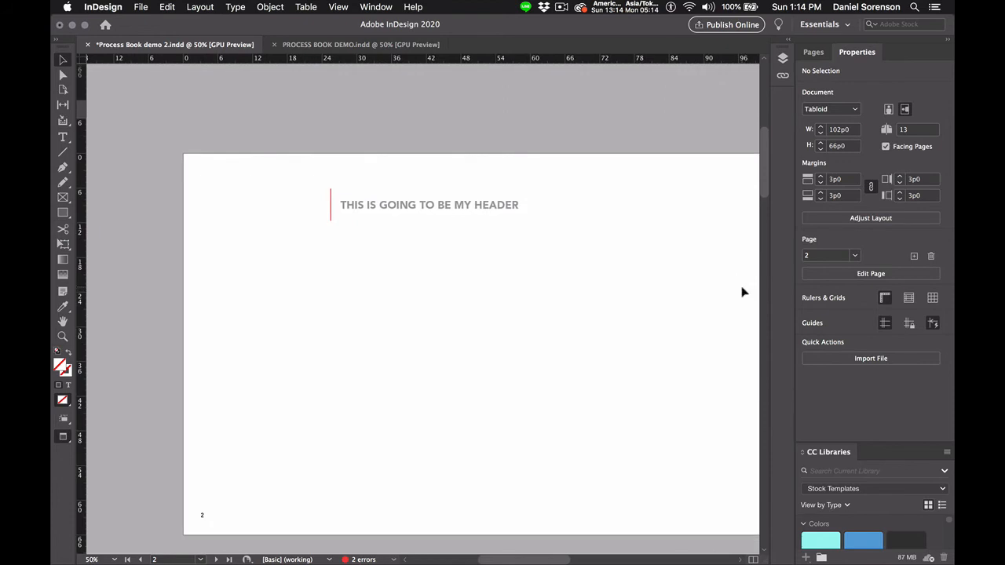
click(428, 209)
key(t)
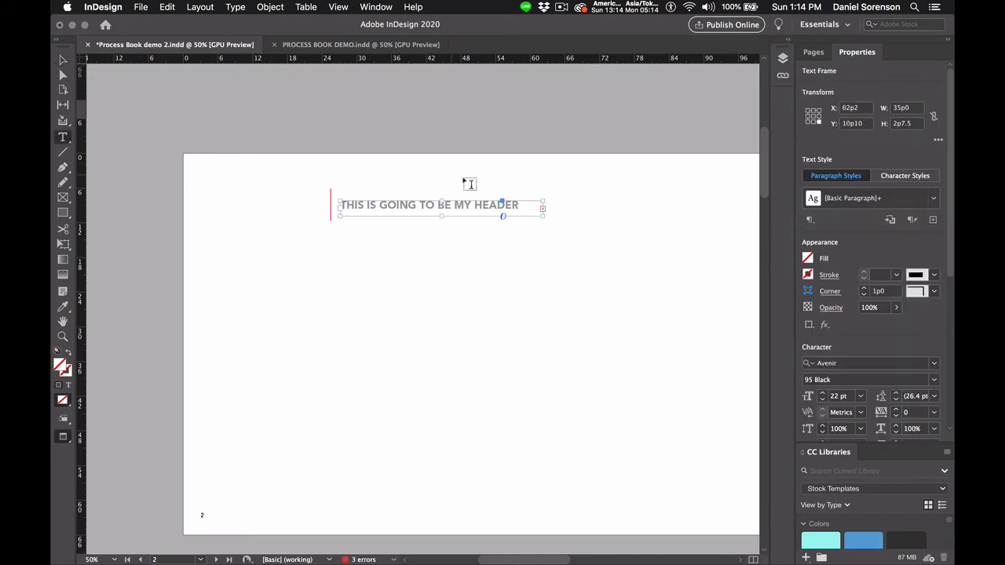
drag(518, 206, 309, 201)
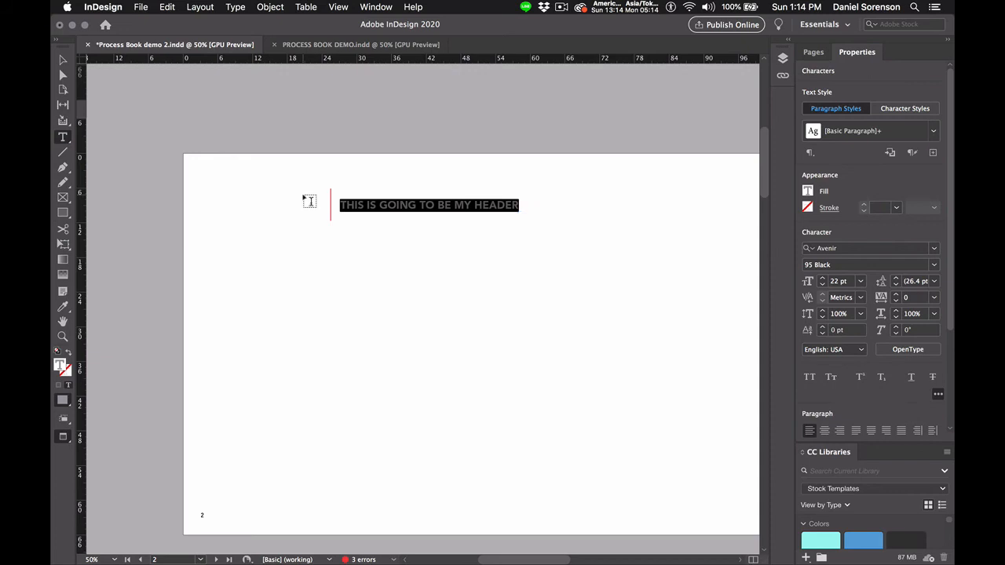
key(BackSpace)
text(INTROCU)
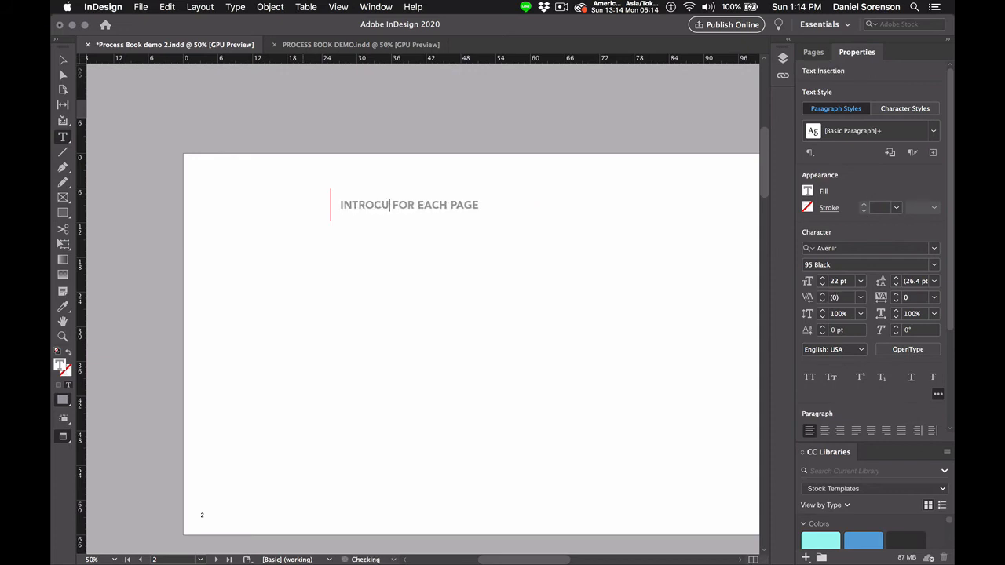
text(TION)
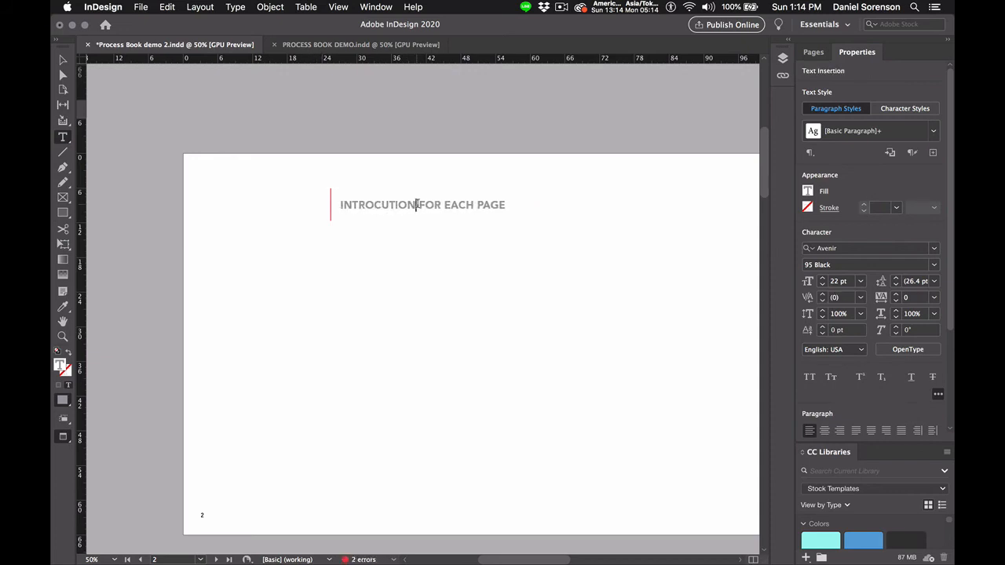
Delete the leftover placeholder words "FOR EACH PAGE" from the page 2 header and deselect the text
drag(418, 205, 501, 213)
key(BackSpace)
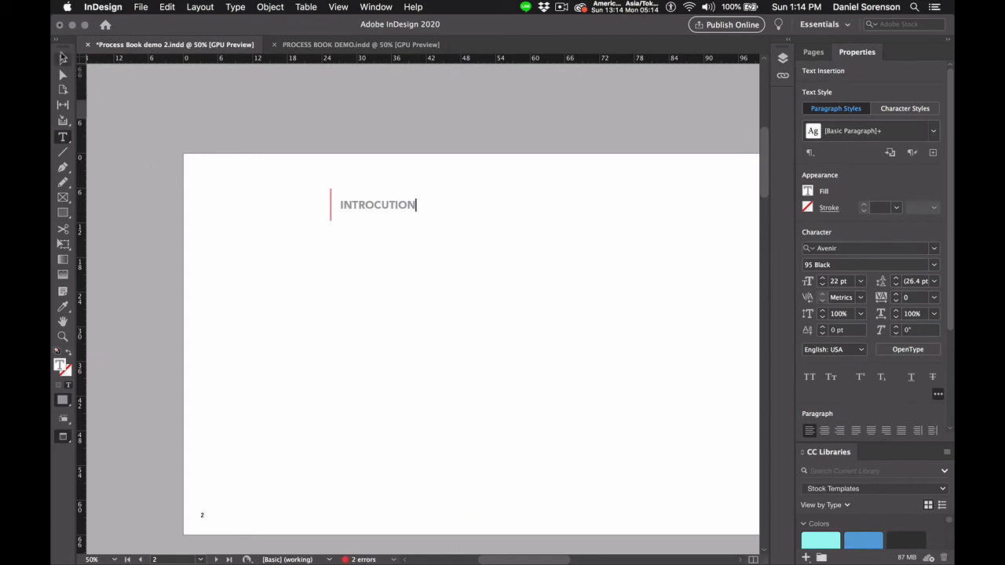
click(64, 60)
click(135, 157)
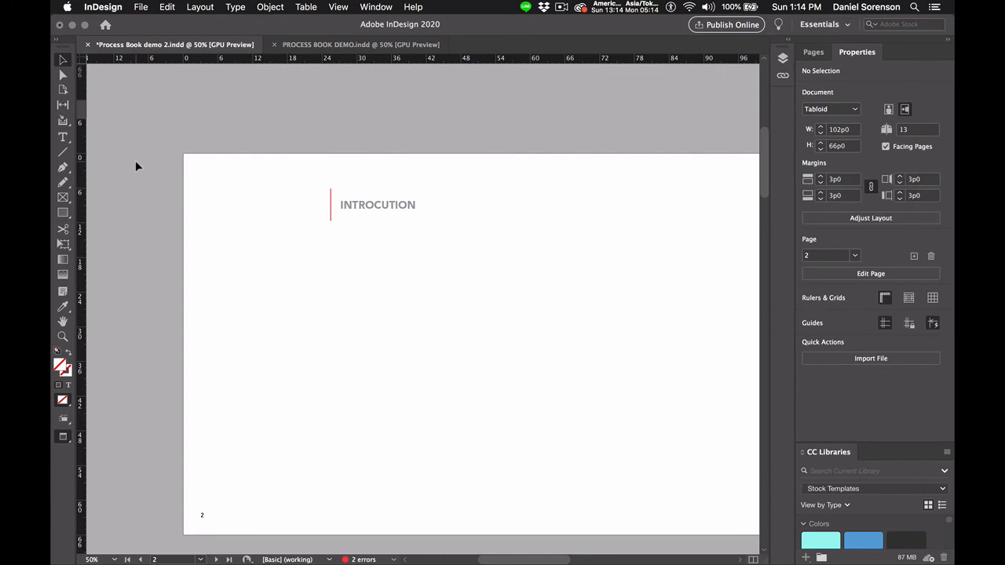
Override the master's page-number text frame on page 2 so it can be edited, leaving it deselected
right_click(201, 517)
click(200, 519)
click(202, 518)
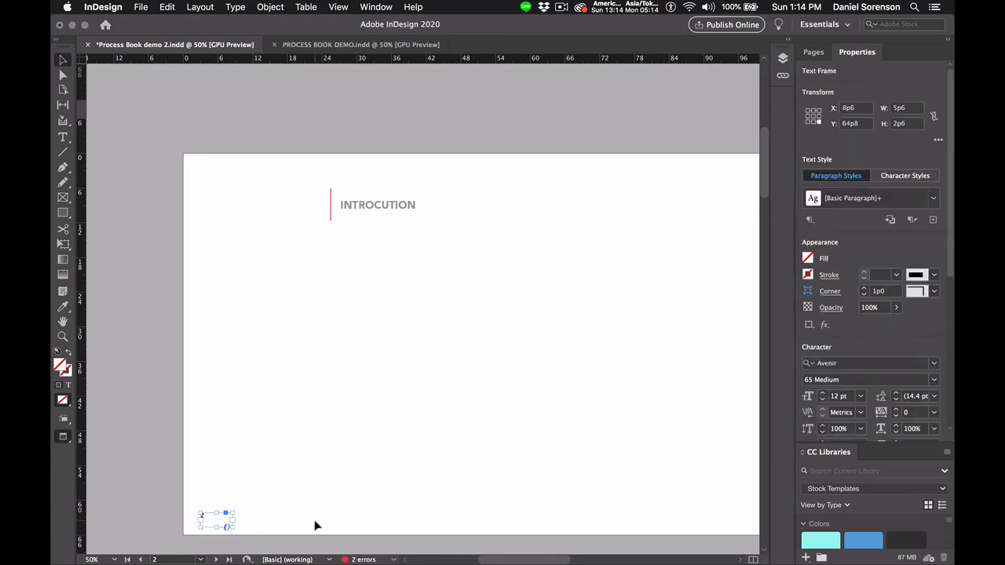
click(269, 498)
Duplicate the cover's black background rectangle onto page 2 so that it covers the whole page
key(super+minus)
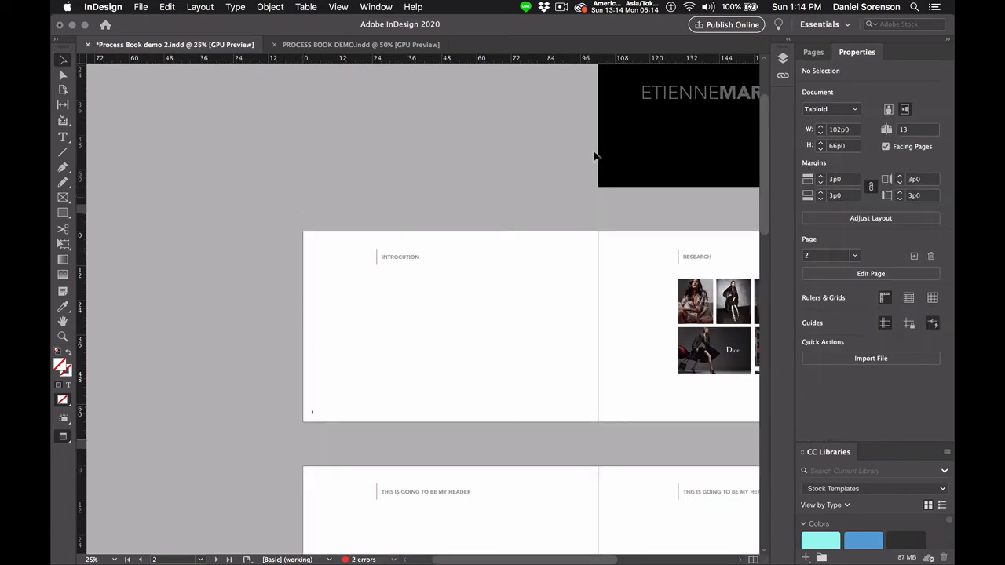
click(618, 160)
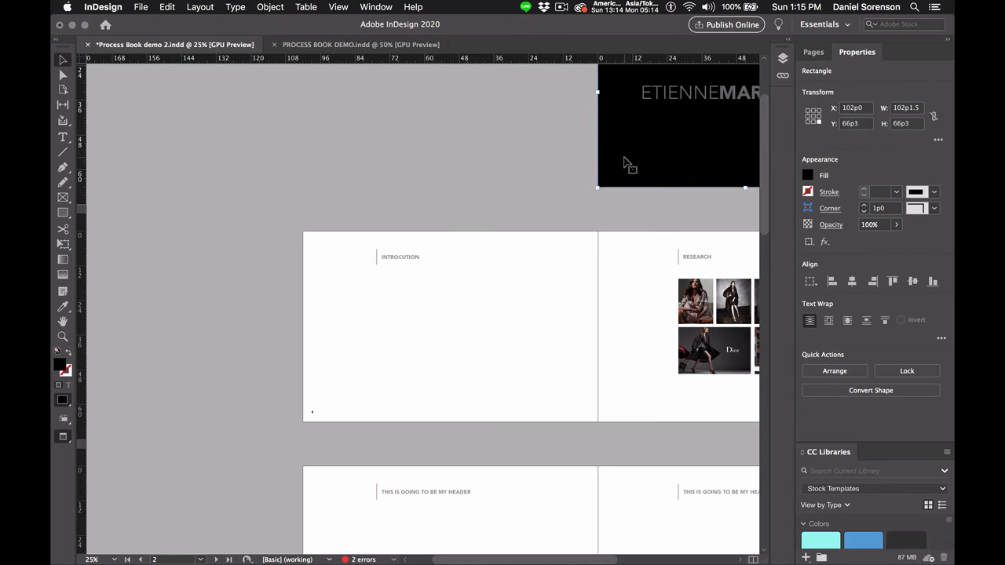
click(276, 8)
drag(649, 170, 355, 407)
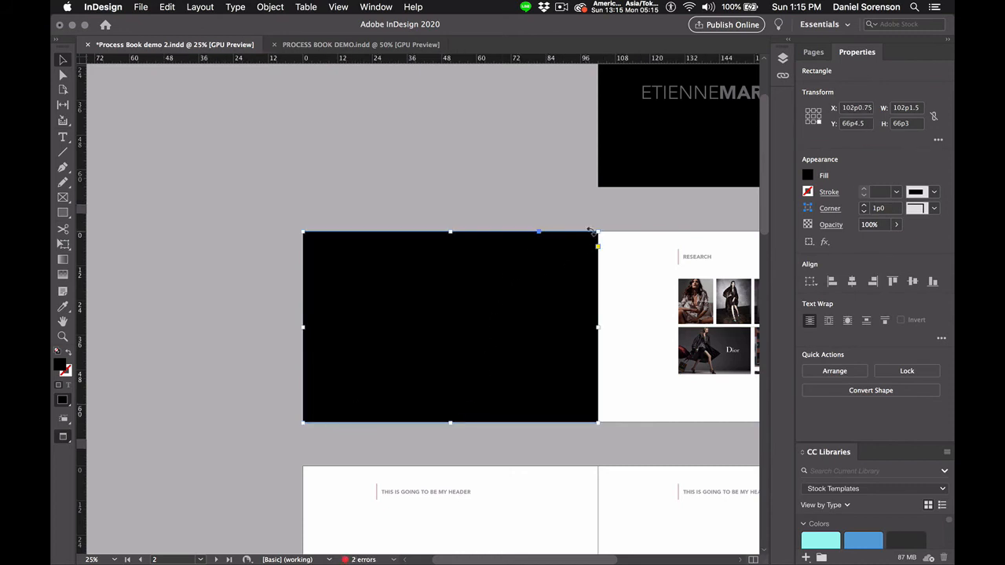
Show the guides and fine-tune the black rectangle against the page 2 edges, nudging it to X 102p0, Y 66p1.5
drag(578, 287, 700, 444)
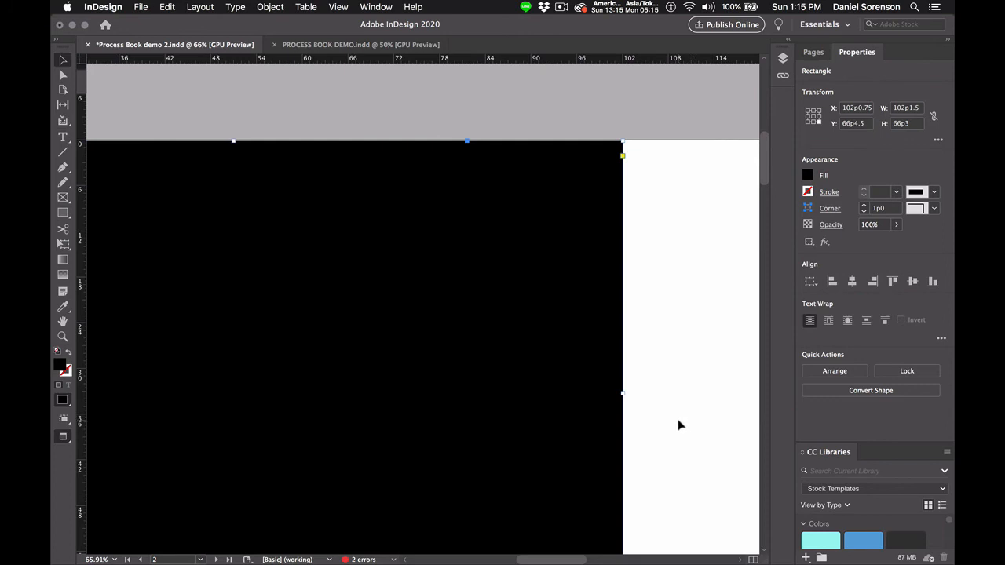
key(w)
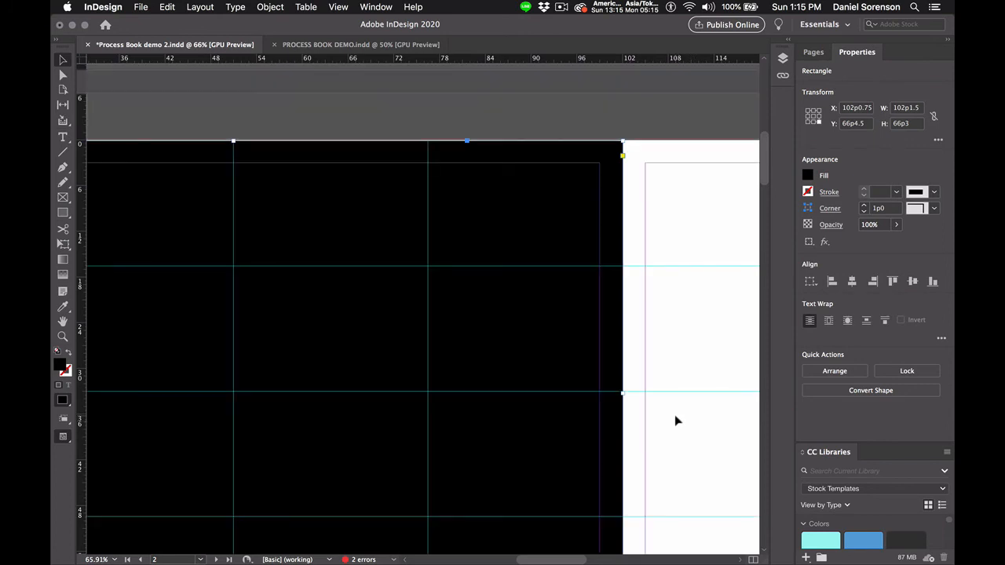
key(Up)
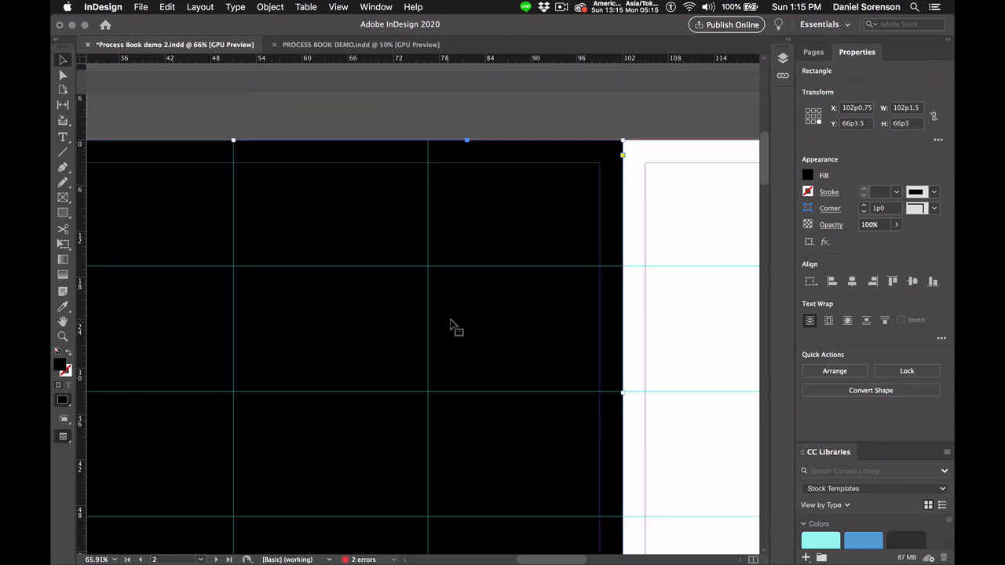
drag(527, 433, 519, 210)
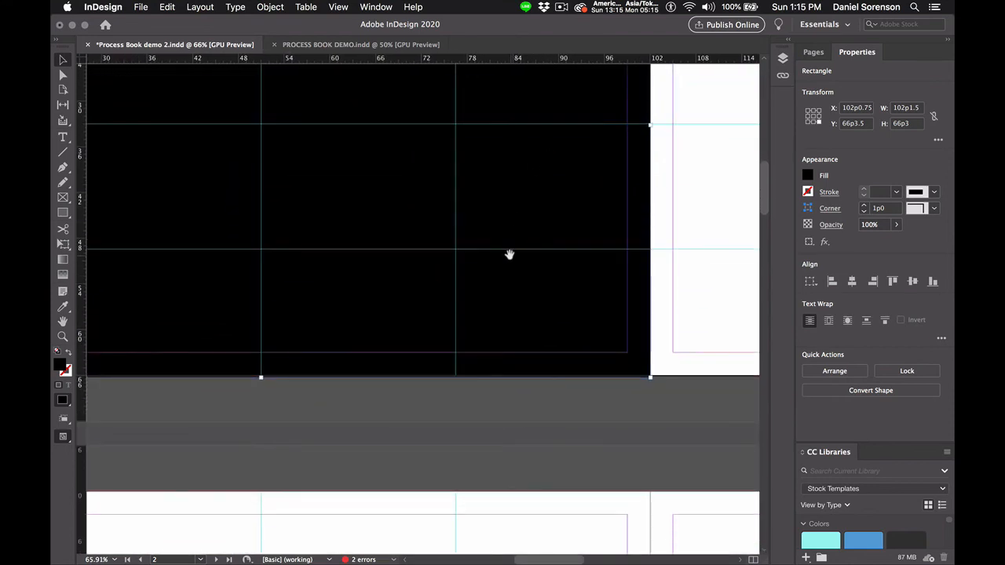
drag(509, 253, 698, 265)
drag(505, 274, 633, 267)
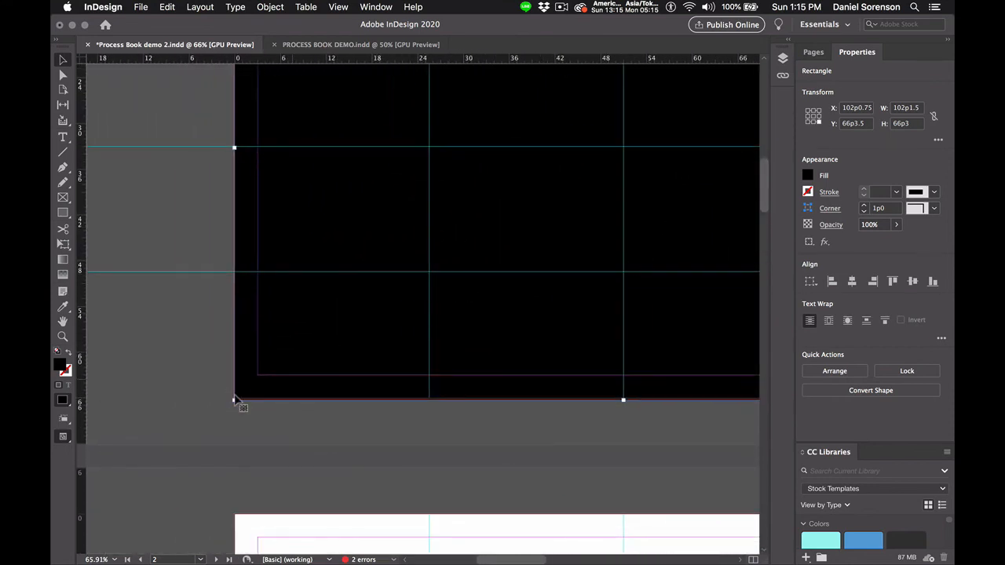
drag(221, 382, 340, 424)
click(260, 416)
key(super+0)
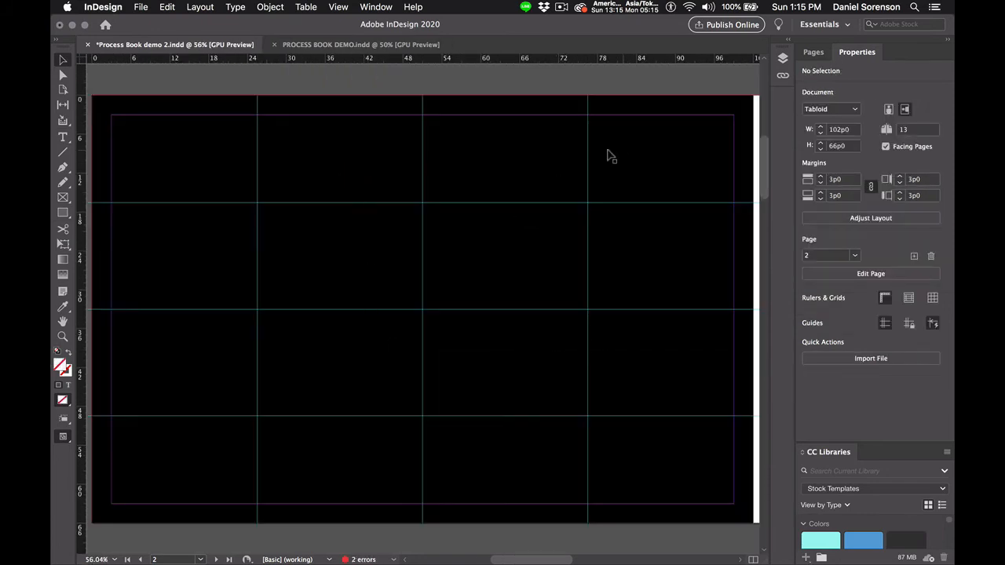
Send the black rectangle on page 2 to the back, behind the header text
click(549, 165)
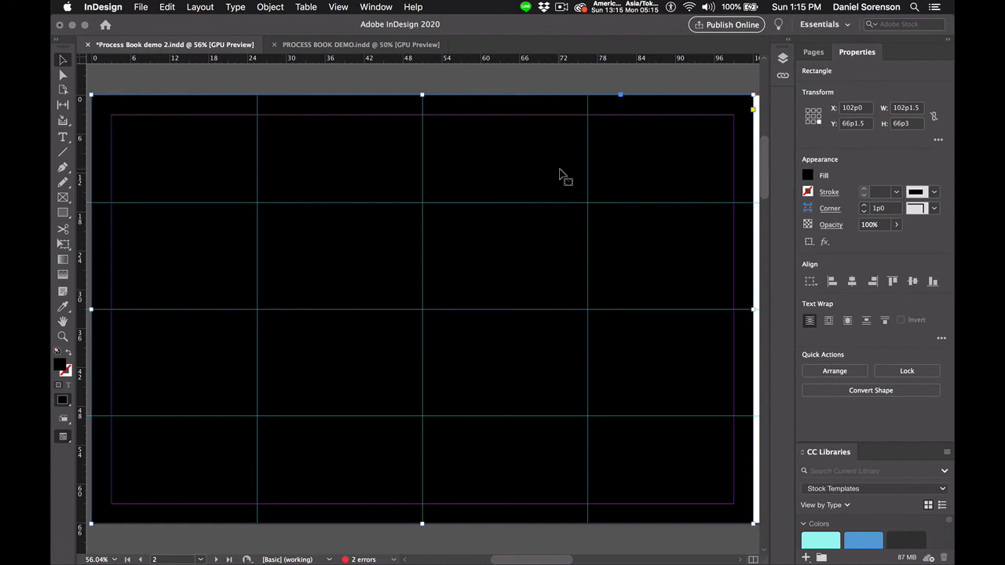
click(278, 8)
mouse_move(281, 49)
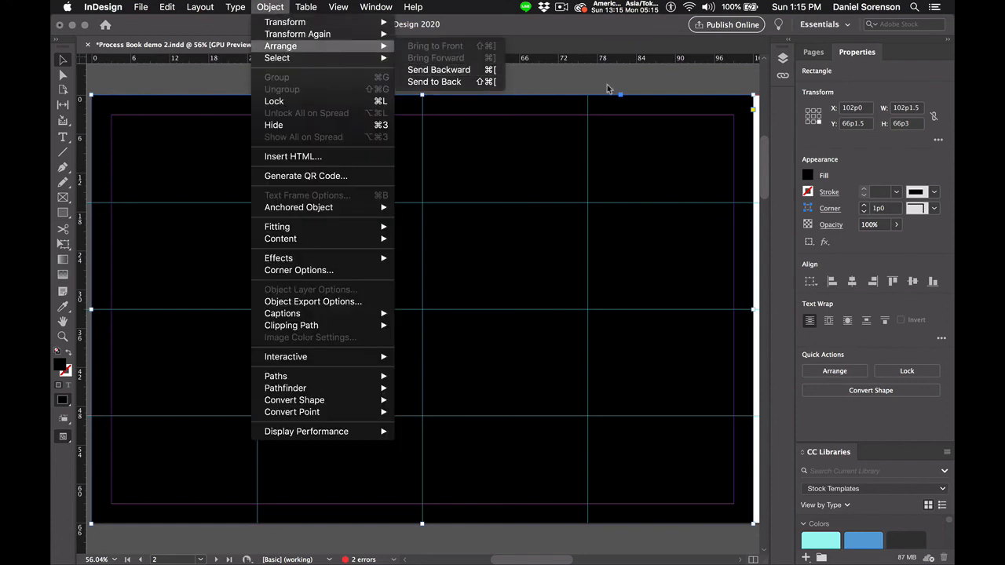
click(726, 94)
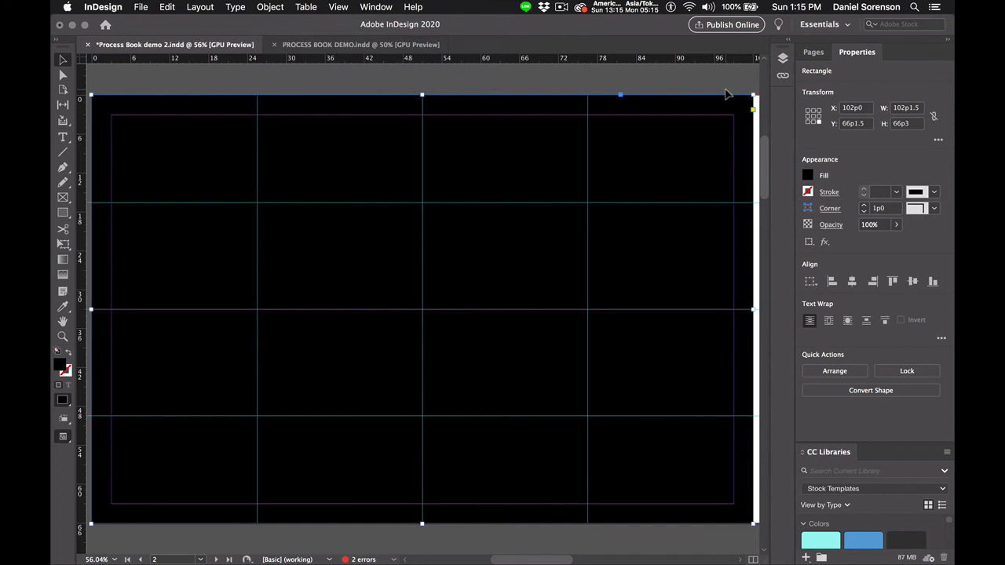
key(shift+super+[)
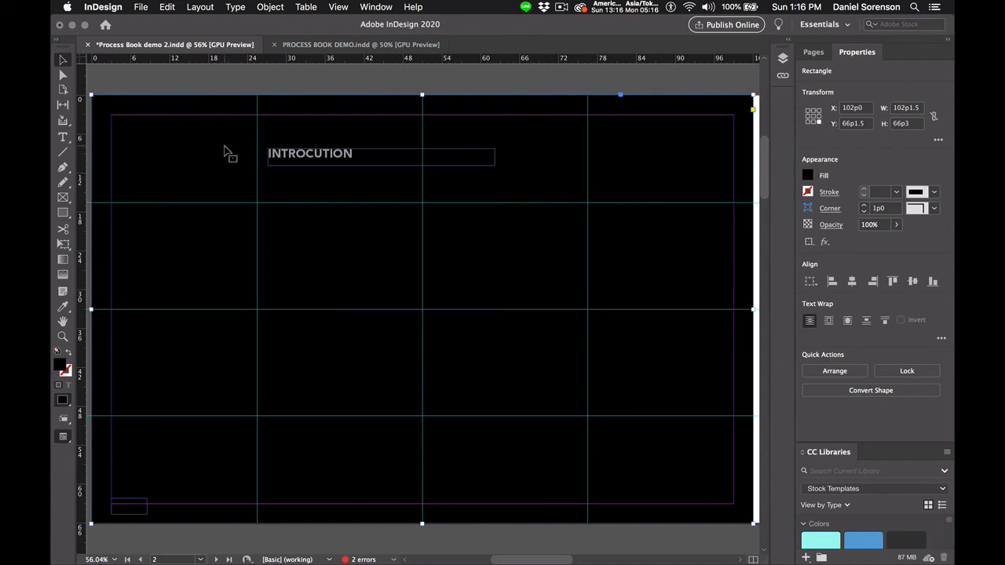
Move the black rectangle down to Y 77p1 and override the master's red line beside the page 2 header
drag(224, 151, 220, 222)
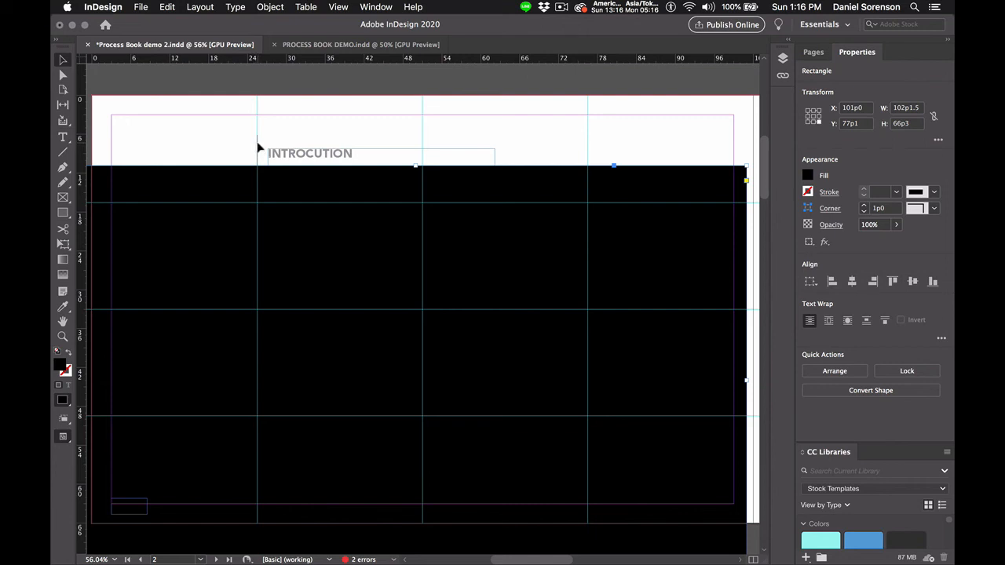
shift+click(260, 150)
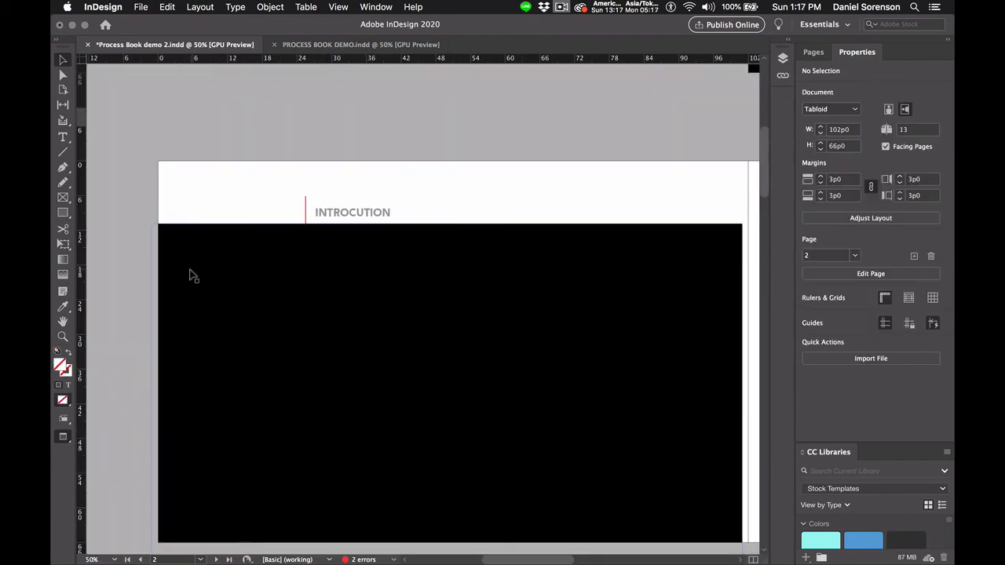
Move the black rectangle back over page 2 at X 102p0.75, Y 66p1.5, send it to the back, and check its upper corner
click(190, 279)
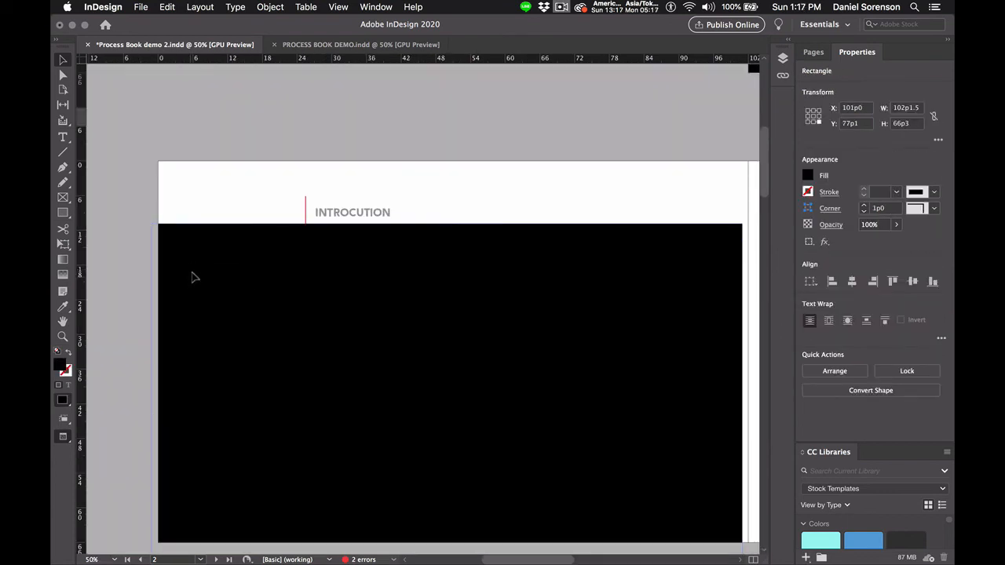
drag(193, 275, 196, 220)
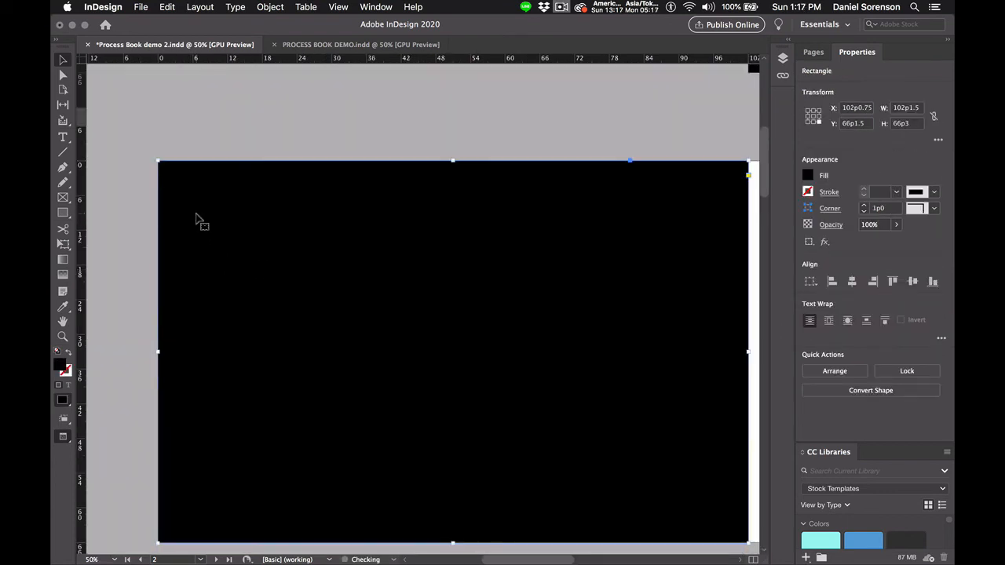
click(264, 8)
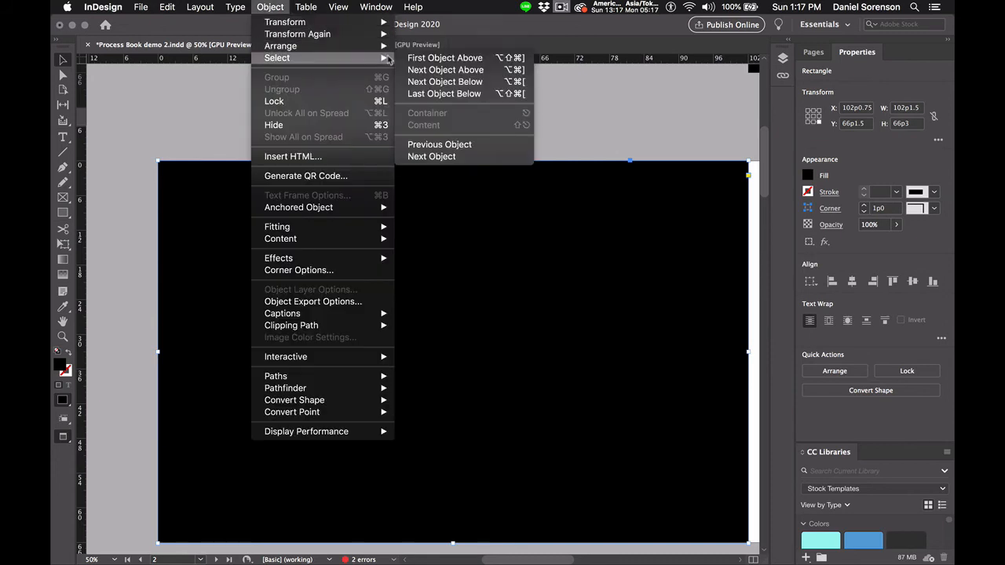
mouse_move(329, 46)
click(410, 82)
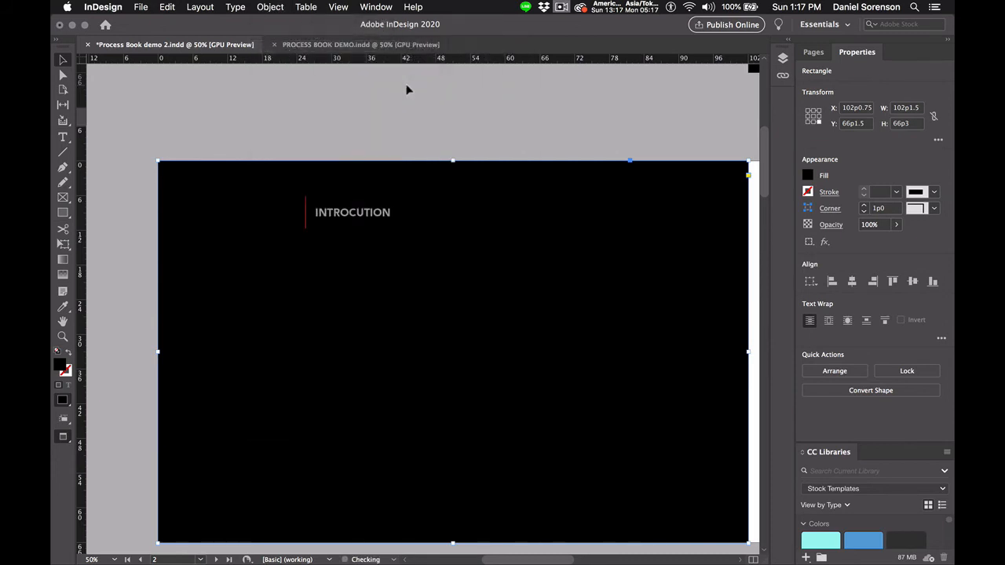
key(z)
drag(142, 154, 249, 202)
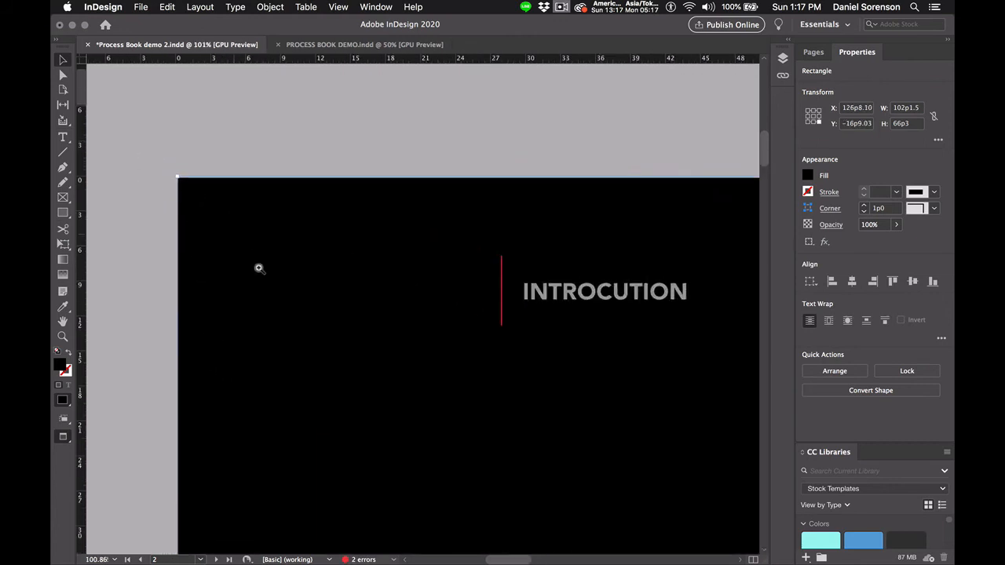
click(373, 369)
key(v)
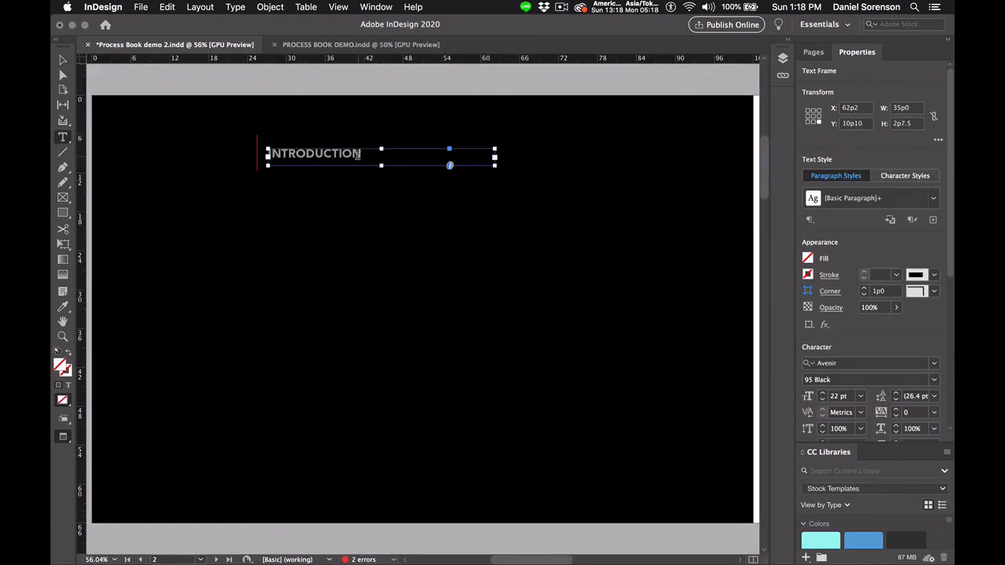
Run a spelling check on the INTRODUCTION header text of page 2, close the check, and deselect the text
drag(363, 153, 267, 154)
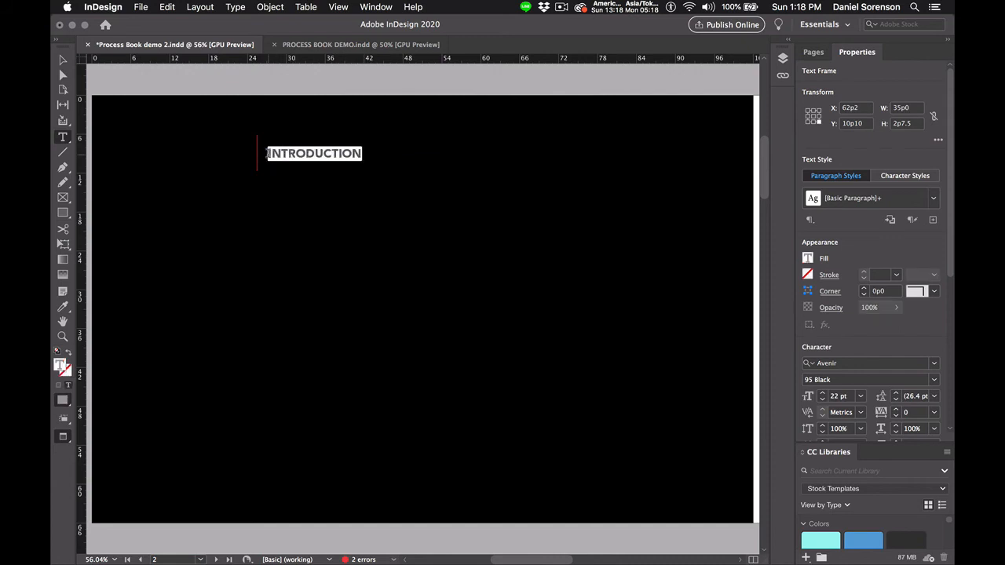
click(168, 7)
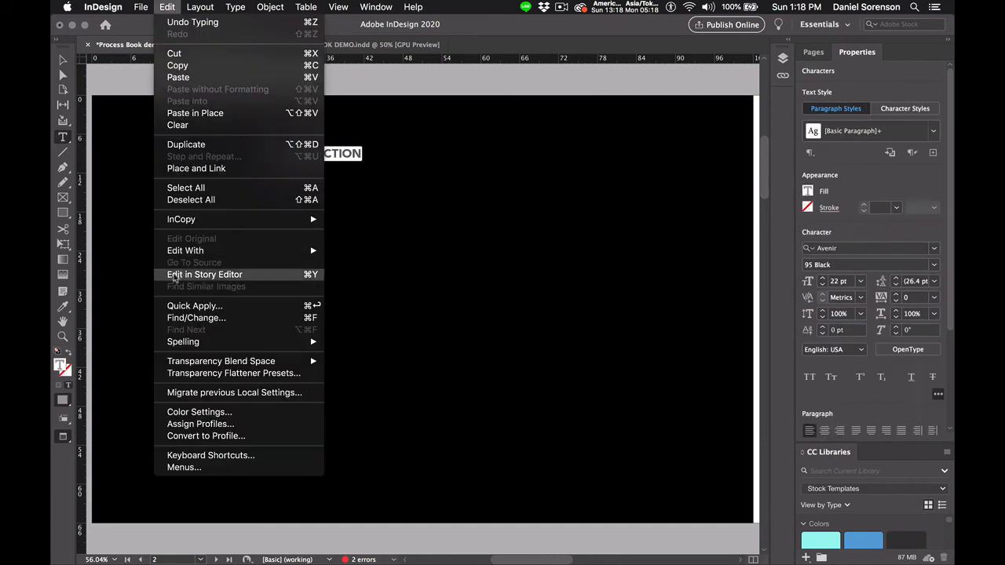
mouse_move(182, 342)
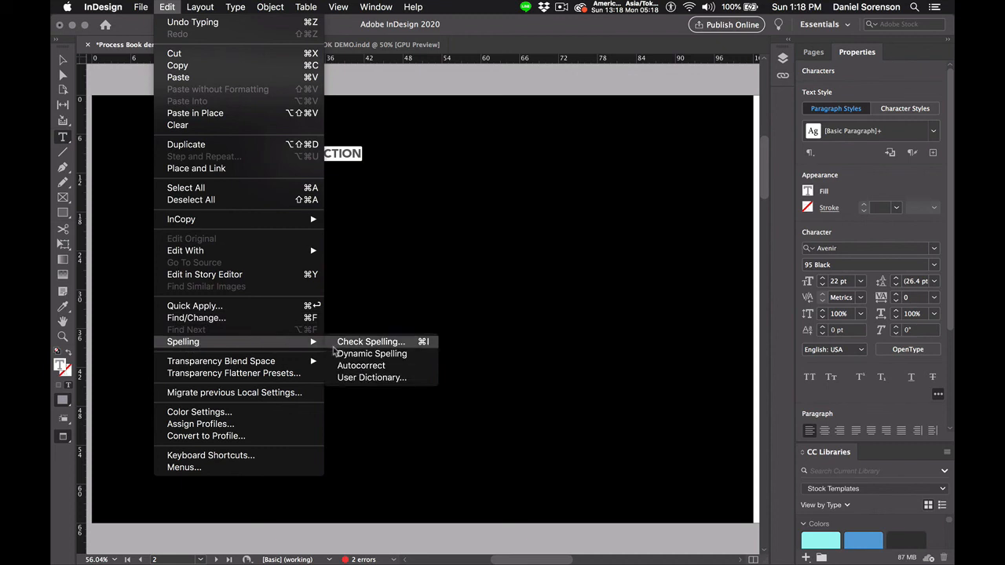
click(345, 342)
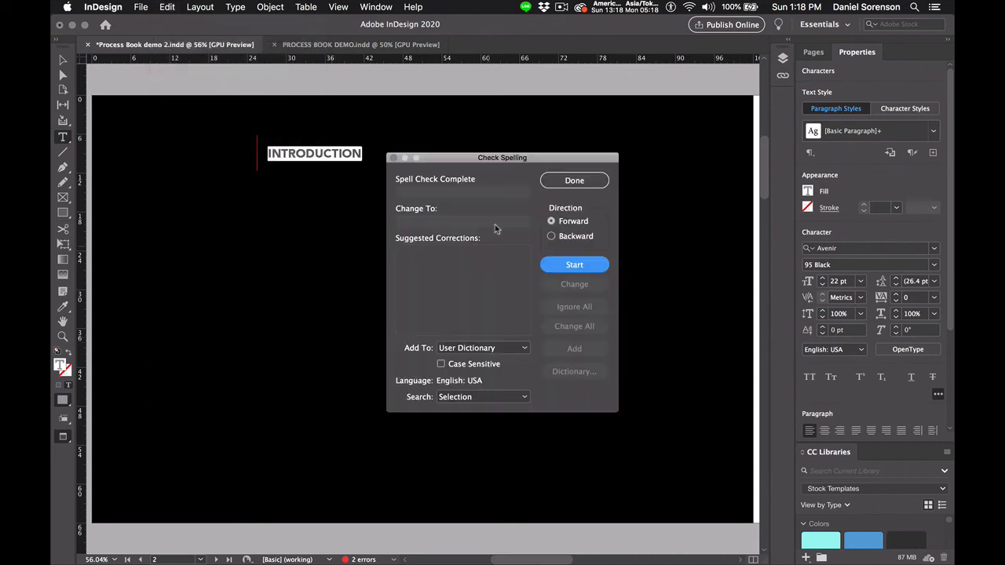
click(585, 182)
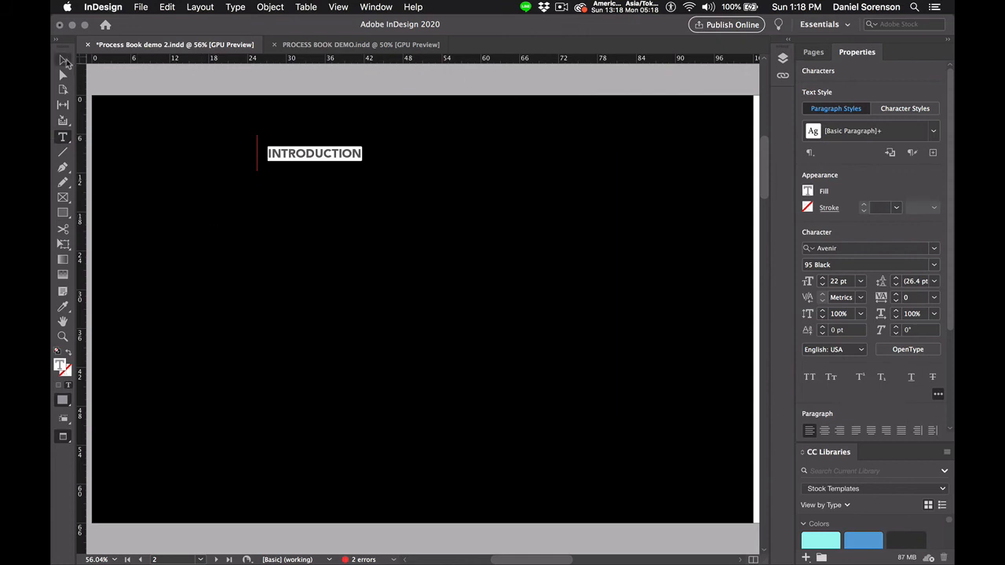
click(63, 60)
click(142, 148)
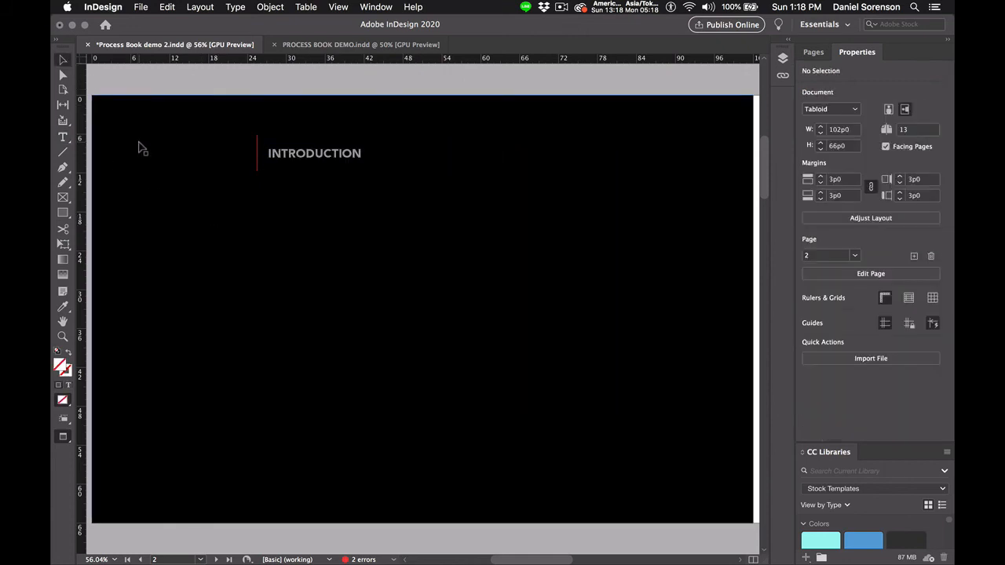
Draw a rectangle across page 2 between the upper and lower horizontal guides, about 102p1.5 by 32p10.5, and fill it with a linear gradient
key(w)
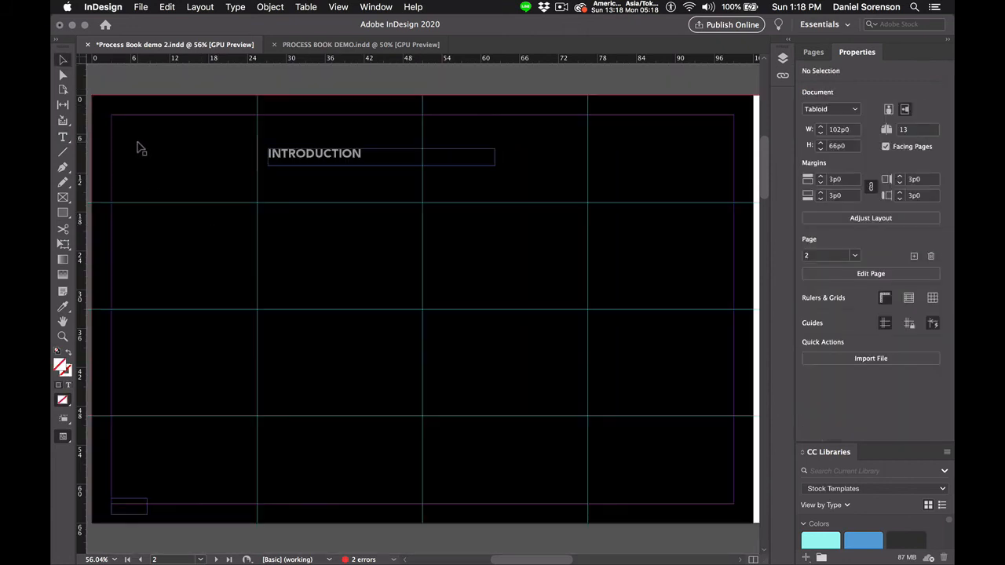
key(super+minus)
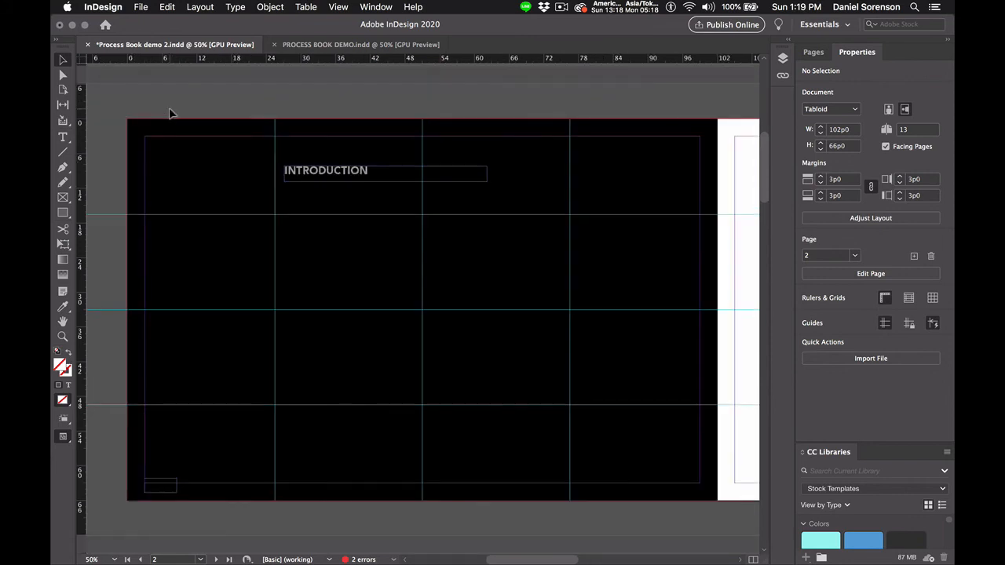
click(139, 132)
click(376, 6)
mouse_move(382, 92)
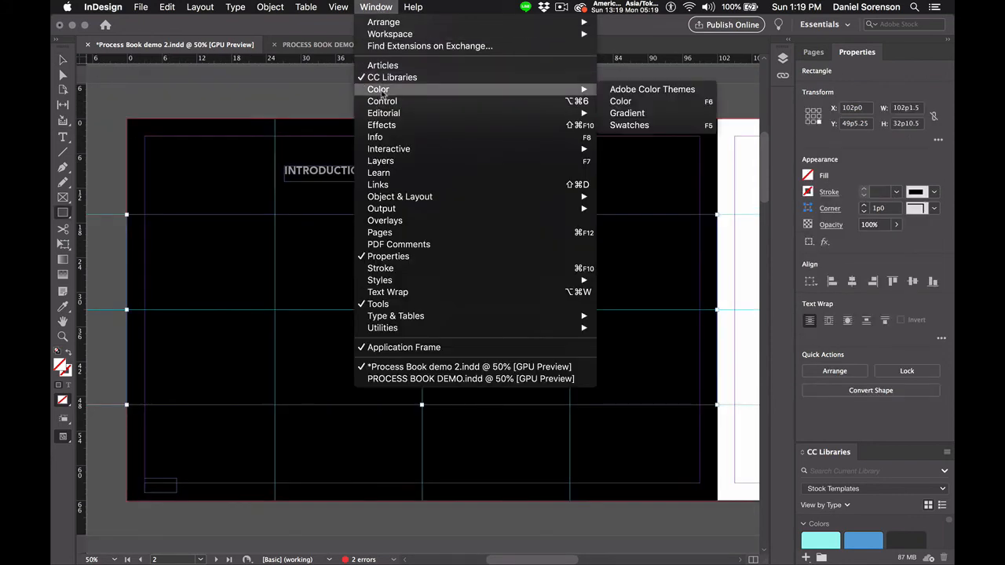
click(628, 113)
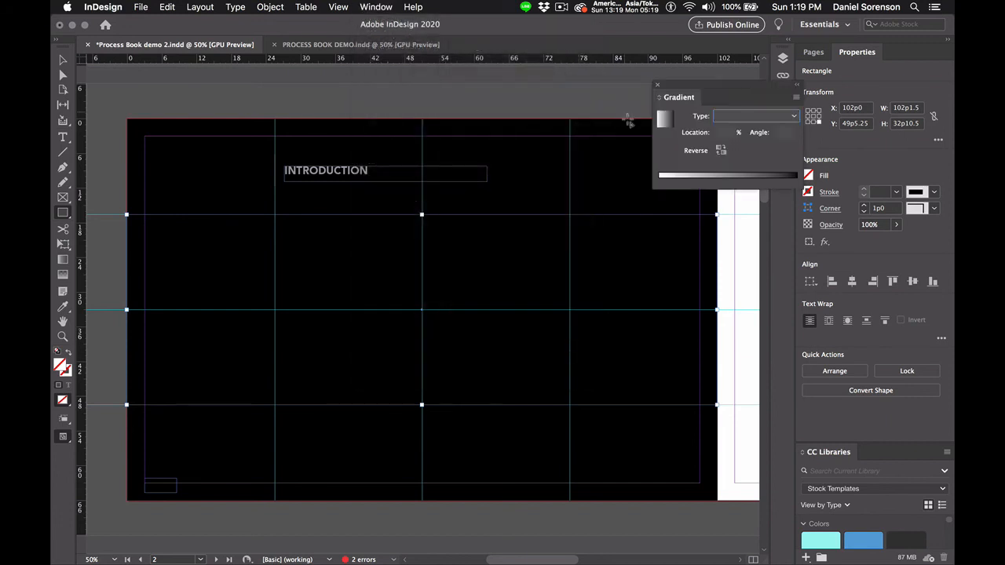
click(714, 180)
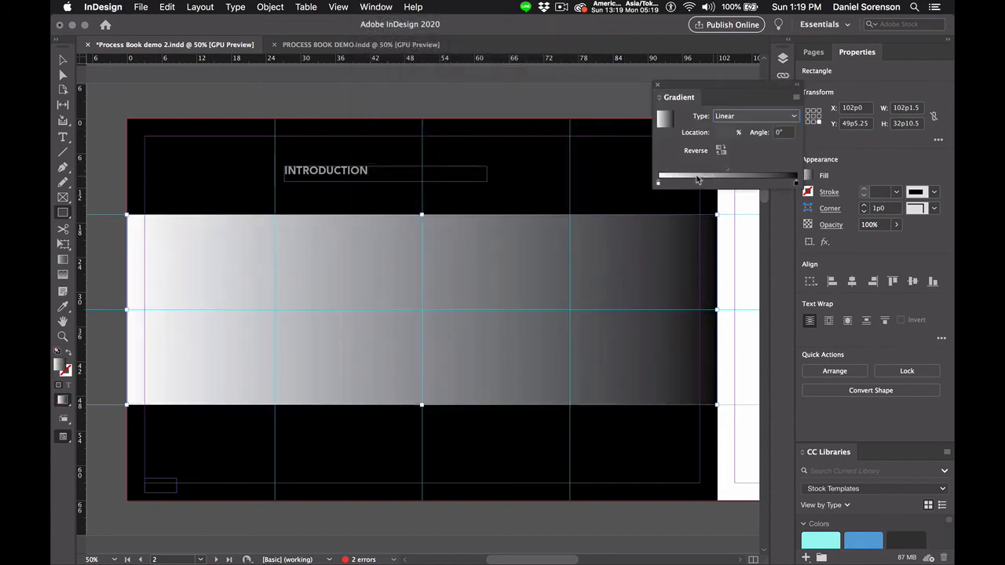
Reverse the rectangle's gradient to run from black to white, lower its opacity to 45%, and preview the spread without guides
key(super+minus)
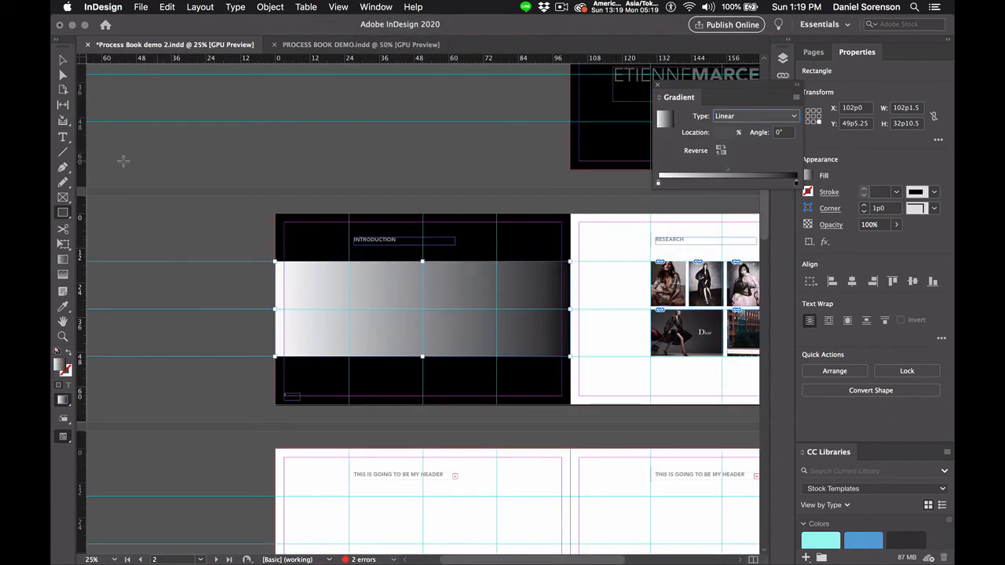
click(720, 150)
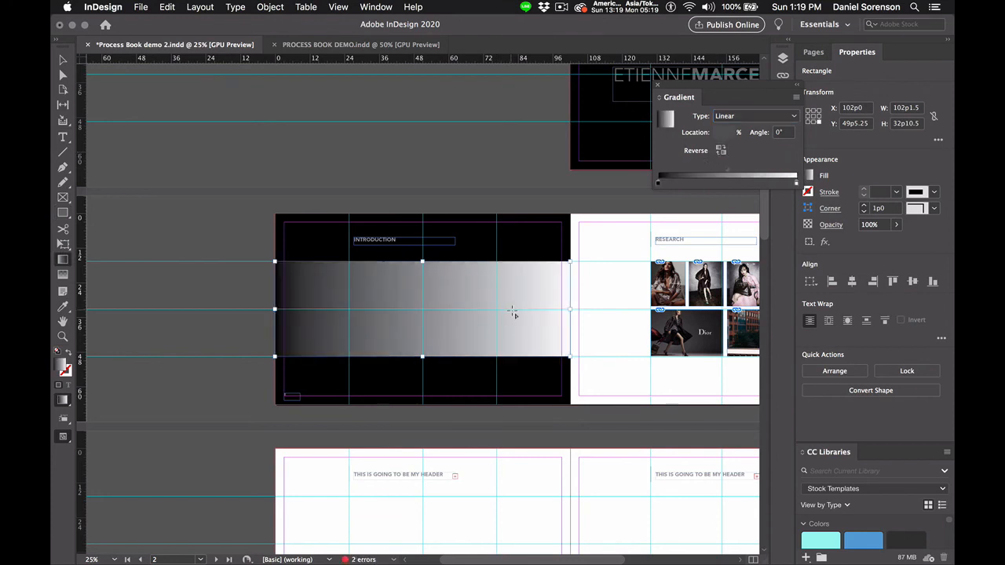
click(898, 226)
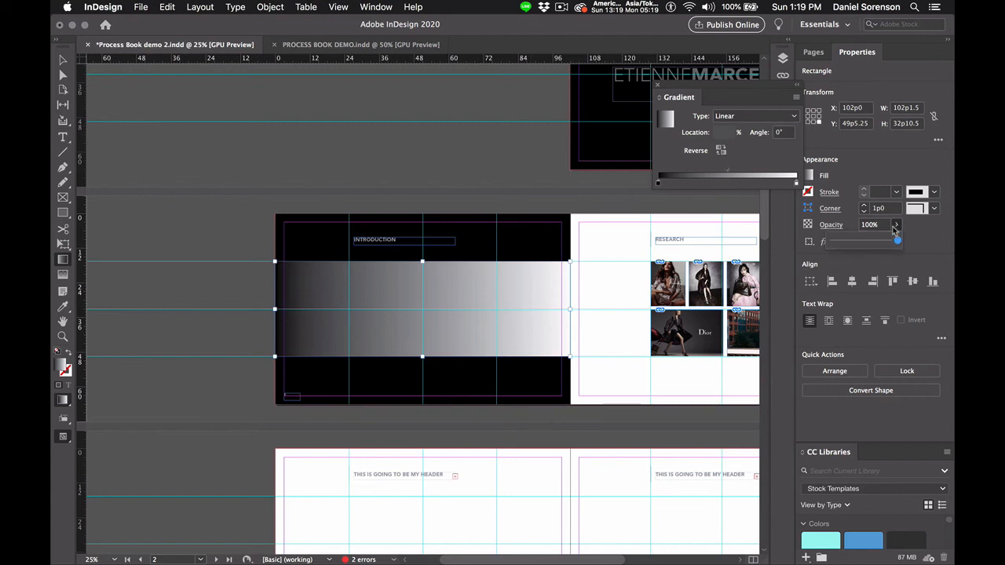
drag(892, 242, 861, 244)
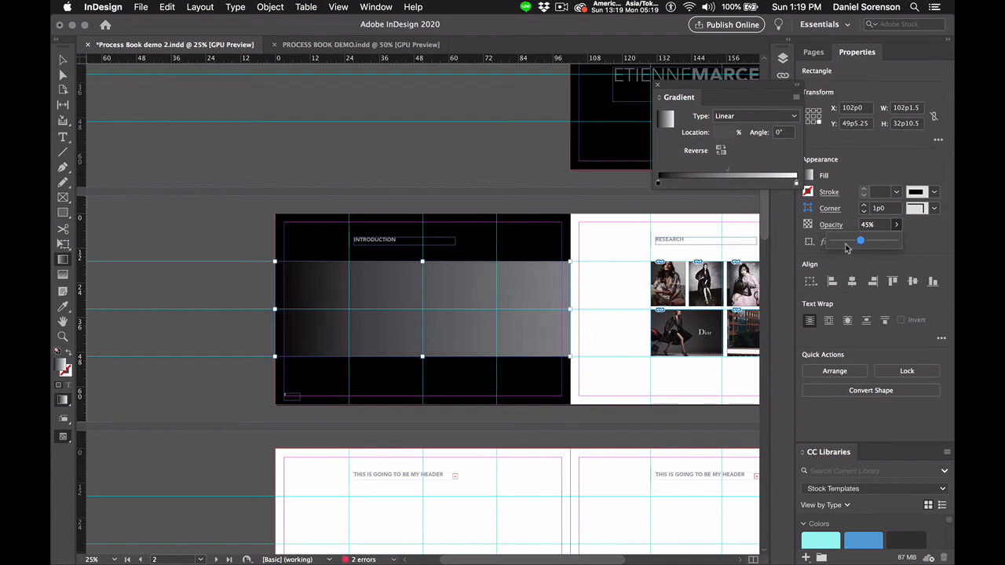
click(65, 61)
key(w)
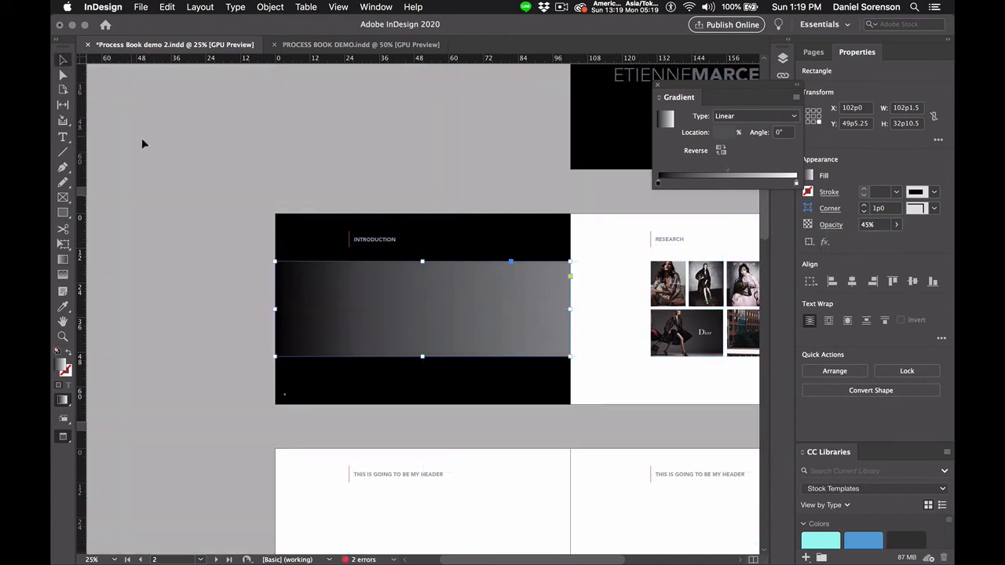
click(144, 144)
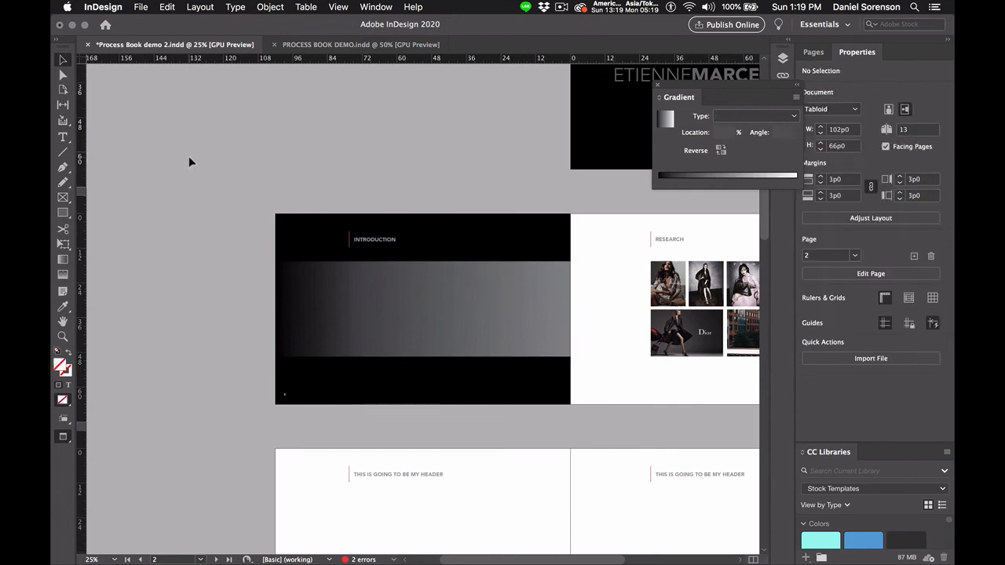
Show the guides again and add a vertical guide on page 2 aligned with the start of the INTRODUCTION header text
key(w)
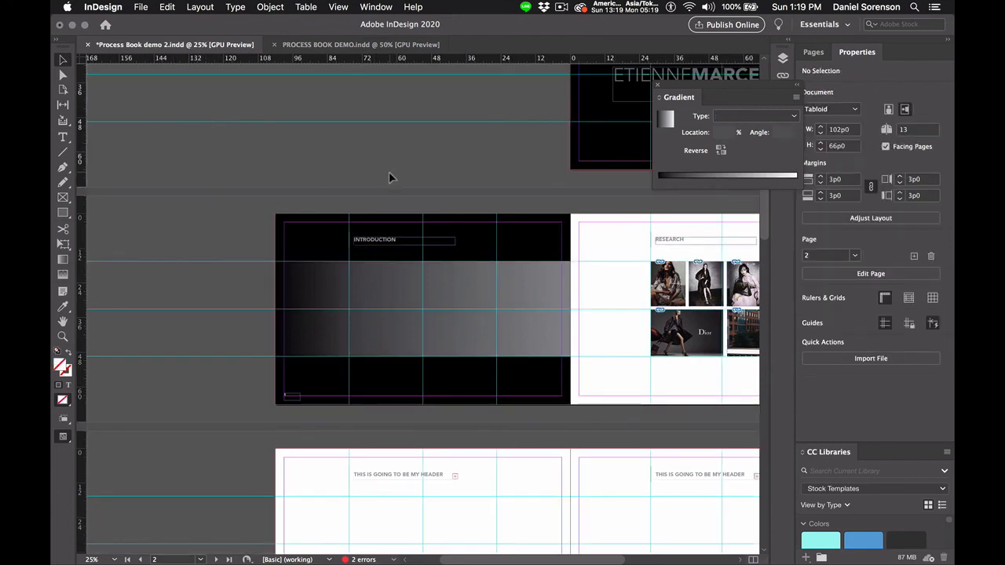
key(super+equal)
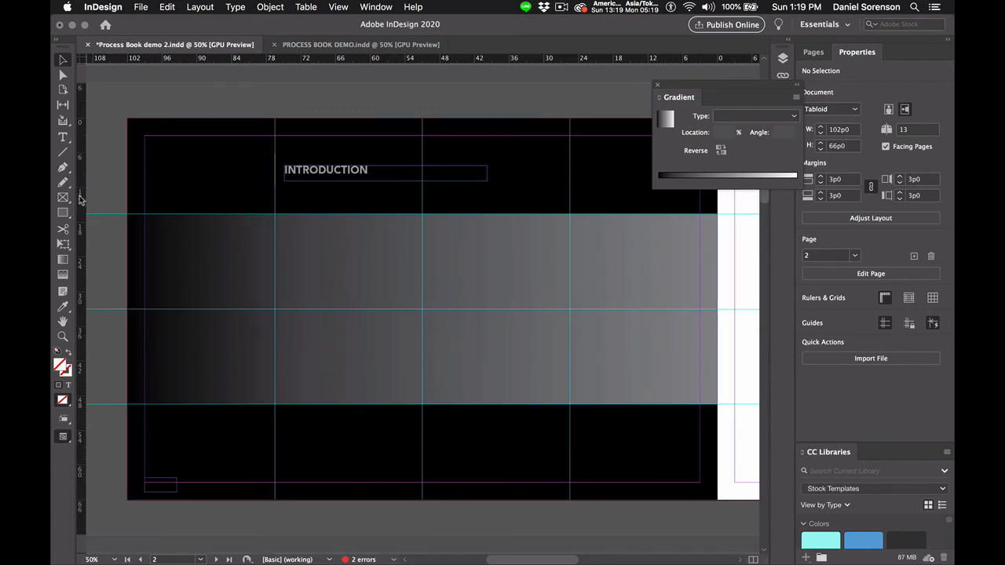
drag(81, 198, 285, 229)
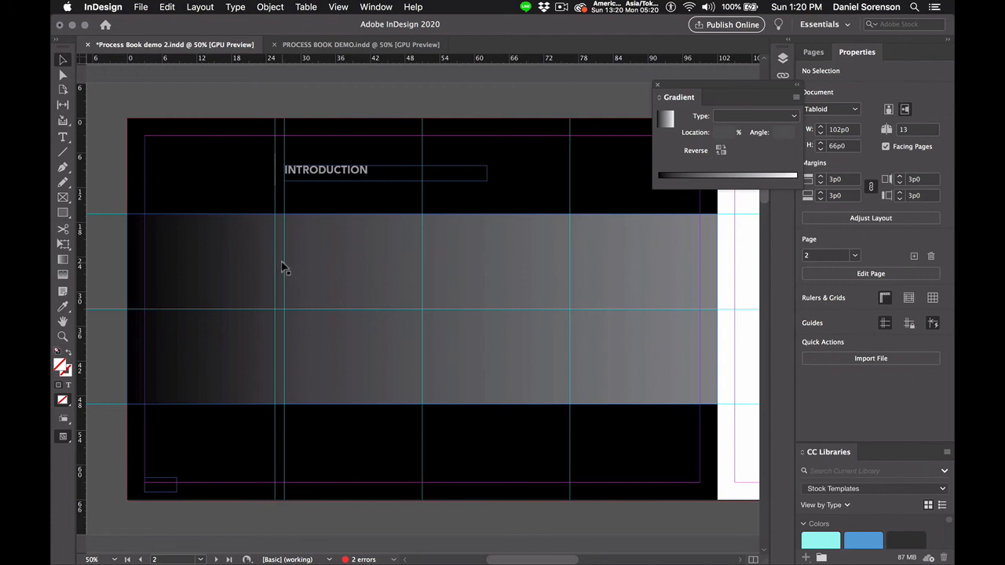
Create a text frame below the middle horizontal guide, from the new vertical guide to the last column guide, and fill it with placeholder text
click(64, 139)
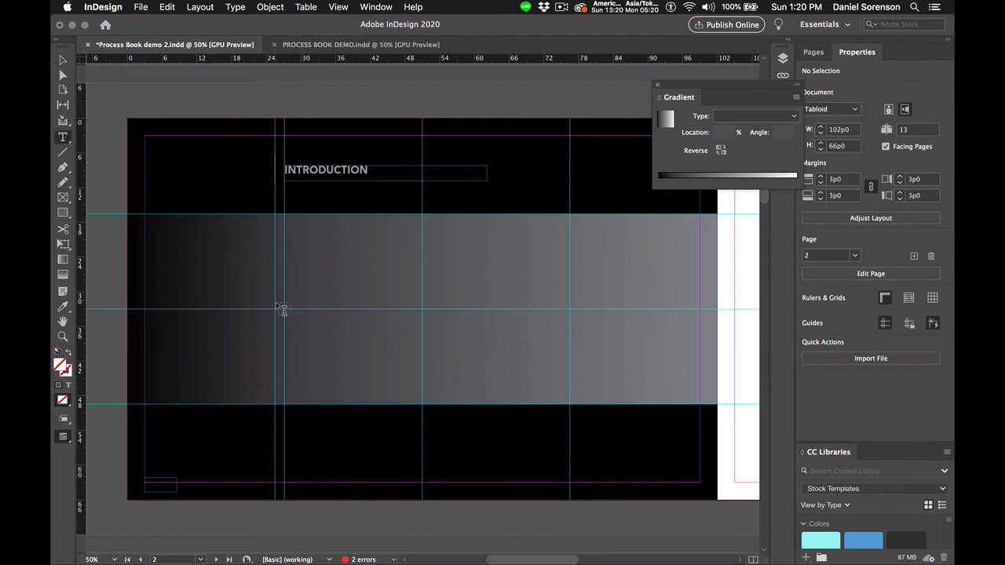
mouse_move(284, 310)
mouse_down()
mouse_move(318, 336)
mouse_move(568, 381)
mouse_up()
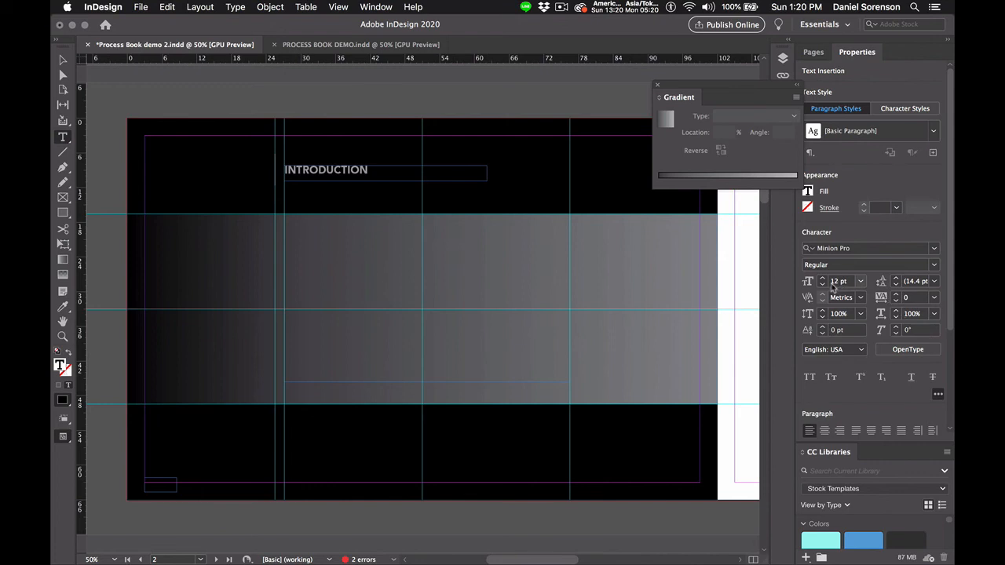
click(838, 285)
text(22)
key(Return)
click(235, 8)
click(267, 400)
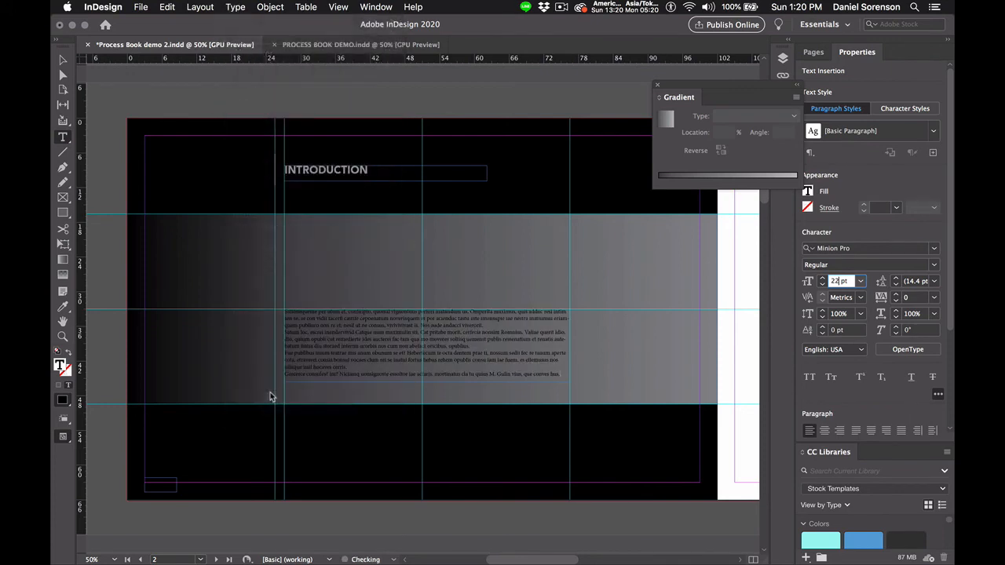
key(Return)
Set the fill of all the placeholder text to a 45% tint of black
key(super+a)
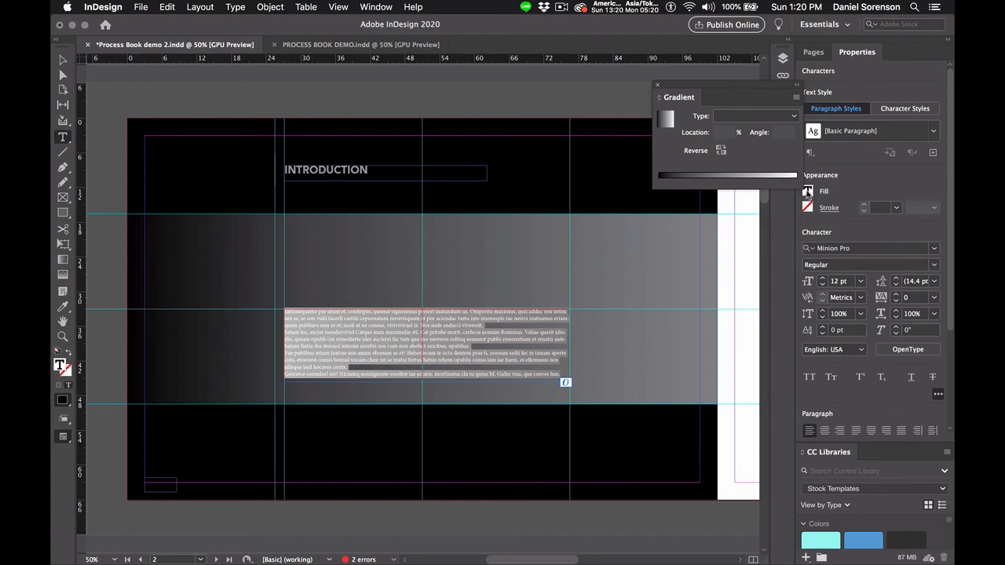
click(808, 191)
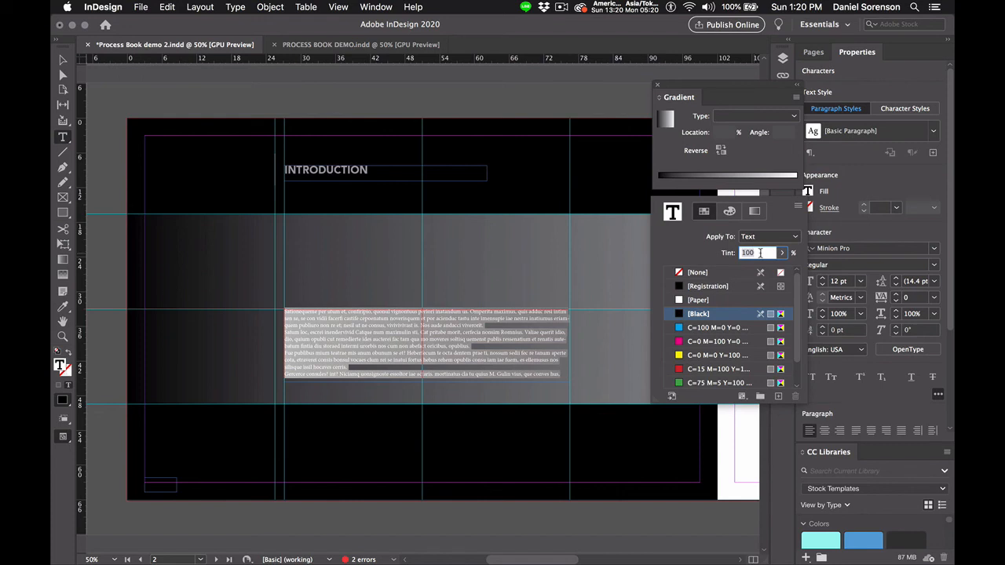
text(35)
key(Return)
text(45)
click(63, 61)
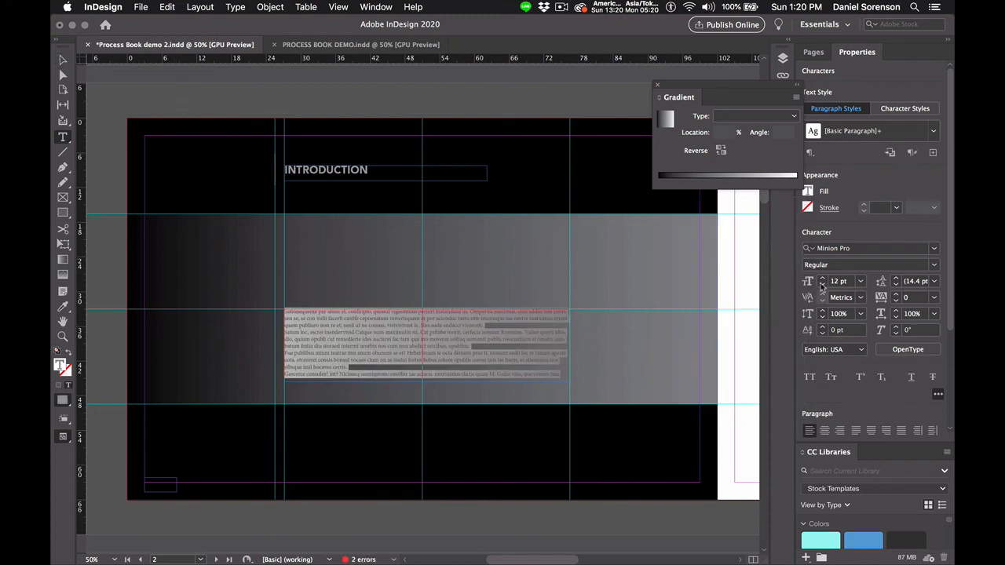
Set the placeholder text to 22 pt in the Avenir font, style 35 Light
click(834, 283)
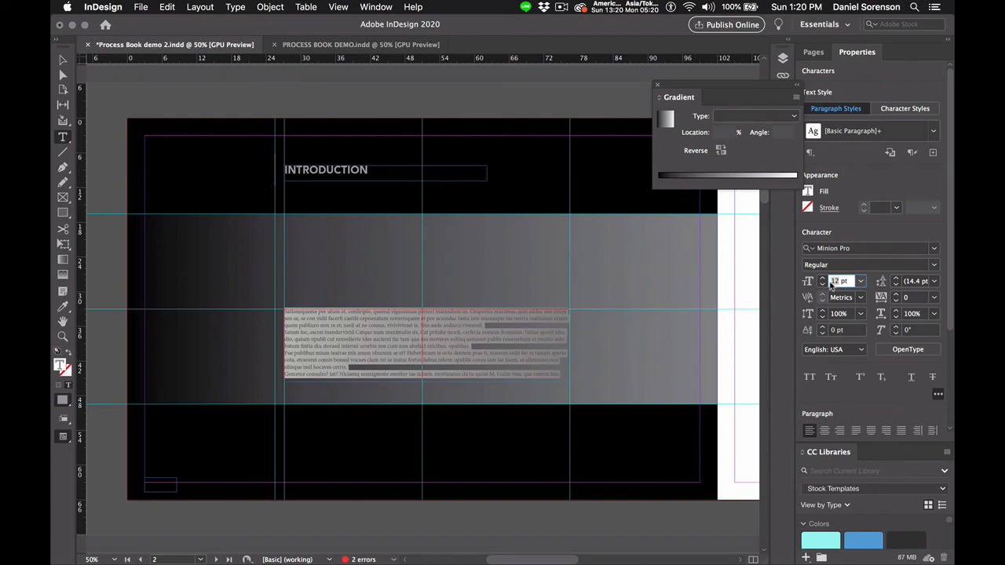
text(22)
click(810, 248)
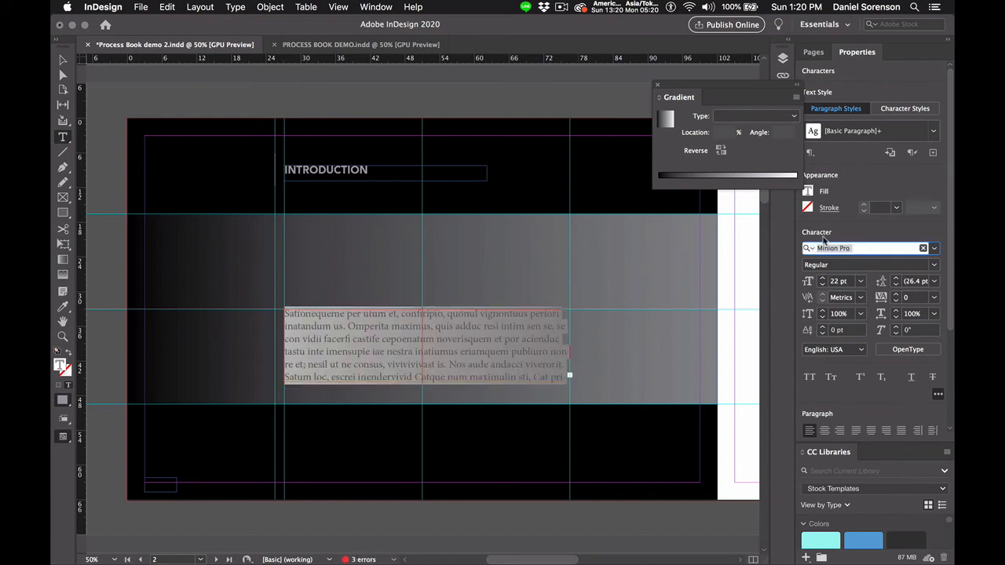
text(a)
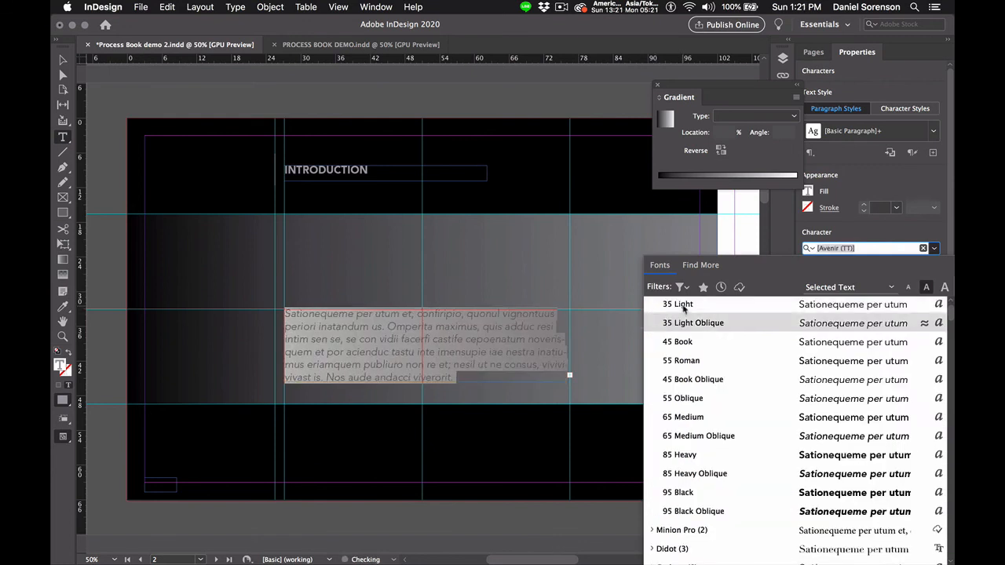
click(686, 303)
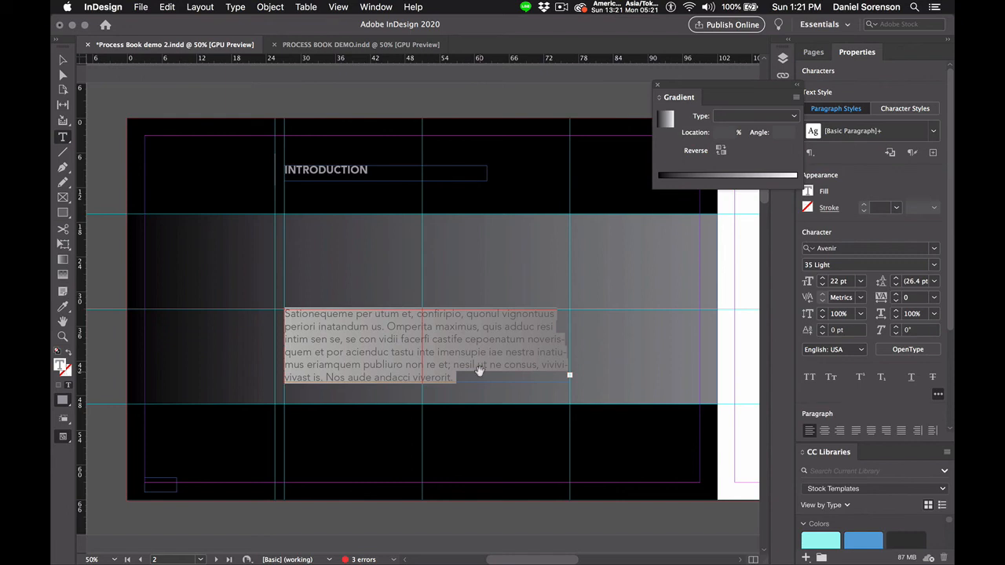
Increase the placeholder text's leading to 30.4 pt, deselect it, and preview the page without guides
key(alt+Down)
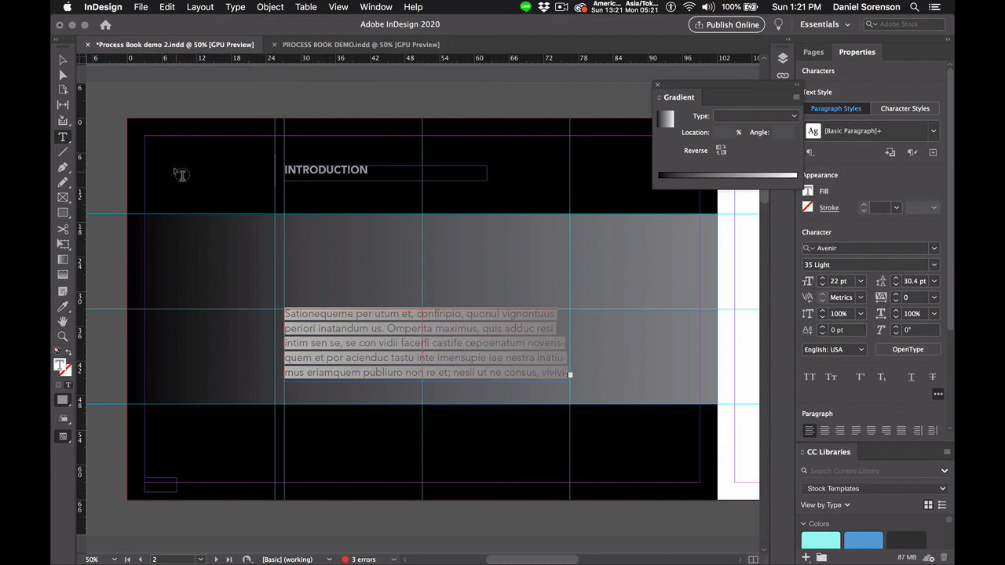
click(63, 60)
click(211, 193)
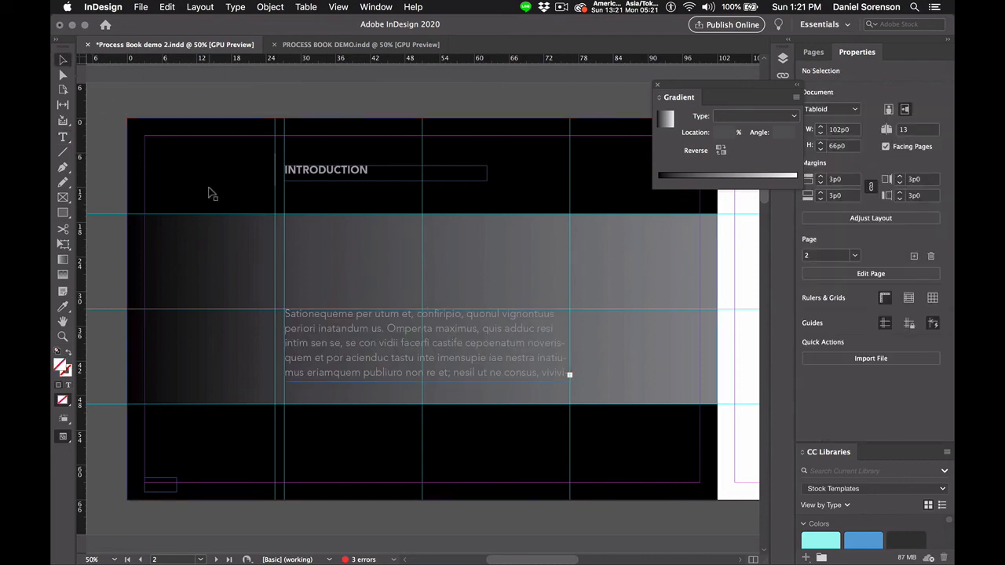
key(w)
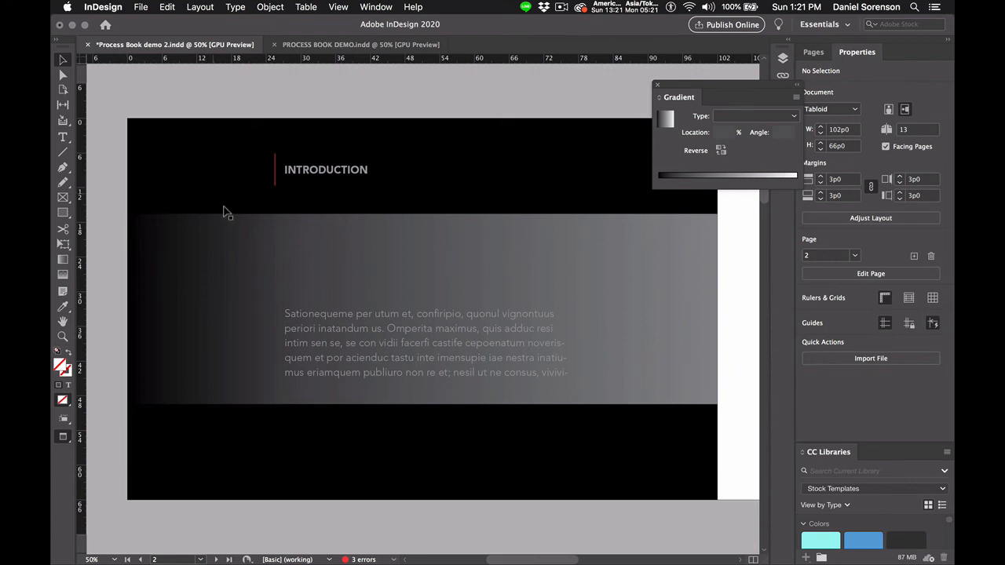
Check the fill color and tint of the INTRODUCTION header text on page 2, leaving them as they are
click(332, 177)
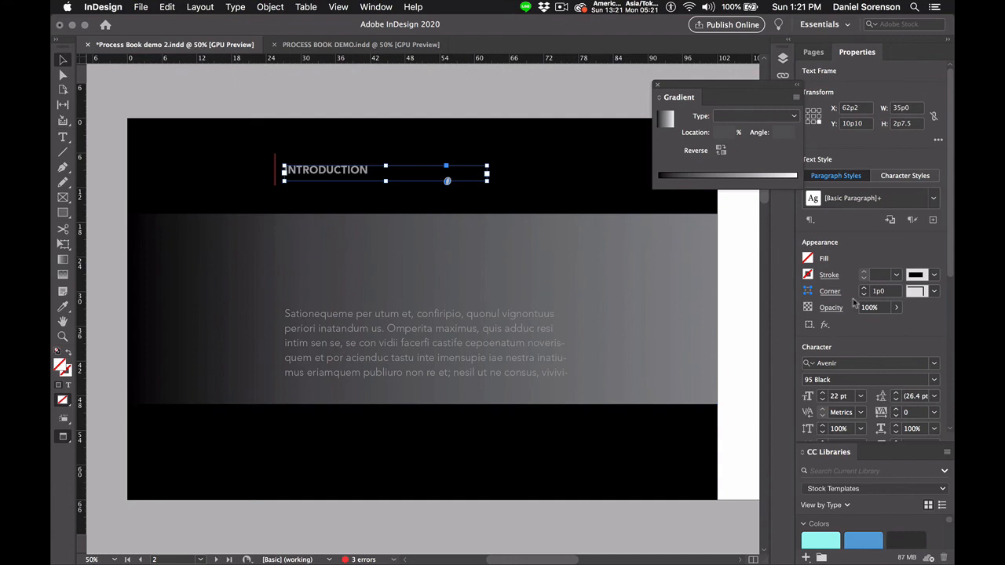
click(62, 136)
drag(298, 169, 285, 170)
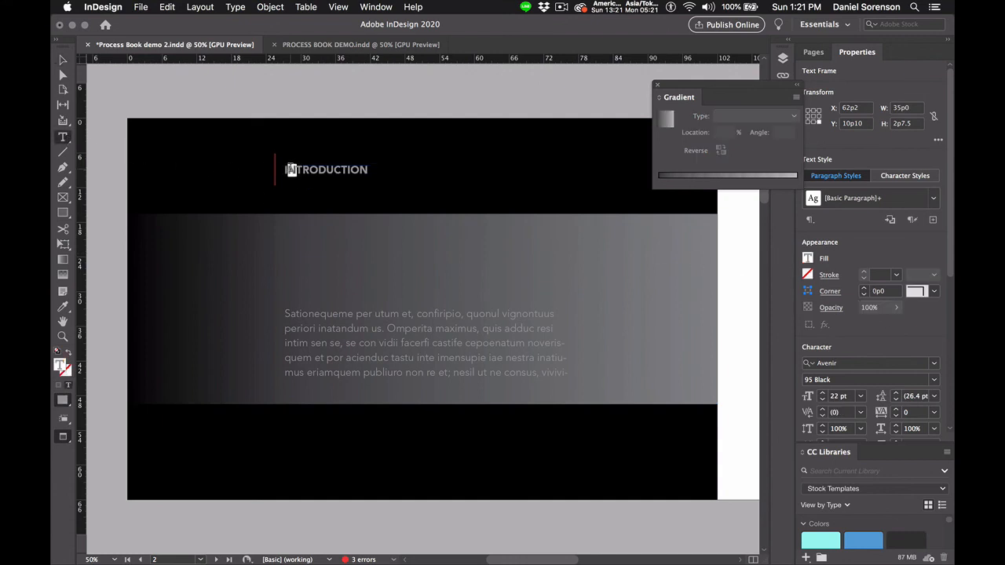
click(808, 192)
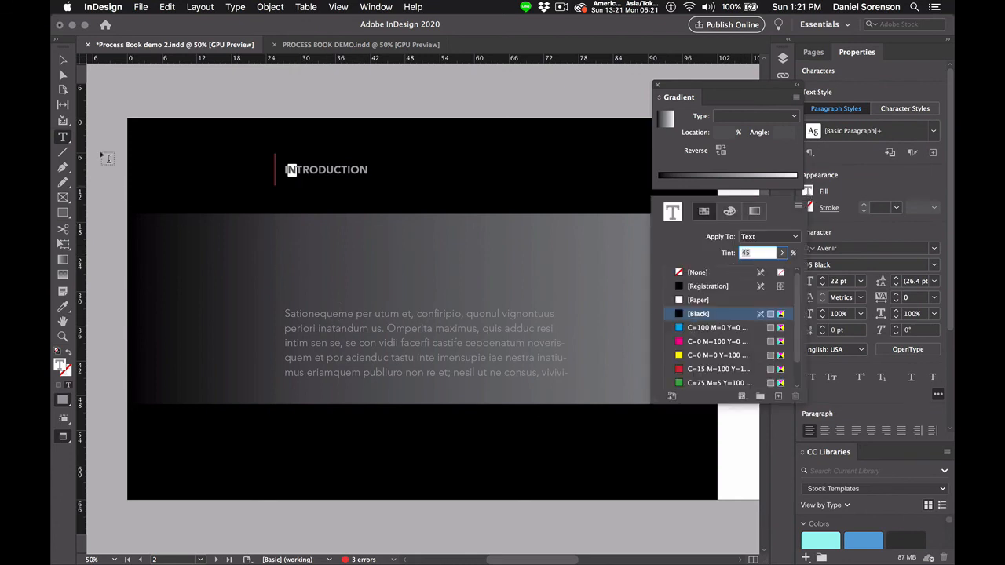
click(61, 62)
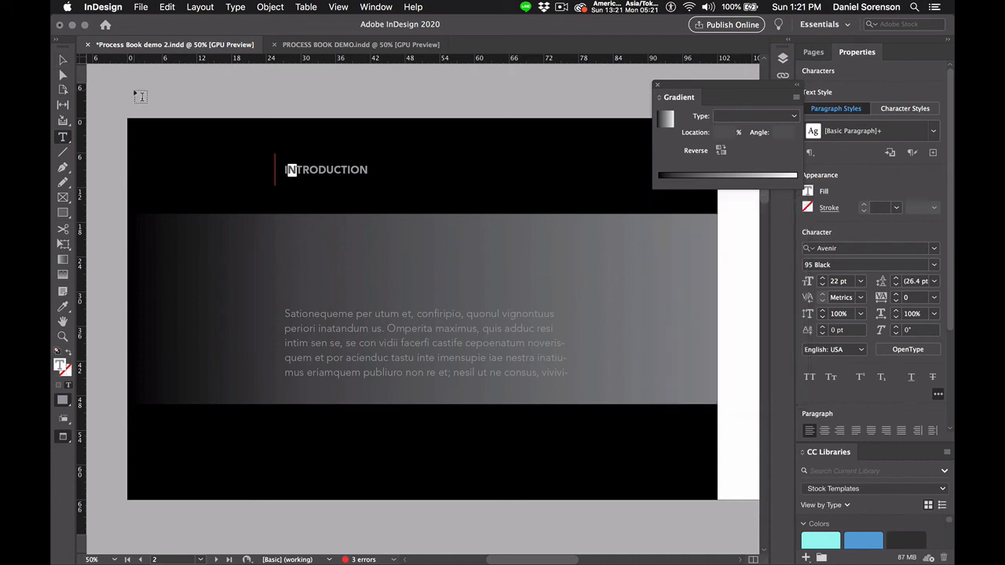
click(140, 97)
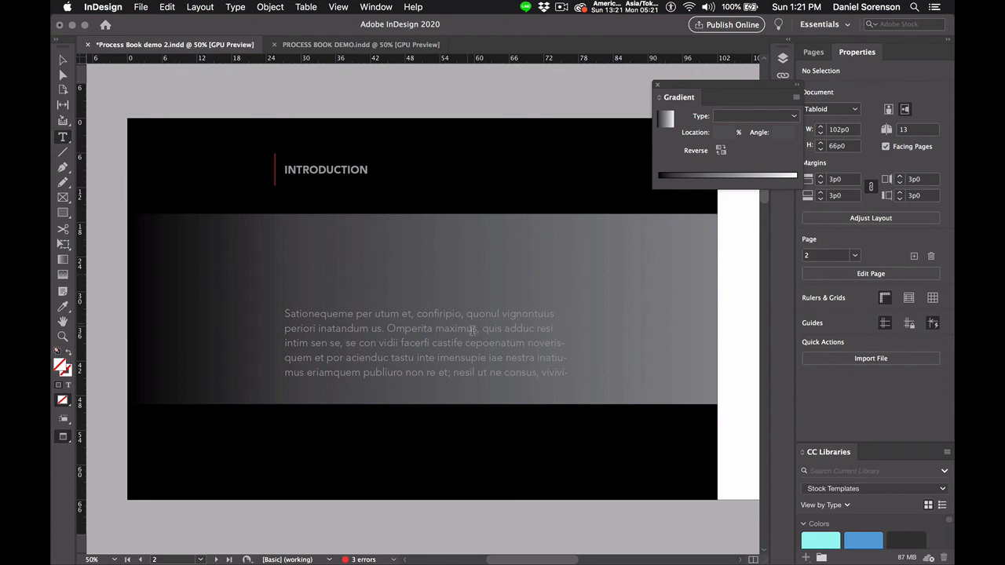
Delete the placeholder passage starting at "nesil ut ne consus" in the last line of the body text
click(453, 371)
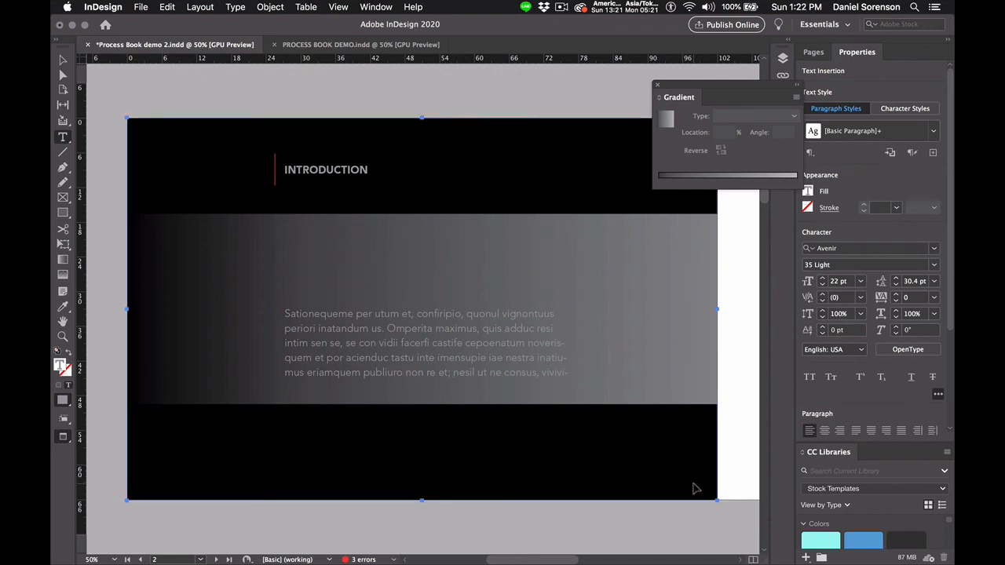
key(shift+End)
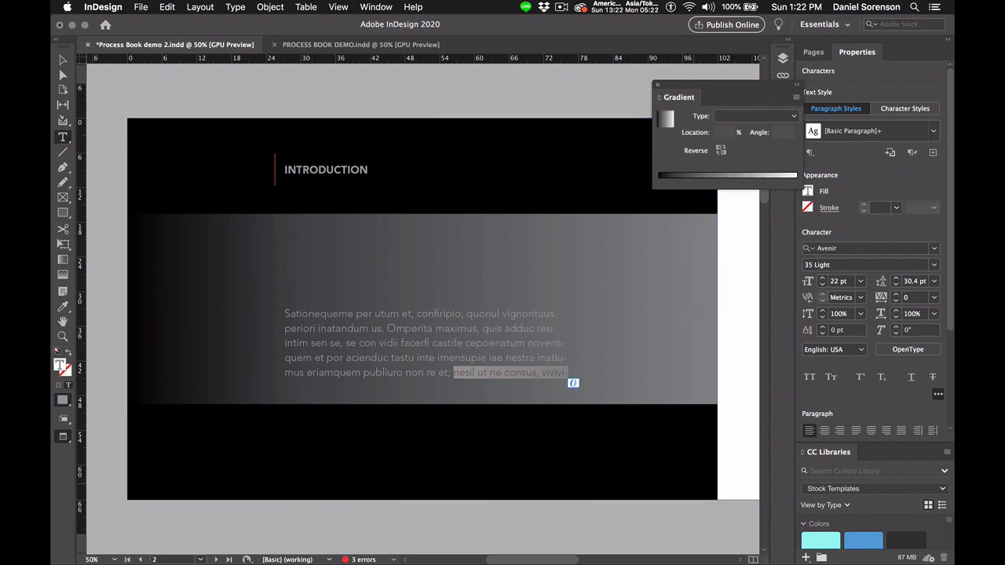
key(BackSpace)
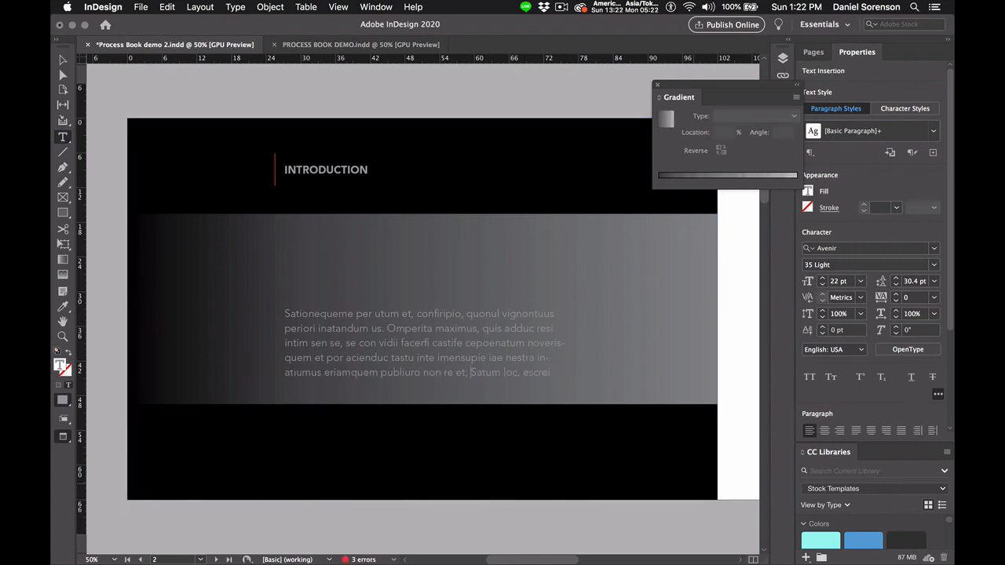
Delete the leftover words after "non re et;" in the body text and end the paragraph with a period
key(shift+End)
key(BackSpace)
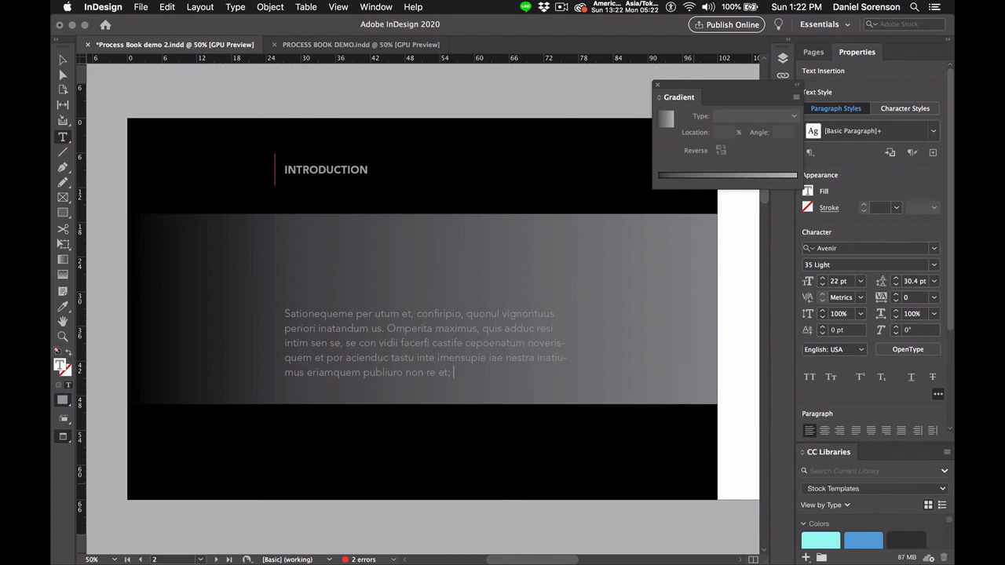
key(BackSpace)
key(Escape)
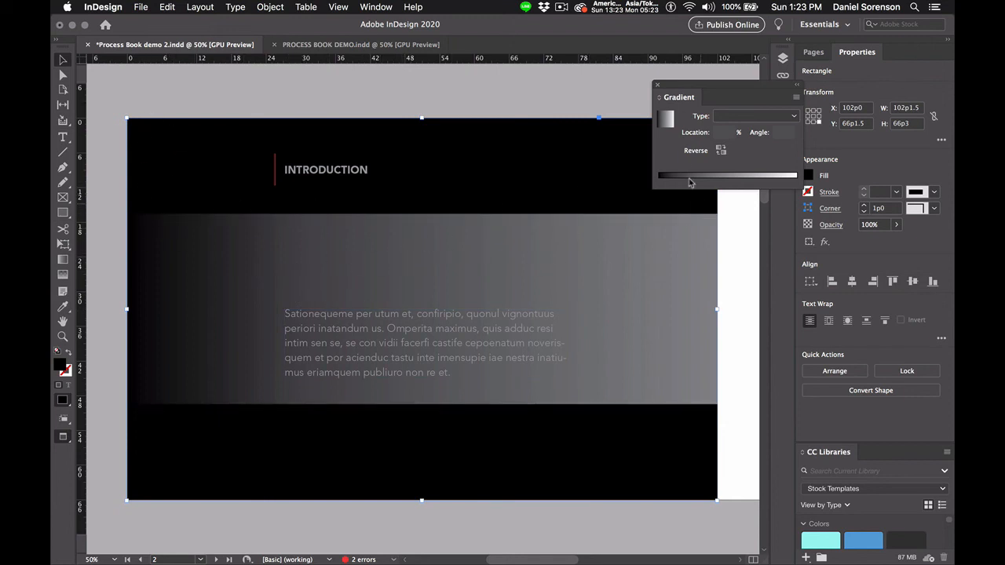
Move the INTRODUCTION header and its red line down into the gradient band above the body text, then preview without guides
click(324, 176)
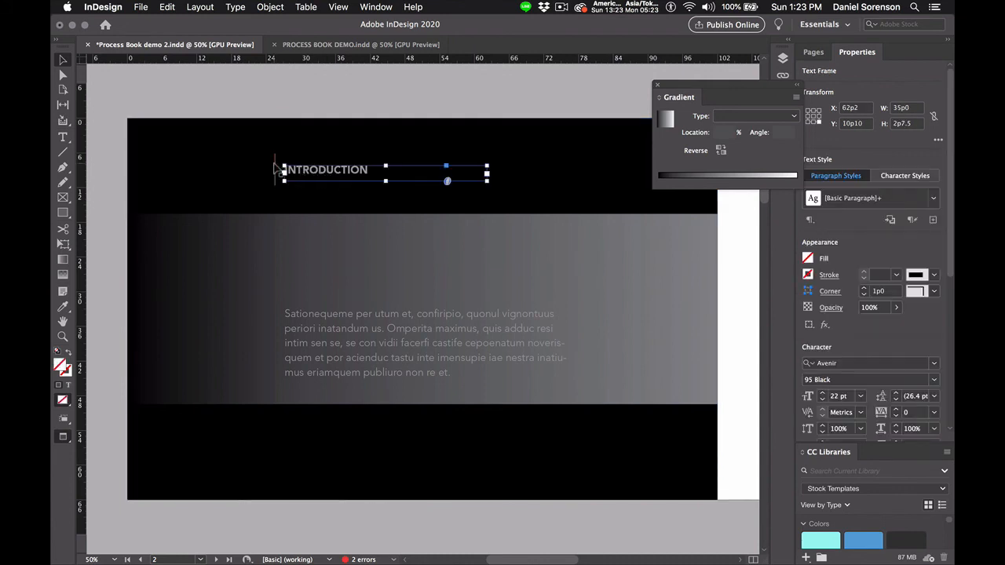
drag(276, 168, 269, 264)
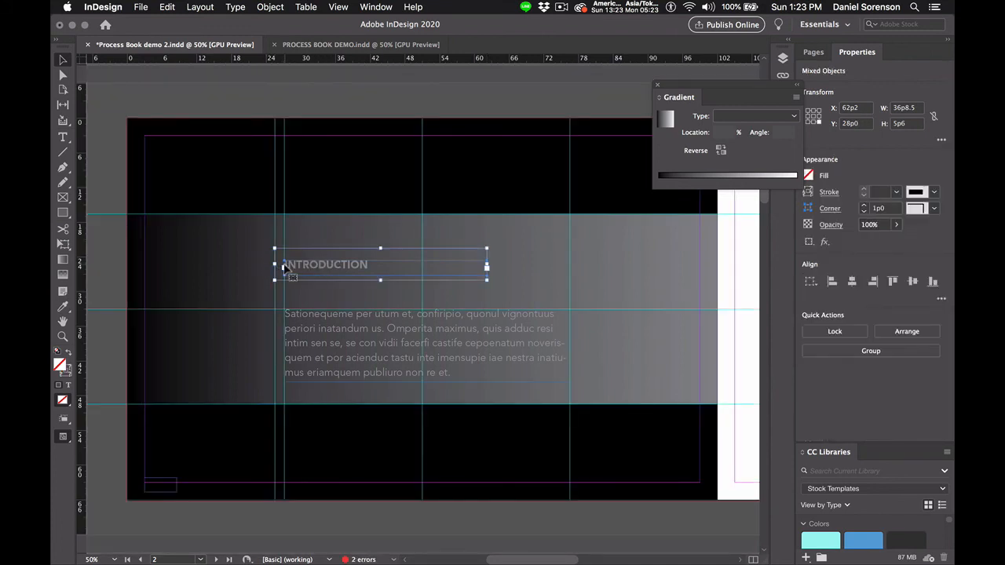
drag(325, 267, 304, 261)
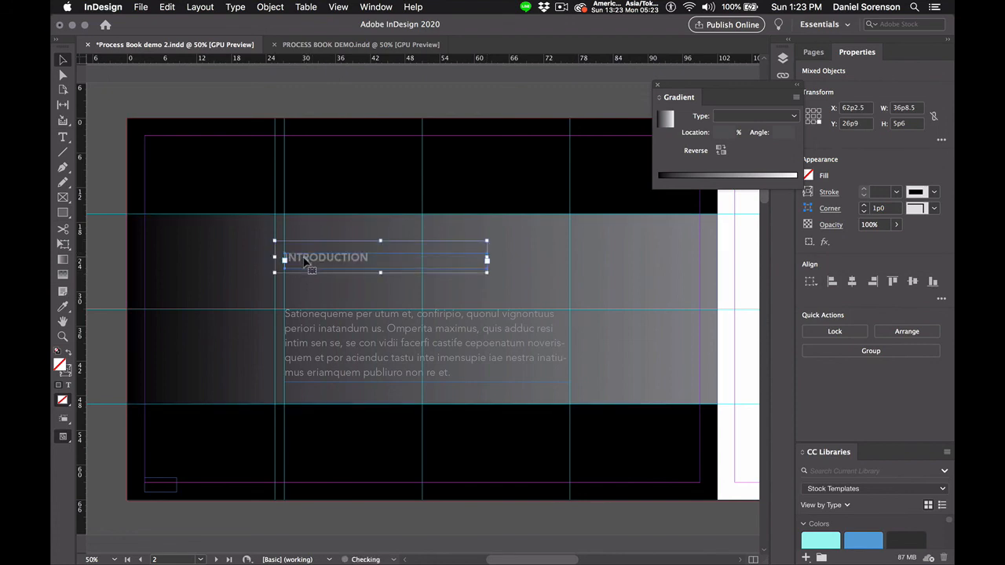
click(119, 155)
key(w)
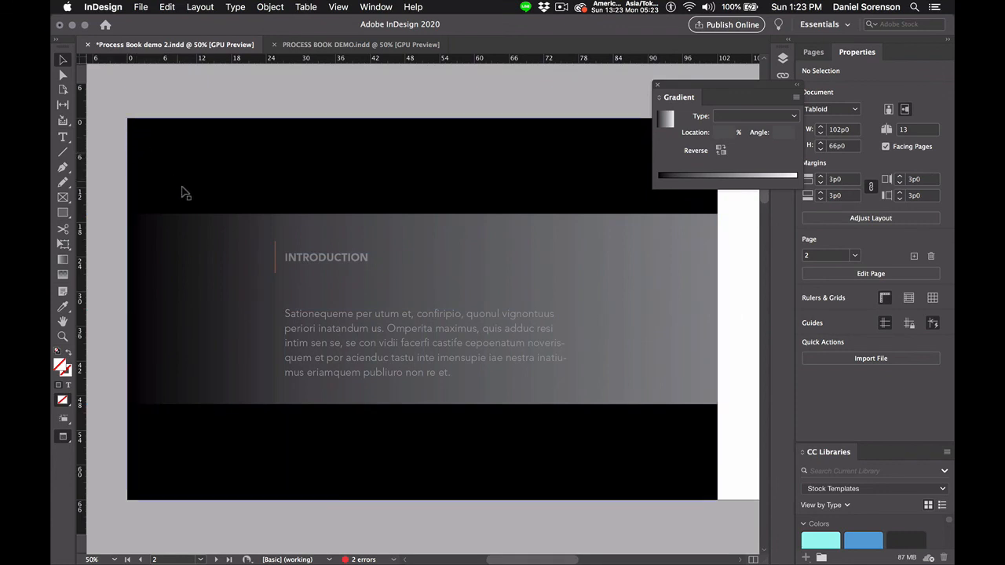
Send the gradient band on page 2 backward by one level, behind the header's red line, and deselect it
click(219, 232)
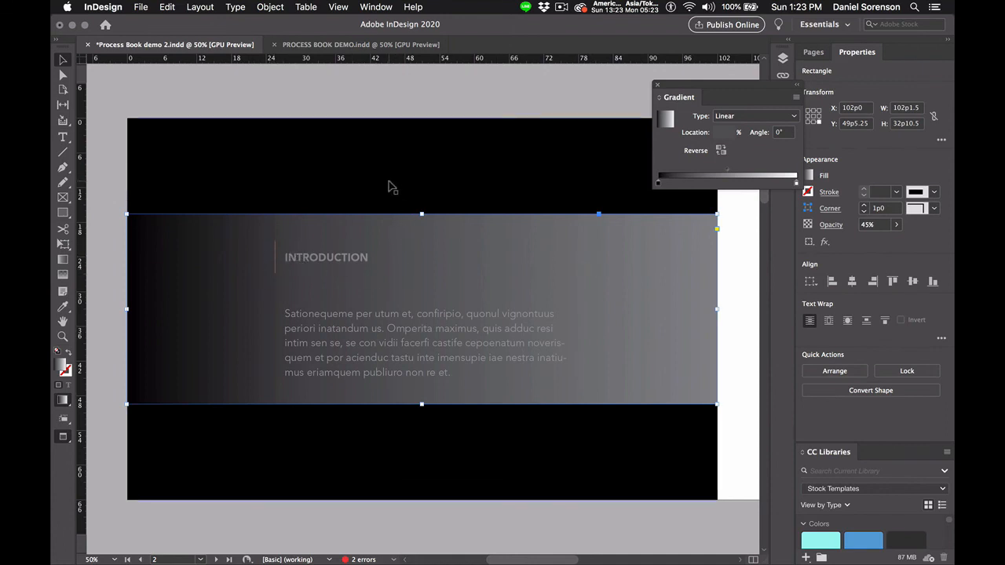
click(270, 7)
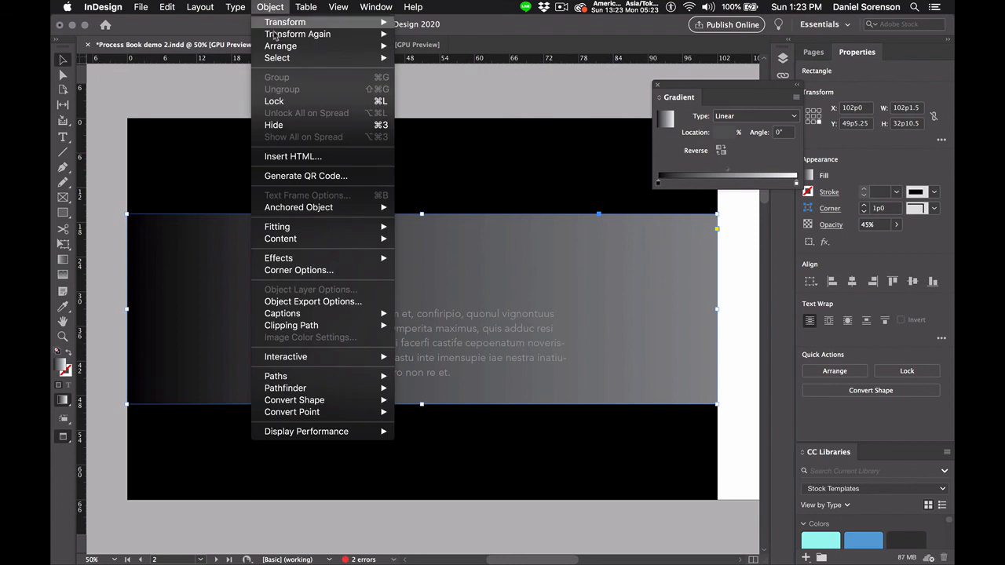
mouse_move(276, 49)
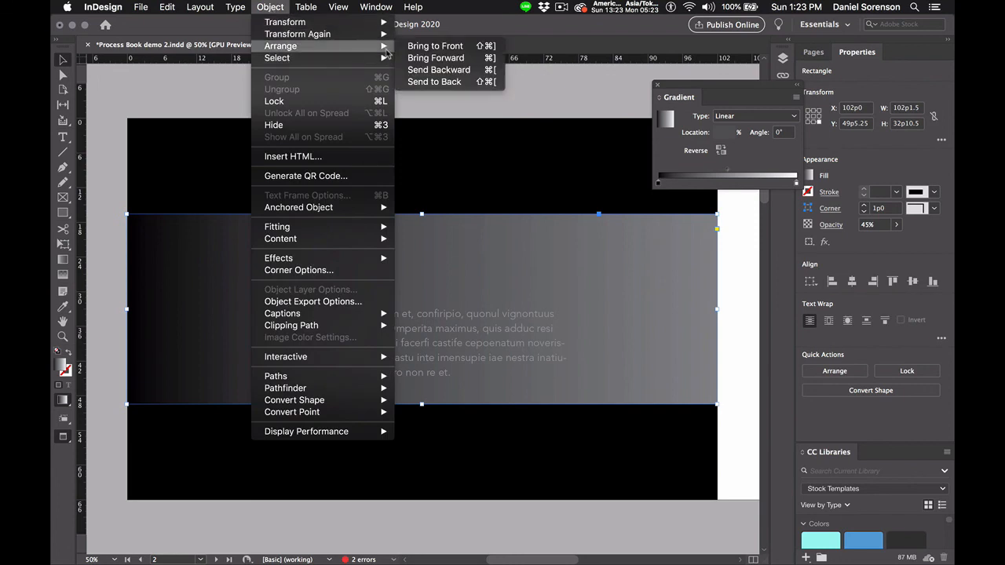
click(416, 70)
click(431, 94)
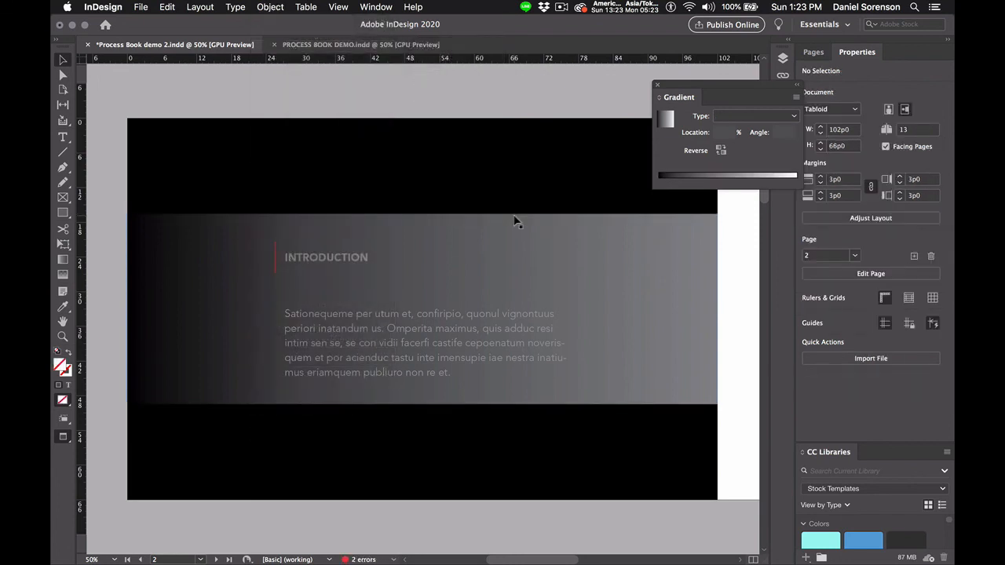
Create a text frame across the upper edge of page 2 and enter ETIENNE at 72 pt
key(super+minus)
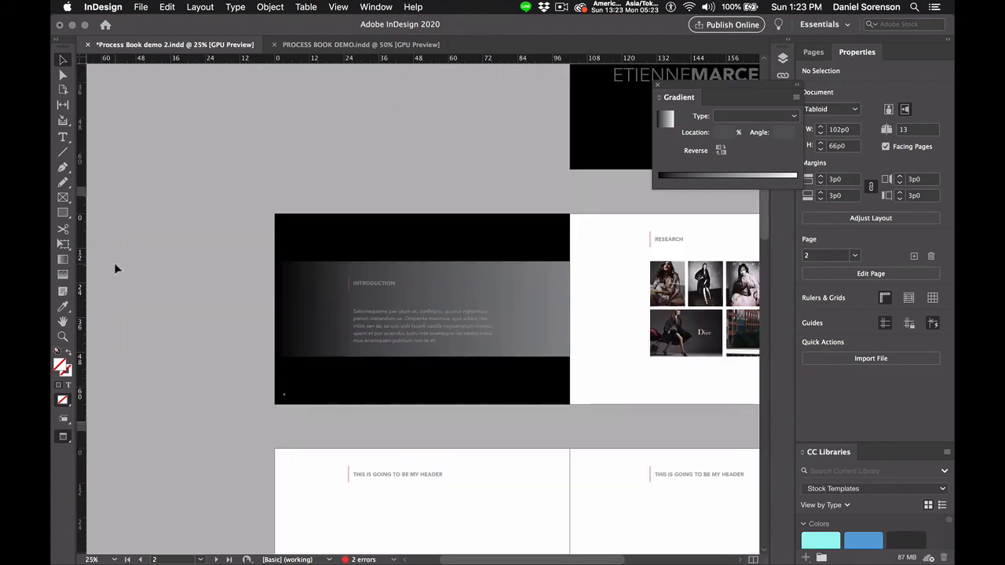
click(65, 138)
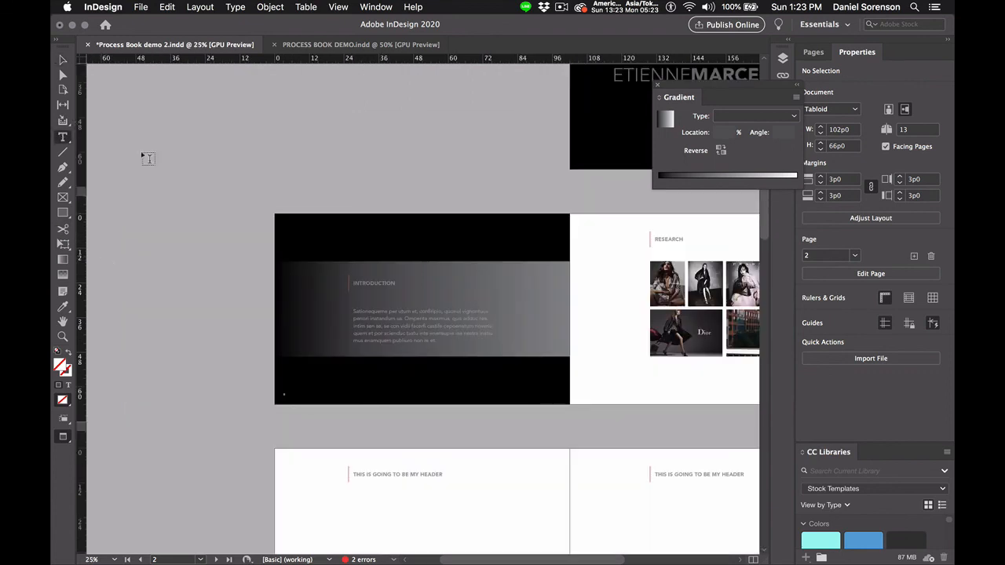
drag(268, 199, 573, 265)
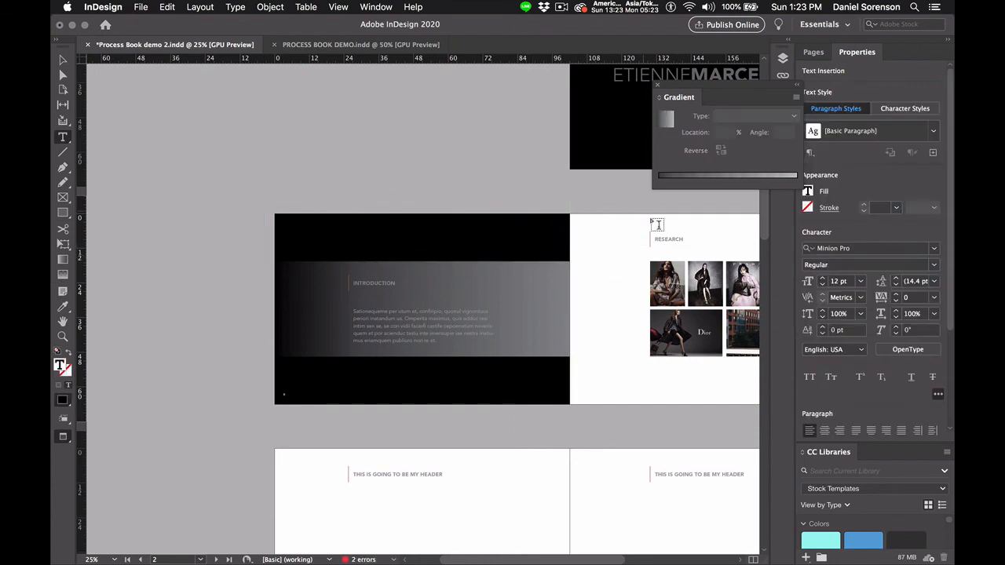
click(860, 282)
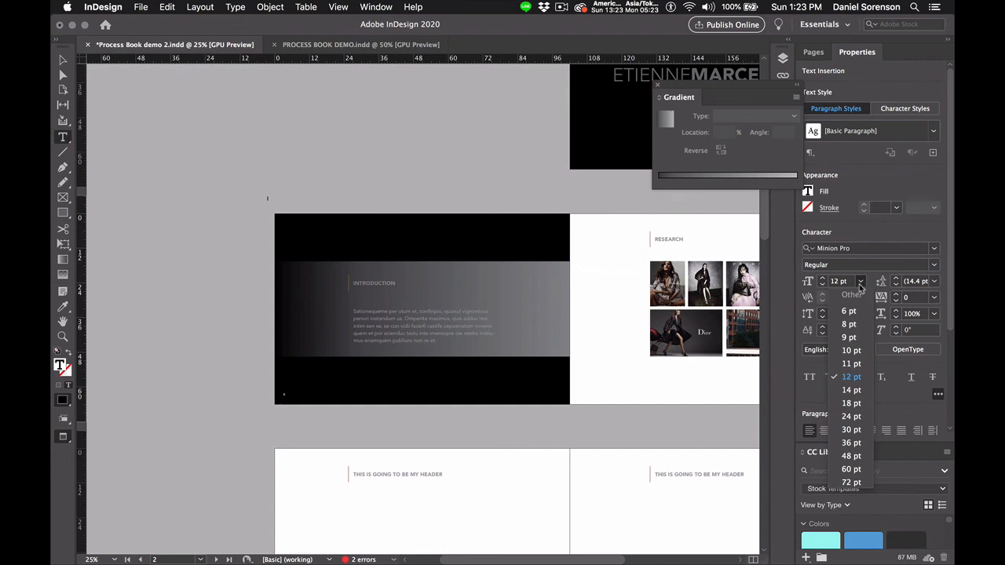
click(850, 469)
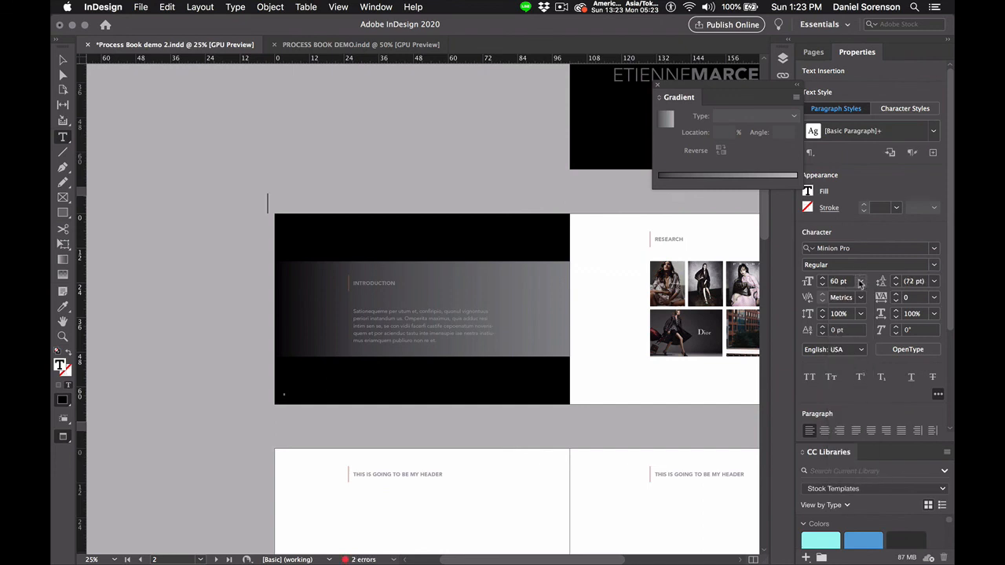
click(859, 282)
click(849, 481)
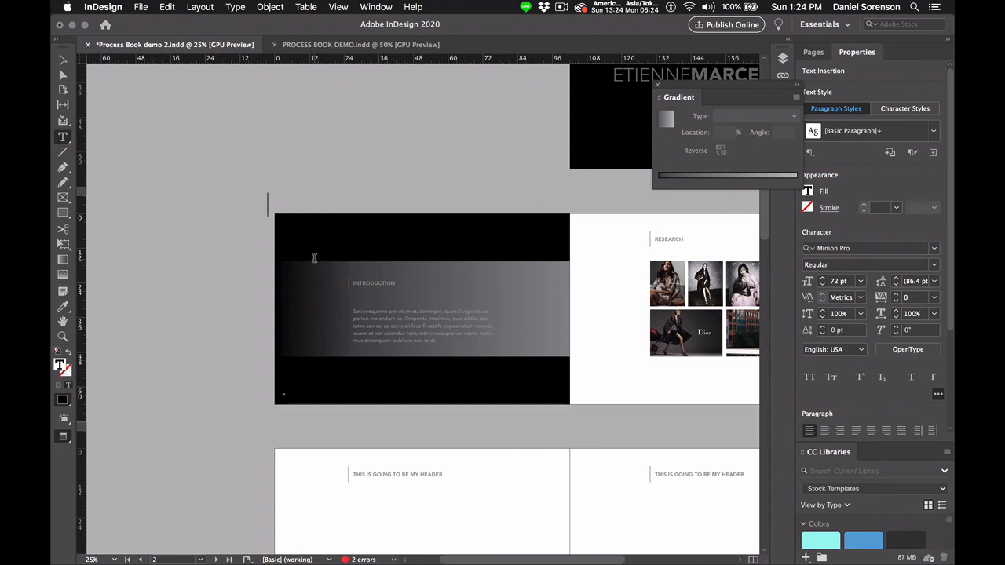
text(ETIE)
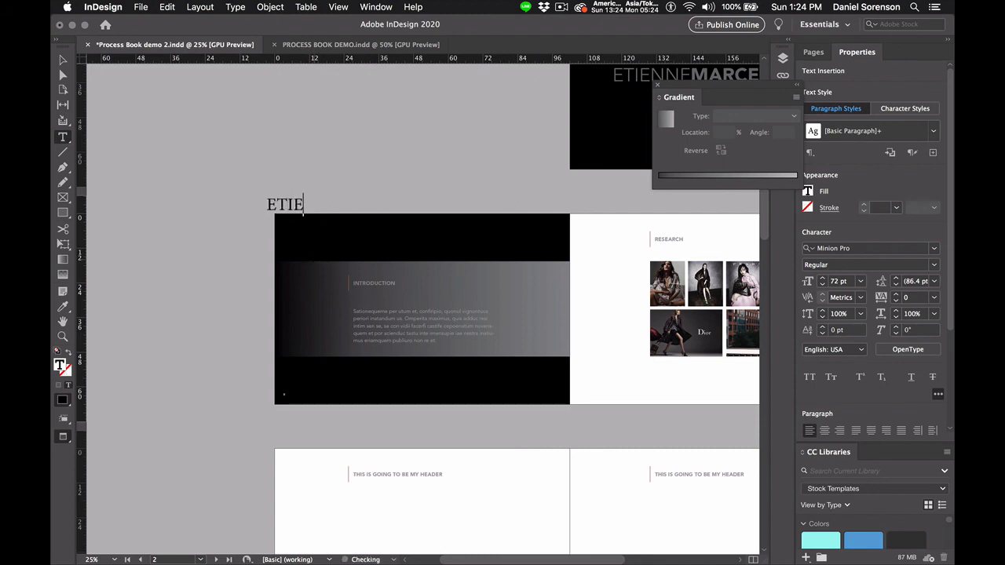
text(NNE)
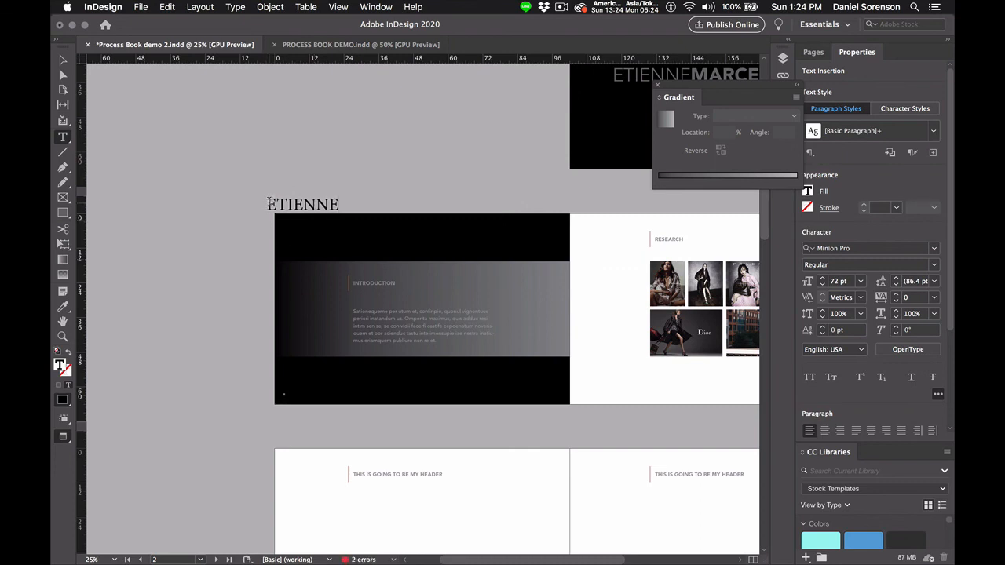
Set the ETIENNE text to the Avenir font, style 35 Light
drag(269, 204, 339, 205)
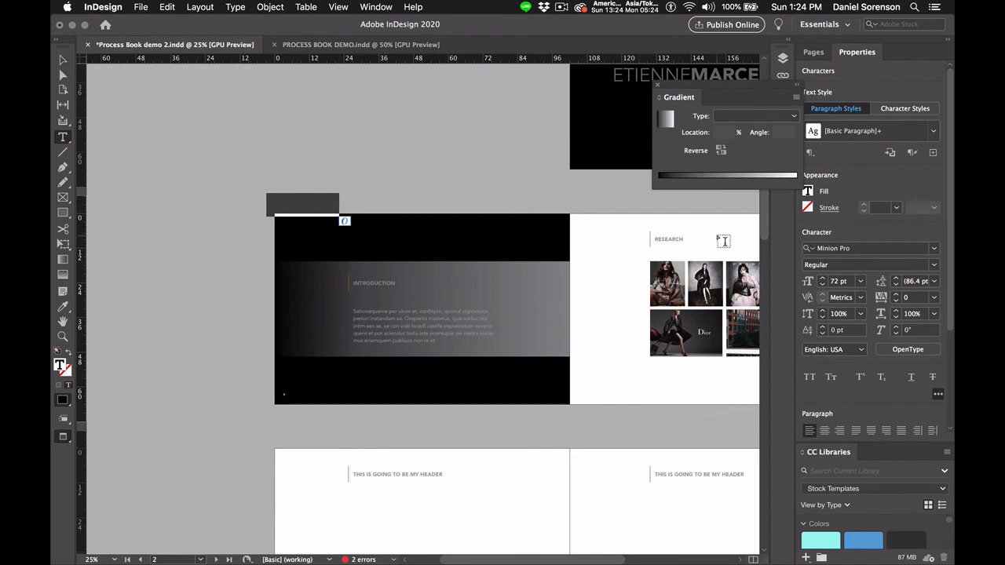
click(860, 248)
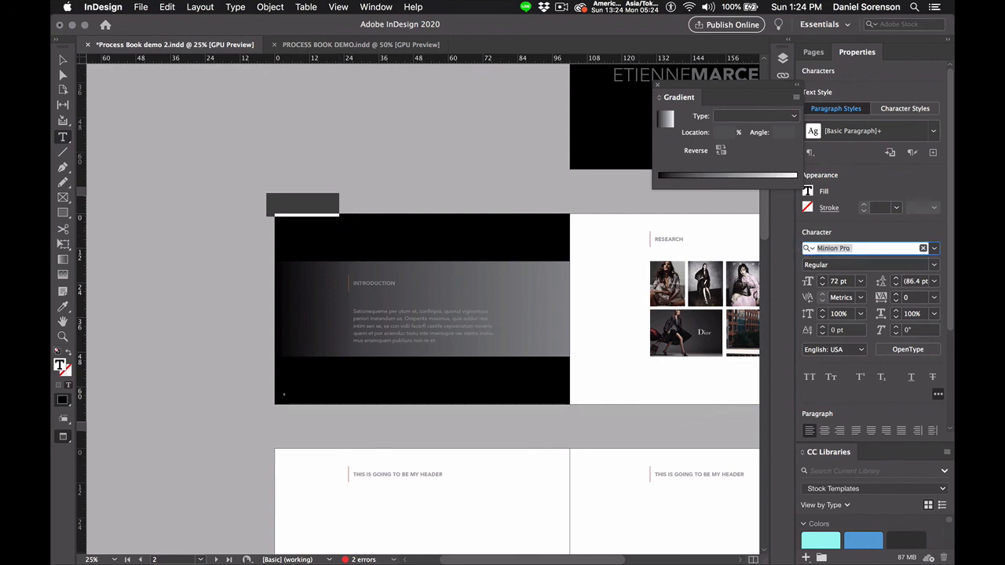
text(AVEN)
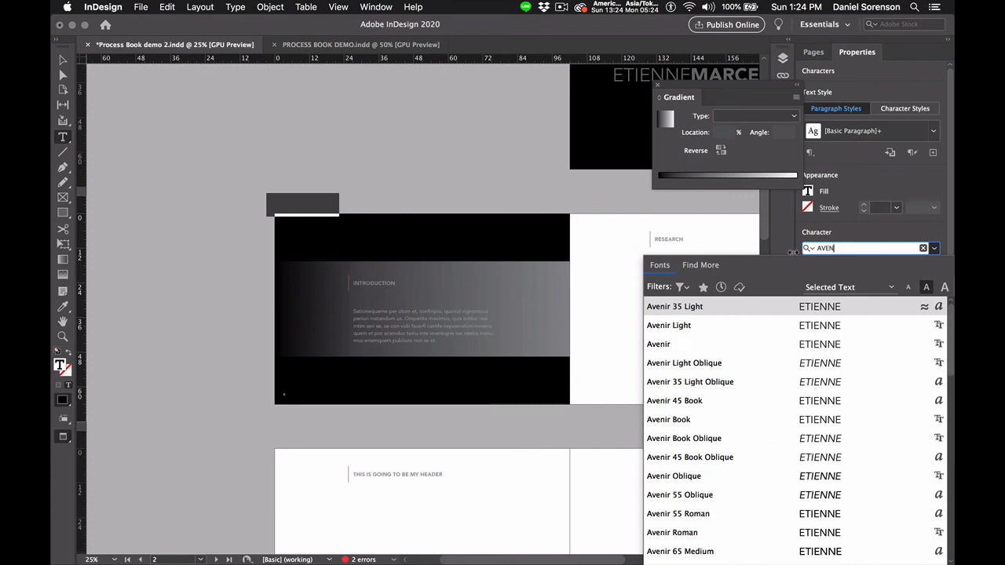
key(Return)
Enlarge the ETIENNE text to 300 pt so it spans the width of page 2
key(super+shift+period)
key(super+shift+period)
key(super+shift+period)
key(super+shift+period)
key(super+shift+period)
key(super+shift+period)
key(super+shift+period)
key(super+shift+period)
key(super+shift+period)
key(super+shift+period)
key(super+shift+period)
key(super+shift+period)
key(super+shift+period)
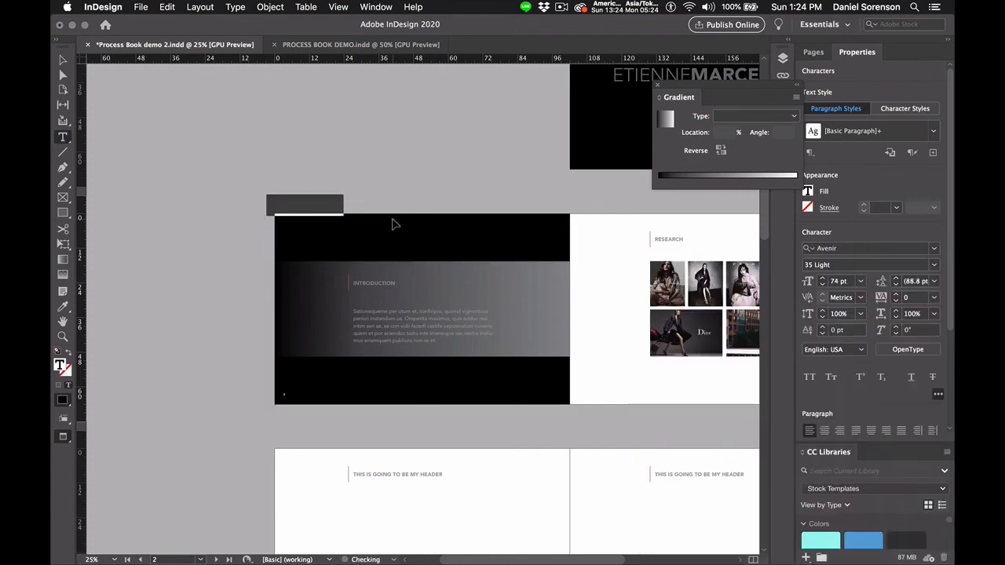
key(super+shift+period)
key(super+shift+period)
key(super+shift+period)
key(super+shift+period)
key(super+shift+period)
key(super+shift+period)
key(super+shift+period)
key(super+shift+period)
key(super+shift+period)
key(super+shift+period)
key(super+shift+period)
key(super+shift+period)
key(super+shift+period)
key(super+shift+period)
key(super+shift+period)
key(super+shift+period)
key(super+shift+period)
key(super+shift+period)
key(super+shift+period)
key(super+shift+period)
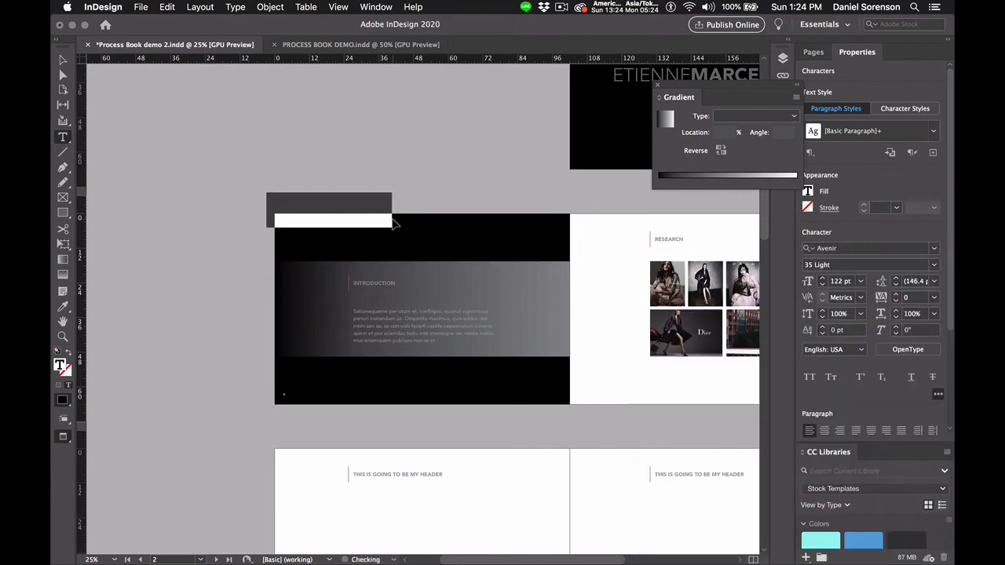
key(super+shift+period)
key(super+shift+period)
key(super+shift+period)
key(super+shift+period)
key(super+shift+period)
key(super+shift+period)
key(super+shift+period)
key(super+shift+period)
key(super+shift+period)
key(super+shift+period)
key(super+shift+period)
key(super+shift+period)
key(super+shift+period)
key(super+shift+period)
key(super+shift+period)
key(super+shift+period)
key(super+shift+period)
key(super+shift+period)
key(super+shift+period)
key(super+shift+period)
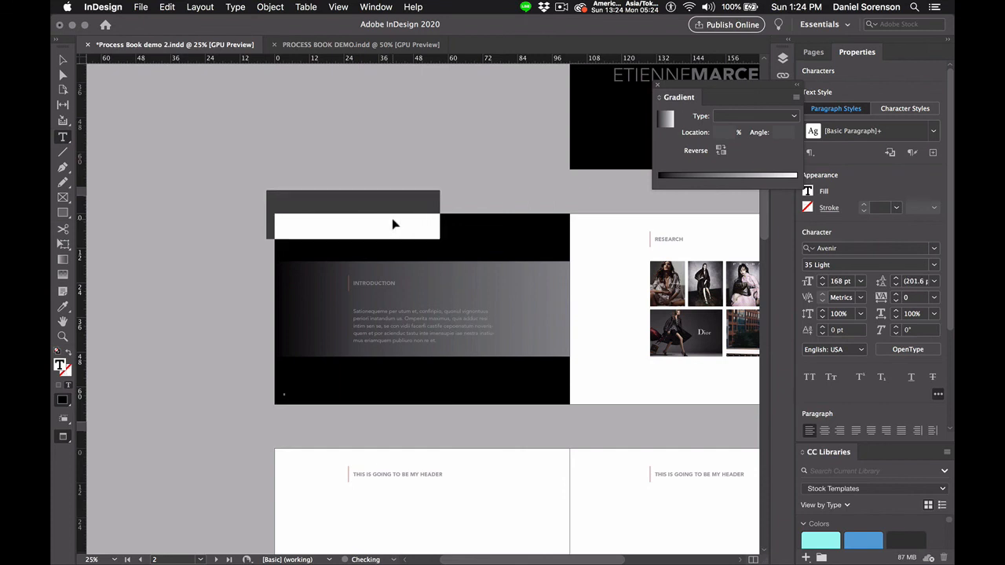
key(super+shift+period)
key(super+shift+period)
key(super+shift+period)
key(super+shift+period)
key(super+shift+period)
key(super+shift+period)
key(super+shift+period)
key(super+shift+period)
key(super+shift+period)
key(super+shift+period)
key(super+shift+period)
key(super+shift+period)
key(super+shift+period)
key(super+shift+period)
key(super+shift+period)
key(super+shift+period)
key(super+shift+period)
key(super+shift+period)
key(super+shift+period)
key(super+shift+period)
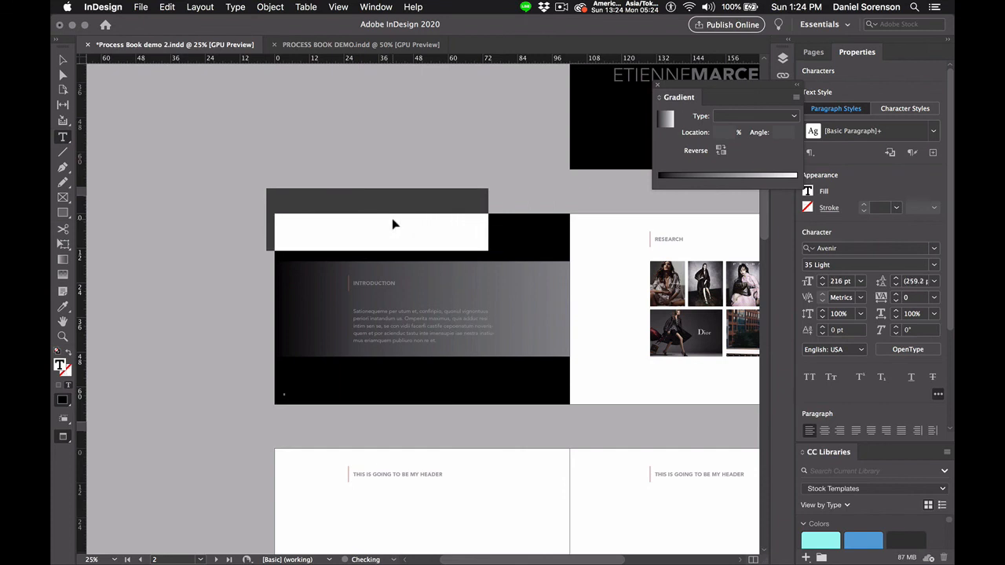
key(super+shift+period)
key(super+shift+period)
key(super+shift+period)
key(super+shift+period)
key(super+shift+period)
key(super+shift+period)
key(super+shift+period)
key(super+shift+period)
key(super+shift+period)
key(super+shift+period)
key(super+shift+period)
key(super+shift+period)
key(super+shift+period)
key(super+shift+period)
key(super+shift+period)
key(super+shift+period)
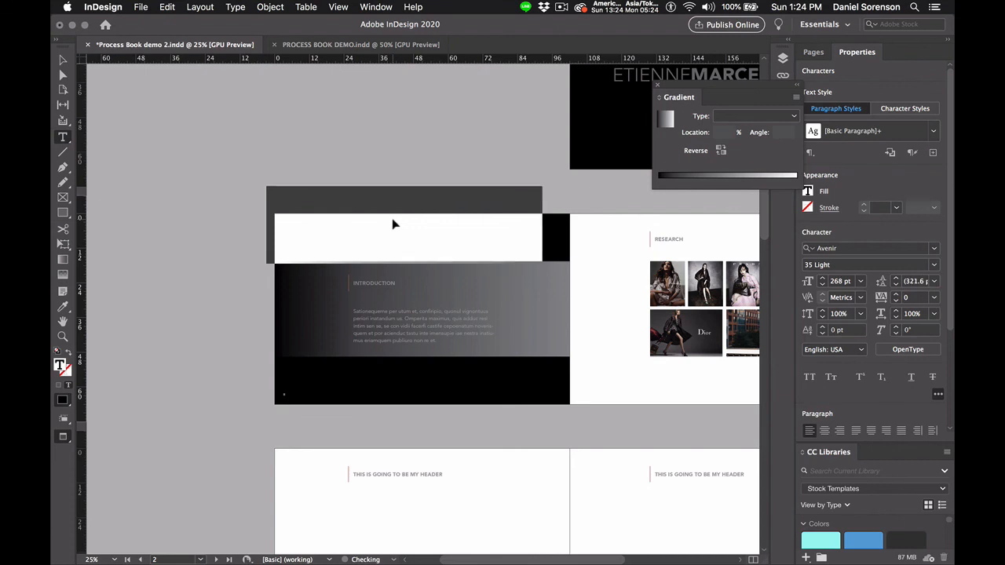
key(super+shift+period)
key(super+shift+period)
key(super+shift+period)
key(super+shift+period)
key(super+shift+period)
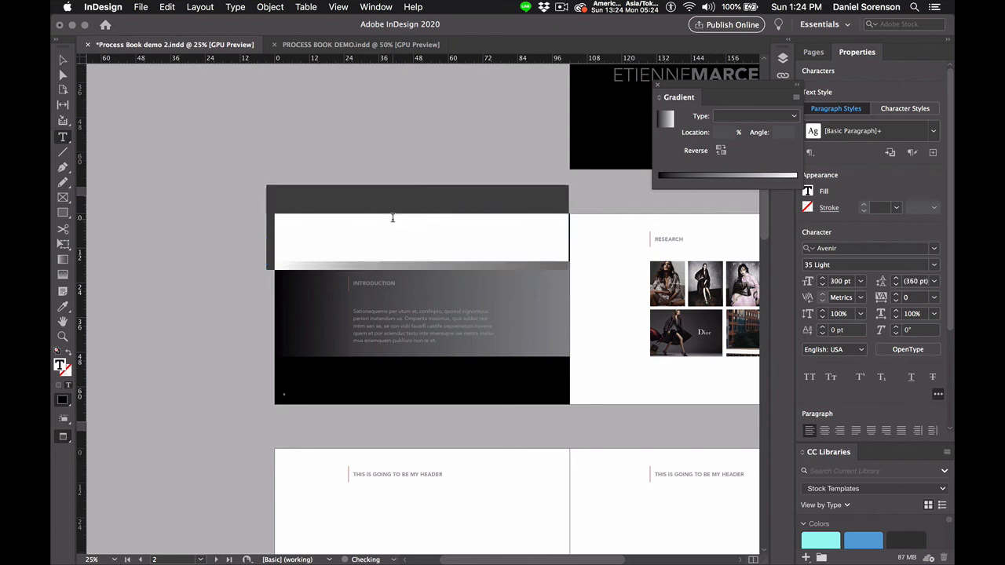
Set the ETIENNE text's black fill to a 45% tint and deselect the text
click(61, 59)
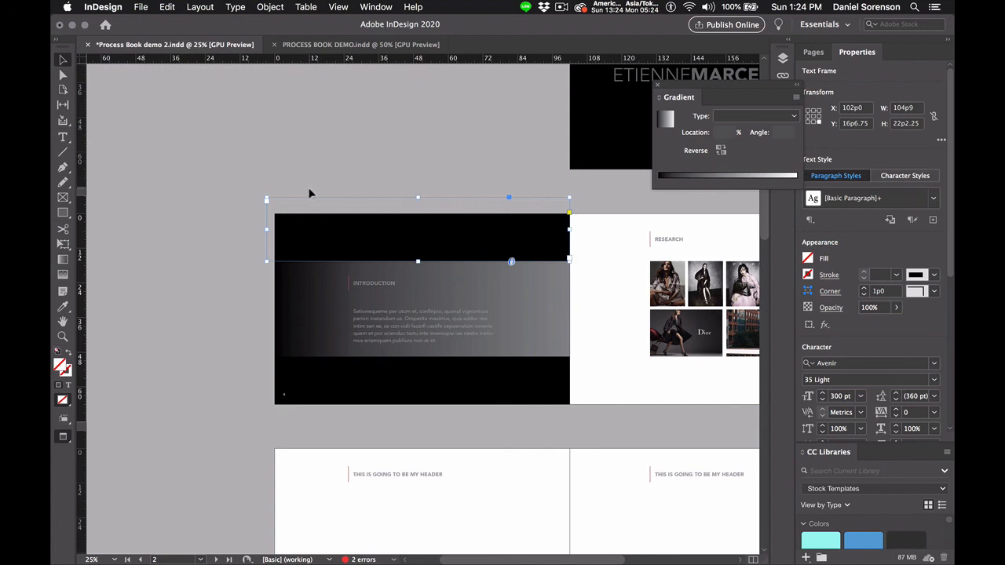
click(62, 138)
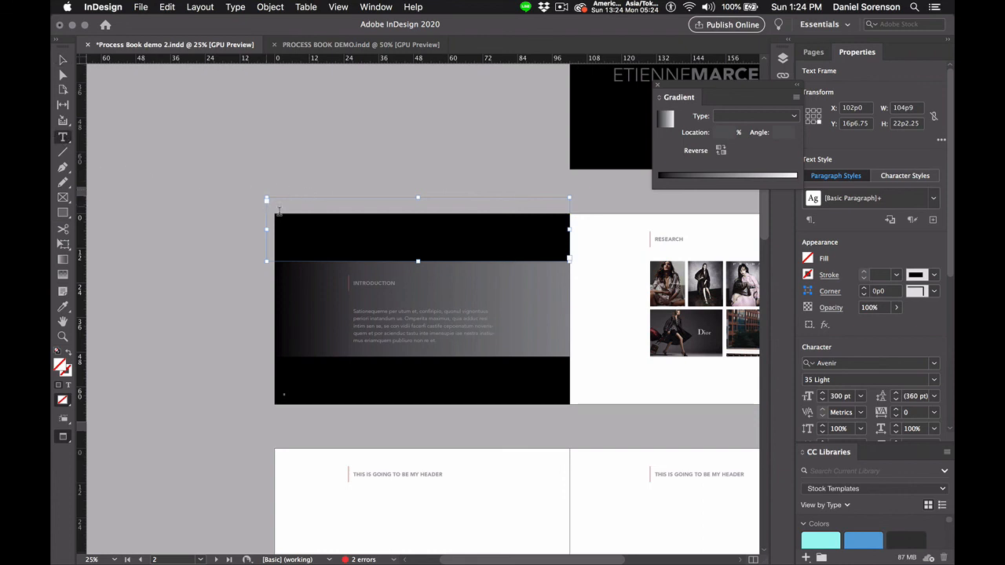
key(super+a)
click(573, 274)
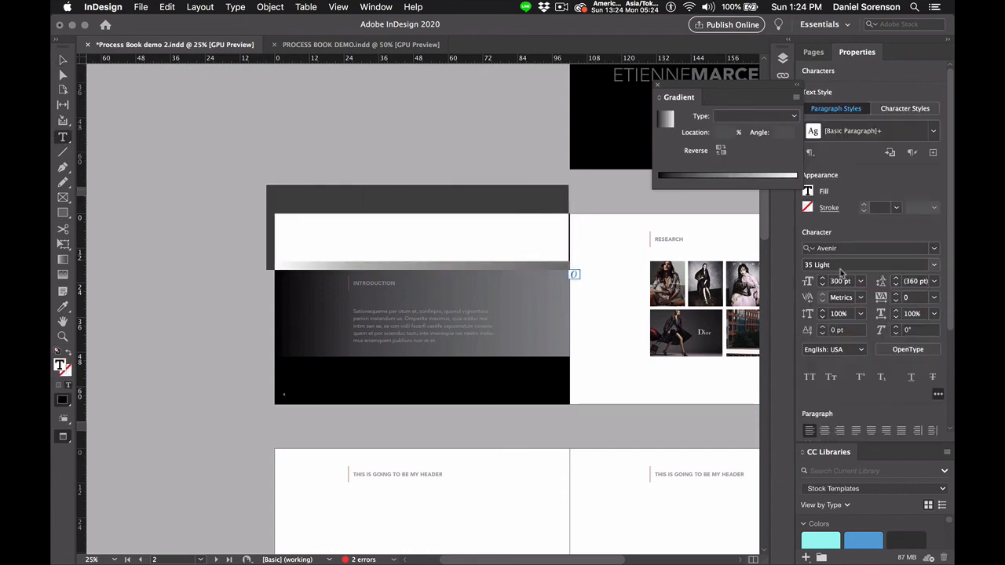
click(808, 191)
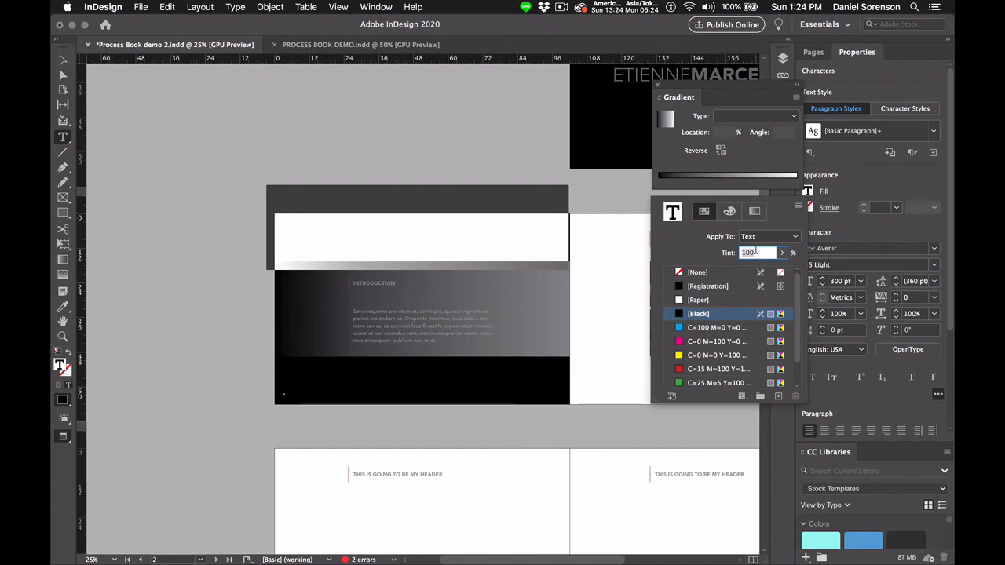
text(45)
key(Return)
click(135, 115)
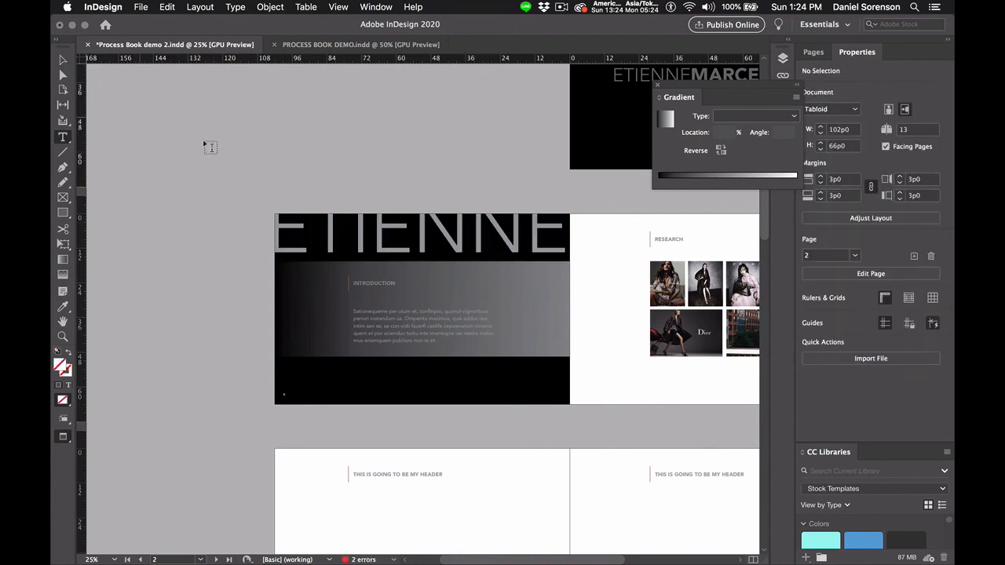
Set the ETIENNE text frame's opacity to 20% and shift the frame slightly down and to the right
click(64, 60)
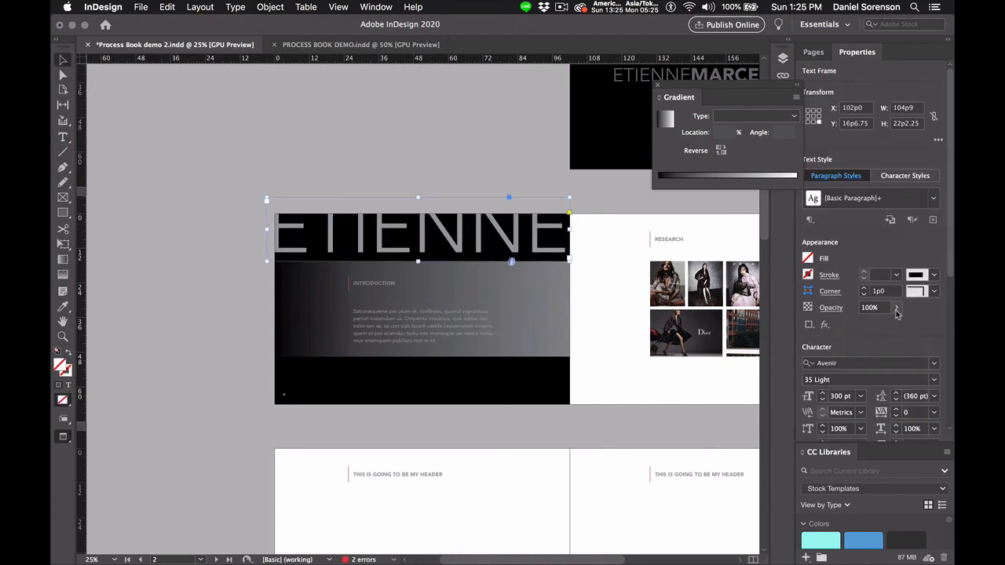
click(895, 307)
drag(882, 328, 844, 330)
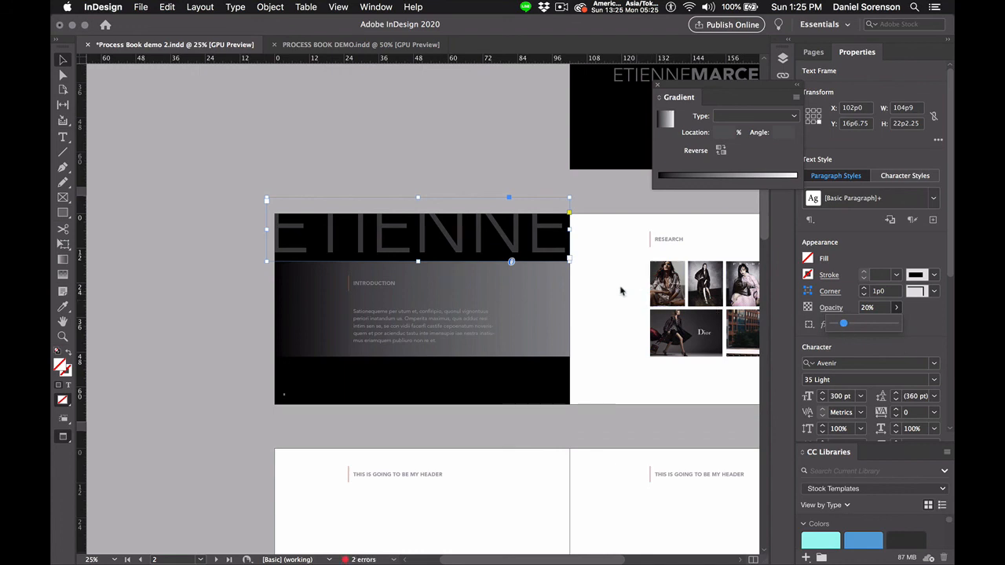
drag(554, 258, 559, 263)
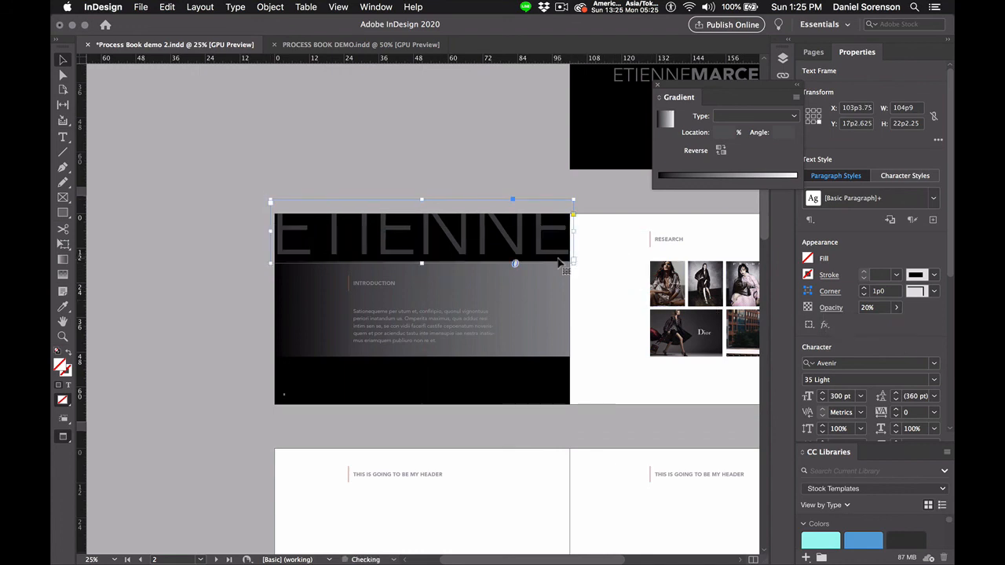
Nudge the ETIENNE text frame slightly left and down to meet the gradient band, scale it to about 302 pt, and deselect it
key(Left)
key(Left)
key(Left)
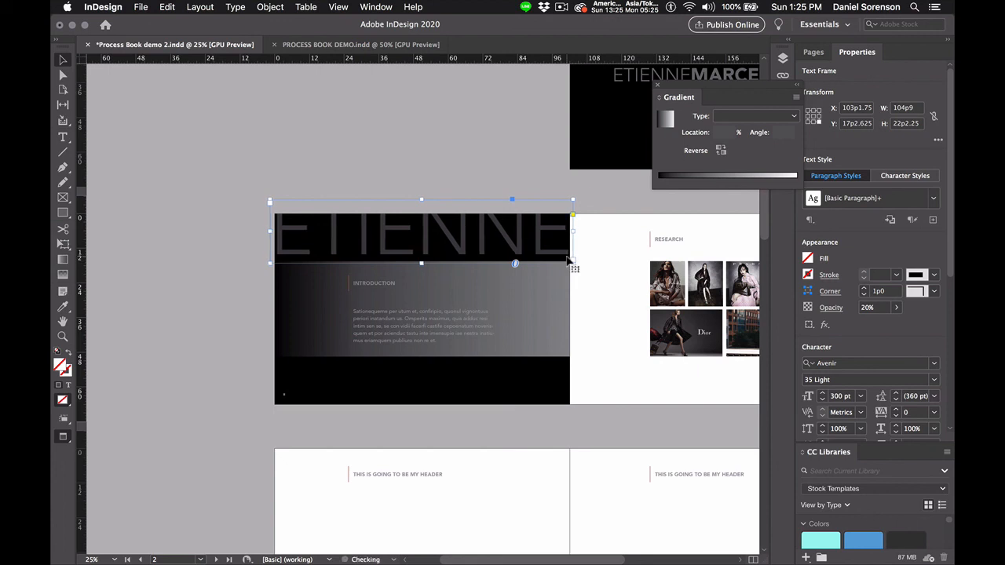
key(Down)
key(Down)
key(Down)
key(Down)
key(Down)
key(Down)
key(Down)
key(Down)
key(Down)
key(Down)
key(Down)
key(Down)
key(Down)
key(Down)
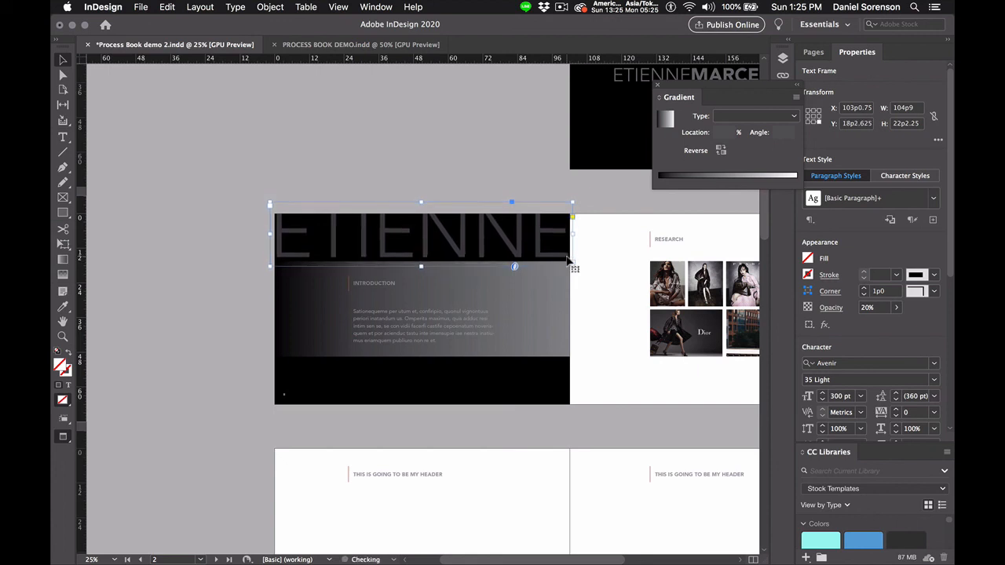
key(Down)
key(Down)
key(Down)
key(Down)
key(Down)
key(Down)
key(Down)
key(Down)
key(Down)
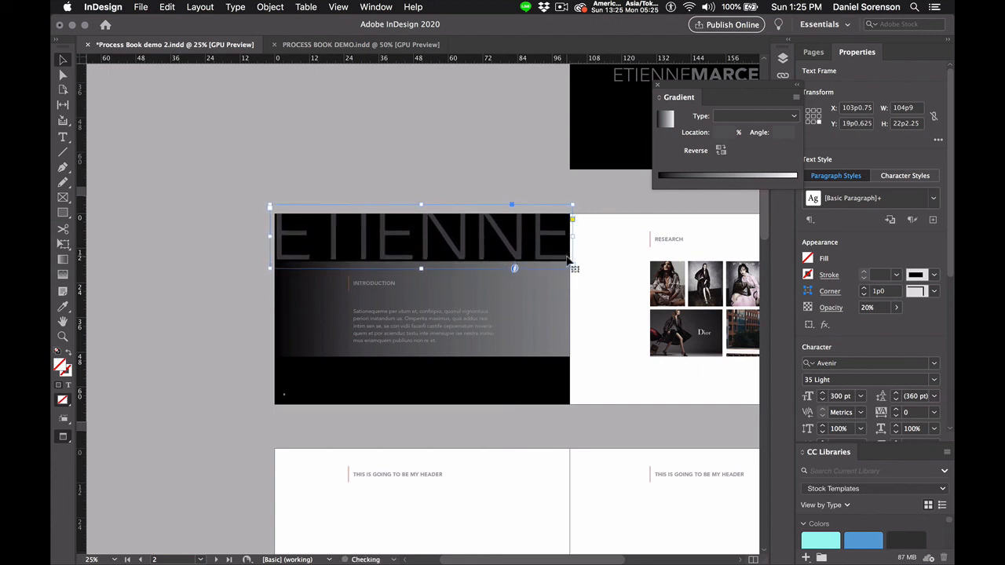
key(Down)
key(Down)
key(Down)
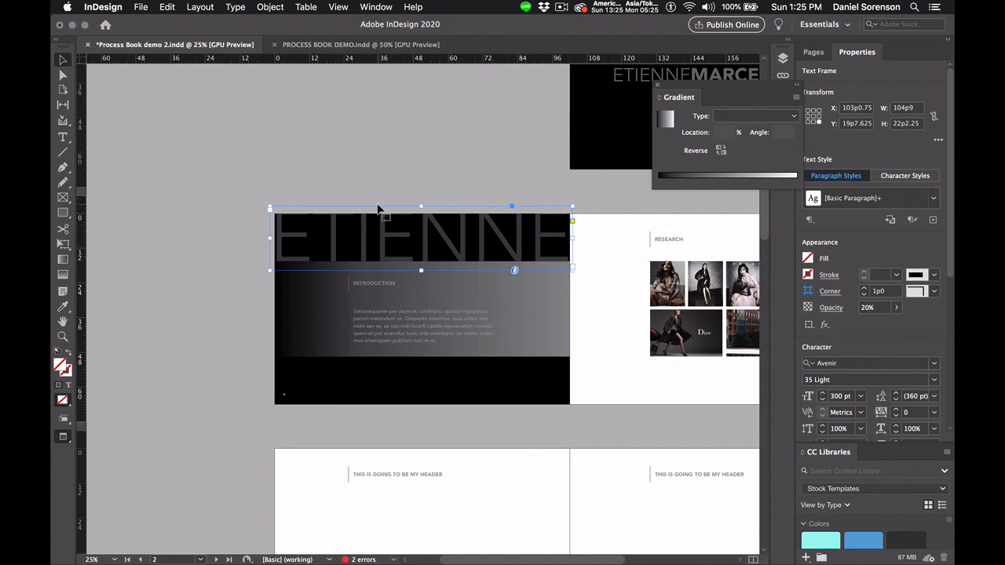
click(427, 201)
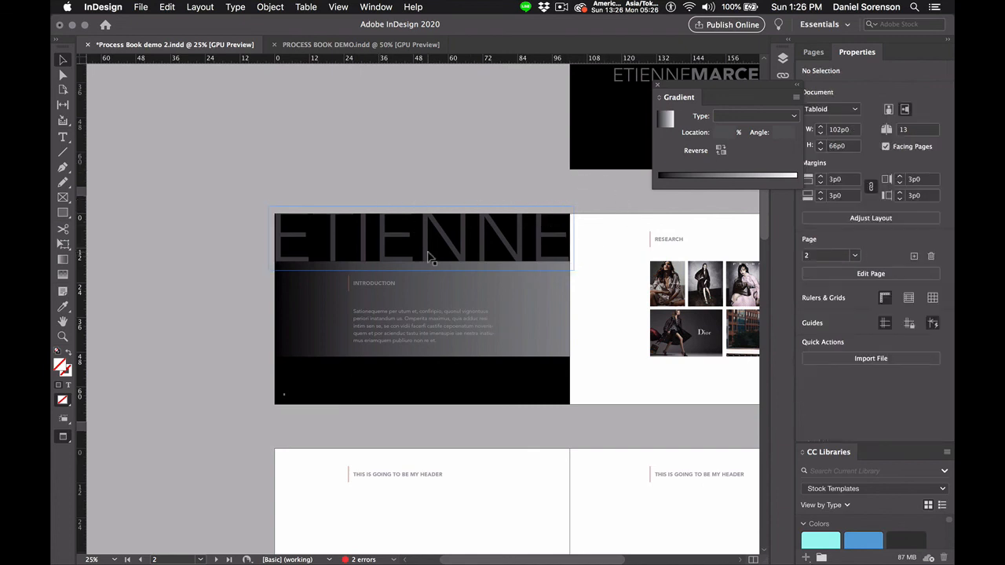
Duplicate the ETIENNE text frame onto the black strip below the gradient band and replace the copy's text with MARCEL
click(429, 256)
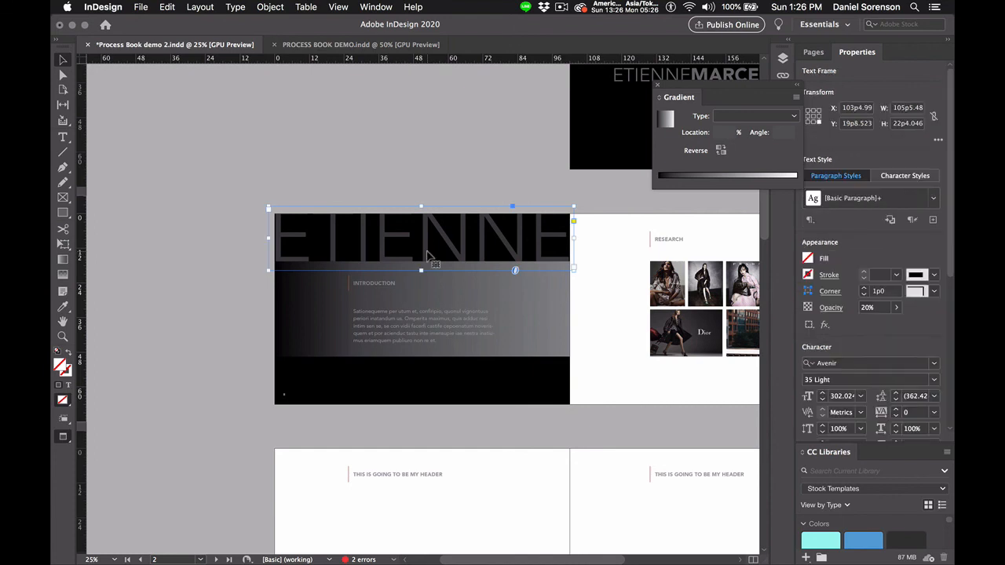
drag(429, 257, 408, 408)
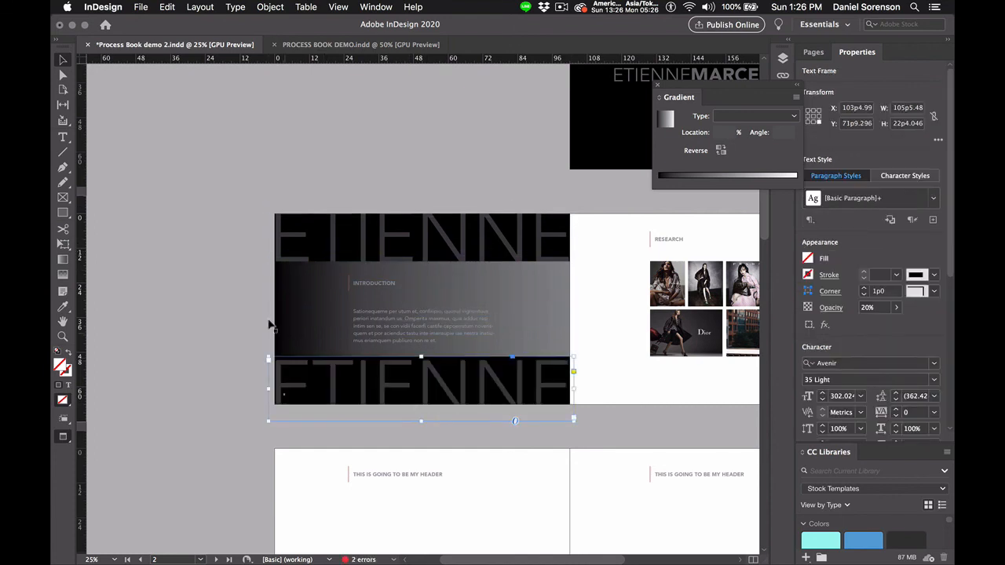
click(63, 137)
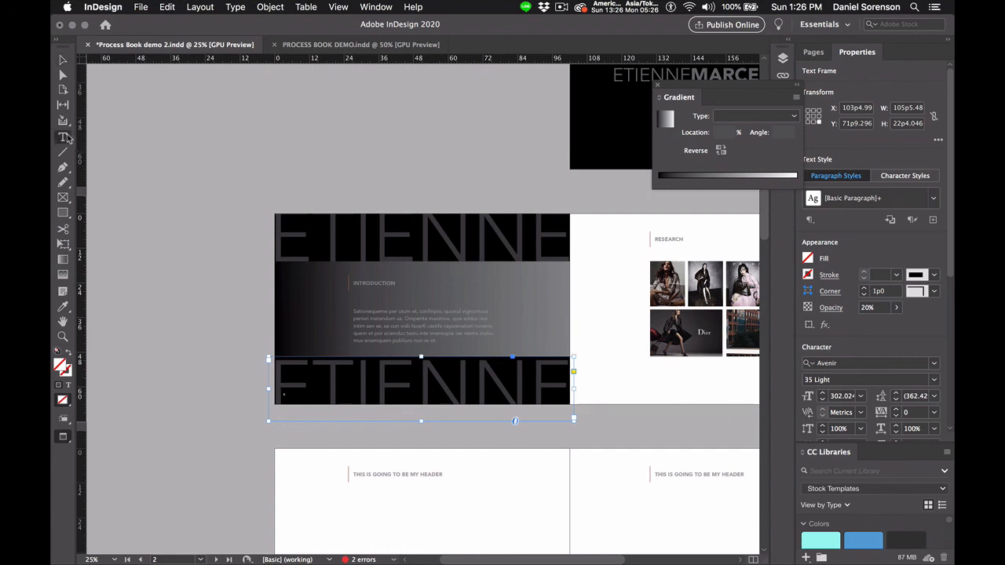
drag(276, 373, 648, 414)
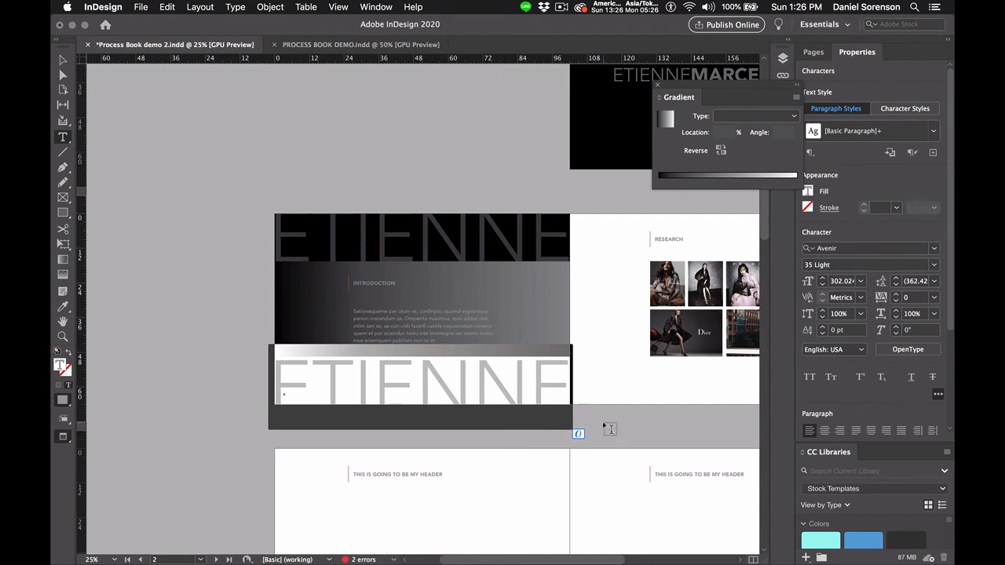
text(MARCEL)
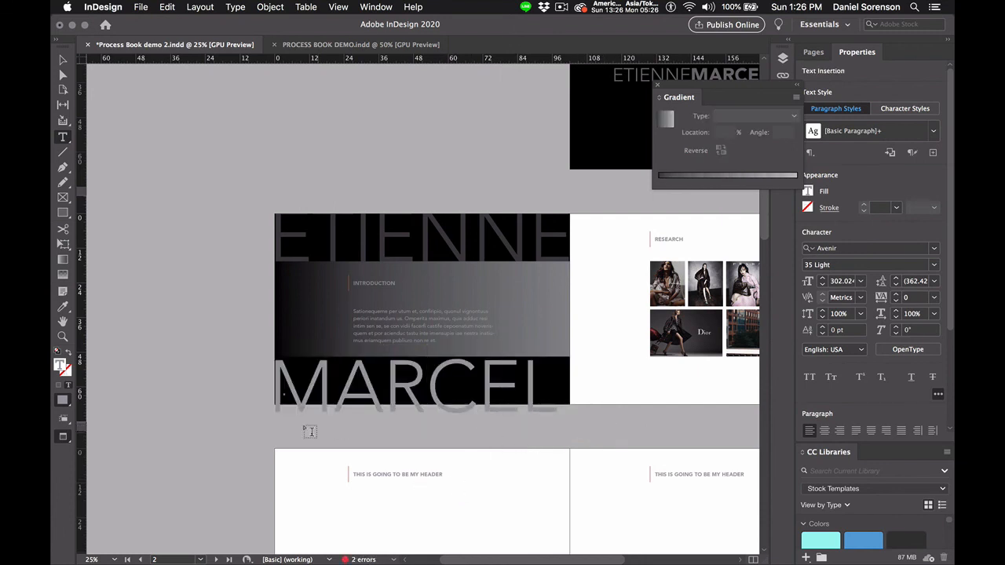
Set the MARCEL text to the Avenir style 95 Black and deselect its frame
drag(297, 388, 561, 392)
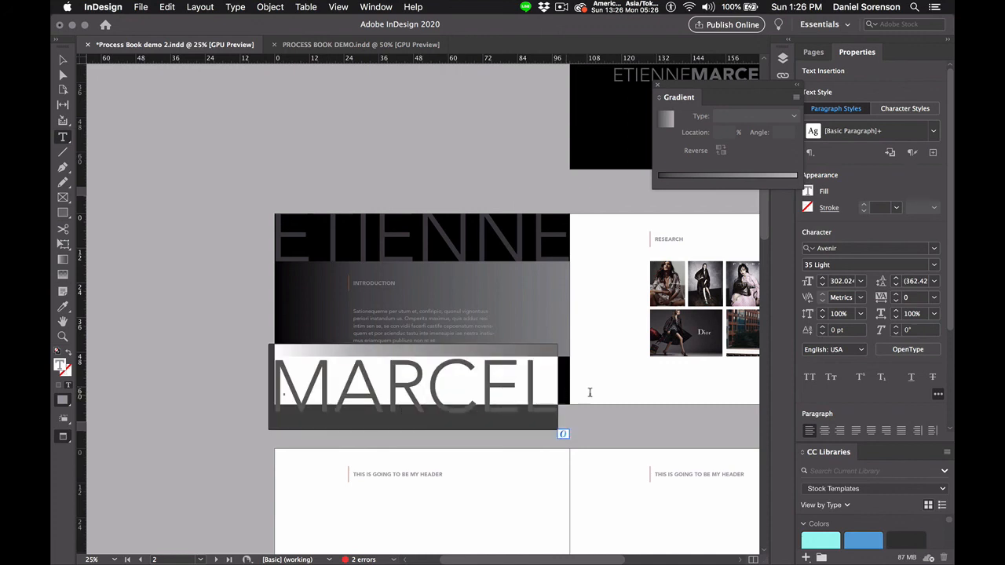
click(933, 265)
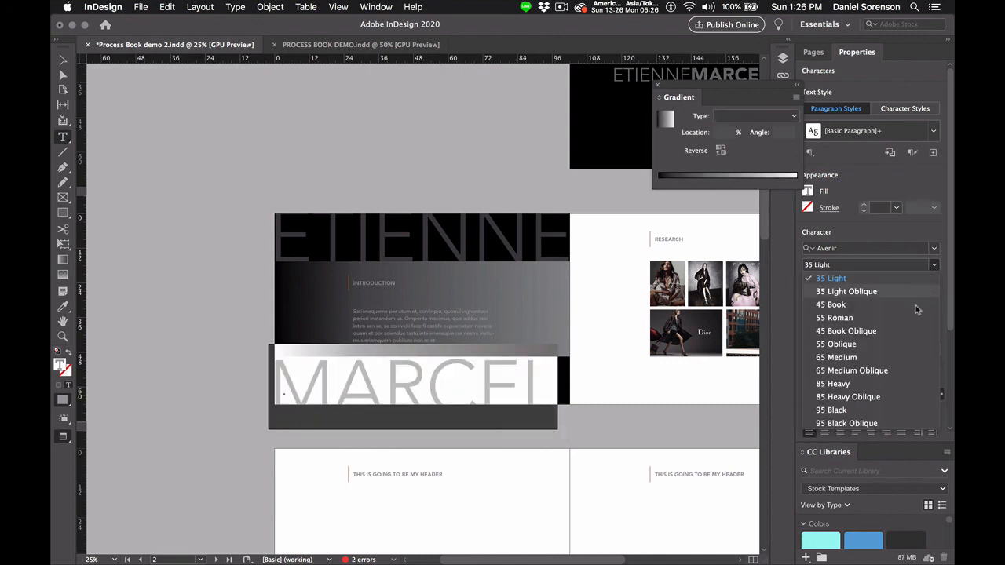
click(855, 410)
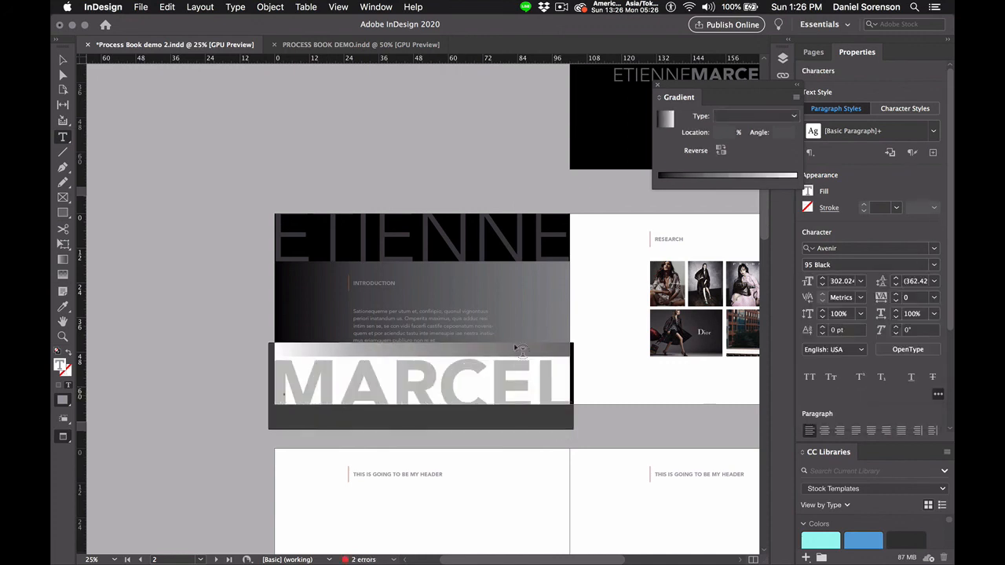
click(63, 60)
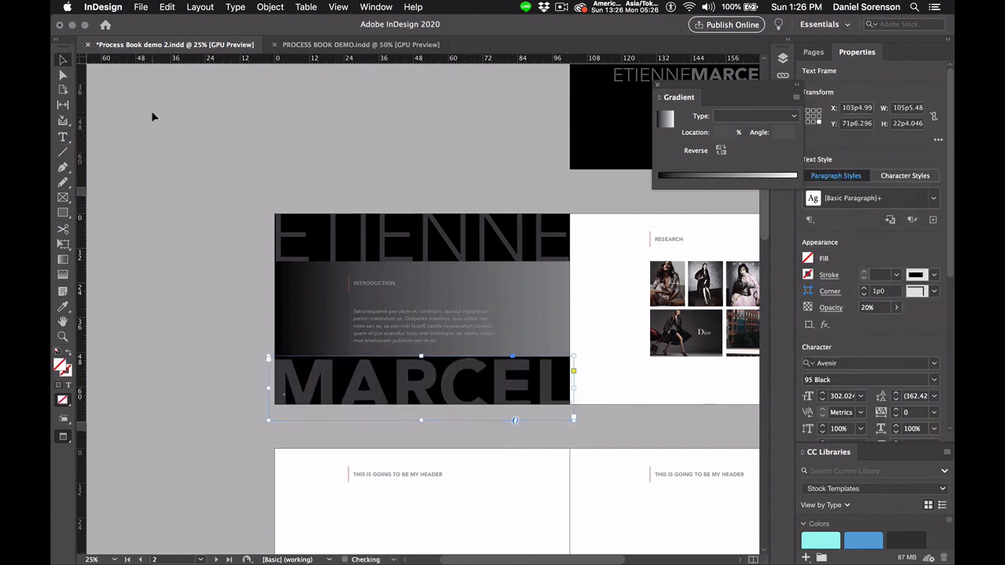
click(99, 197)
Nudge the MARCEL text frame up slightly so the tops of the letters meet the gradient band's lower edge
click(301, 378)
key(Up)
key(Up)
key(Up)
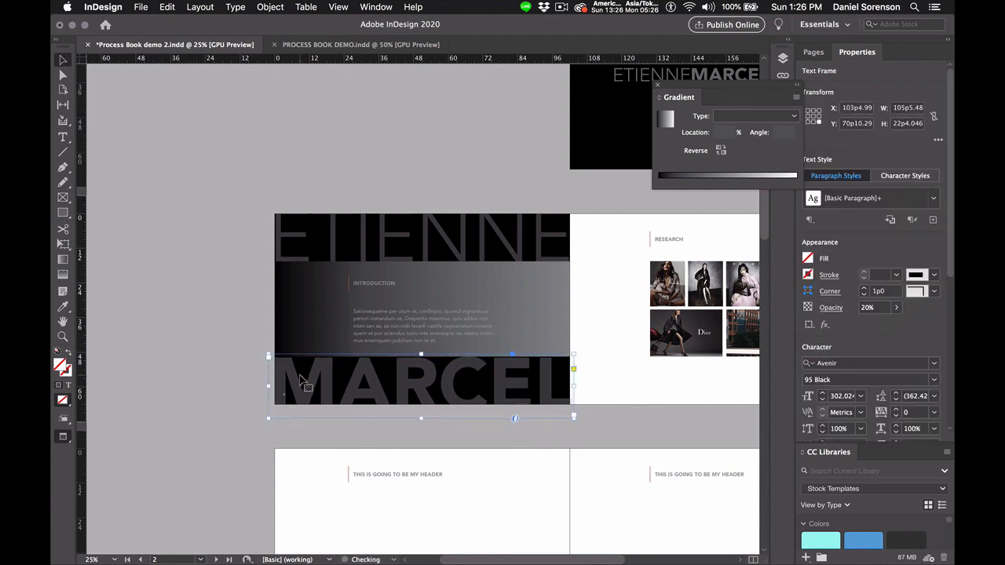
key(Up)
key(Up)
key(Up)
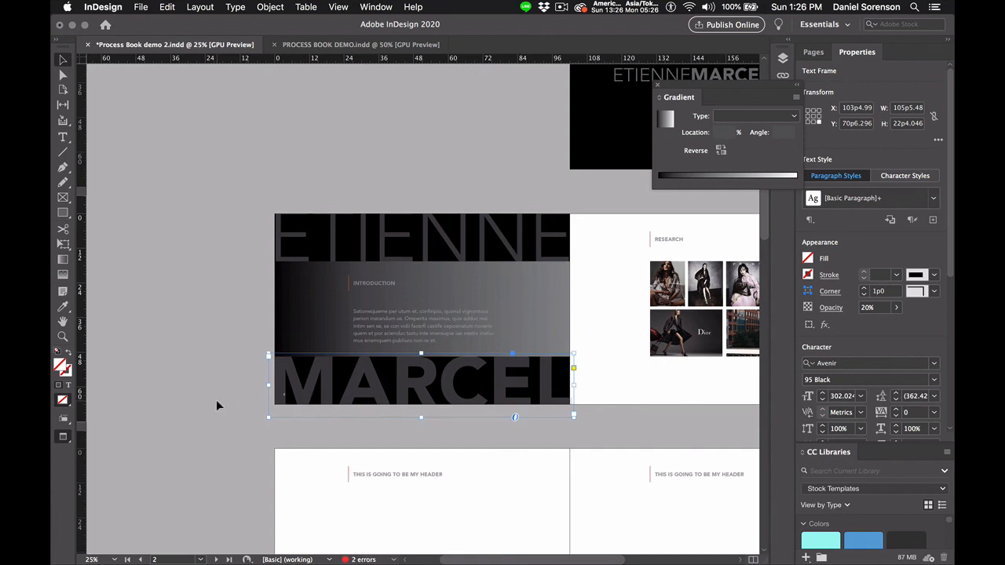
click(213, 400)
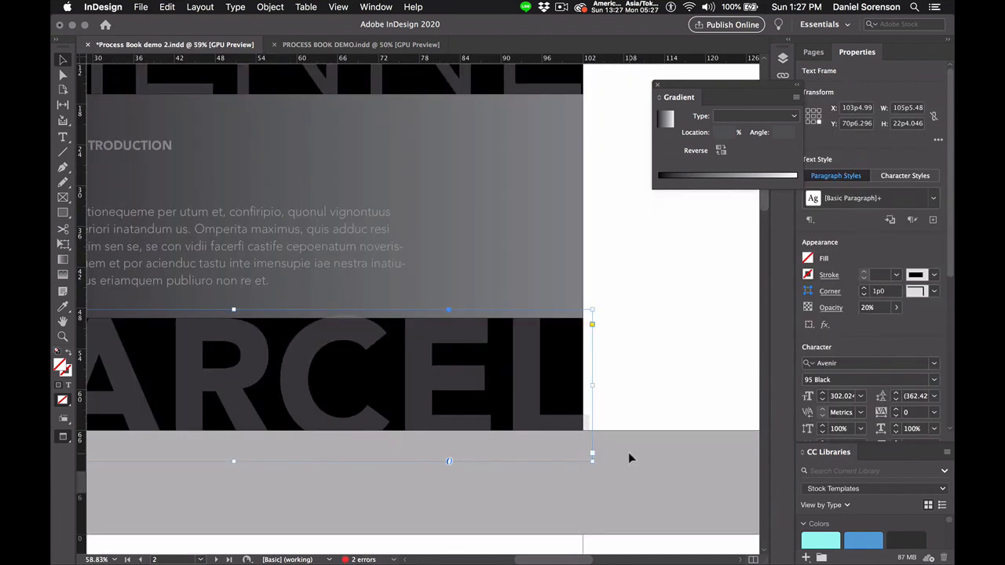
Convert the MARCEL text to outlines and pull the overhanging end of the letter L in to the page edge
click(236, 7)
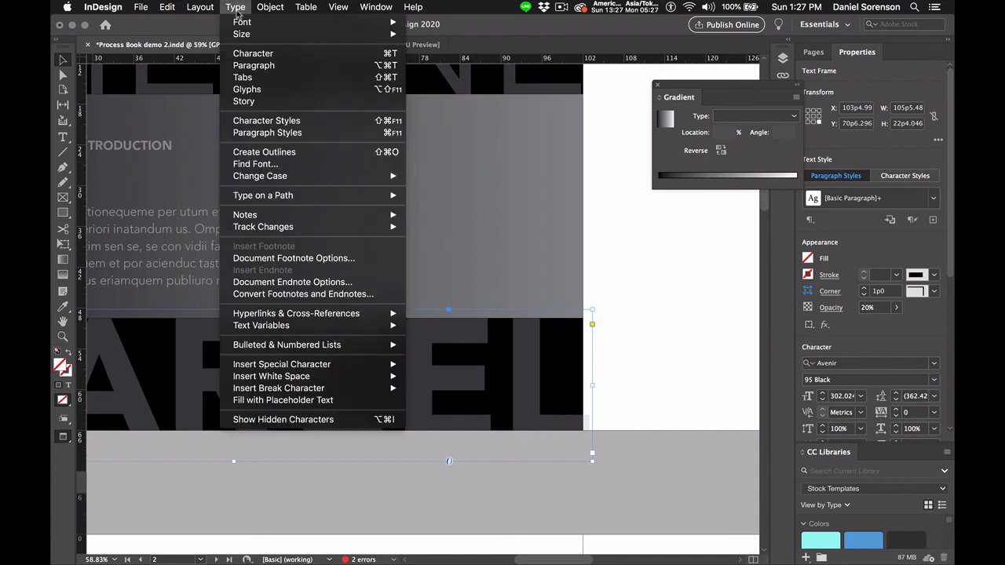
click(236, 152)
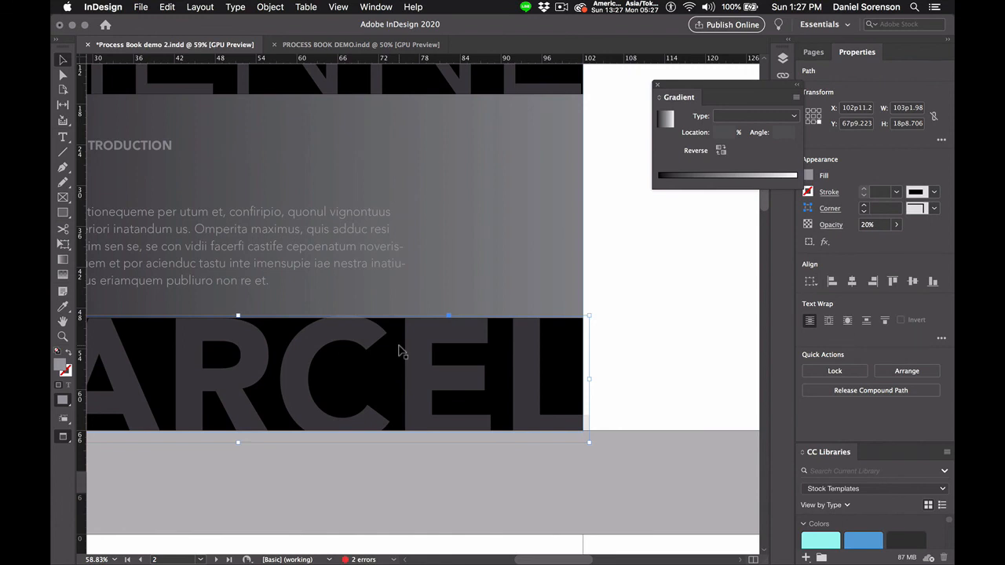
click(584, 422)
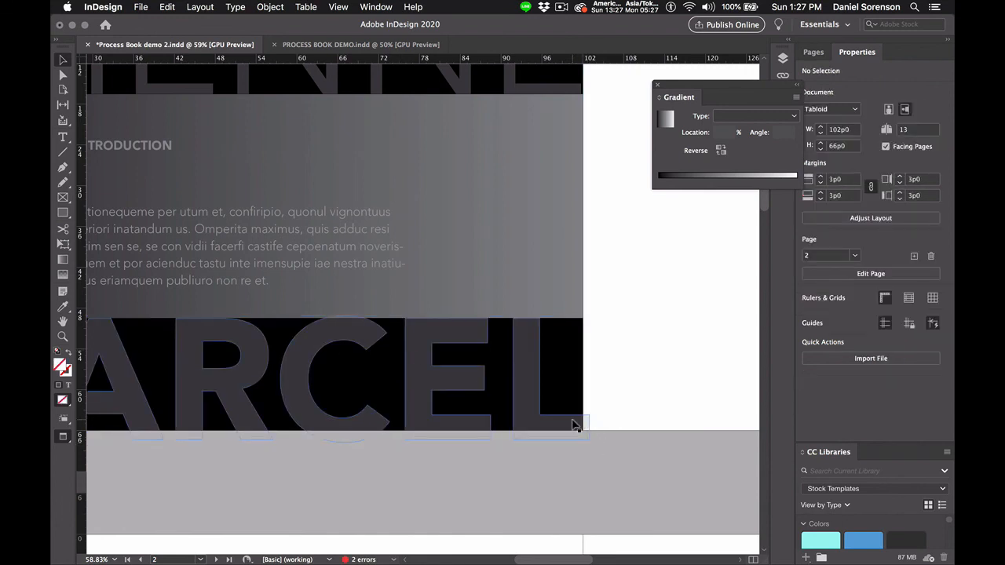
double_click(575, 426)
click(590, 435)
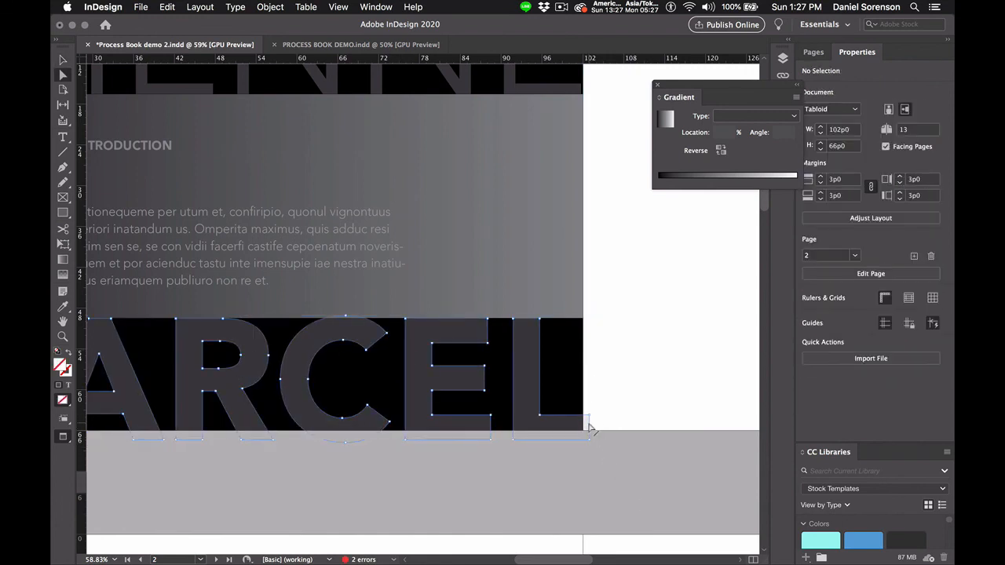
click(590, 429)
drag(587, 429, 585, 429)
click(599, 447)
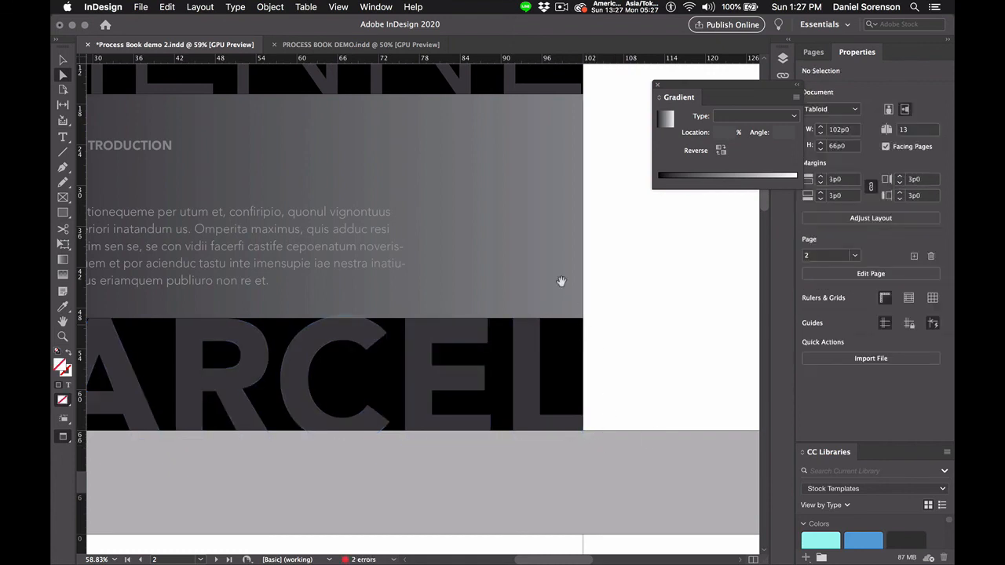
Nudge the ETIENNE text frame slightly right towards the page edge and deselect it
scroll(560, 281, up, 5)
click(545, 364)
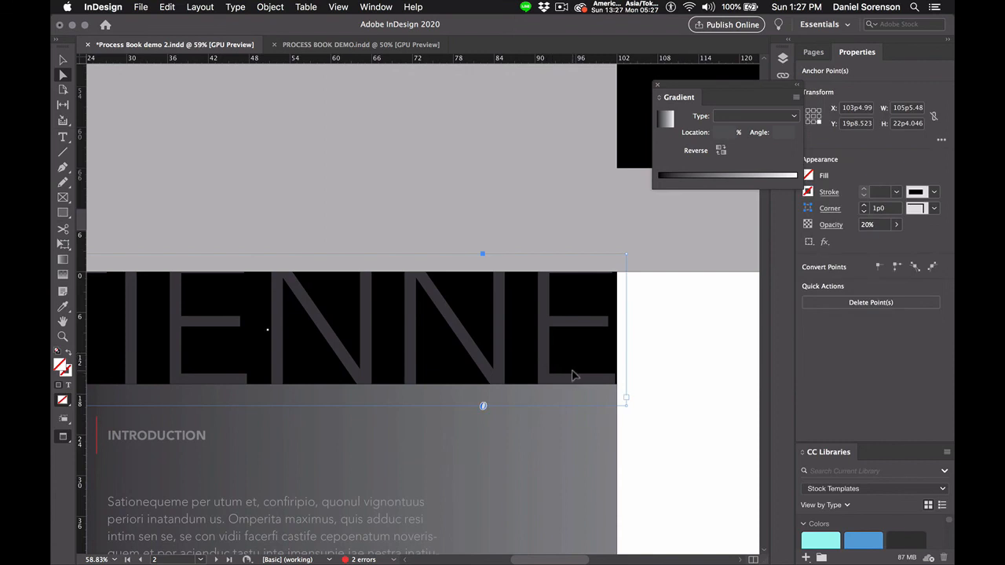
key(Right)
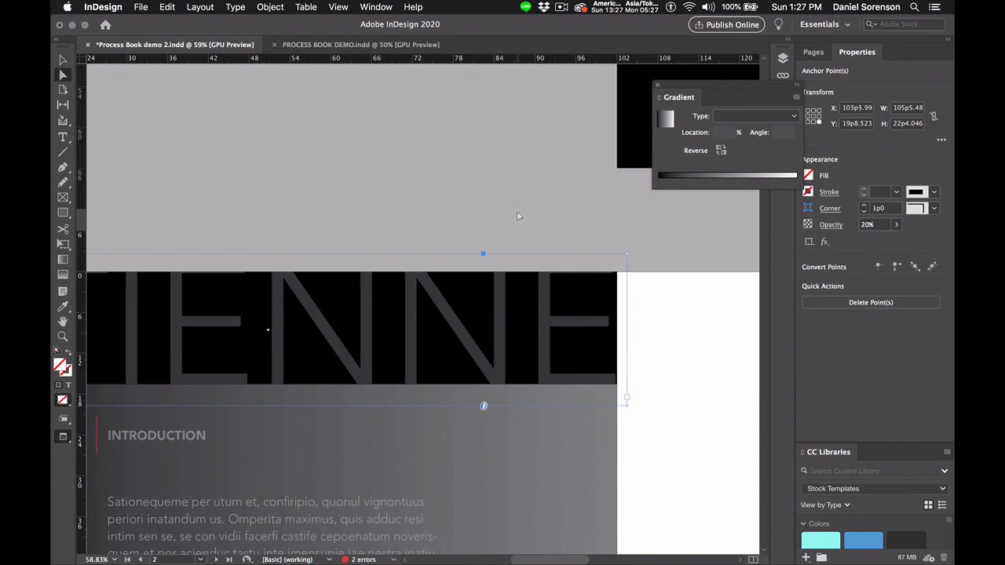
click(517, 216)
Examine the INTRODUCTION page with its ETIENNE and MARCEL titles, its page number and the facing RESEARCH page
key(super+0)
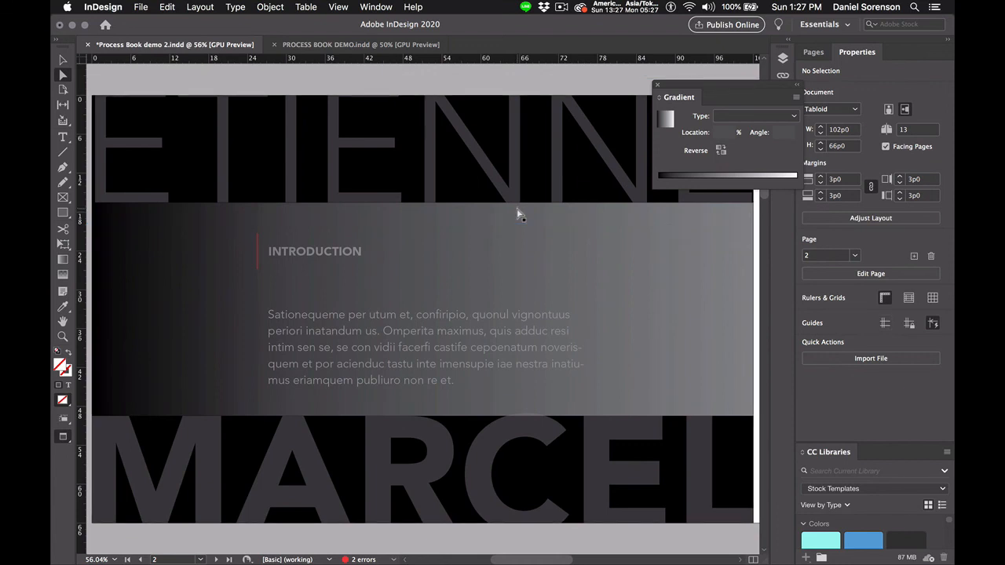
key(super+minus)
key(super+minus)
key(super+minus)
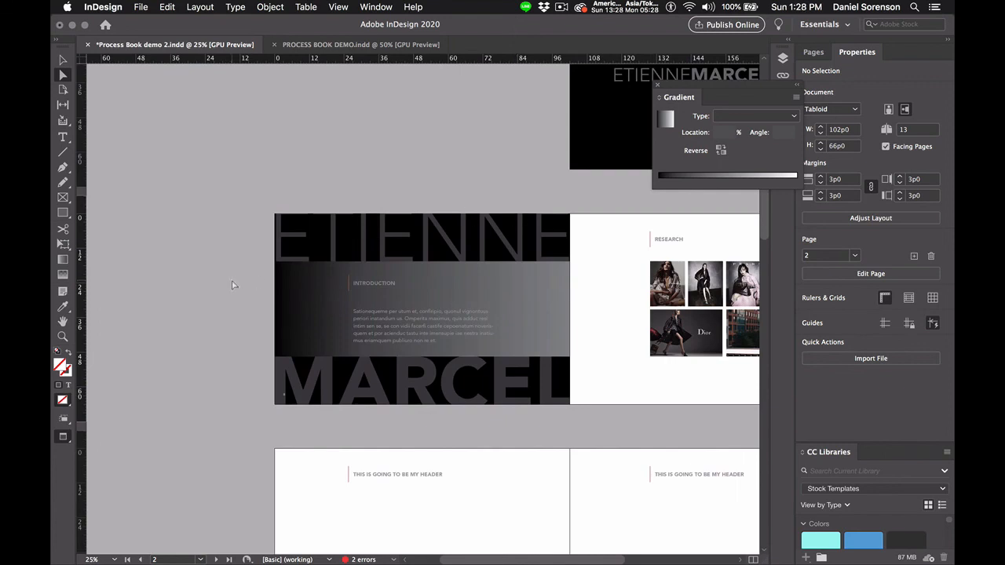
click(284, 397)
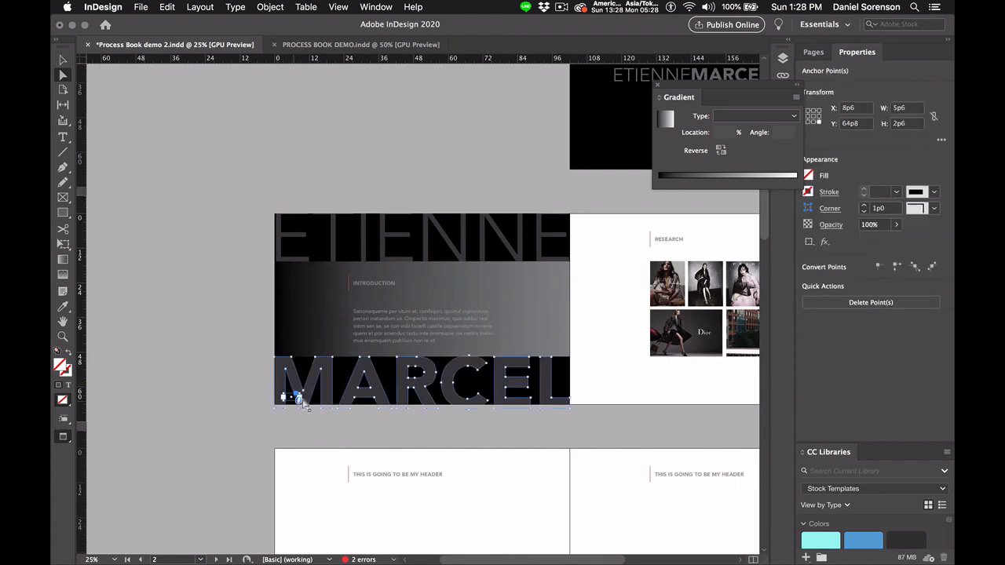
click(290, 411)
scroll(504, 298, right, 3)
scroll(504, 298, down, 2)
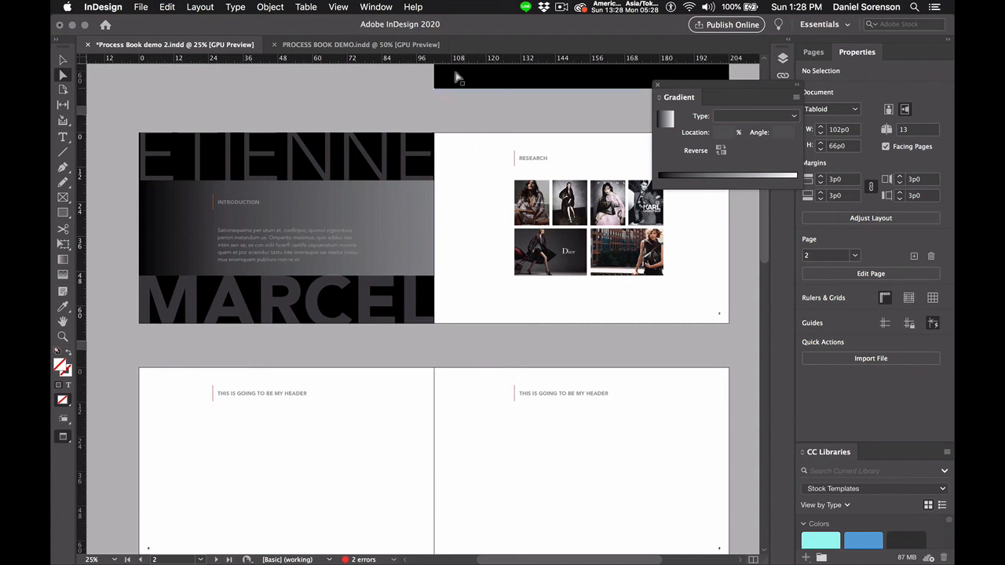
Switch to PROCESS BOOK DEMO.indd and review its spreads down to the note under the font samples on the TYPE EXPLORATION page
click(367, 45)
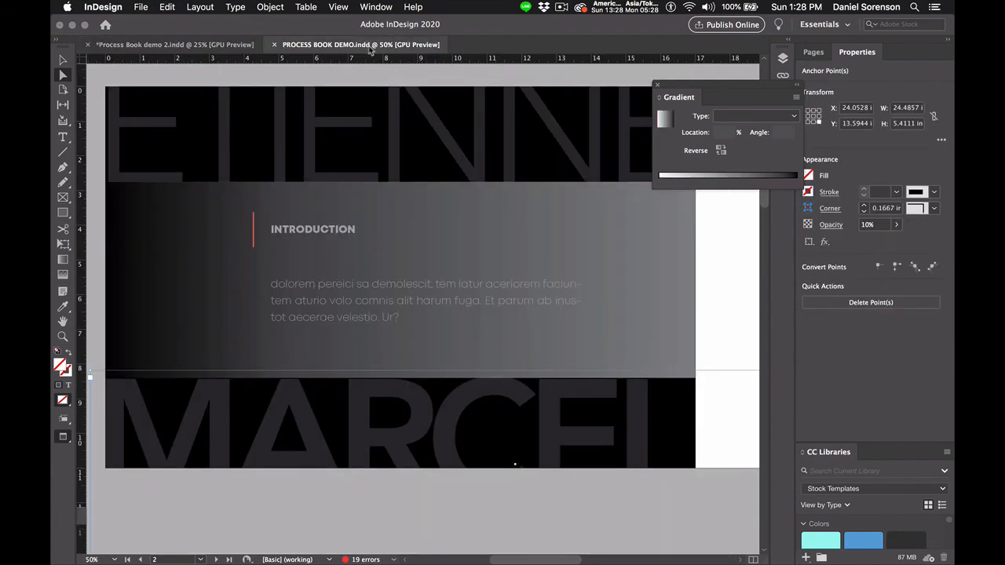
scroll(464, 214, up, 1)
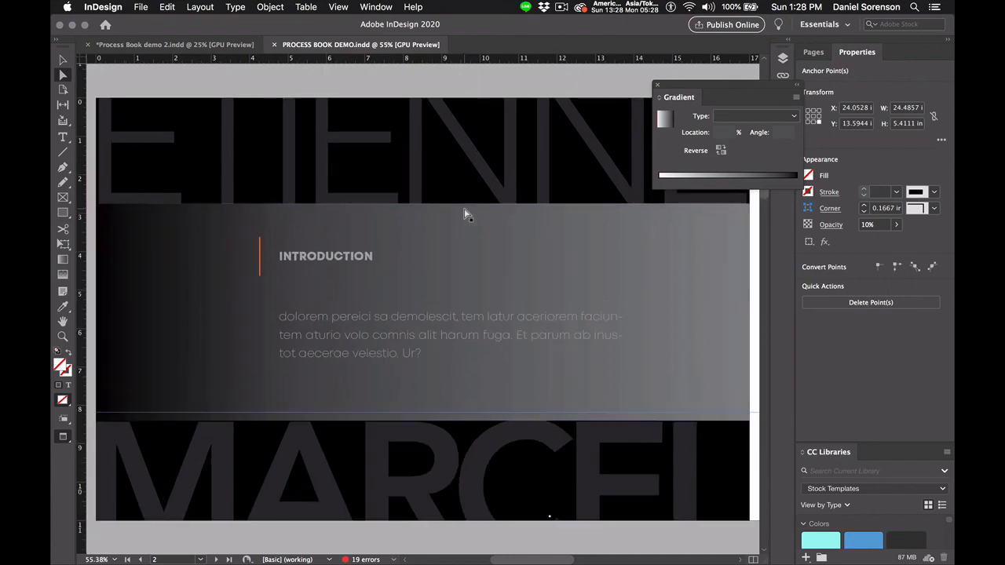
scroll(464, 214, down, 5)
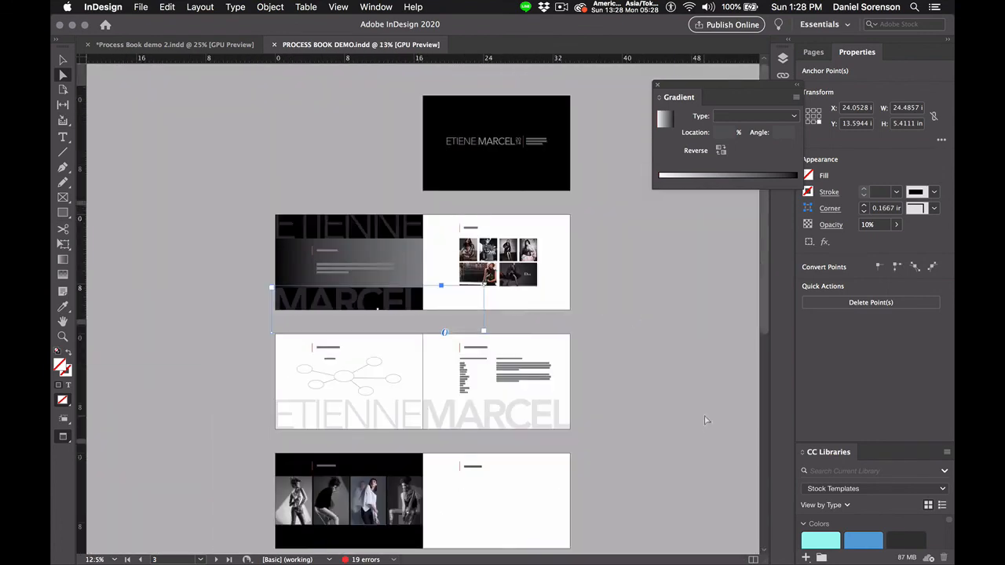
click(664, 352)
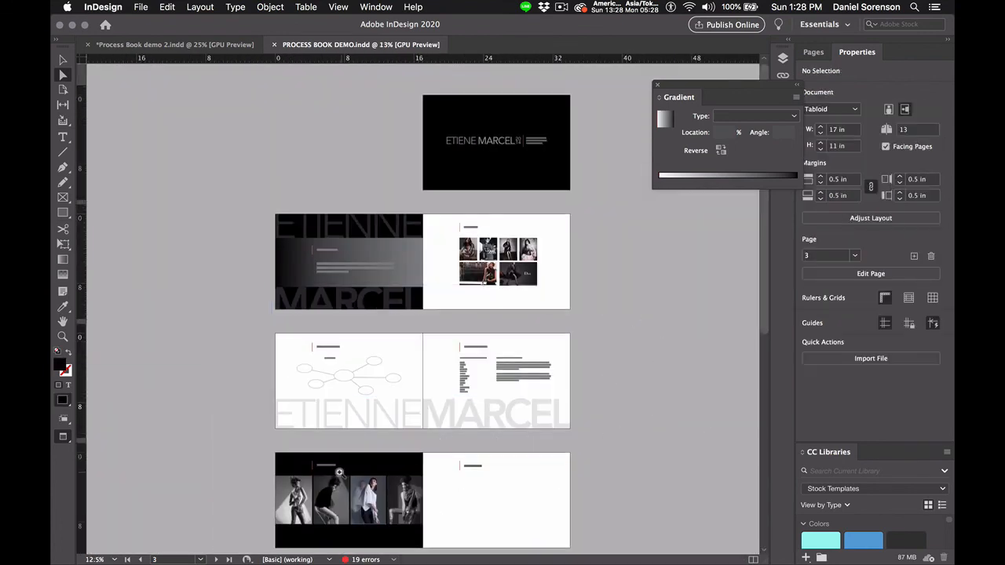
scroll(334, 477, up, 10)
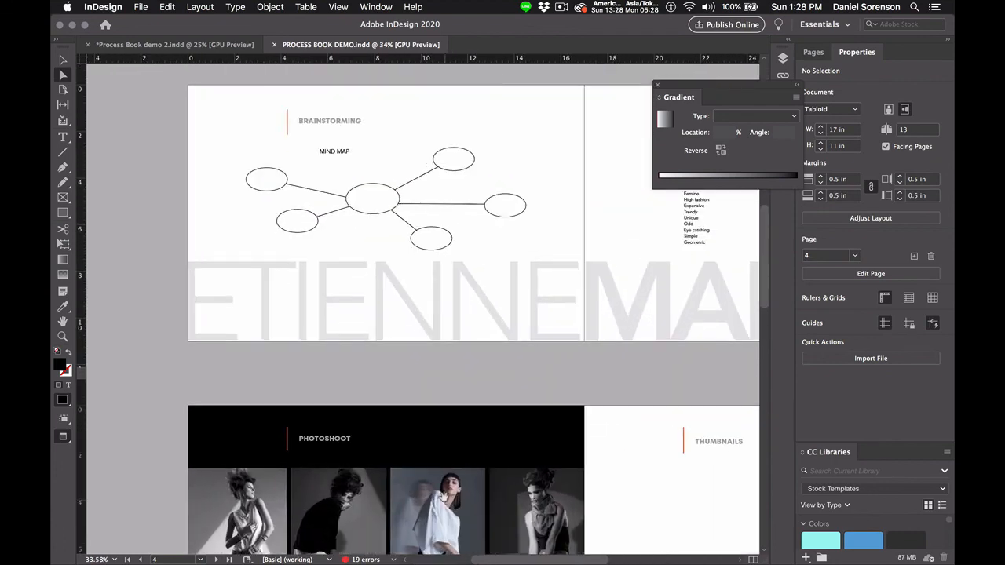
scroll(443, 496, down, 10)
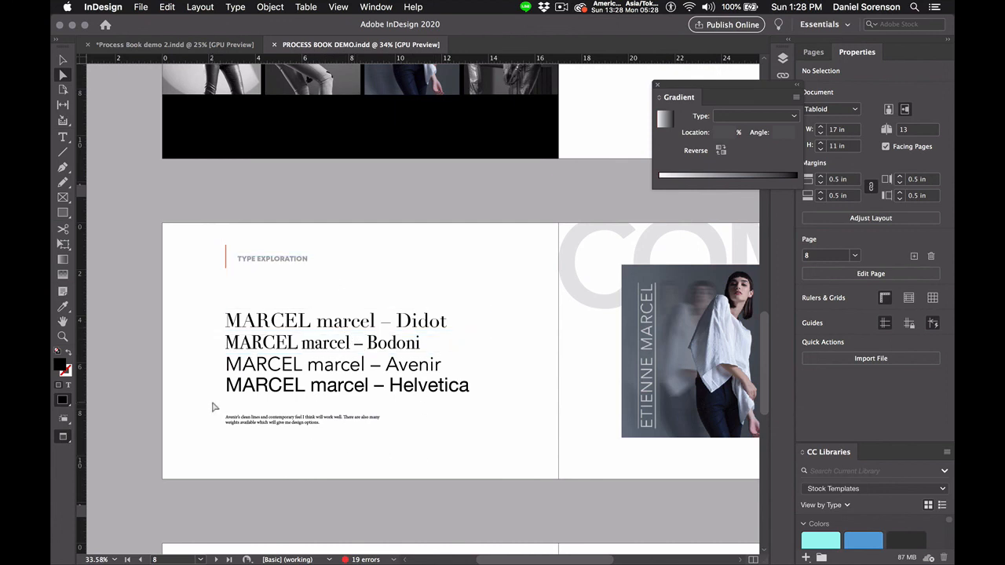
drag(262, 432, 563, 452)
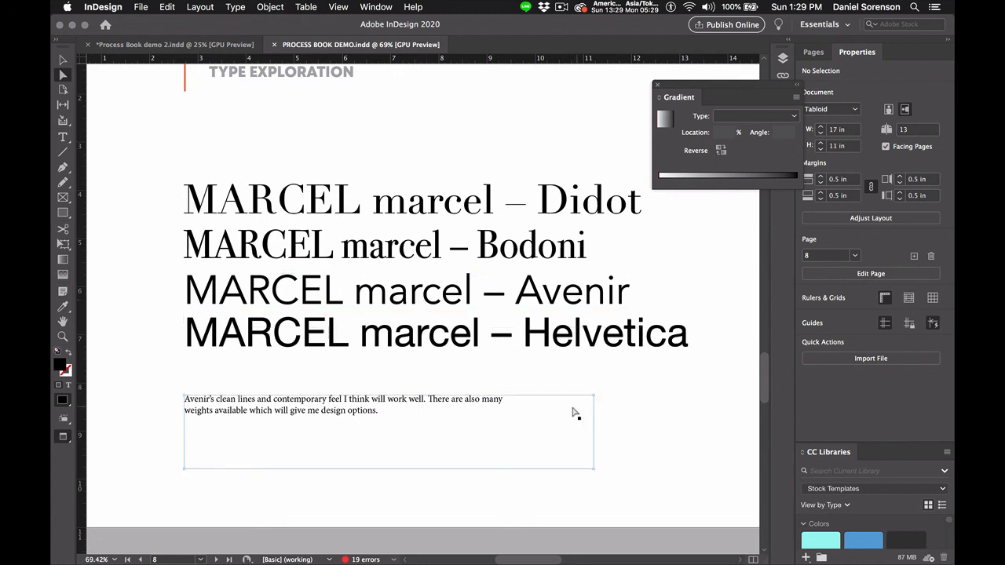
Review the COMPS pages following TYPE EXPLORATION, checking each comp image and its caption through to COMP 3
drag(568, 413, 53, 330)
drag(519, 349, 240, 519)
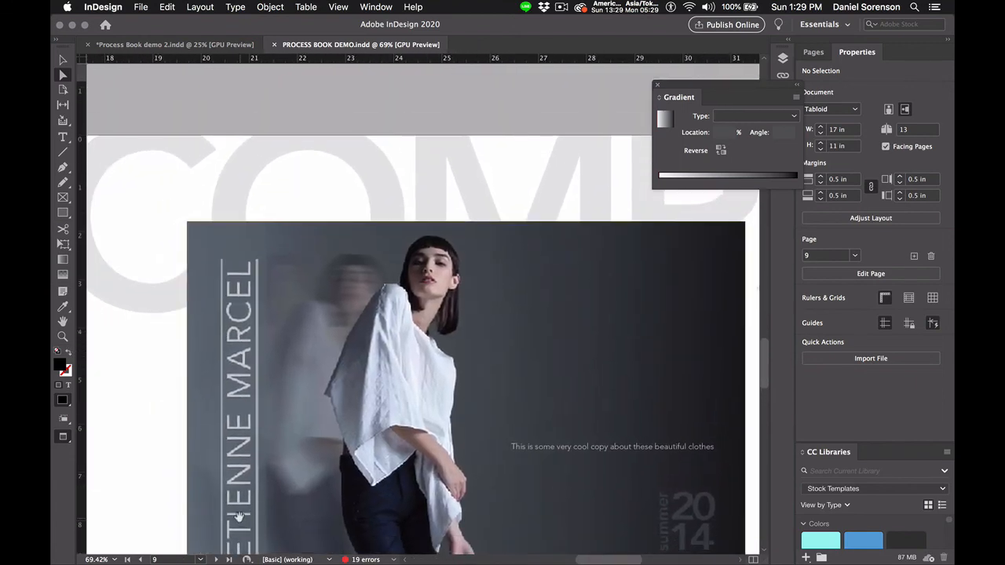
key(super+minus)
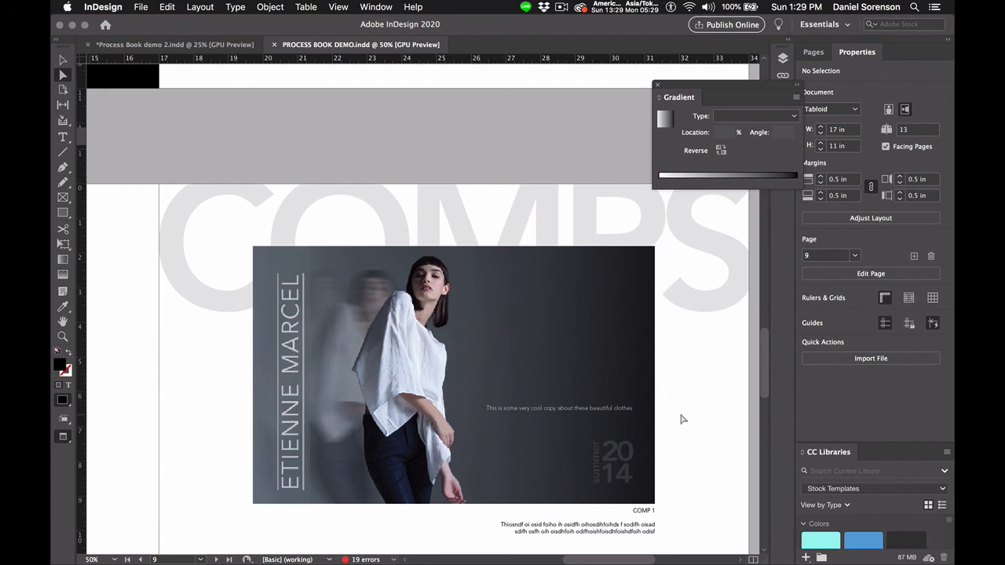
scroll(662, 419, down, 3)
scroll(662, 419, right, 2)
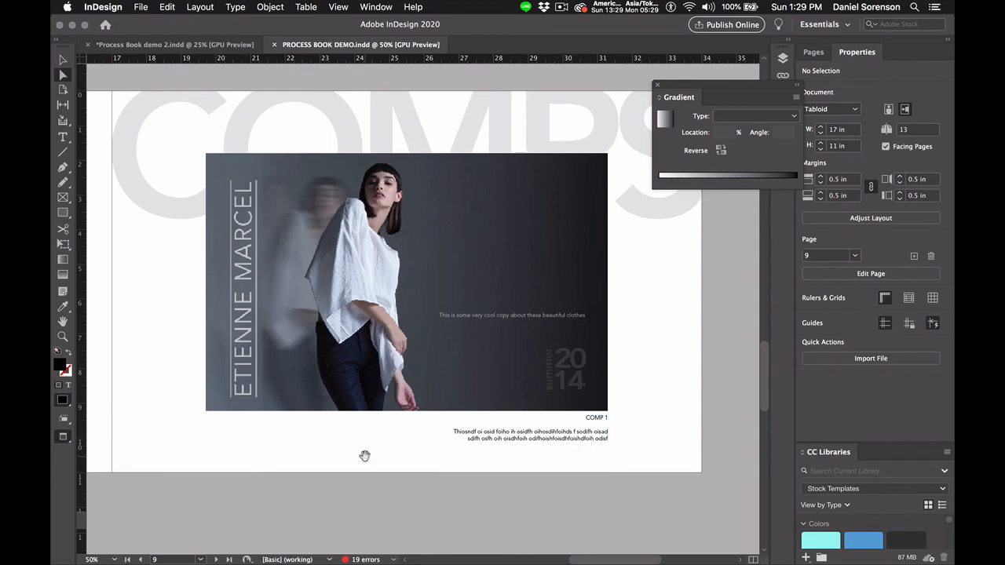
drag(365, 455, 554, 116)
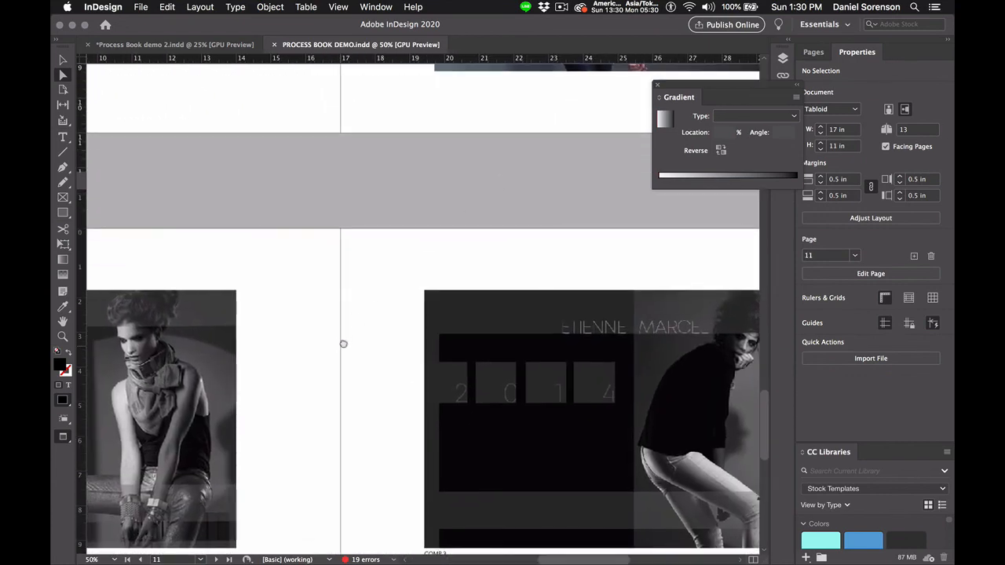
drag(343, 343, 53, 170)
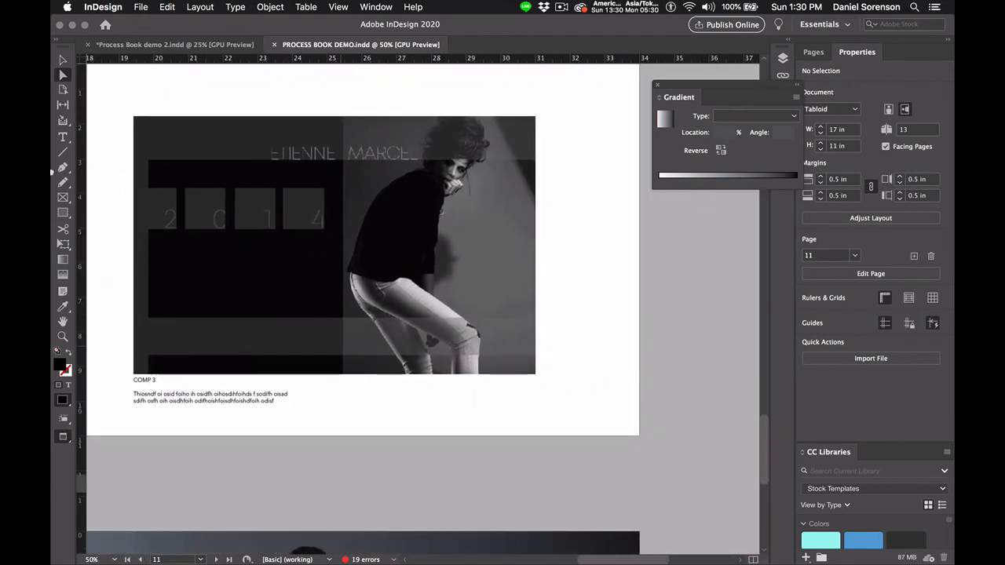
Move the COMP 3 caption frame flush with the image's right edge, right-align its text and deselect it
click(174, 400)
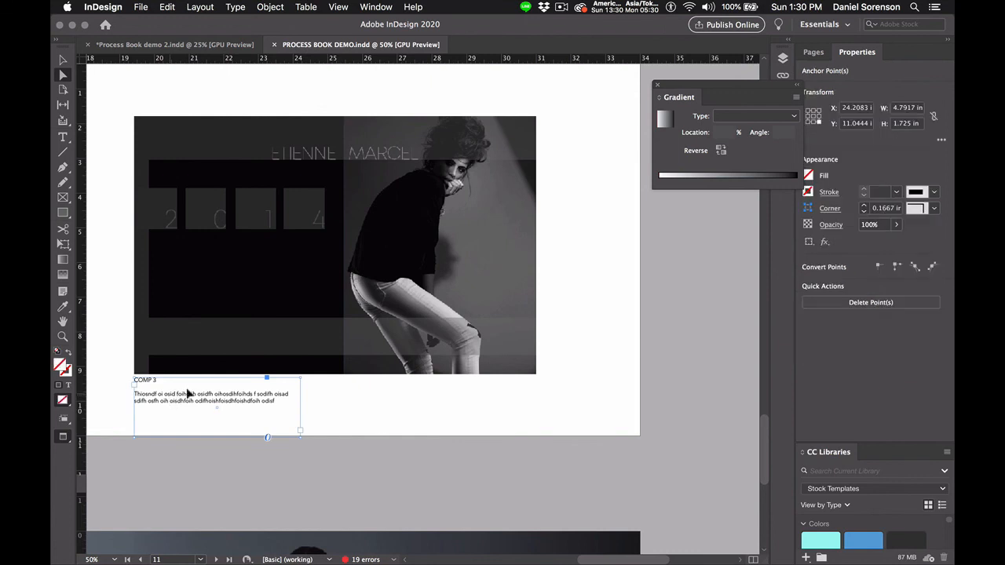
drag(222, 396, 459, 405)
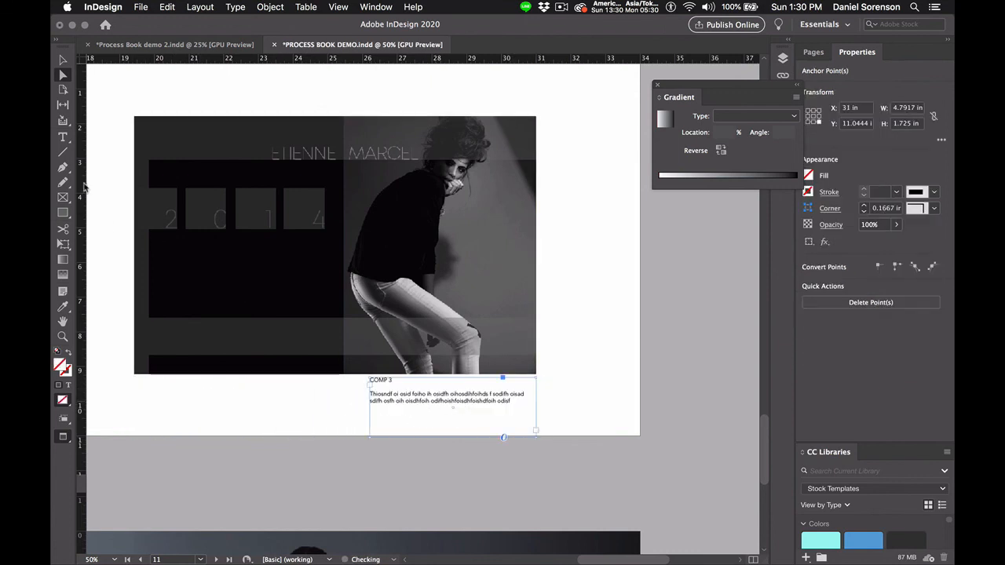
key(super+shift+r)
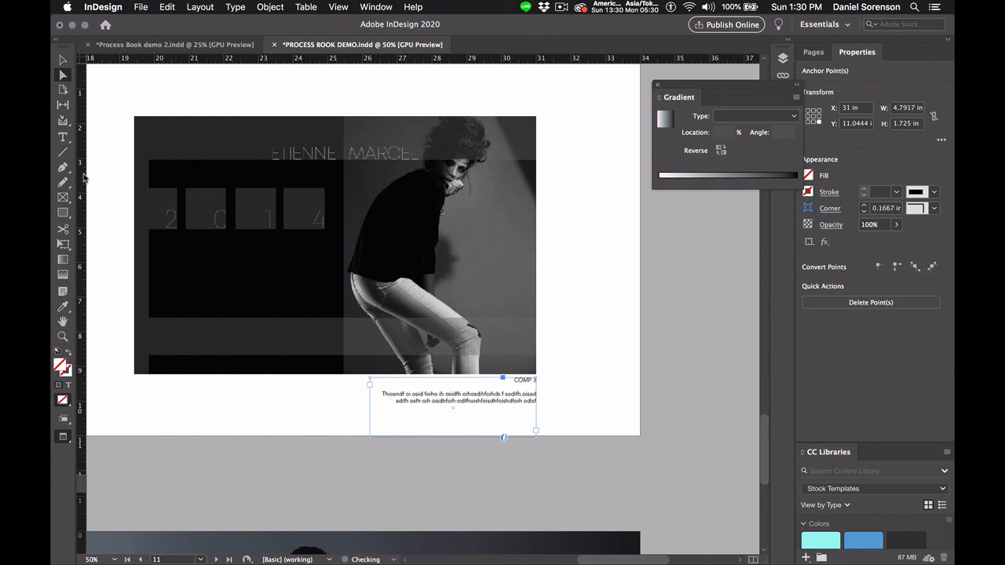
click(63, 61)
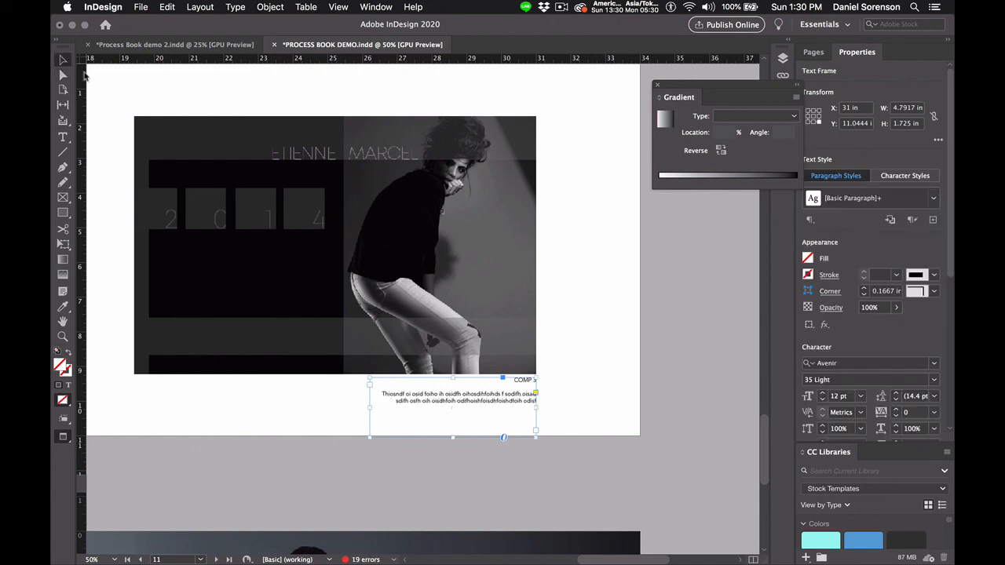
click(623, 371)
Examine the closing FINAL AD spread and compare it with the comp spread above it
drag(549, 248, 601, 203)
drag(449, 475, 541, 251)
drag(495, 368, 671, 309)
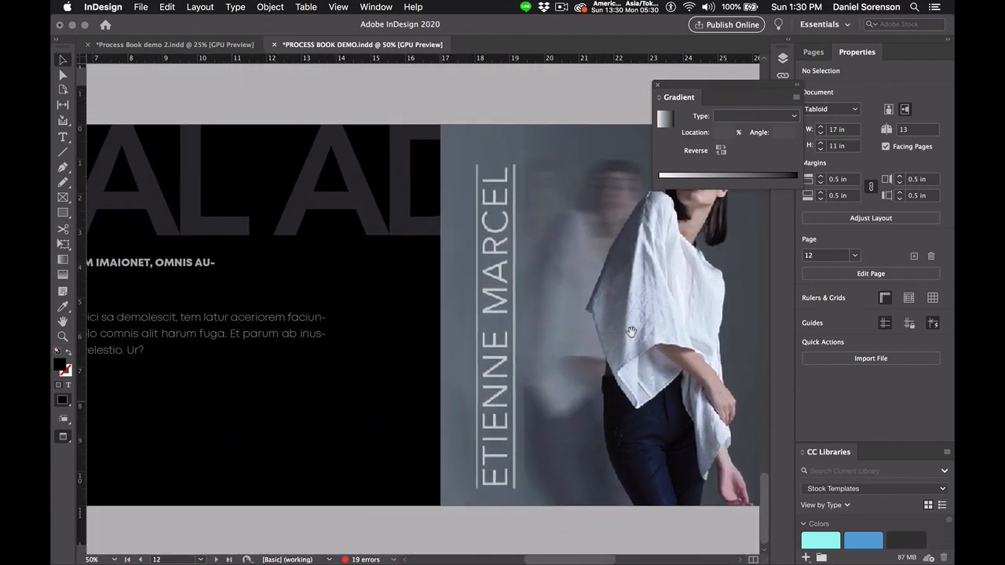
drag(390, 414, 527, 386)
key(super+minus)
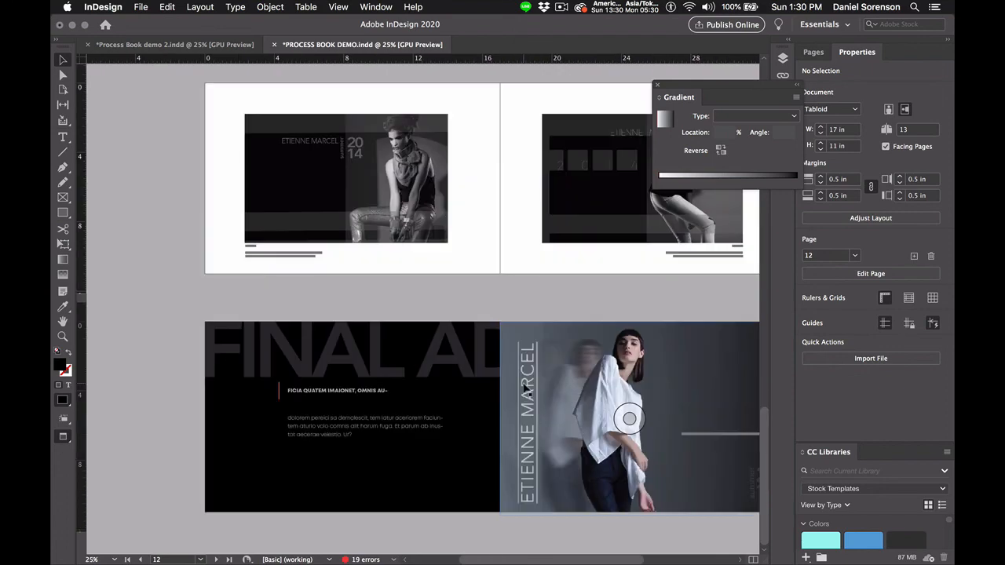